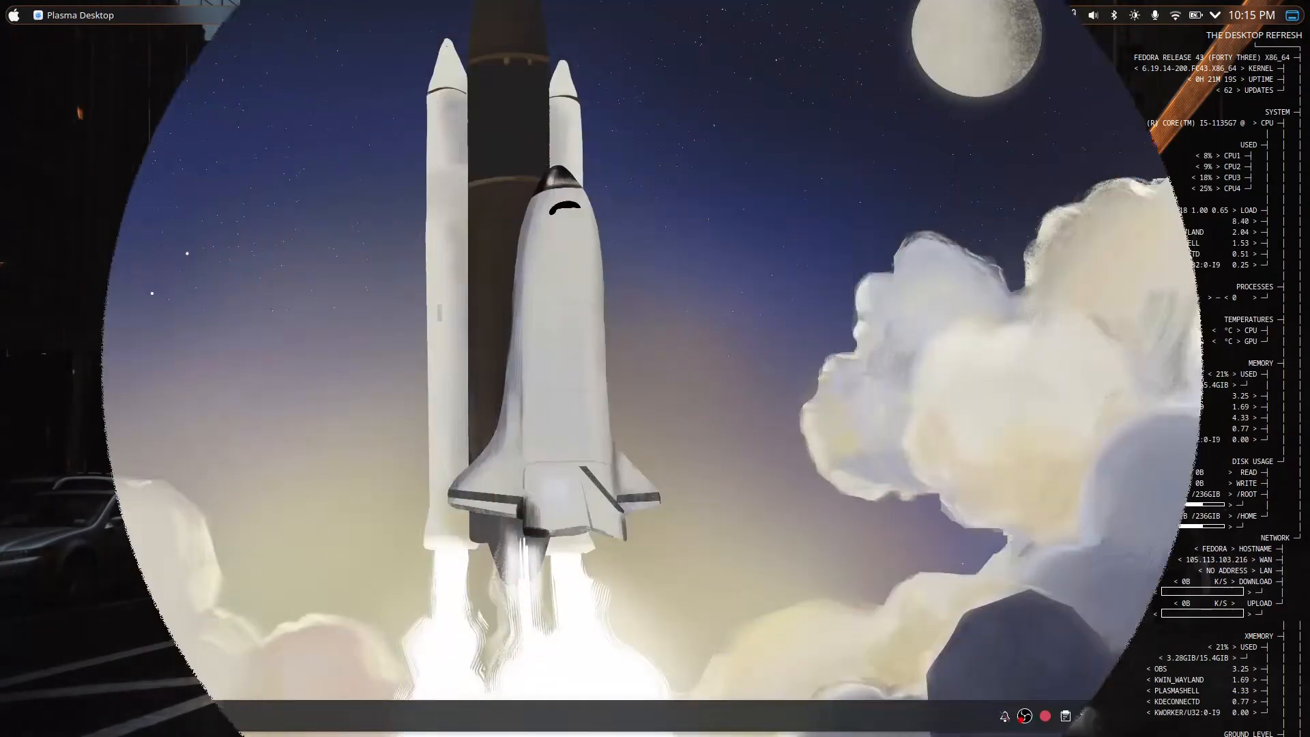
- Open System Settings and go to the Global Theme page
left_click(23, 715)
left_click(330, 418)
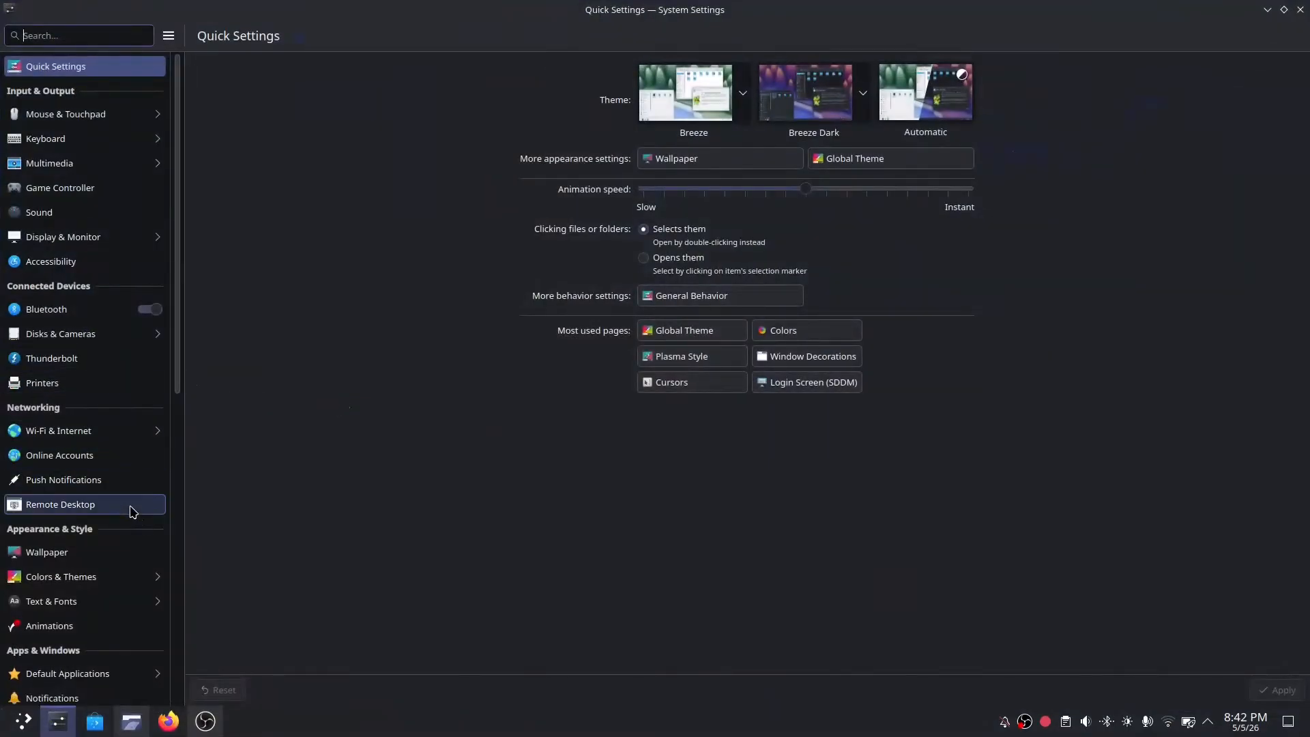
scroll(130, 508, "down", 2)
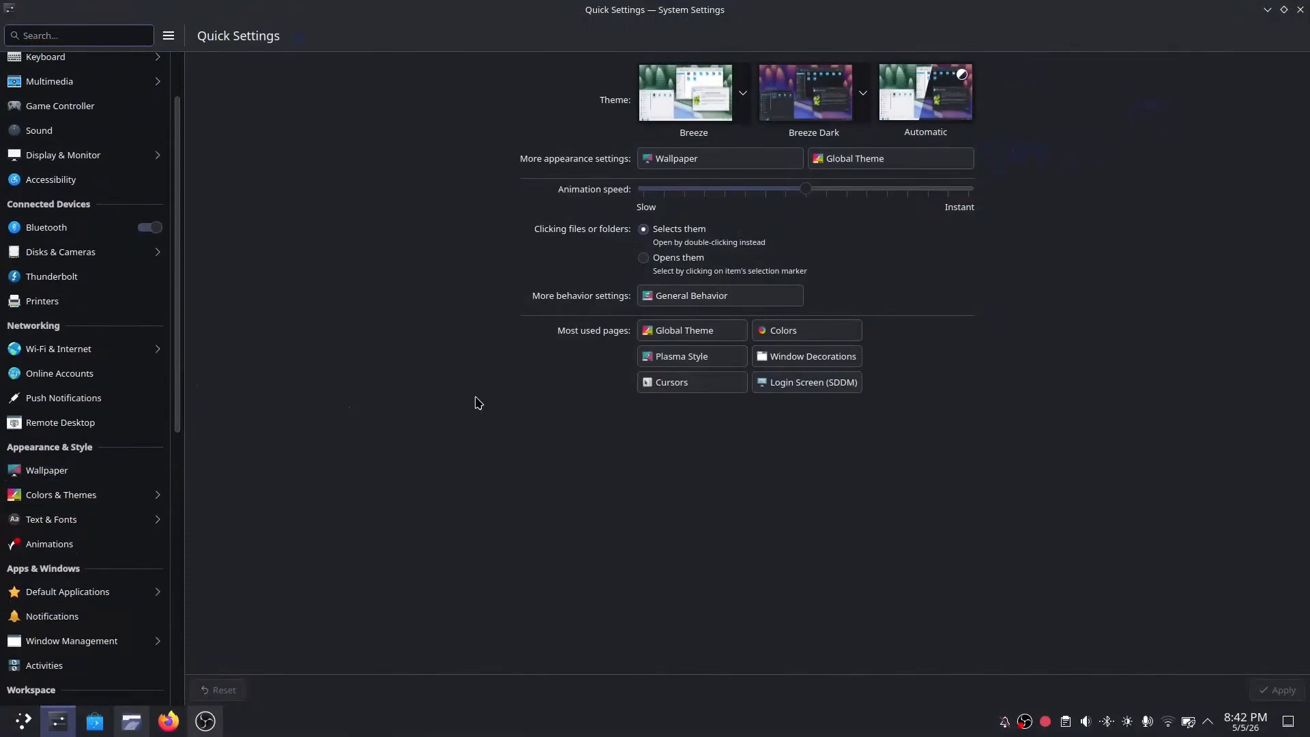
left_click(852, 164)
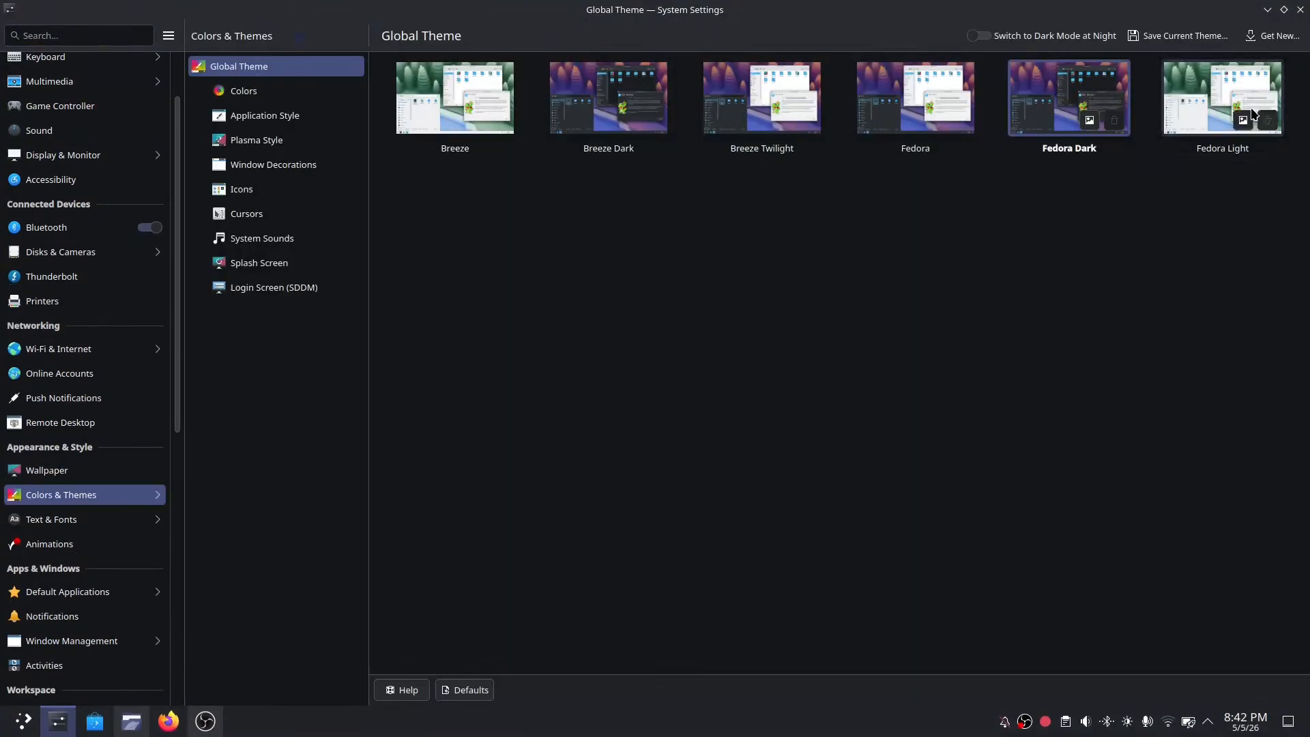
- Find the We10XOS-dark global theme among the downloadable themes and install it, entering the account password to authenticate
left_click(1295, 35)
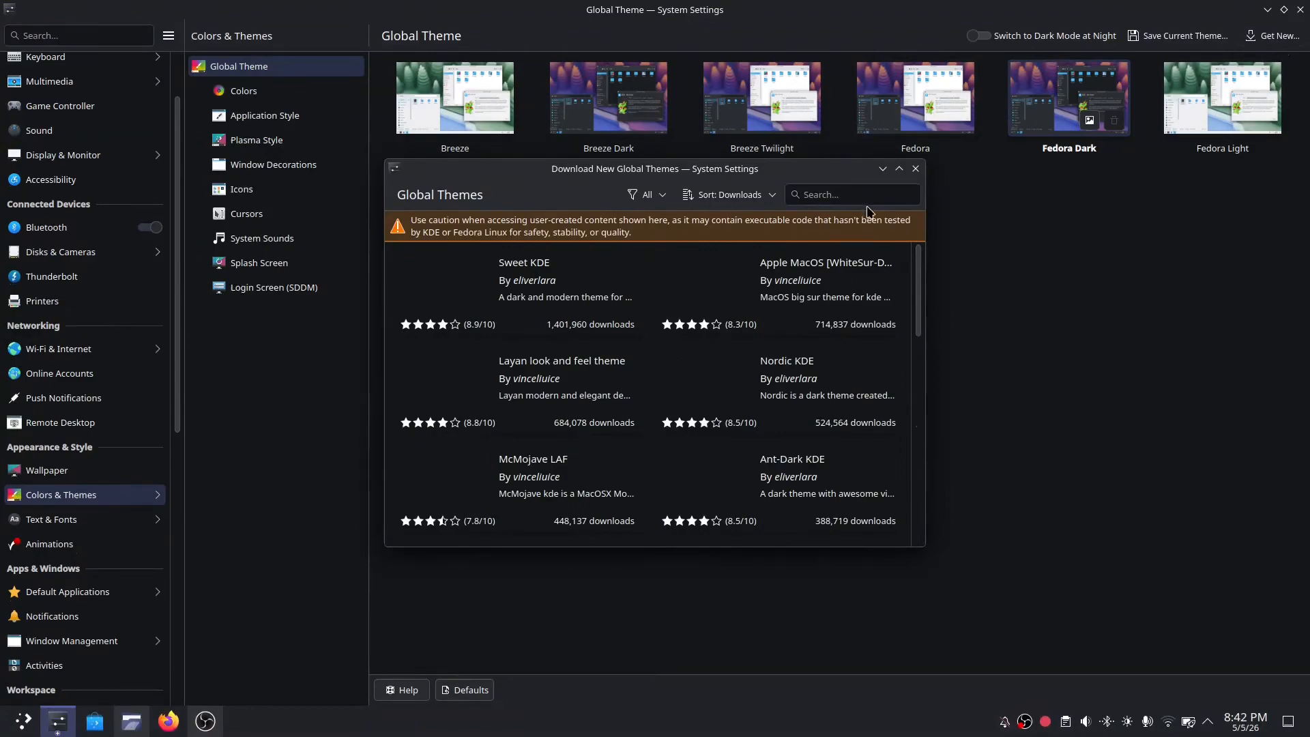
scroll(828, 278, "down", 3)
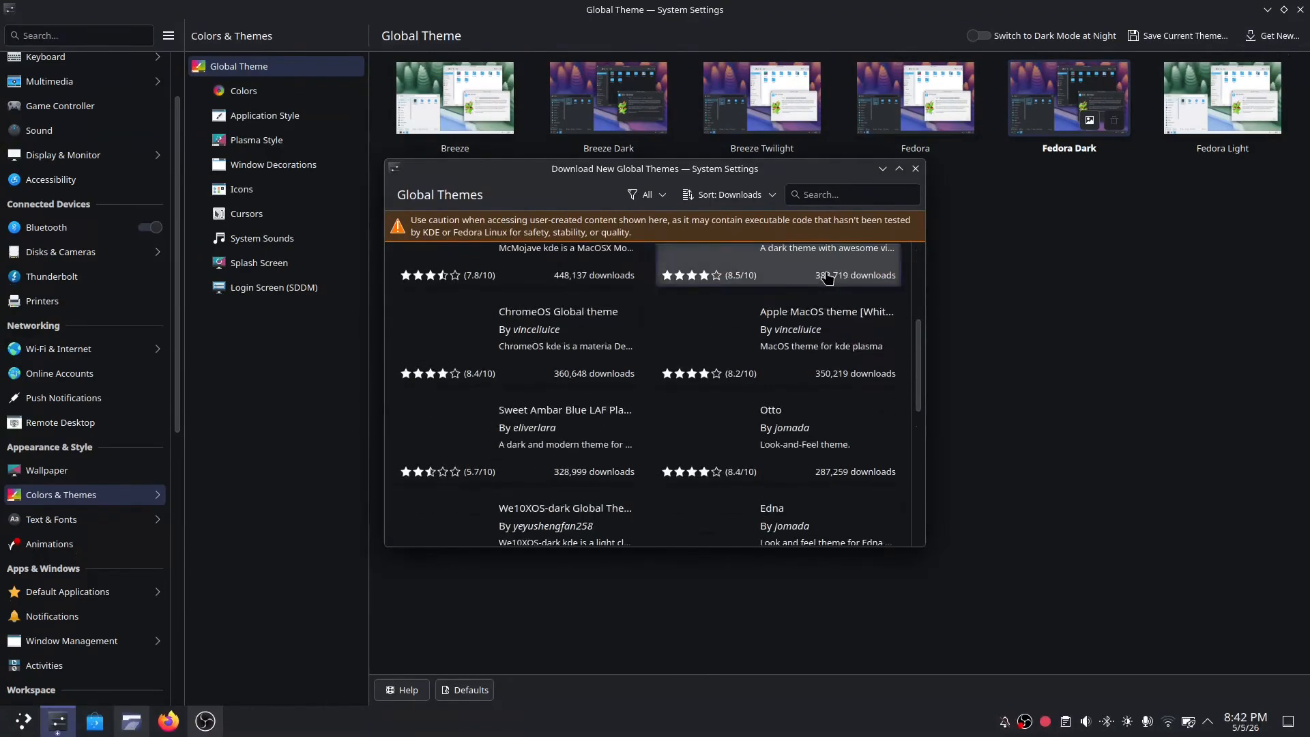
scroll(828, 278, "down", 3)
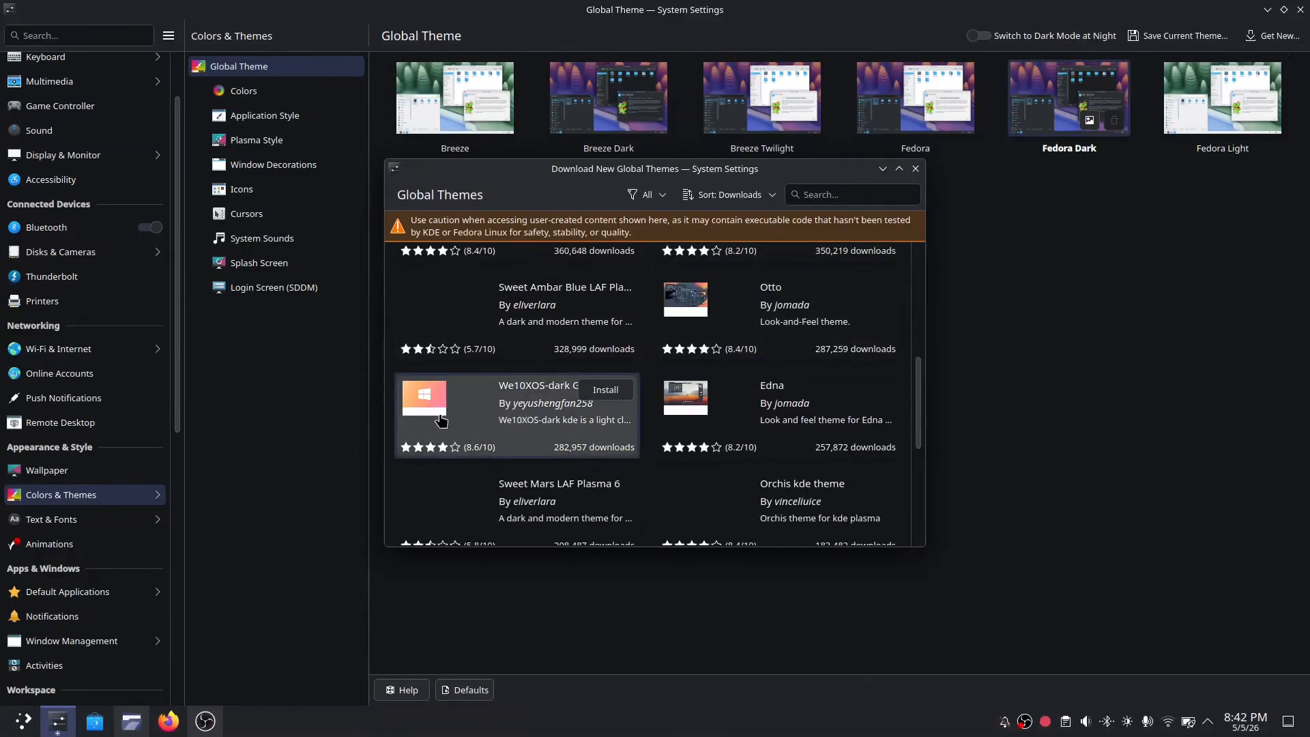
left_click(539, 424)
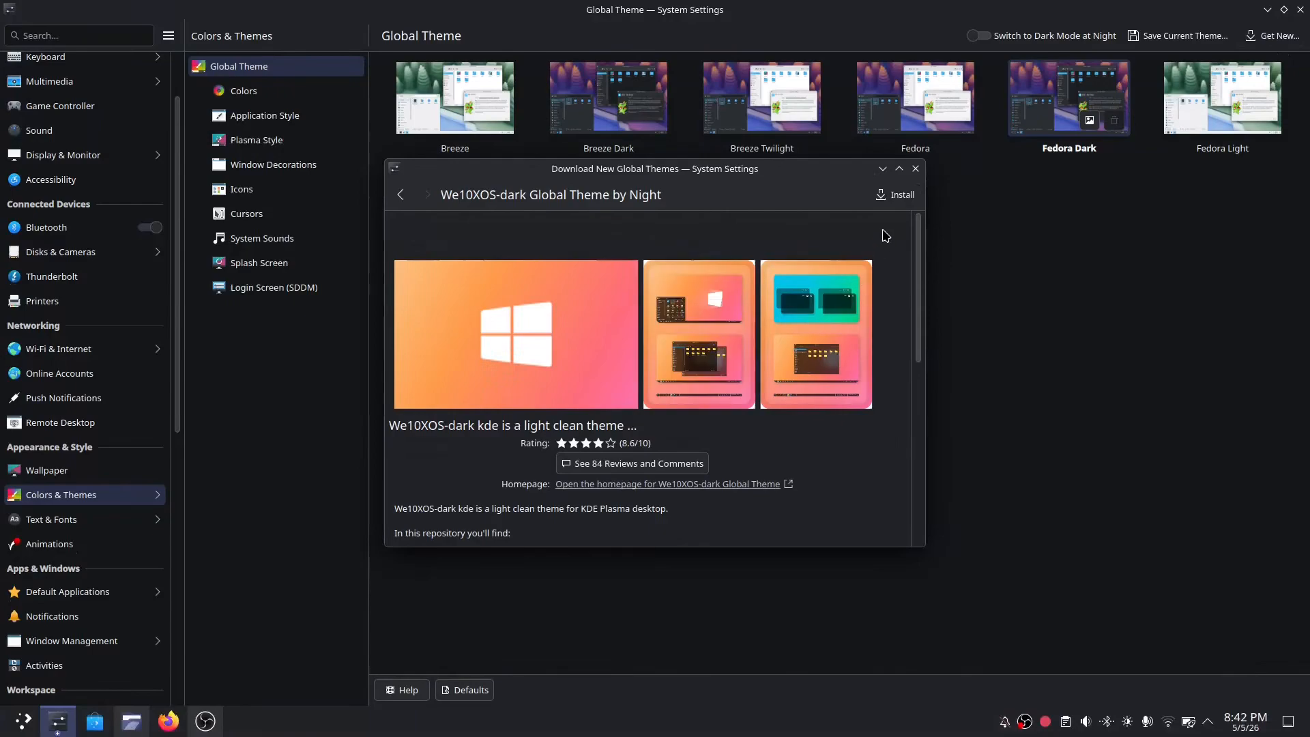
left_click(900, 196)
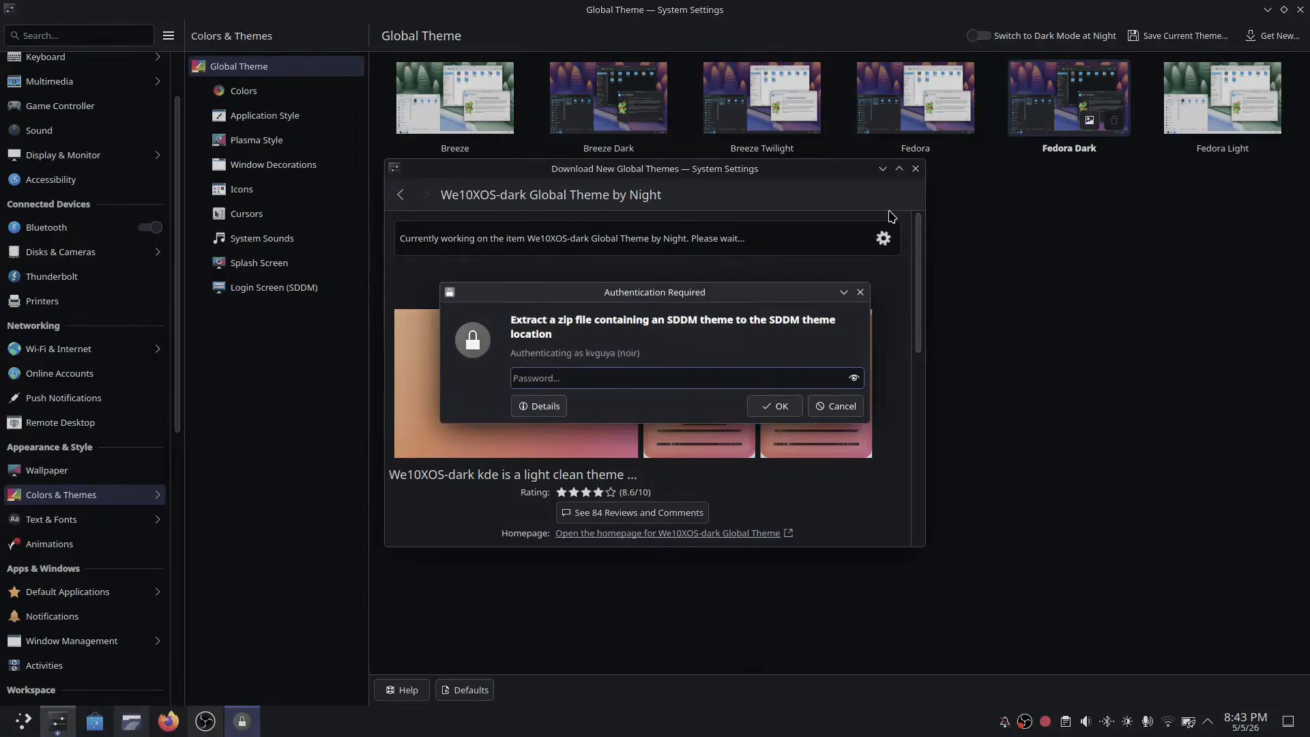
type("***")
key("Return")
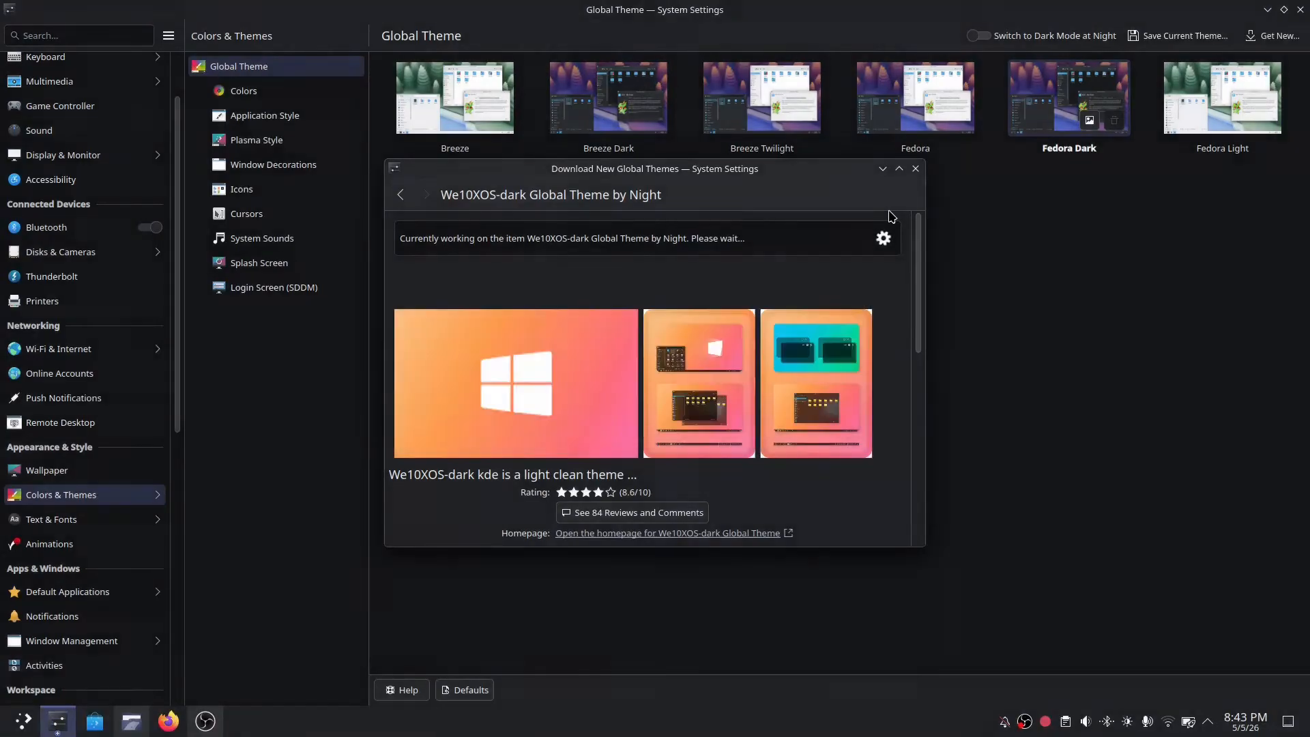
left_click(915, 174)
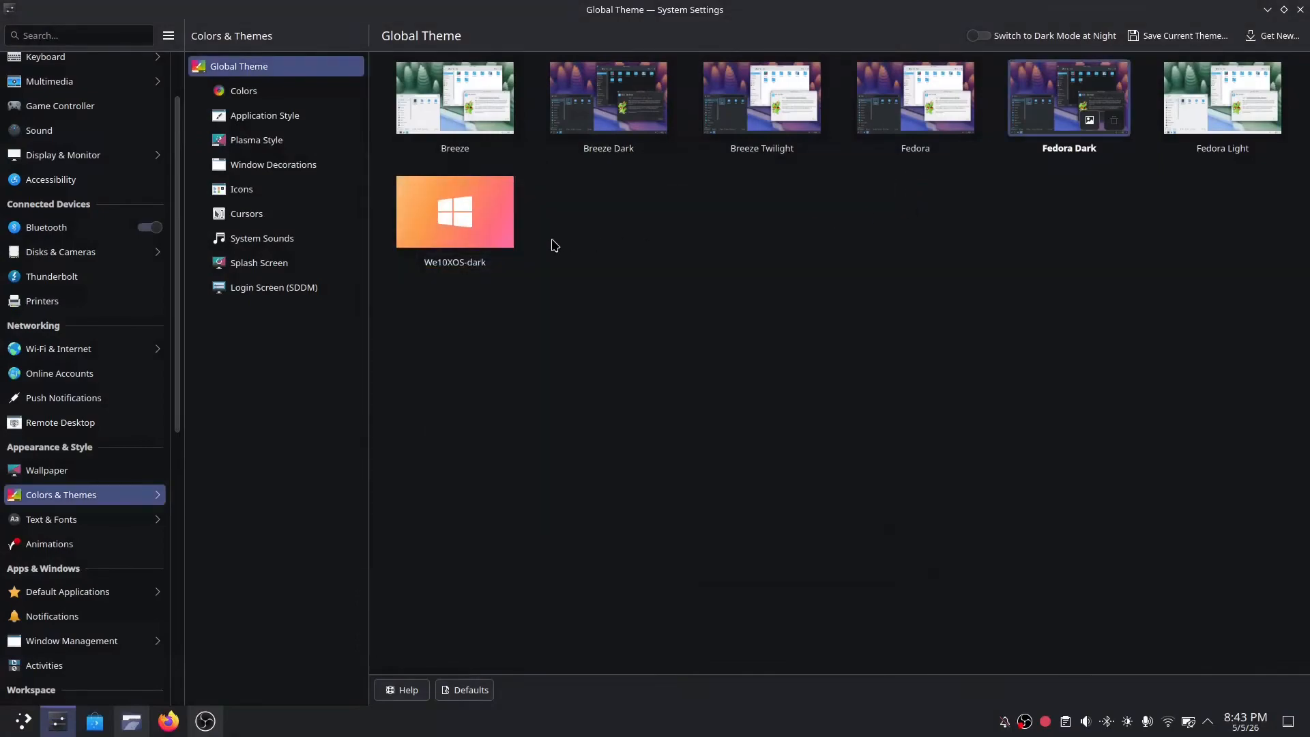
- Apply the We10XOS-dark global theme with only its appearance settings included
left_click(423, 213)
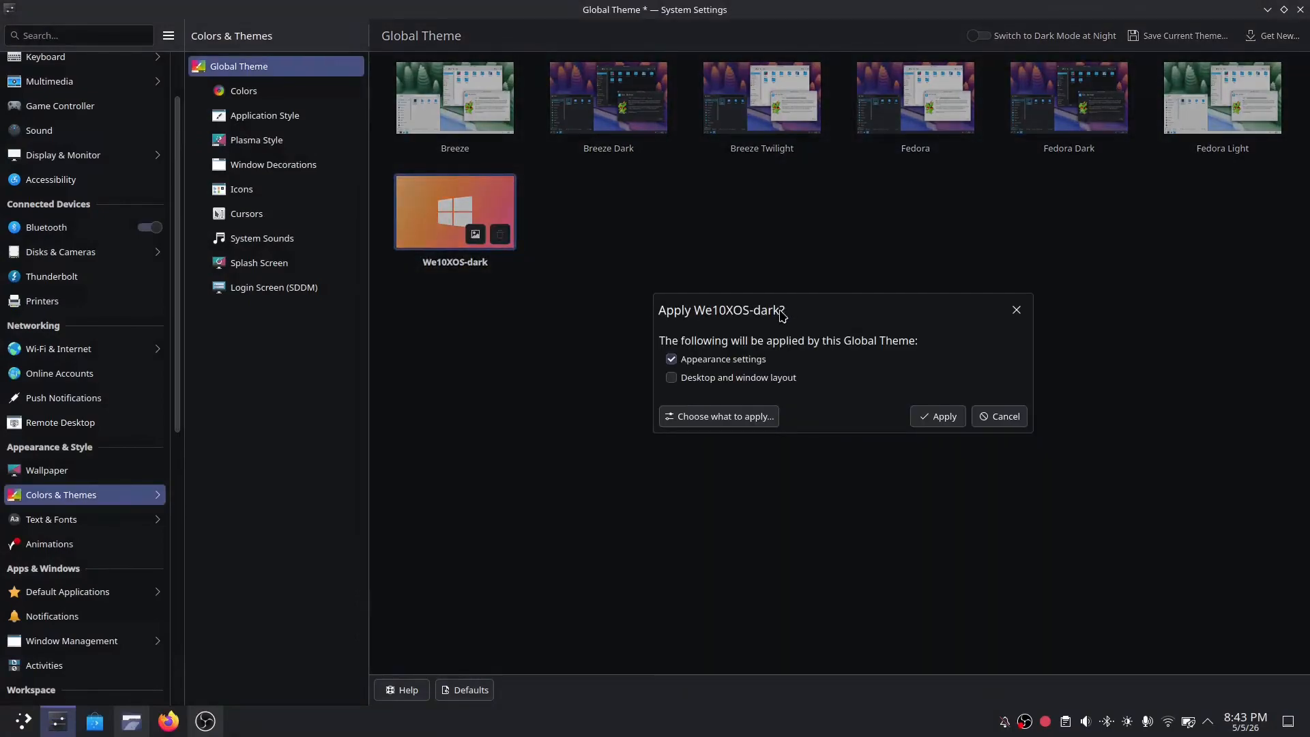
left_click(935, 418)
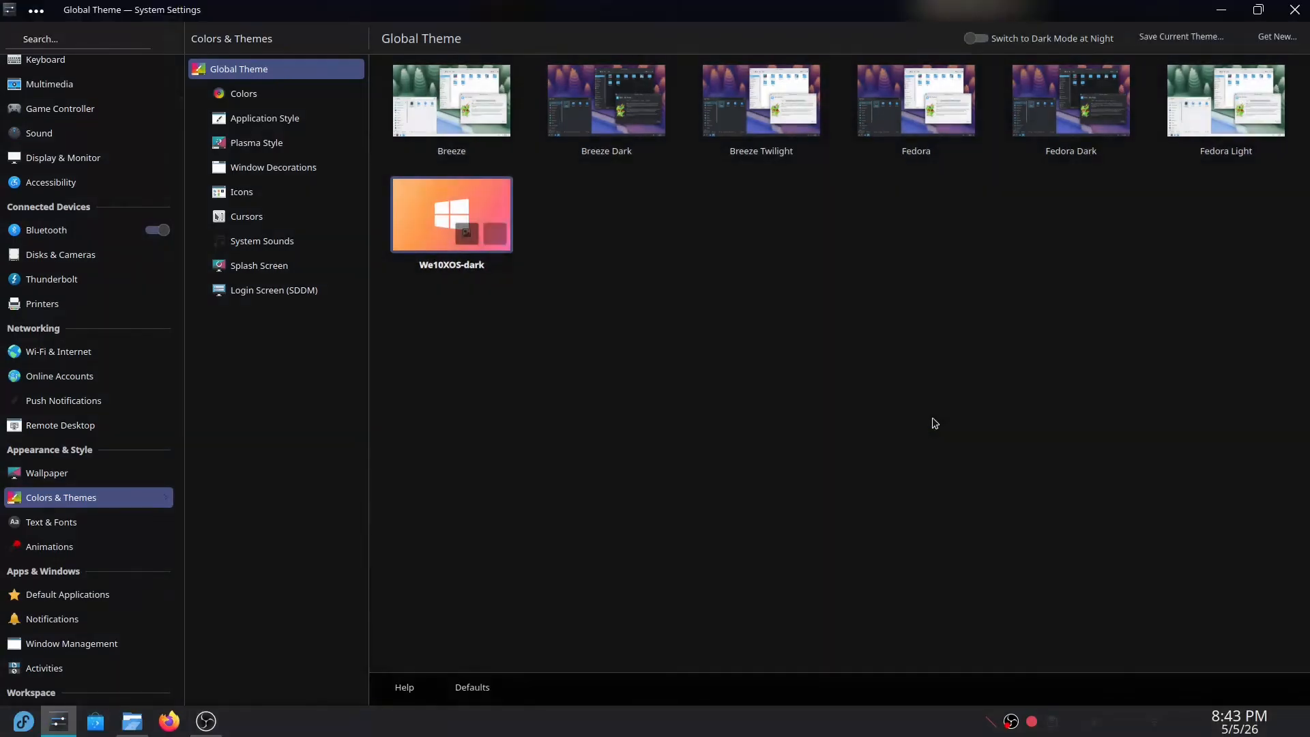
- View the color schemes, then set the application style to kvantum-dark and apply it
left_click(242, 93)
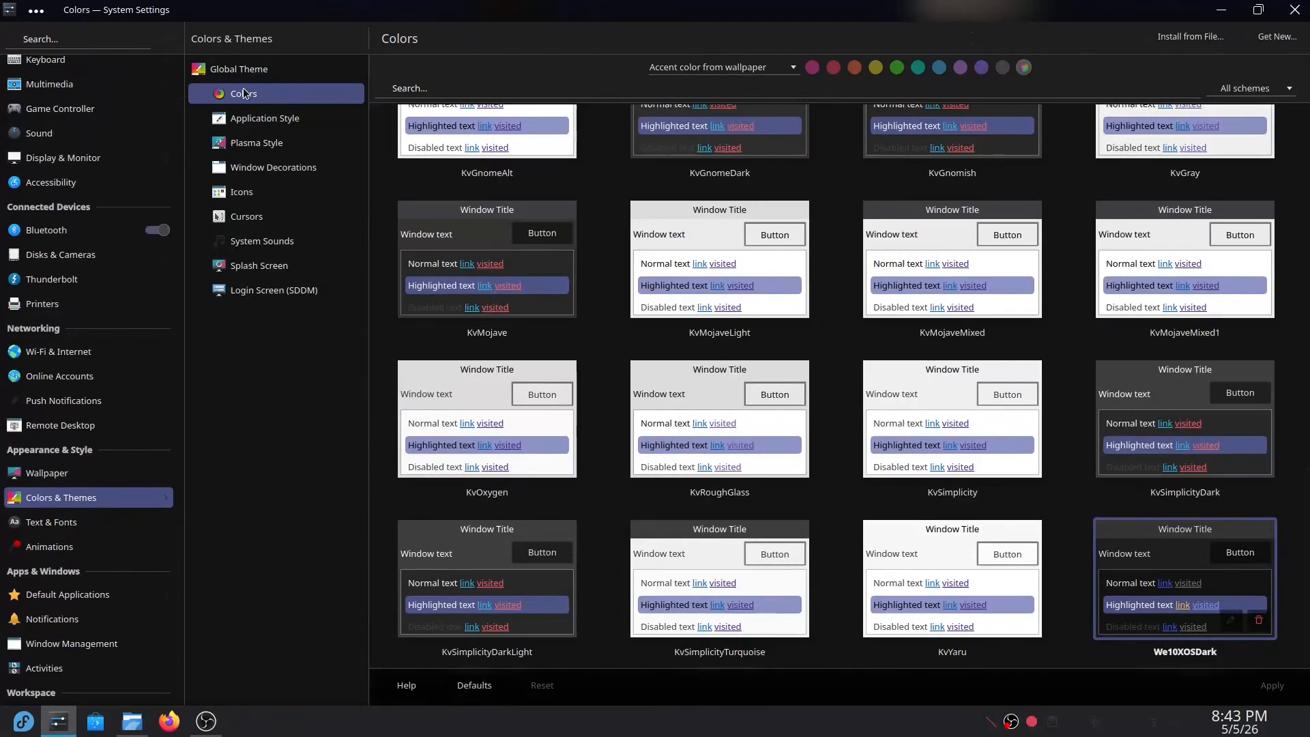
left_click(259, 119)
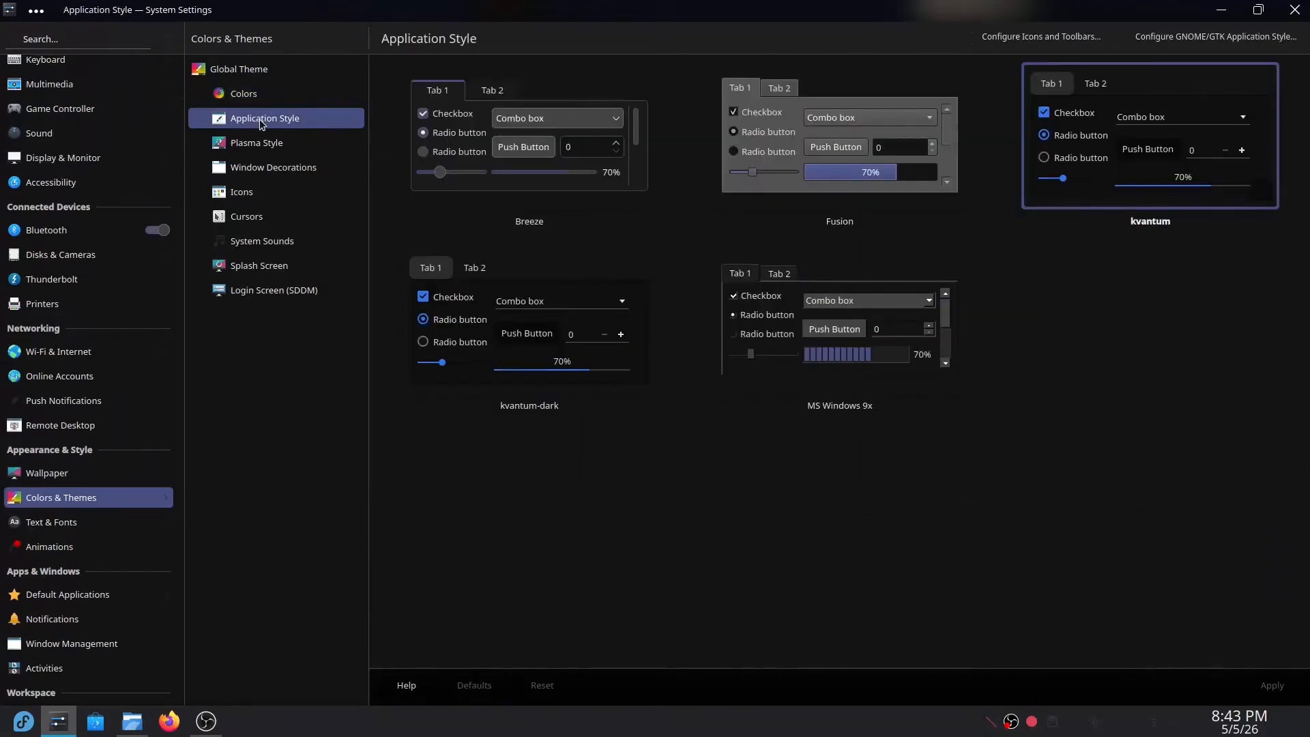
left_click(549, 334)
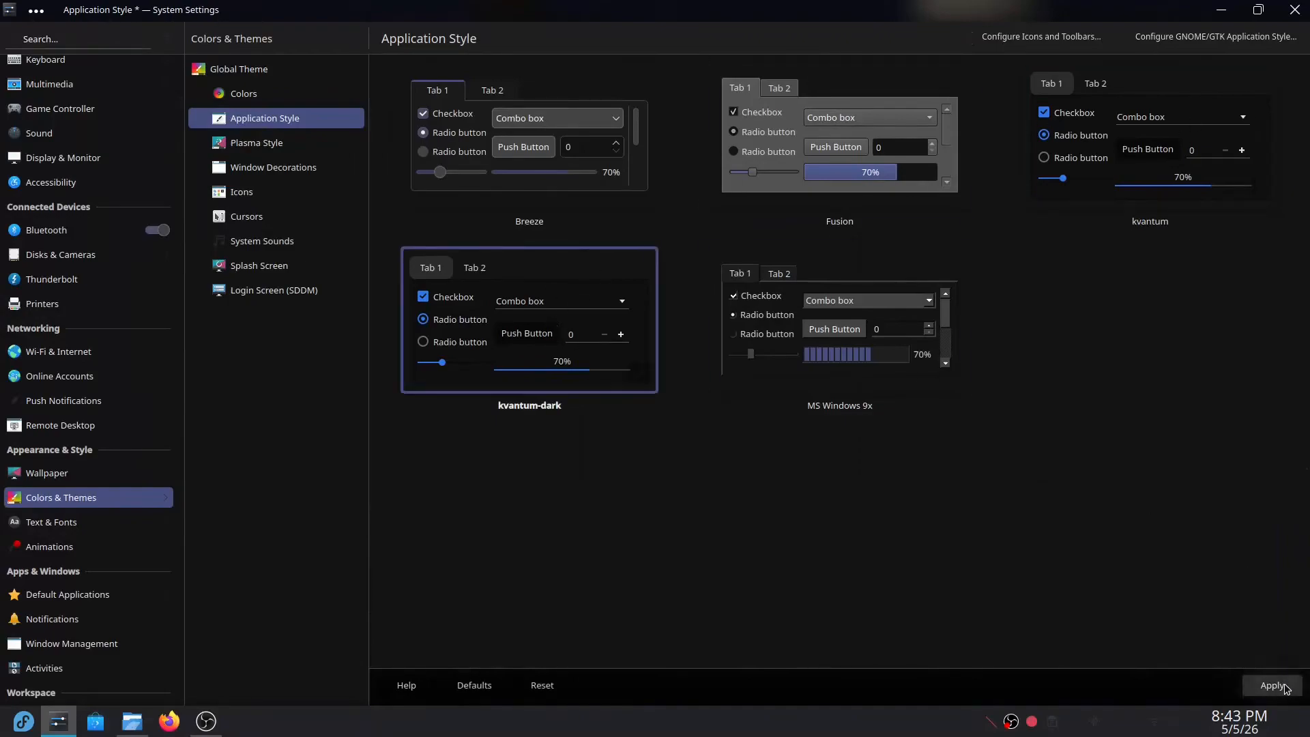
left_click(1274, 686)
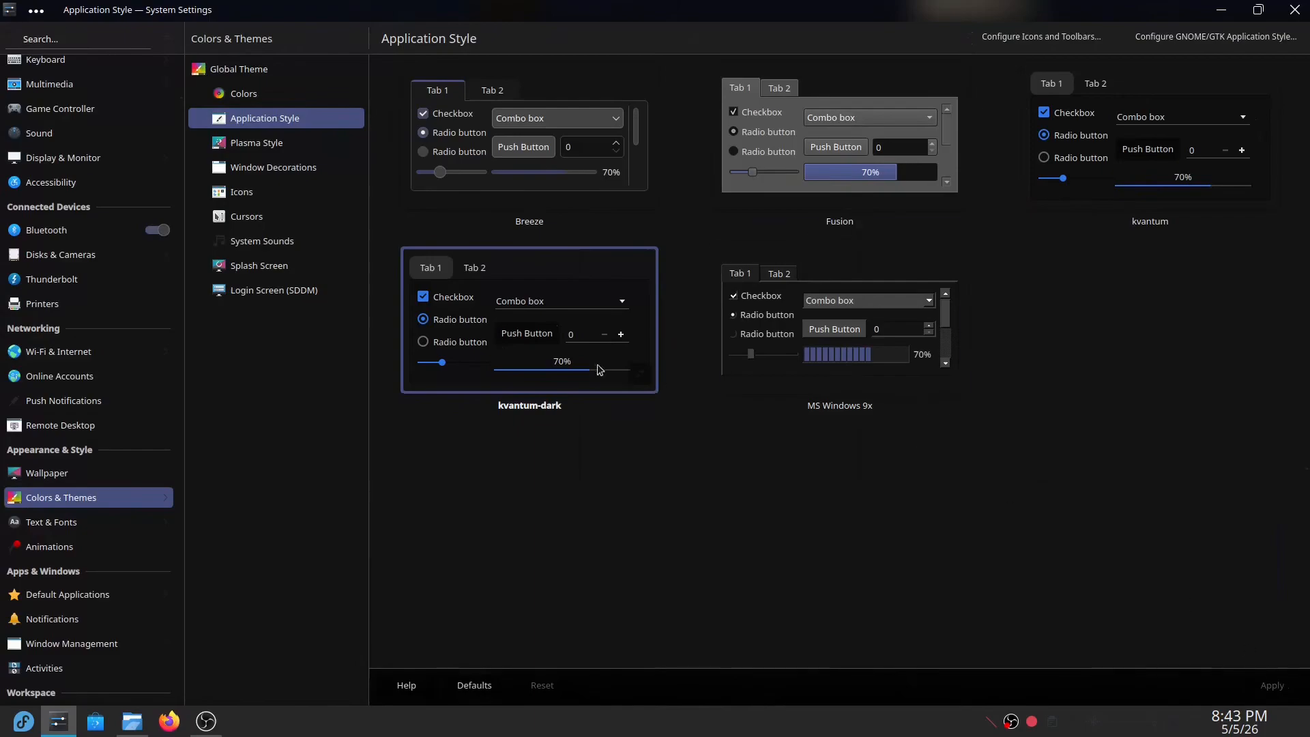
- Search the downloadable Plasma styles for "suma", install Sumac Night Molten Glass, and apply it as the Plasma style
left_click(316, 143)
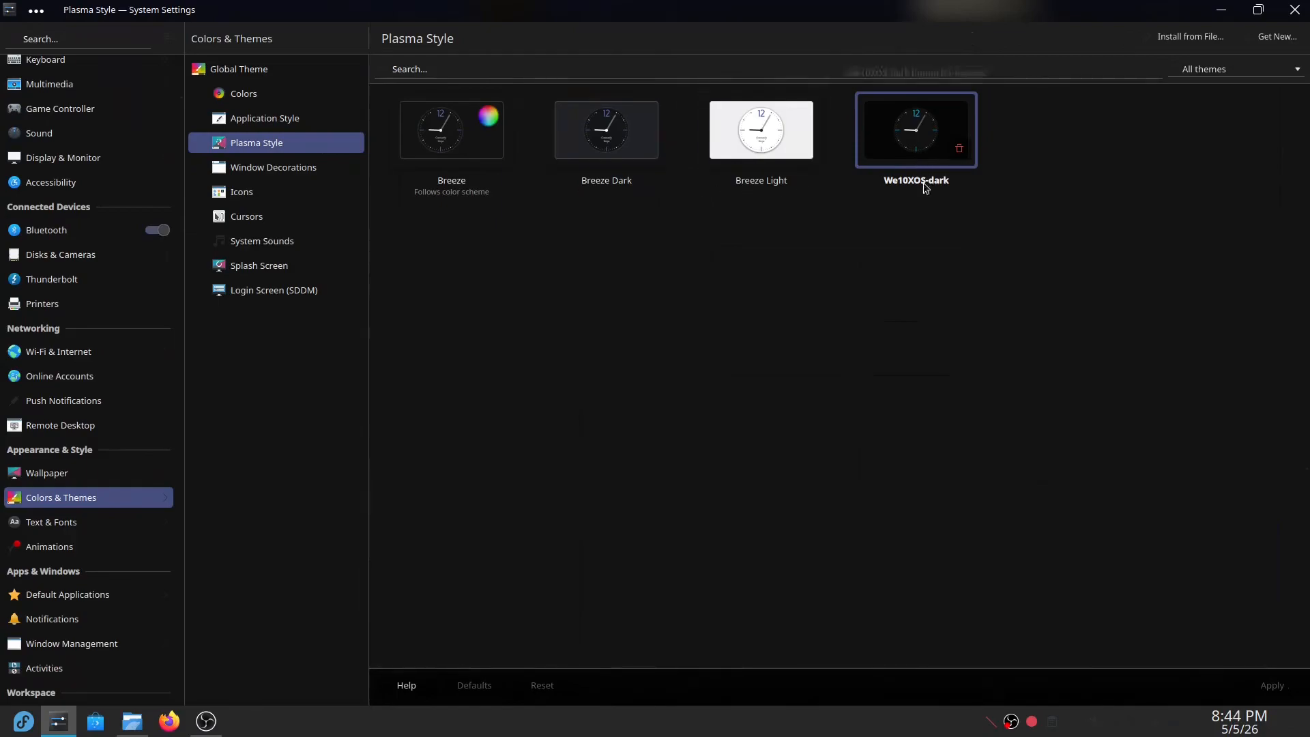
left_click(1280, 45)
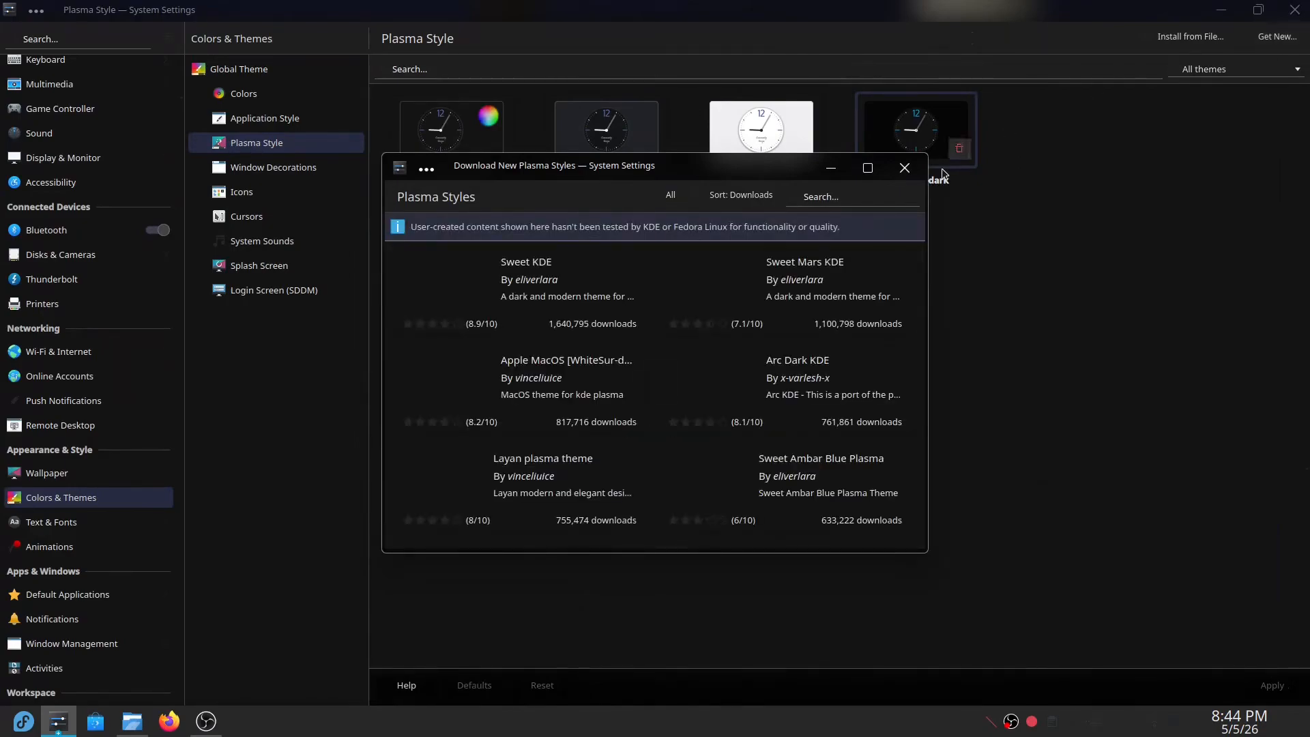
left_click(847, 203)
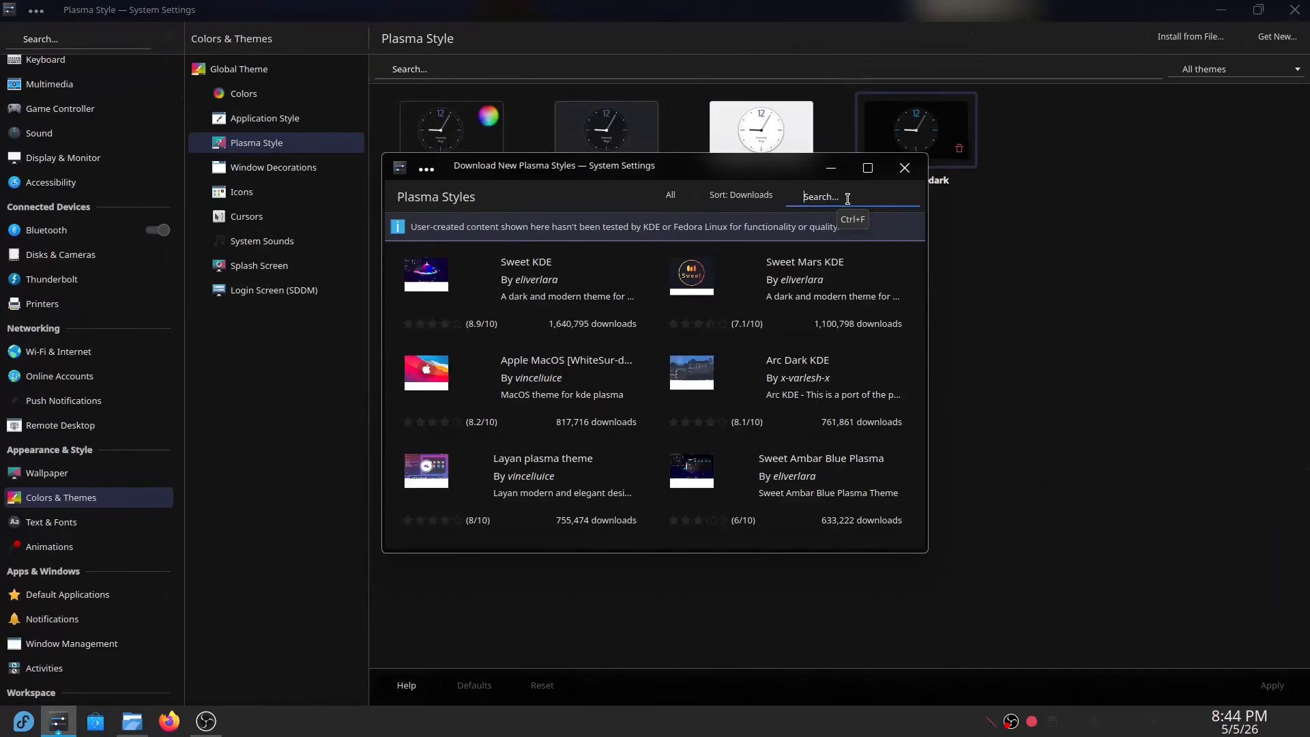
type("suma")
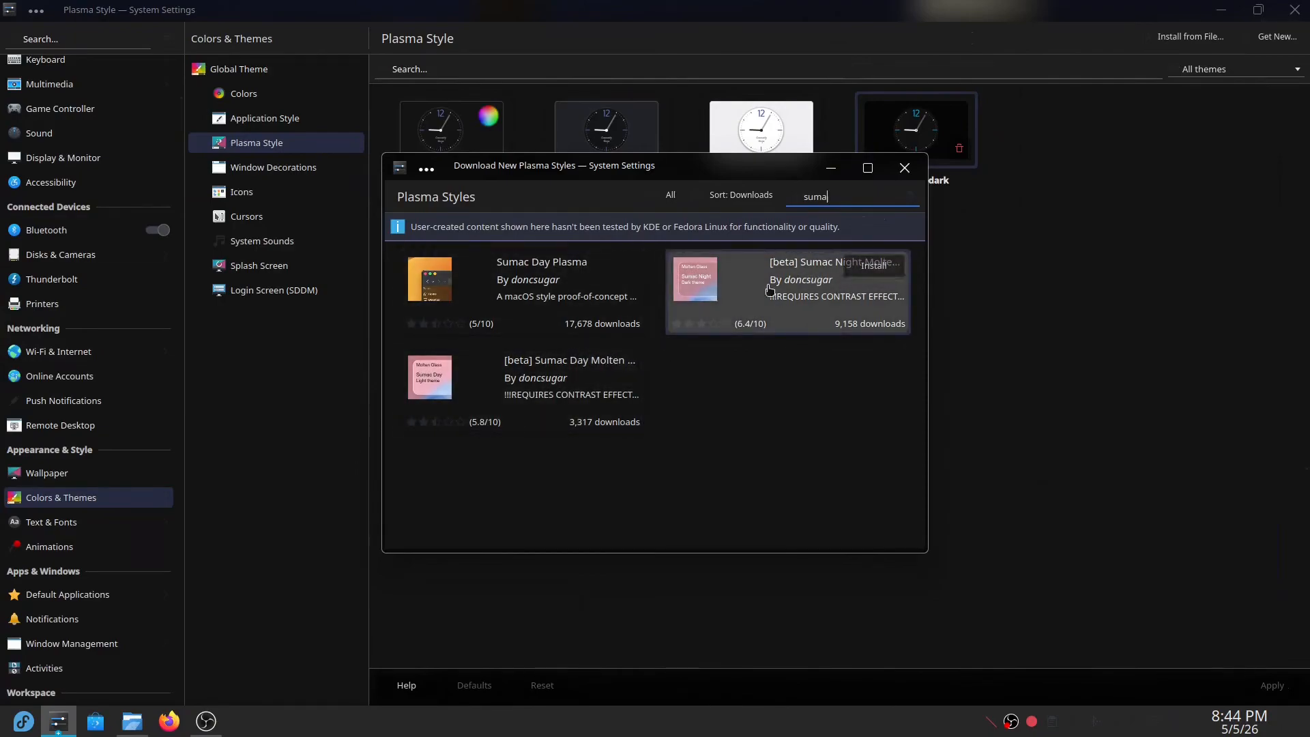
left_click(875, 267)
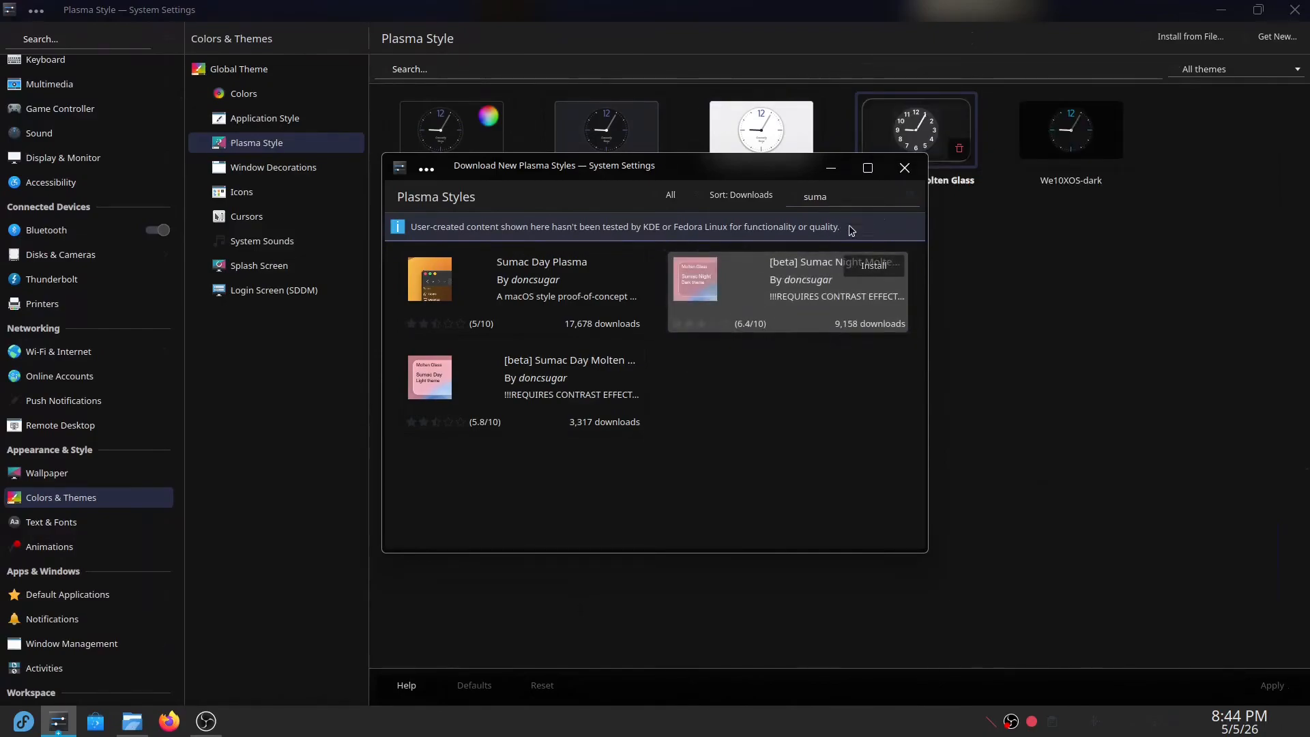
left_click(904, 168)
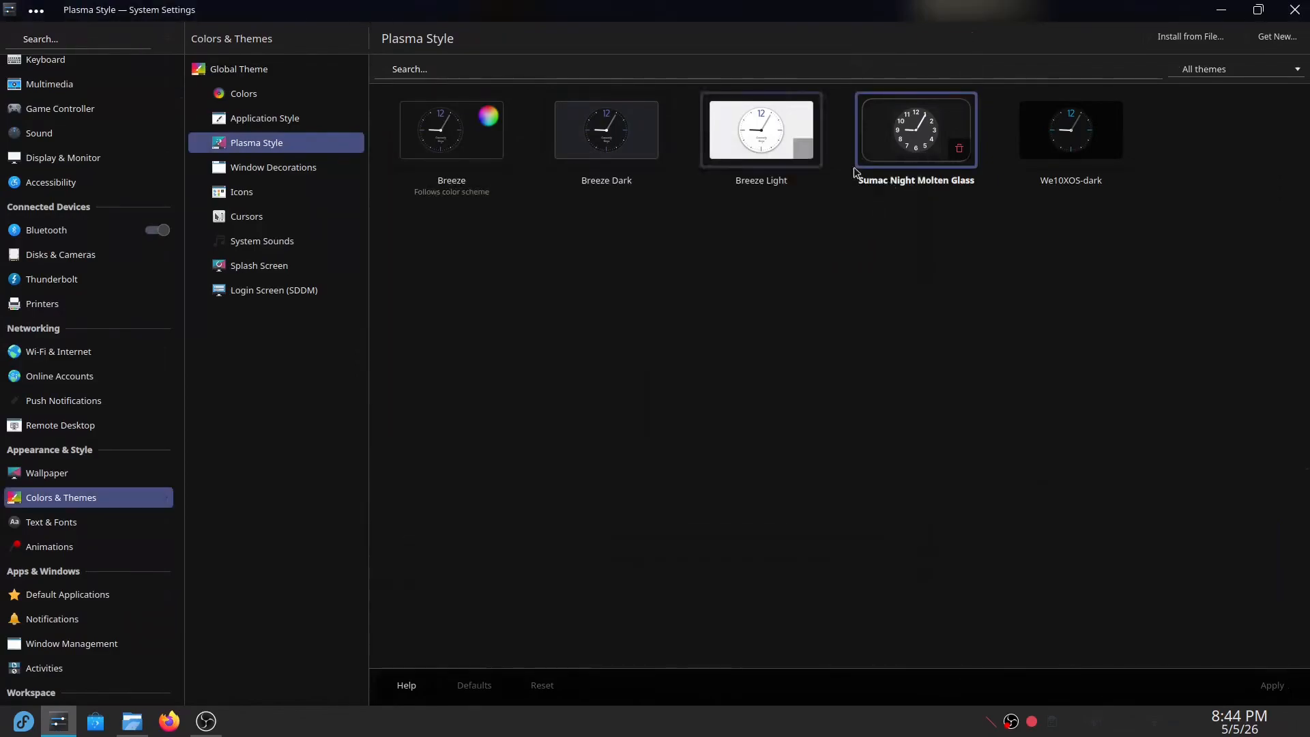
left_click(898, 159)
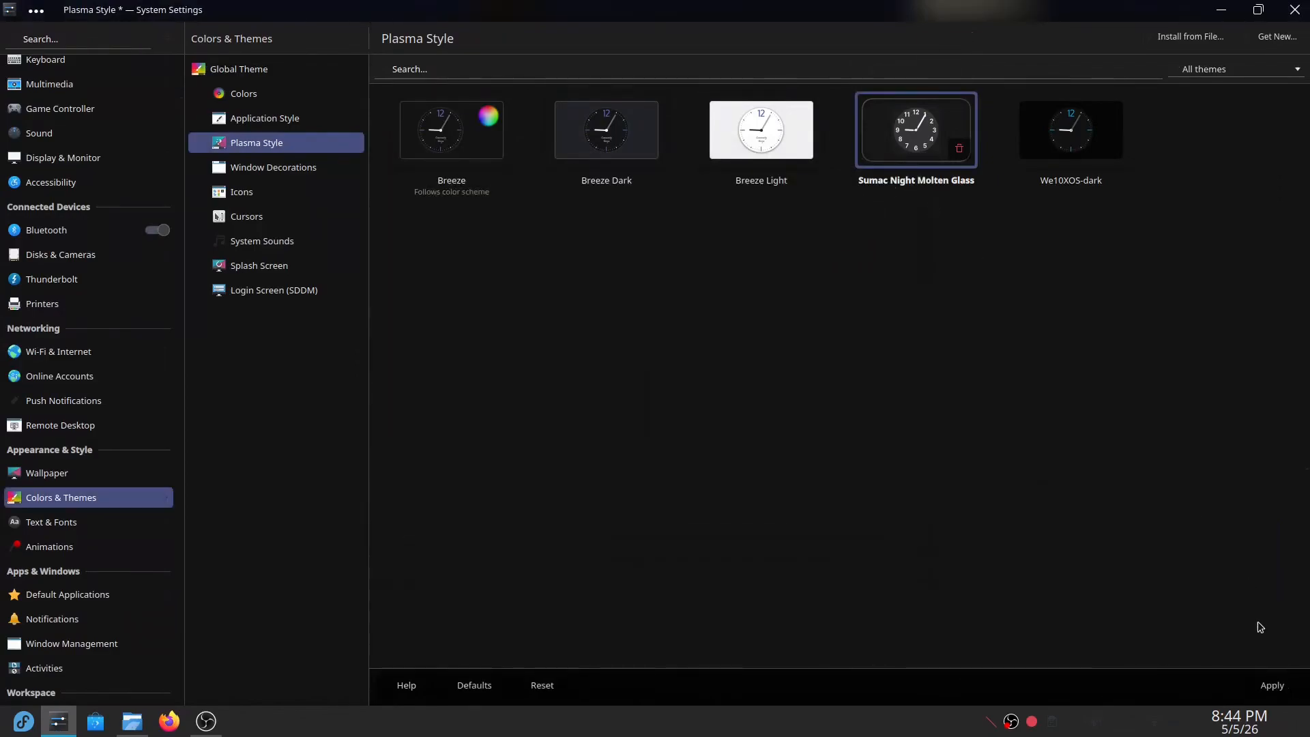
left_click(1271, 691)
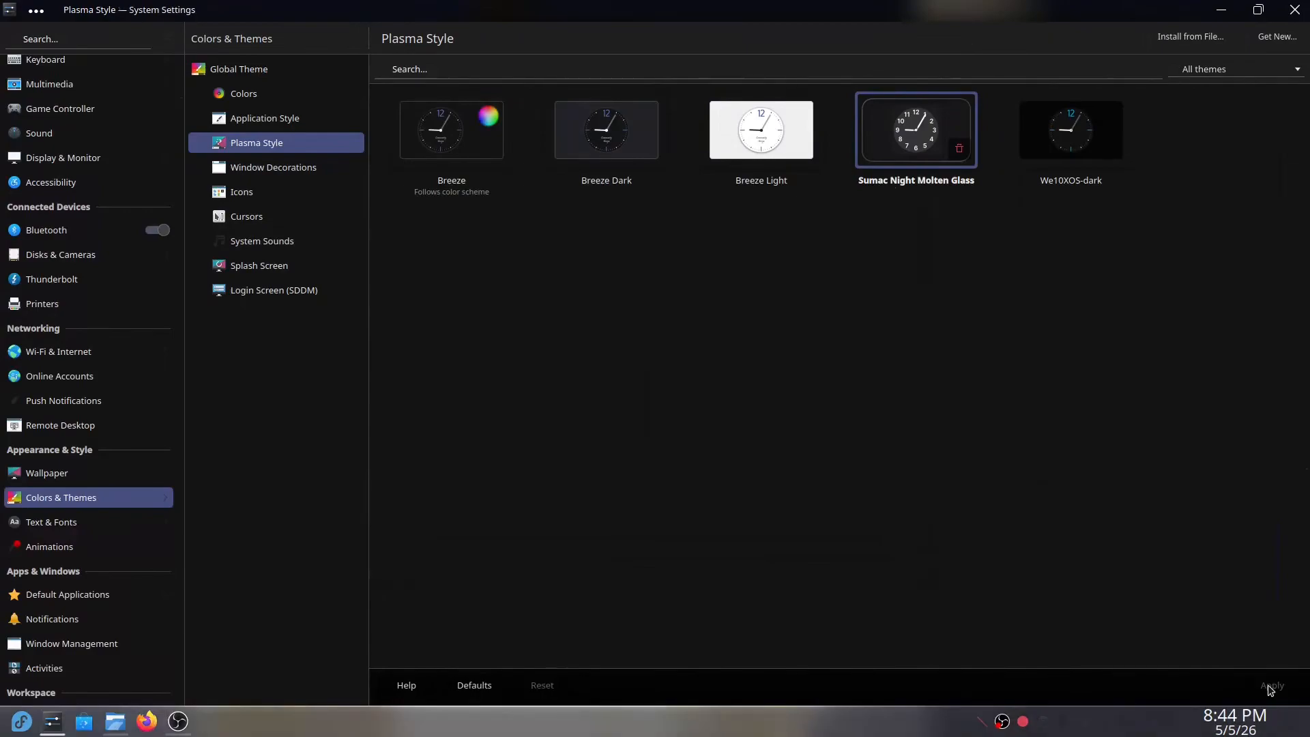
left_click(1151, 731)
left_click(1151, 732)
left_click(1180, 731)
left_click(1179, 733)
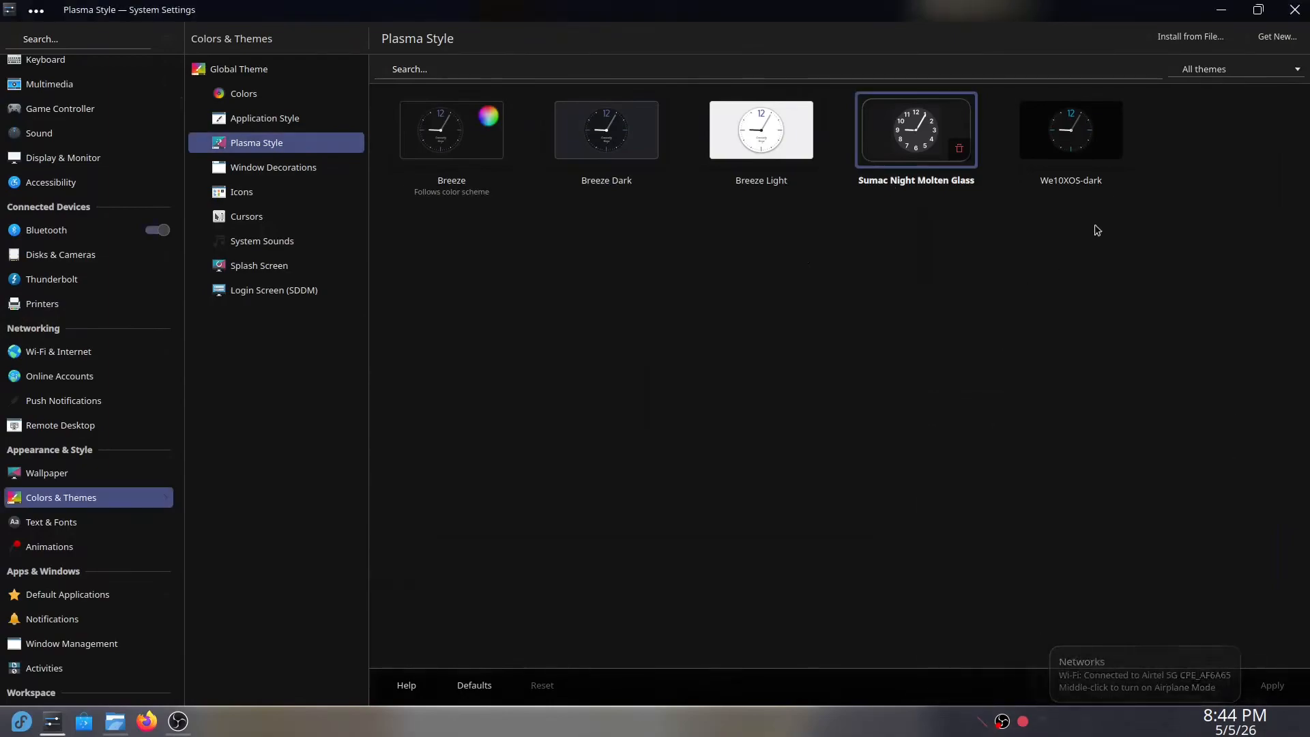
- Search the downloadable window decorations for "utterly", install Utterly Round Dark for Plasma 6, and apply it
left_click(318, 168)
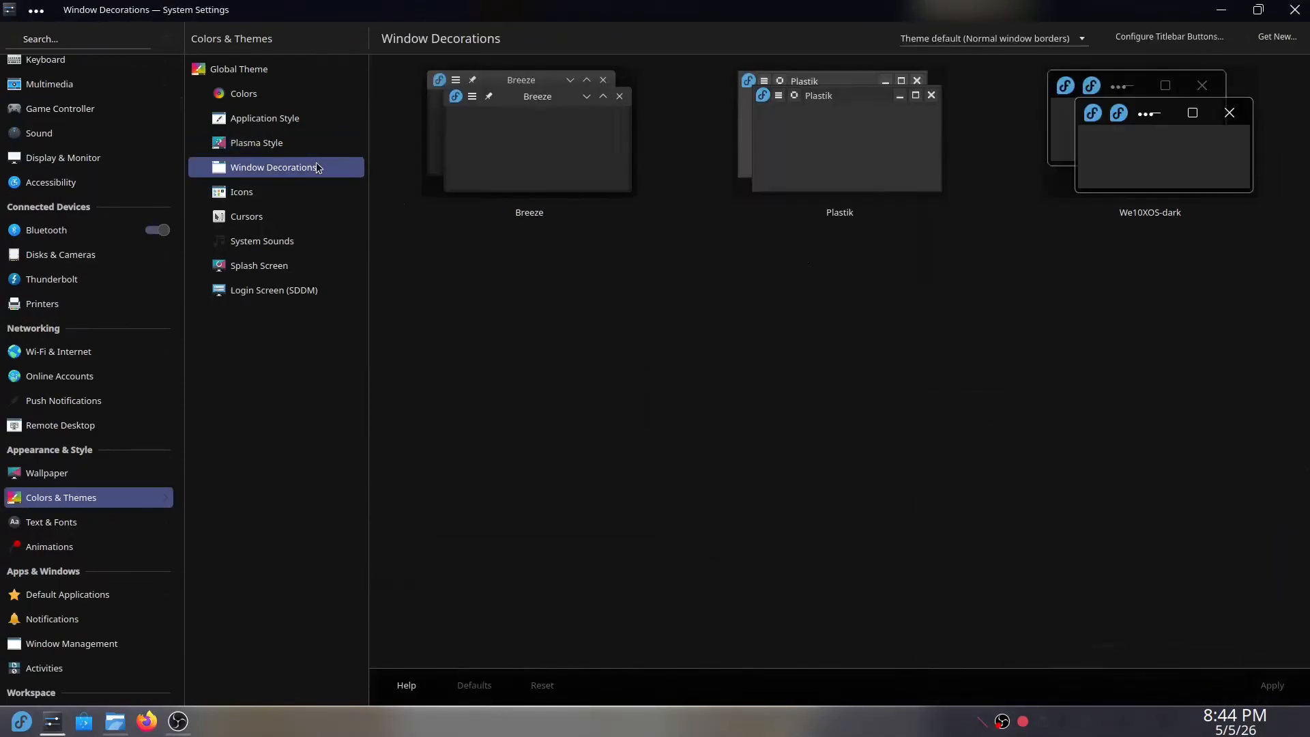
left_click(1278, 37)
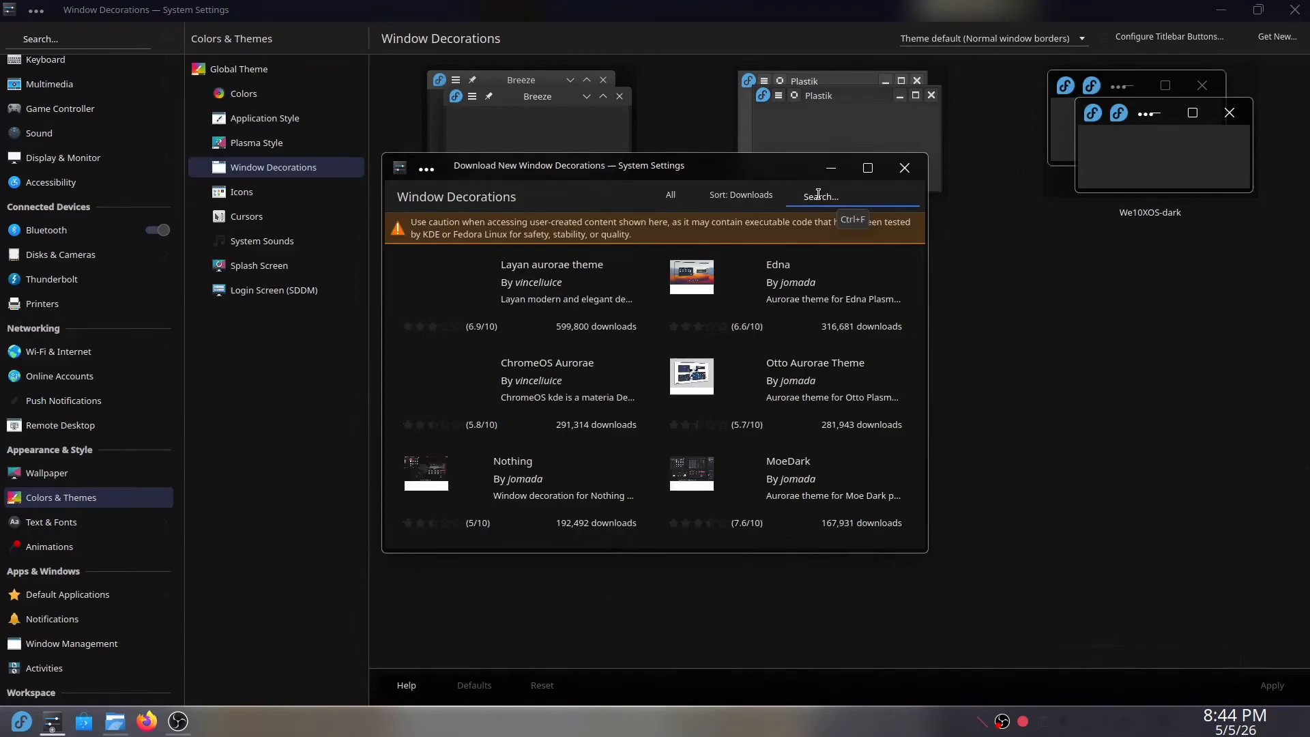
type("utterly")
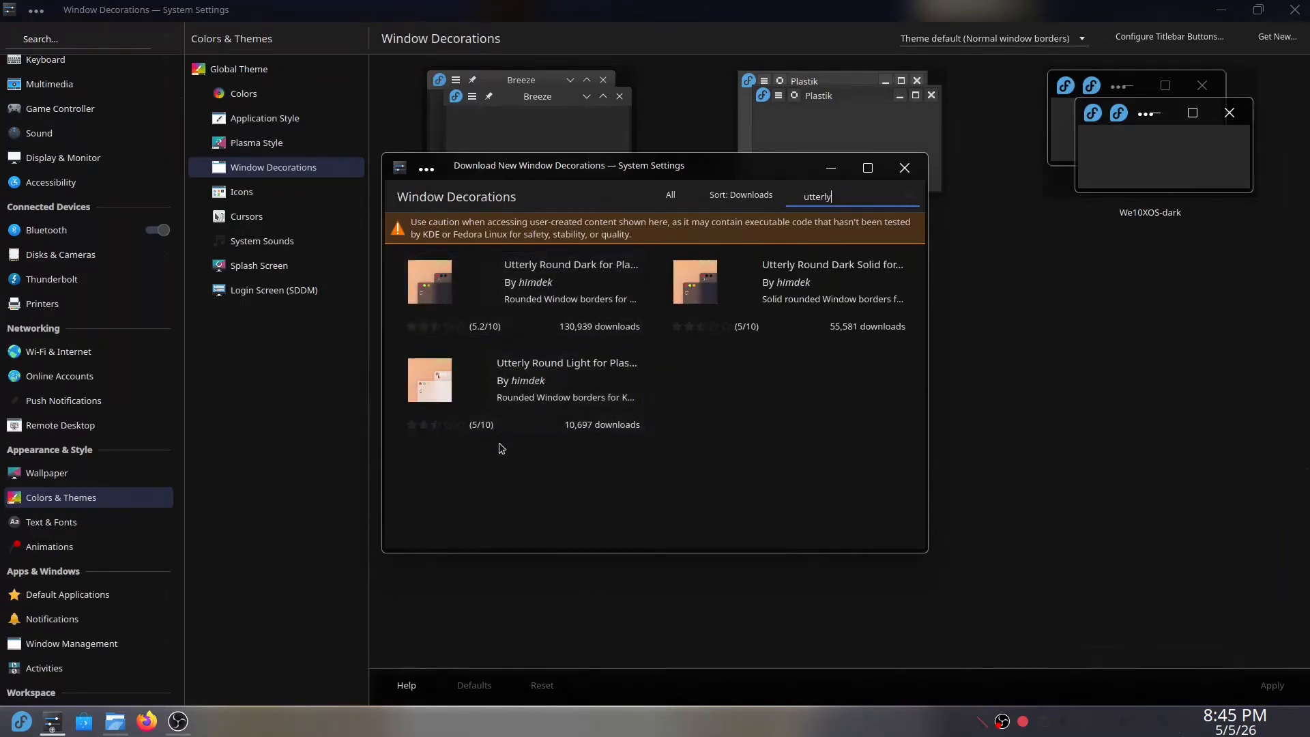
left_click(522, 285)
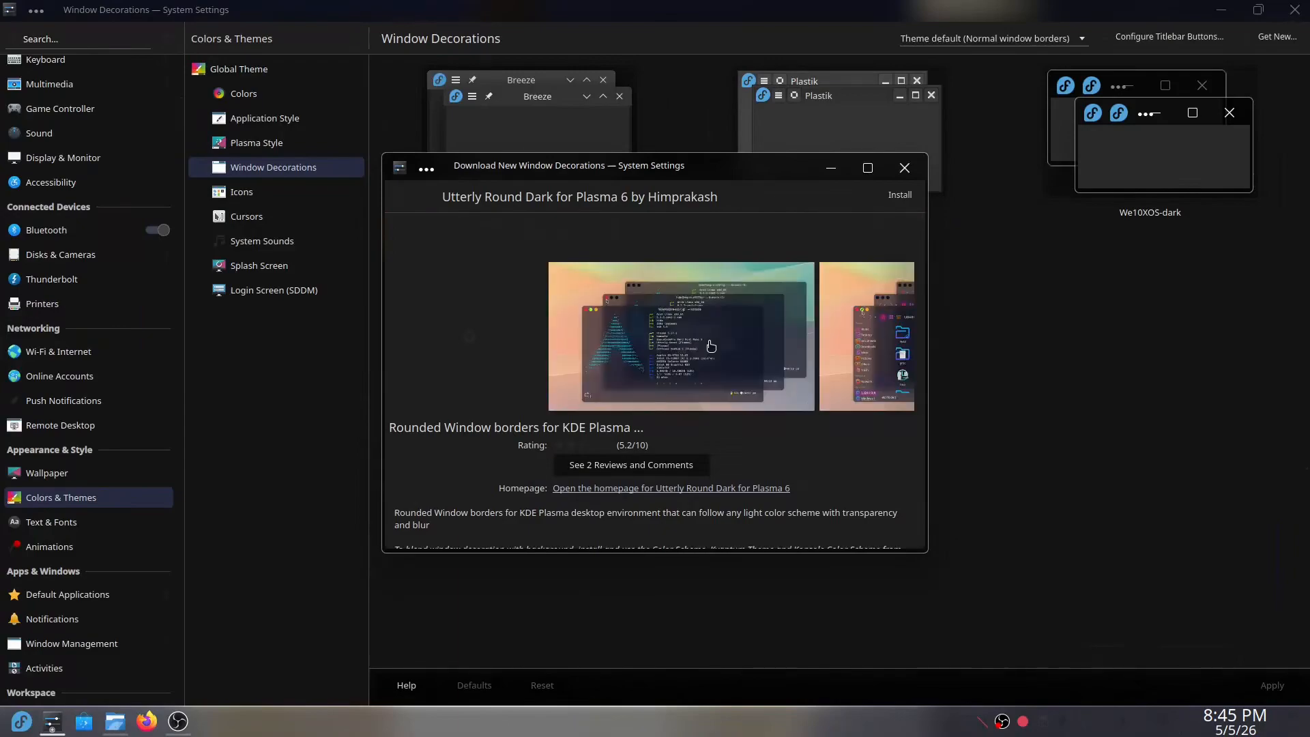
left_click(899, 195)
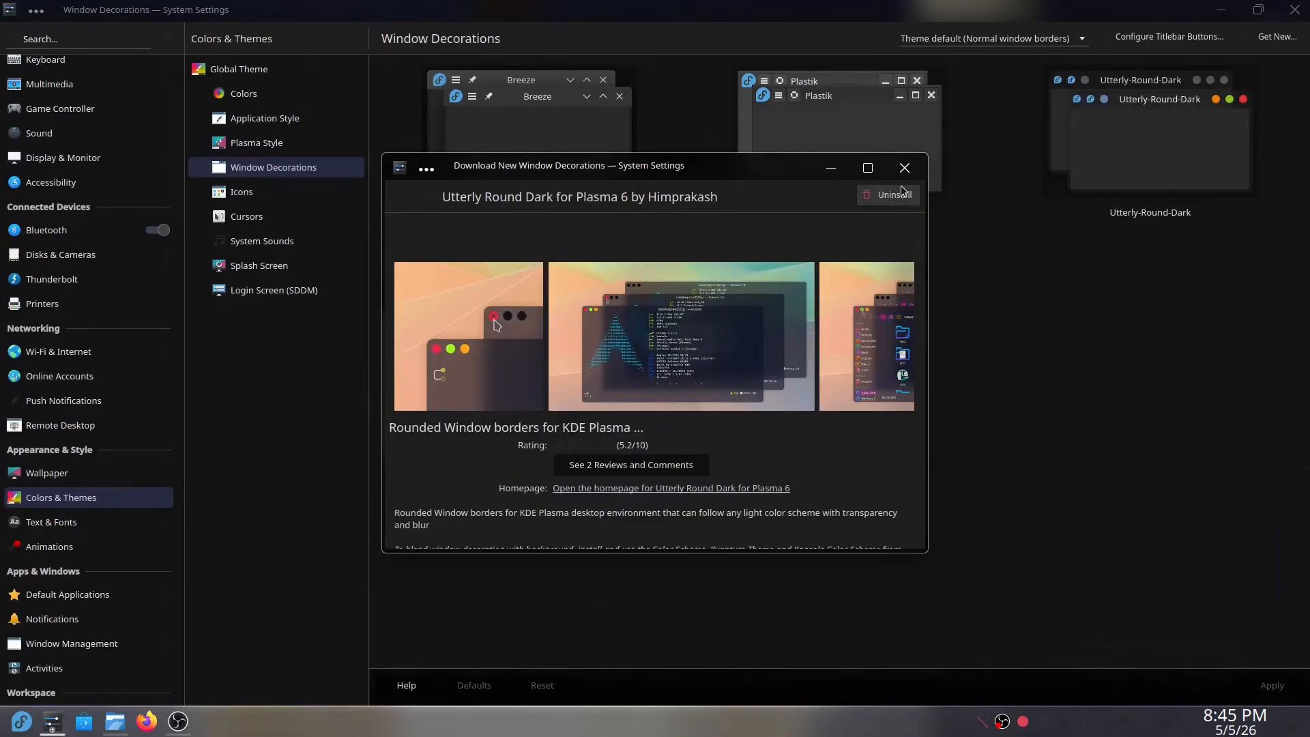
left_click(904, 167)
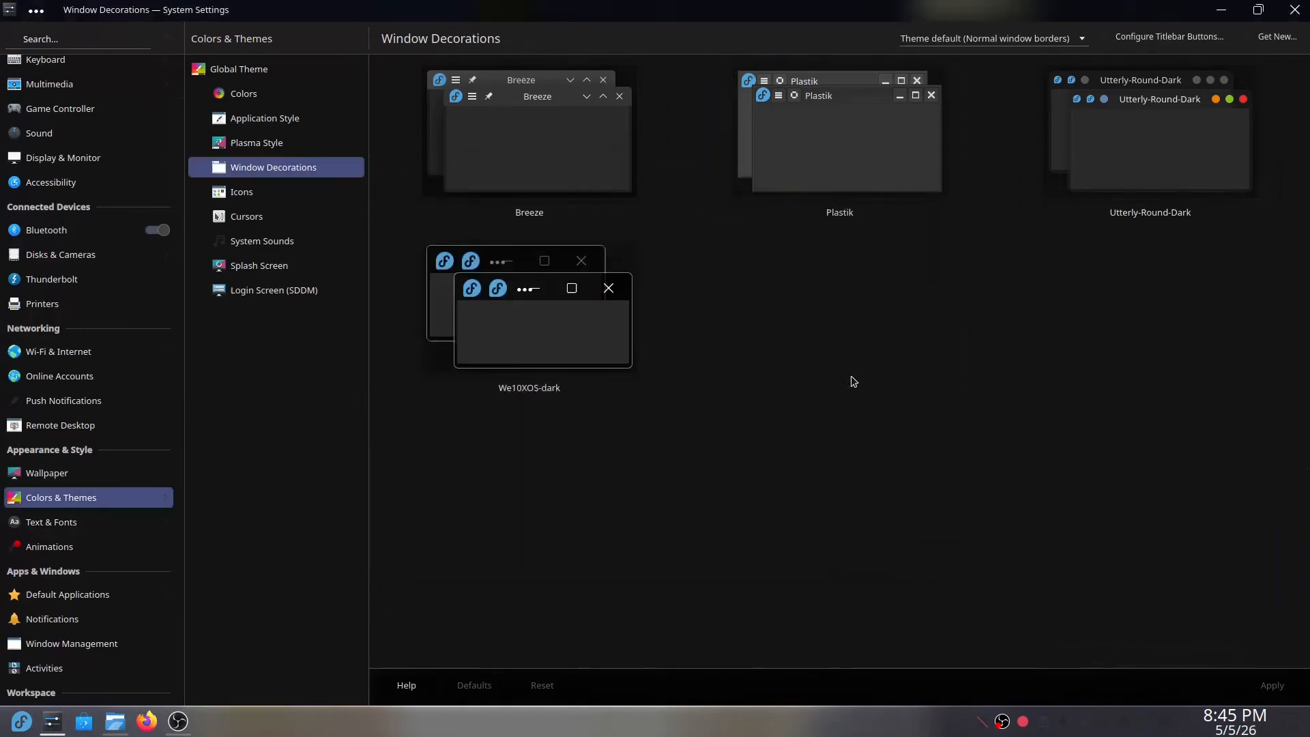
left_click(1135, 157)
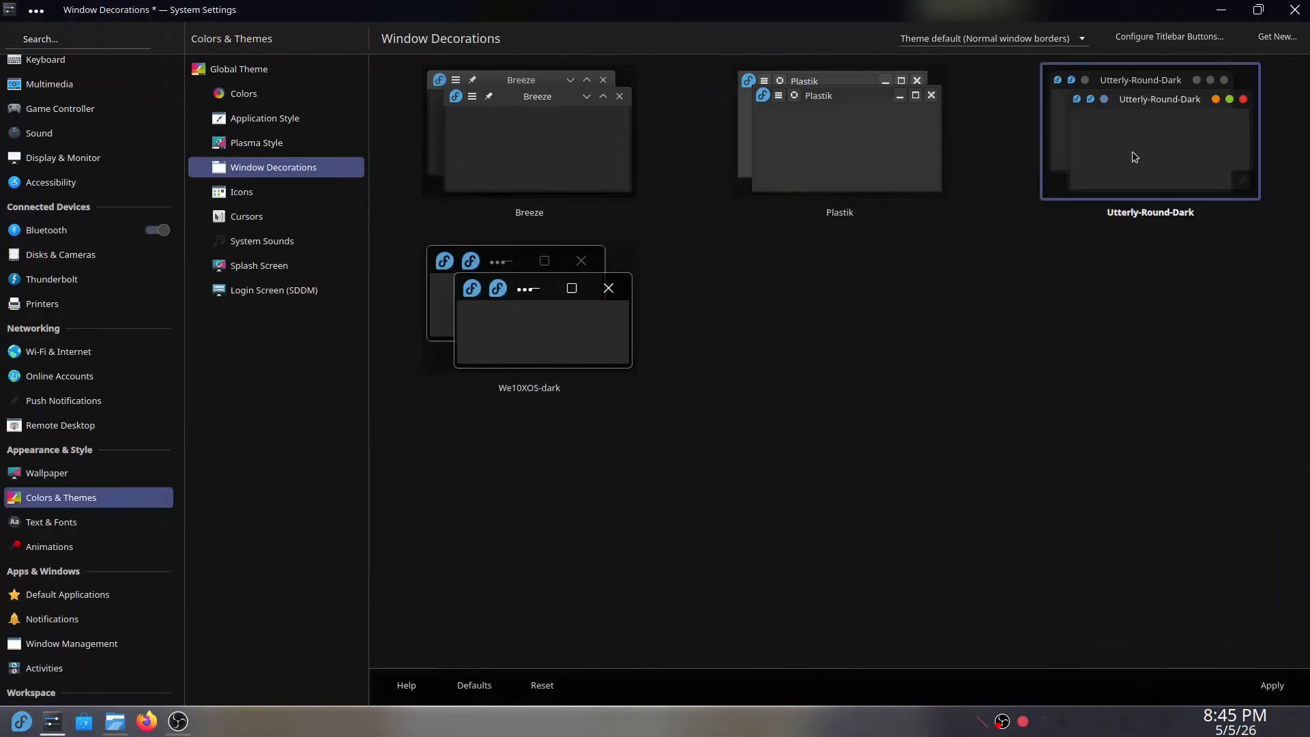
left_click(1273, 685)
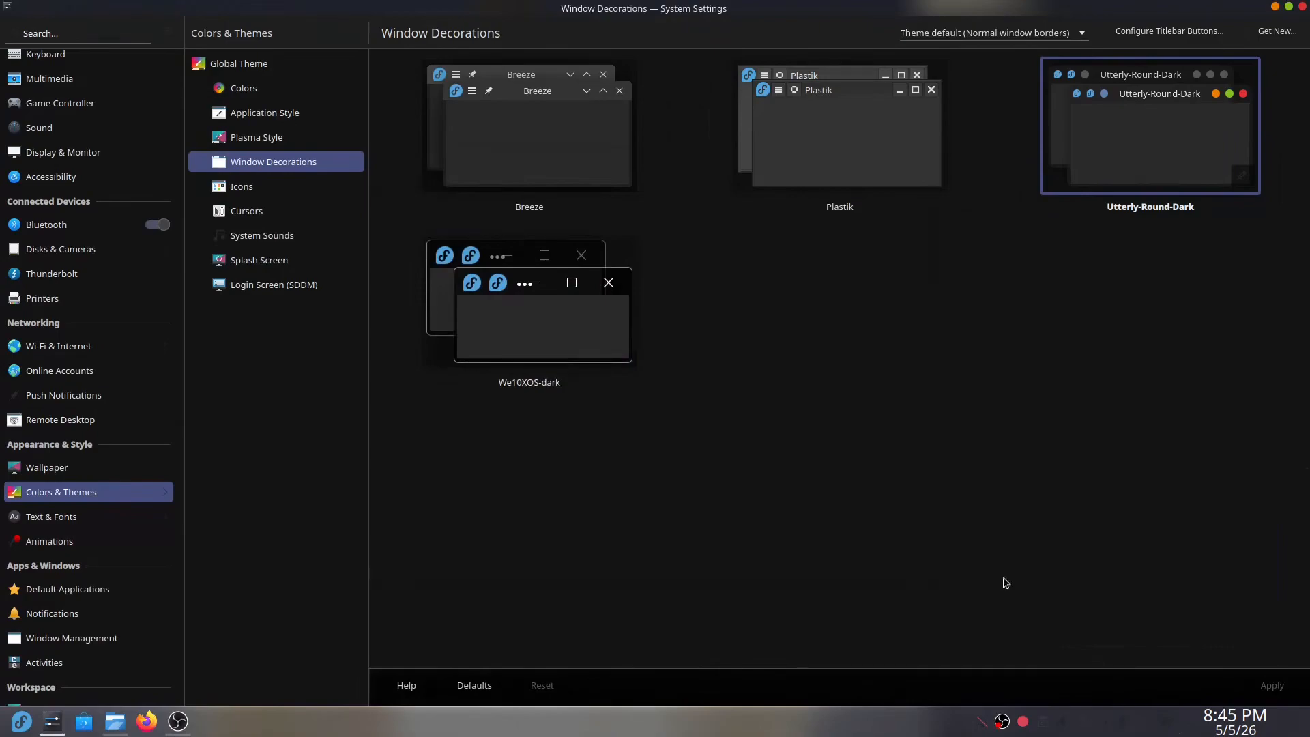
- Install the Mkos-Big-Sur set from the downloadable icons, then apply We10X-black-dark as the icon theme
left_click(301, 194)
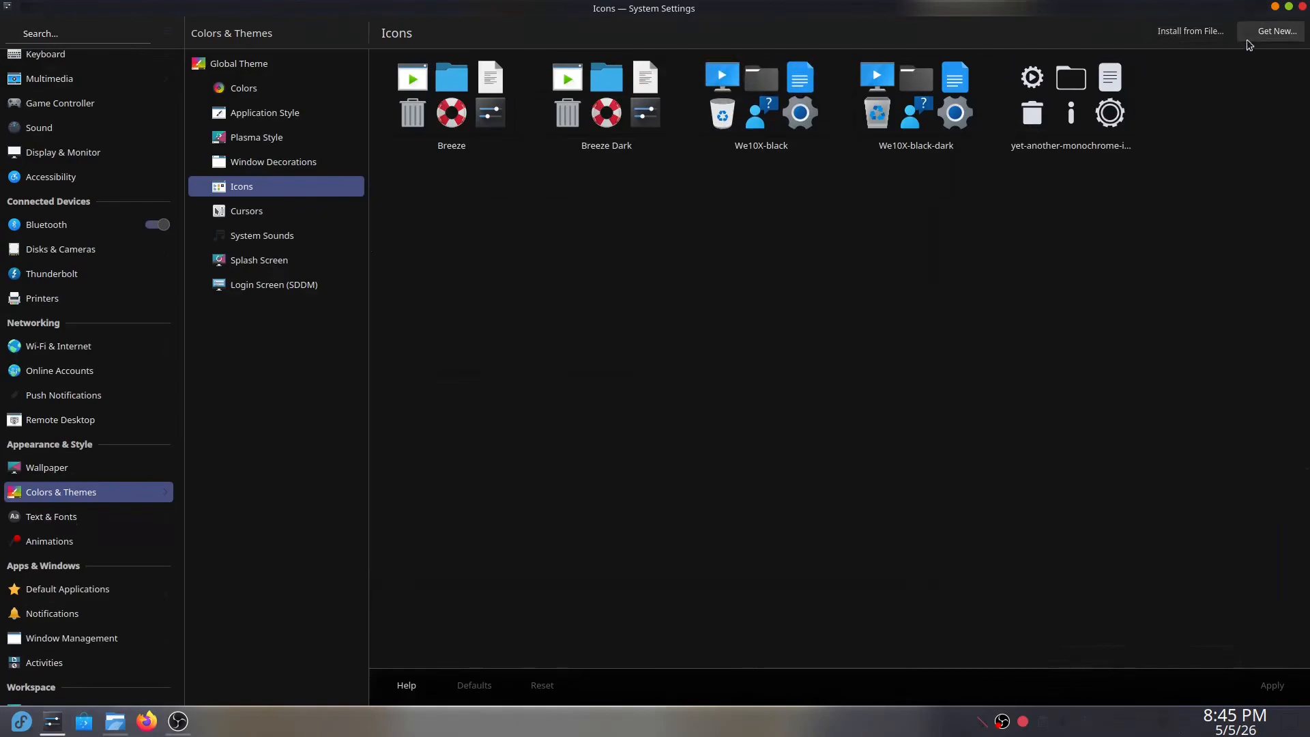
left_click(1266, 40)
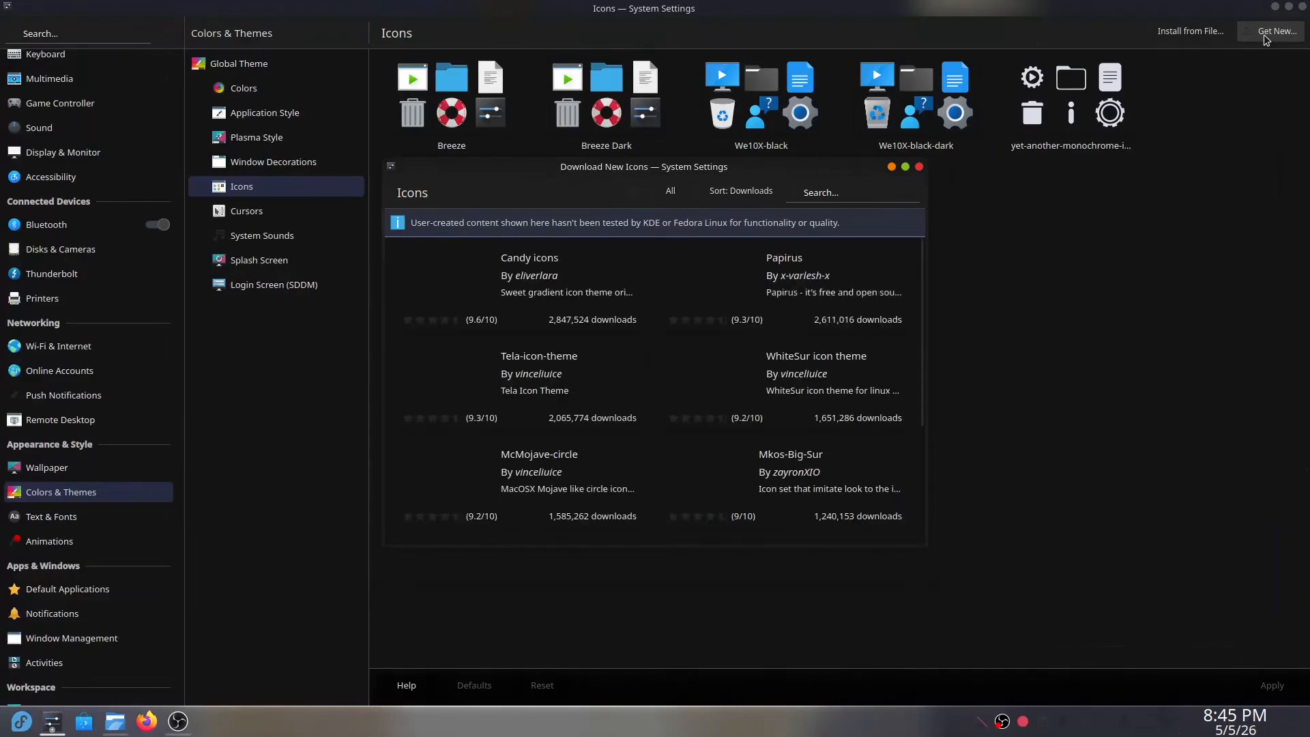
scroll(733, 388, "down", 3)
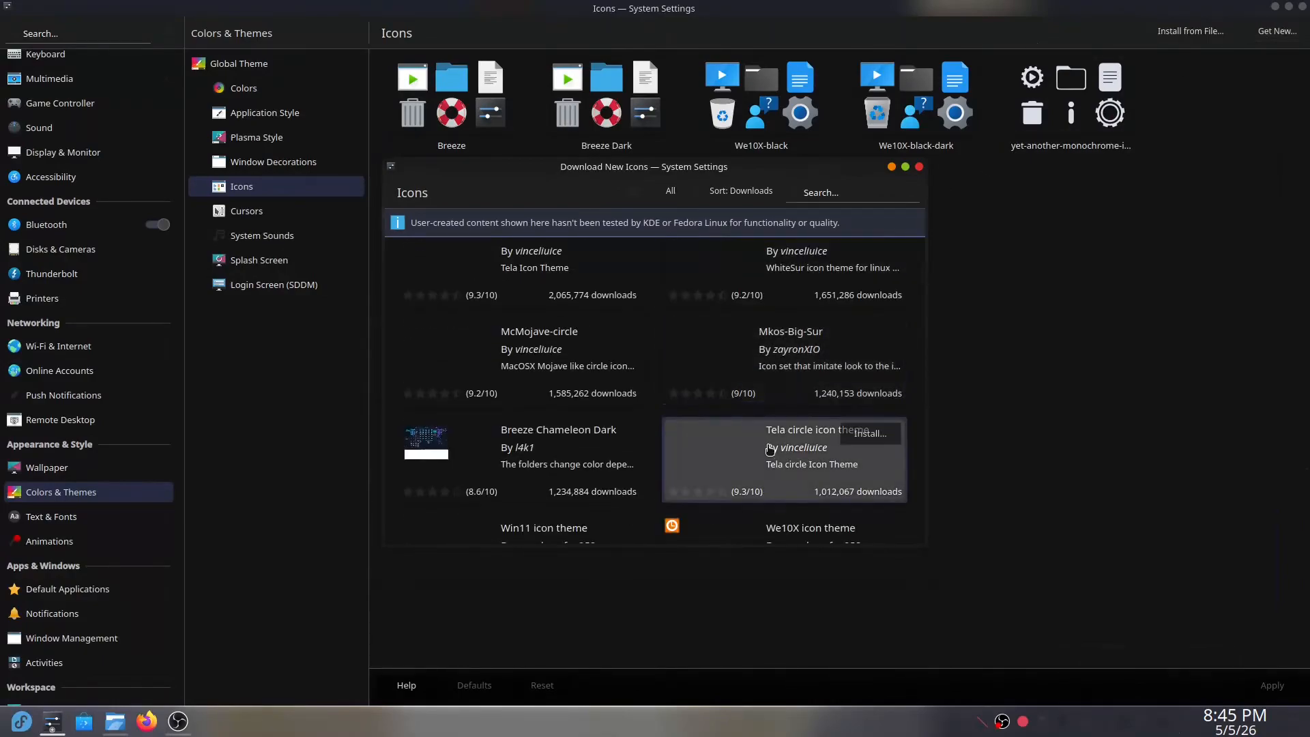
left_click(776, 368)
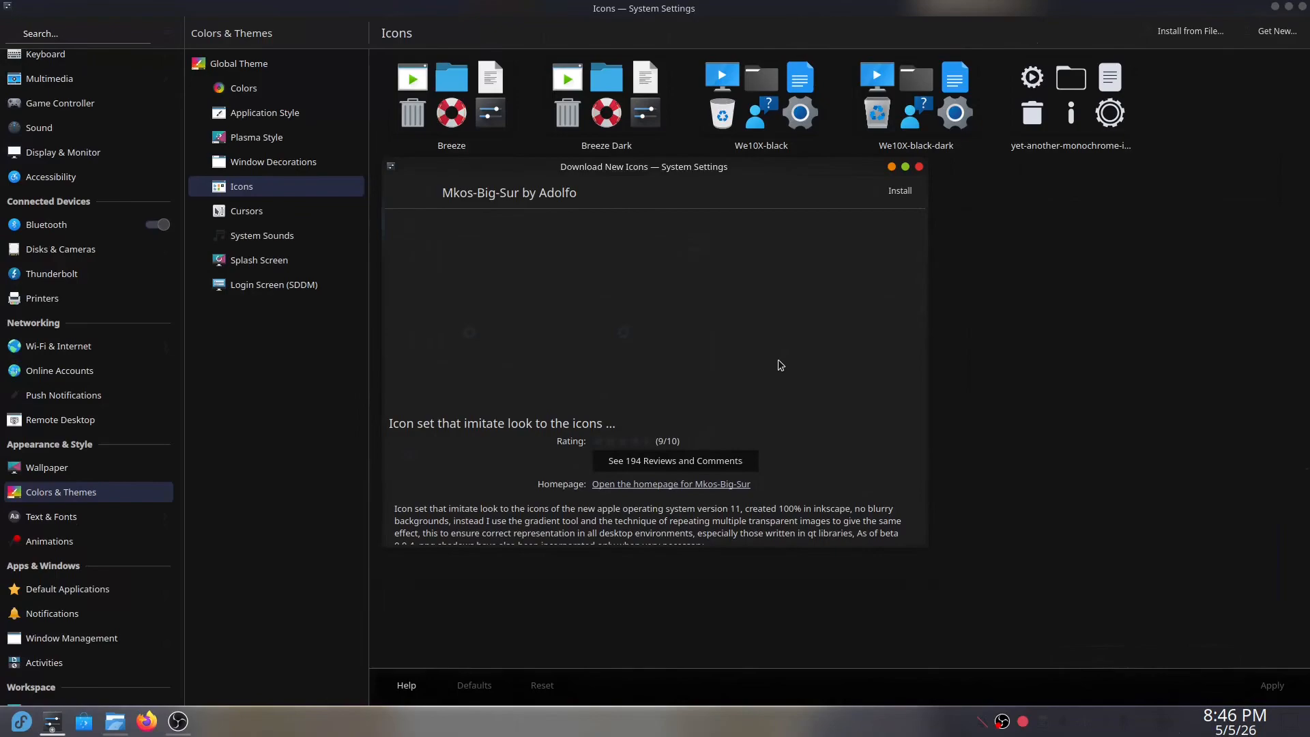
left_click(900, 192)
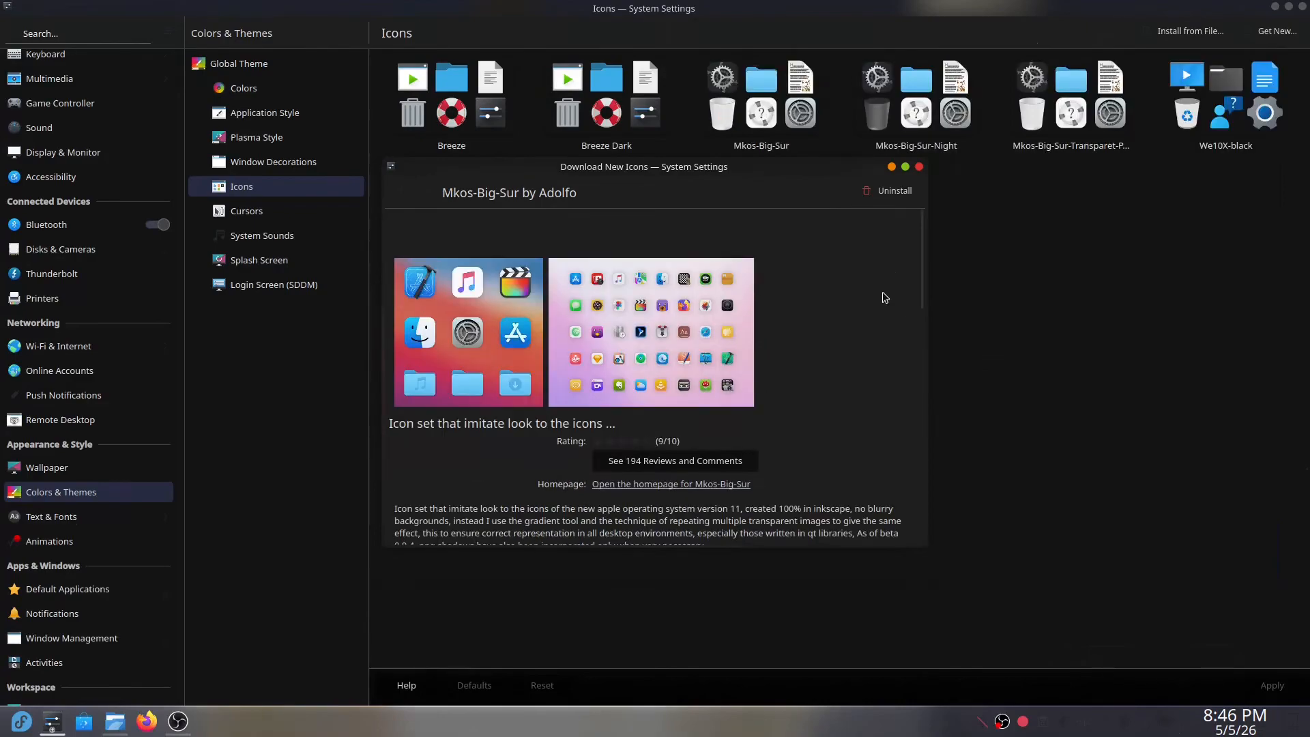
left_click(919, 167)
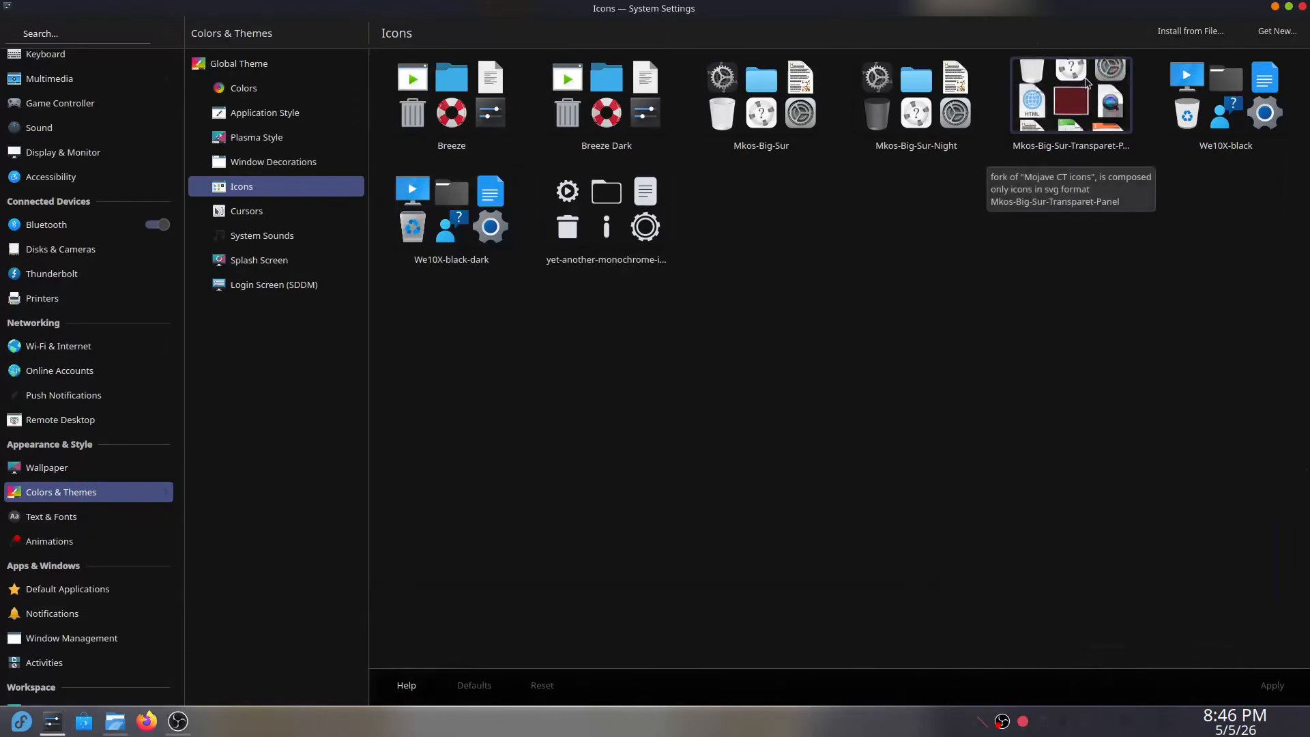
left_click(440, 218)
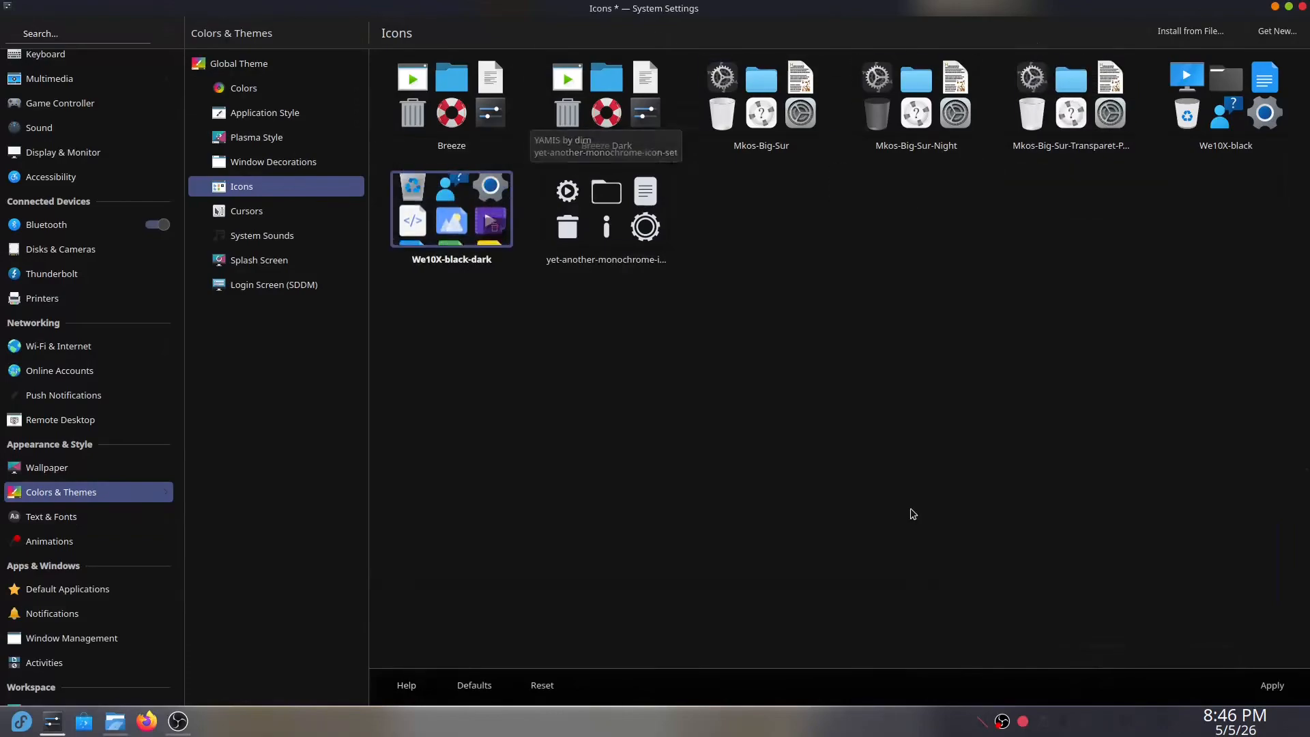
left_click(1269, 690)
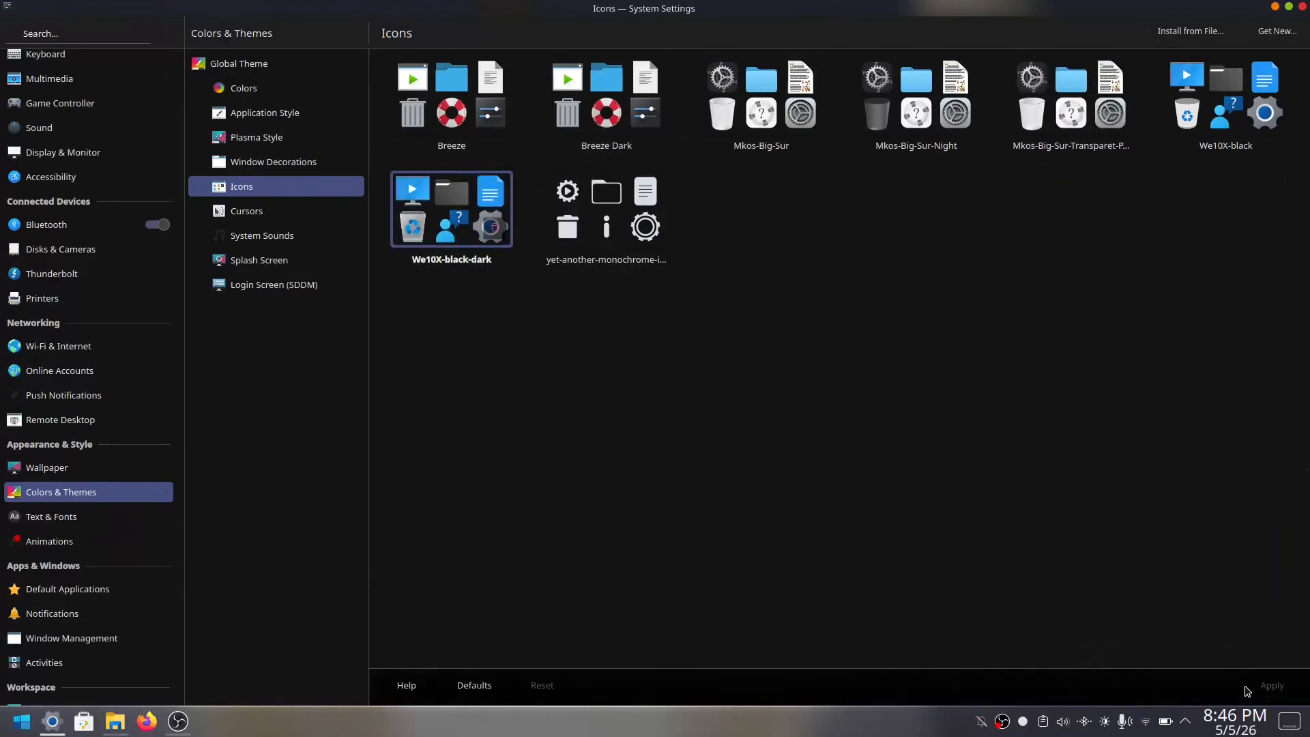
- Check the cursors and system sounds, then install the Endeavour Lightbulb splash screen from the downloadable ones
left_click(284, 216)
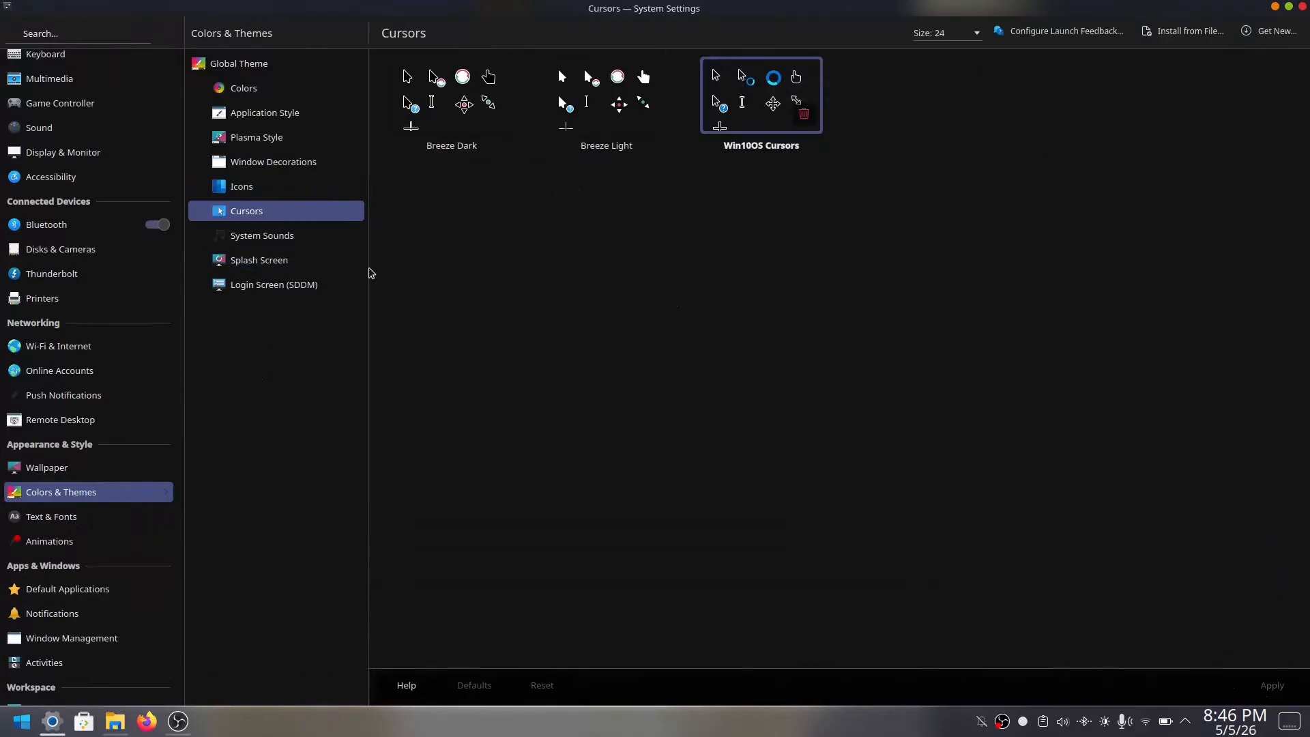
left_click(316, 238)
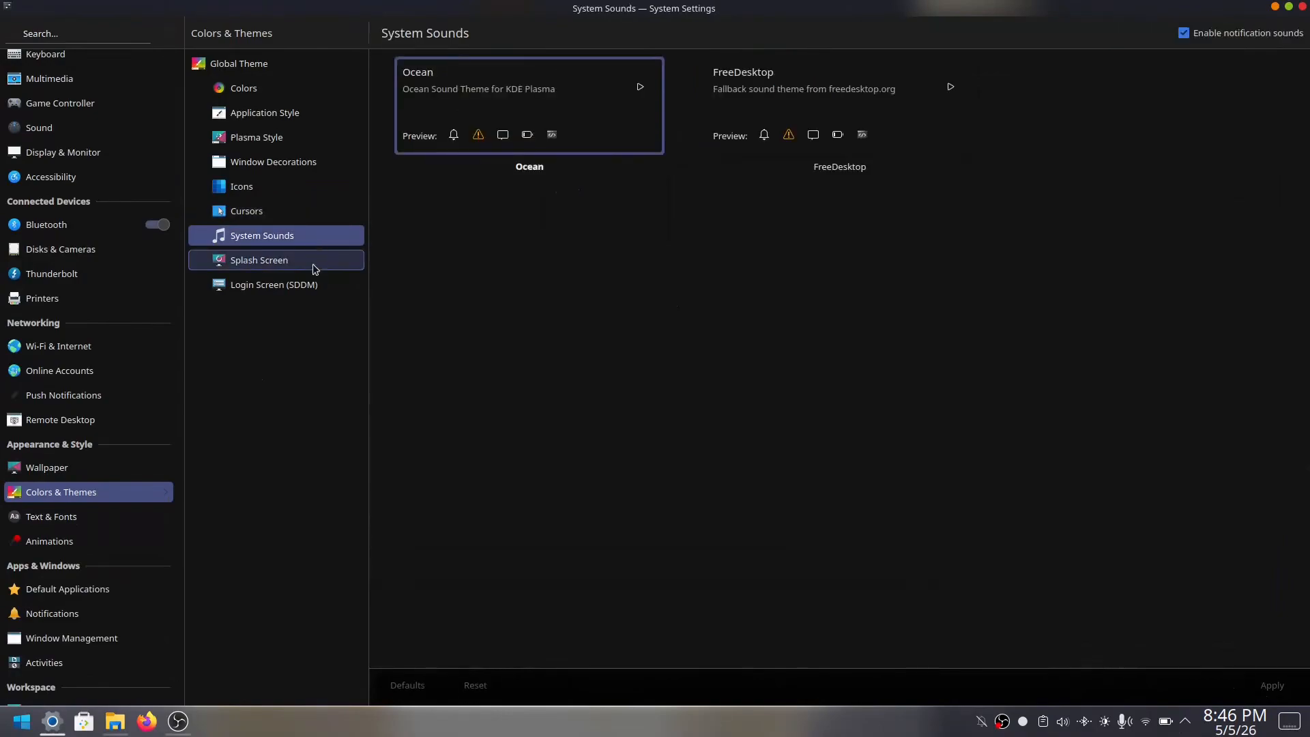
left_click(316, 268)
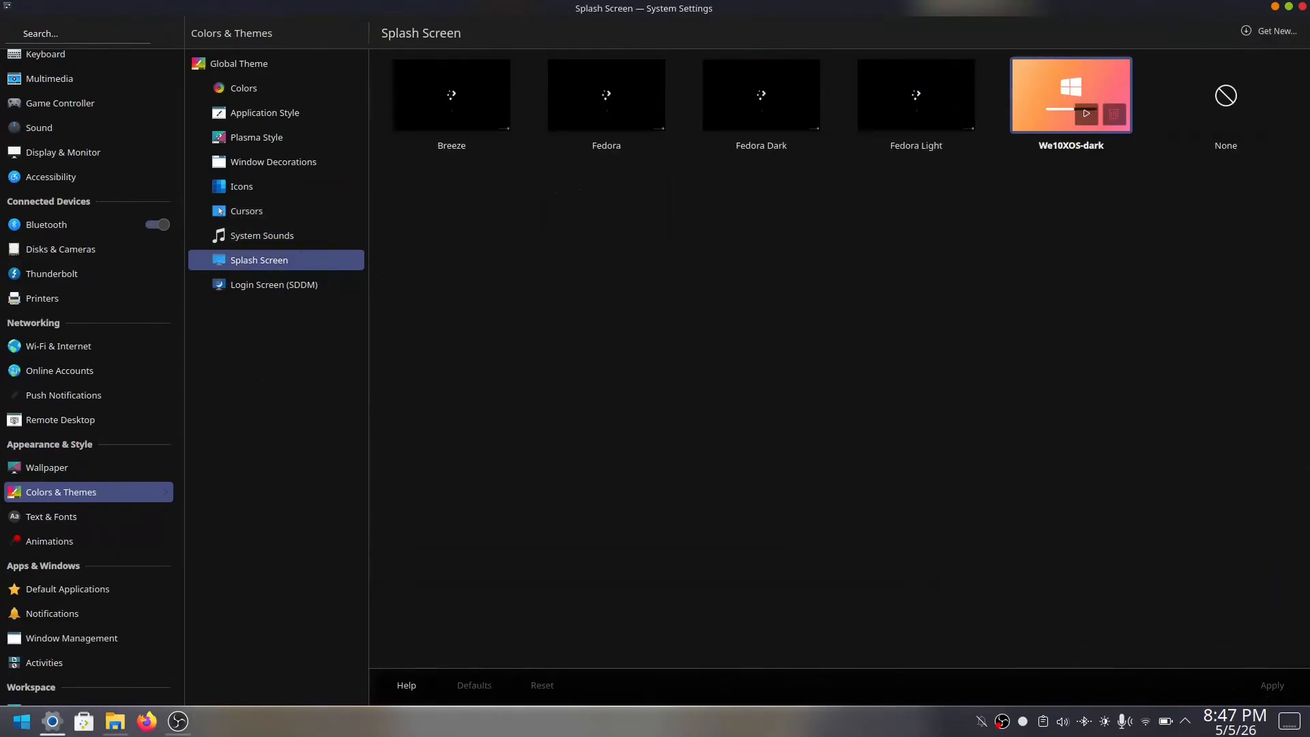
left_click(1276, 33)
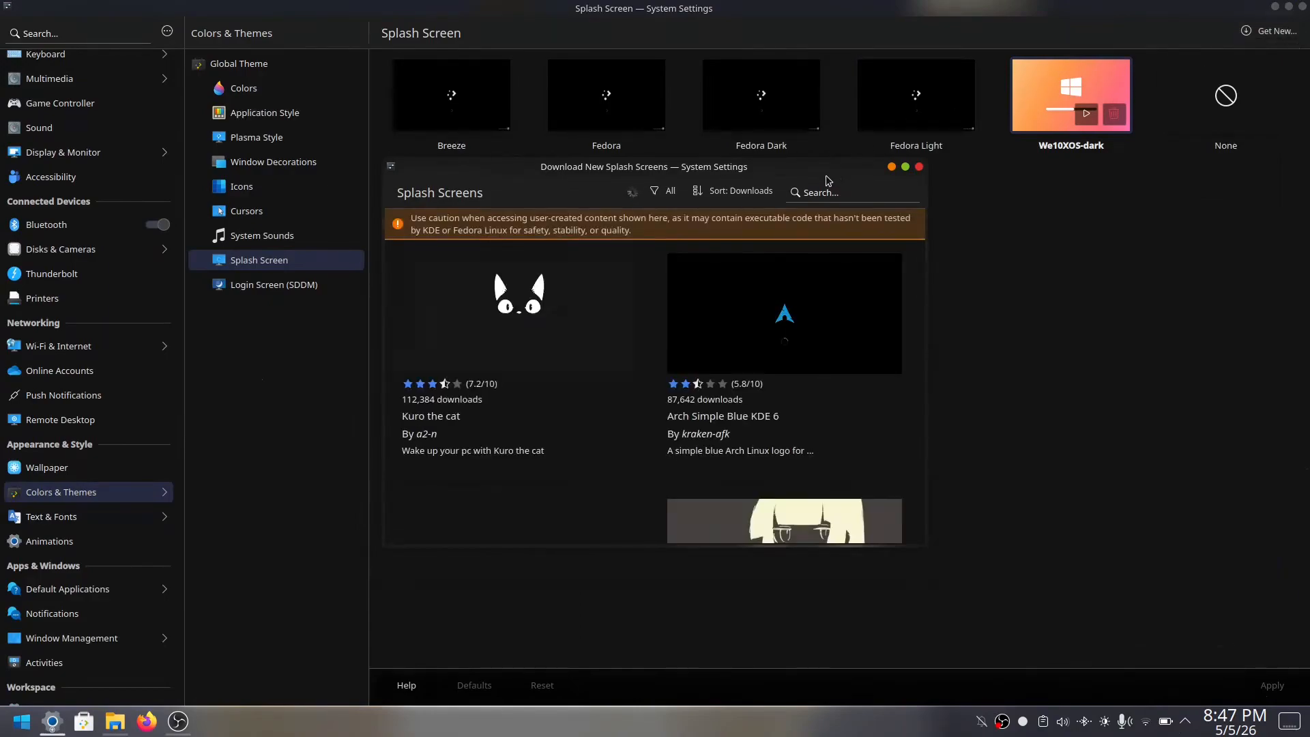
scroll(797, 283, "down", 2)
scroll(798, 280, "down", 1)
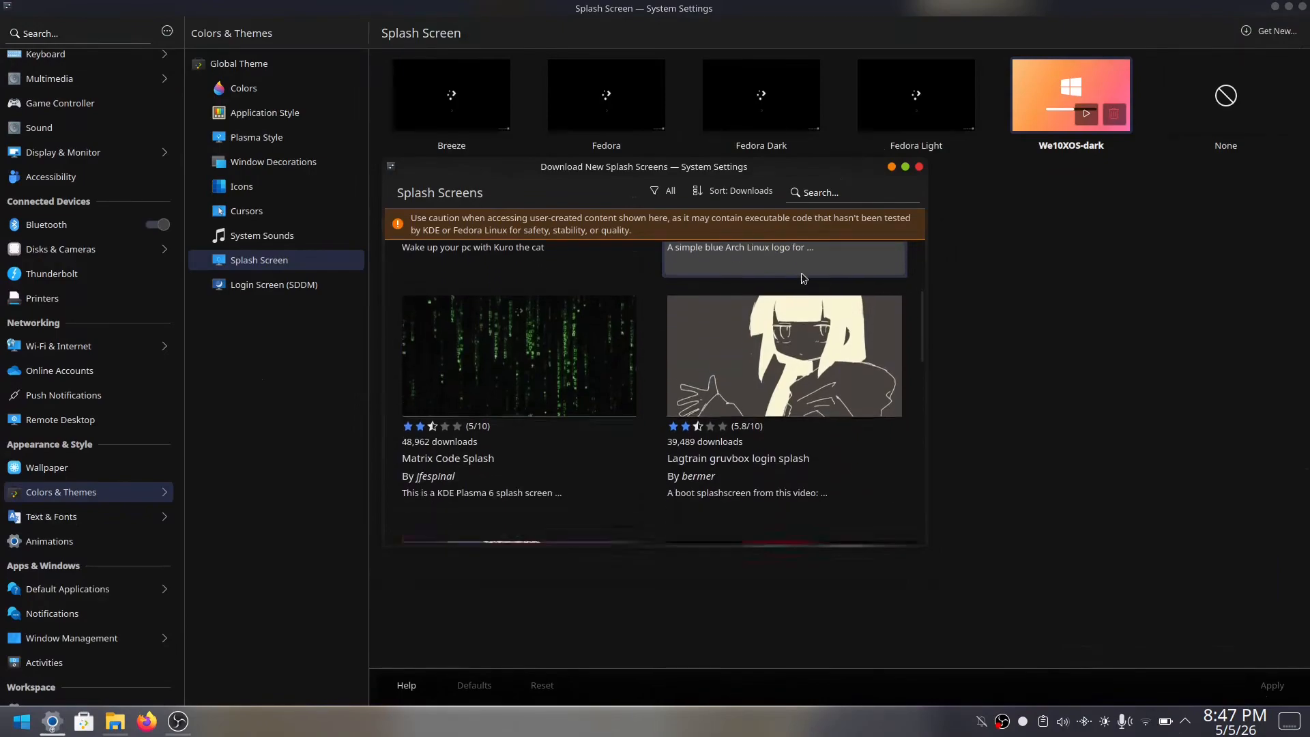
scroll(800, 280, "down", 6)
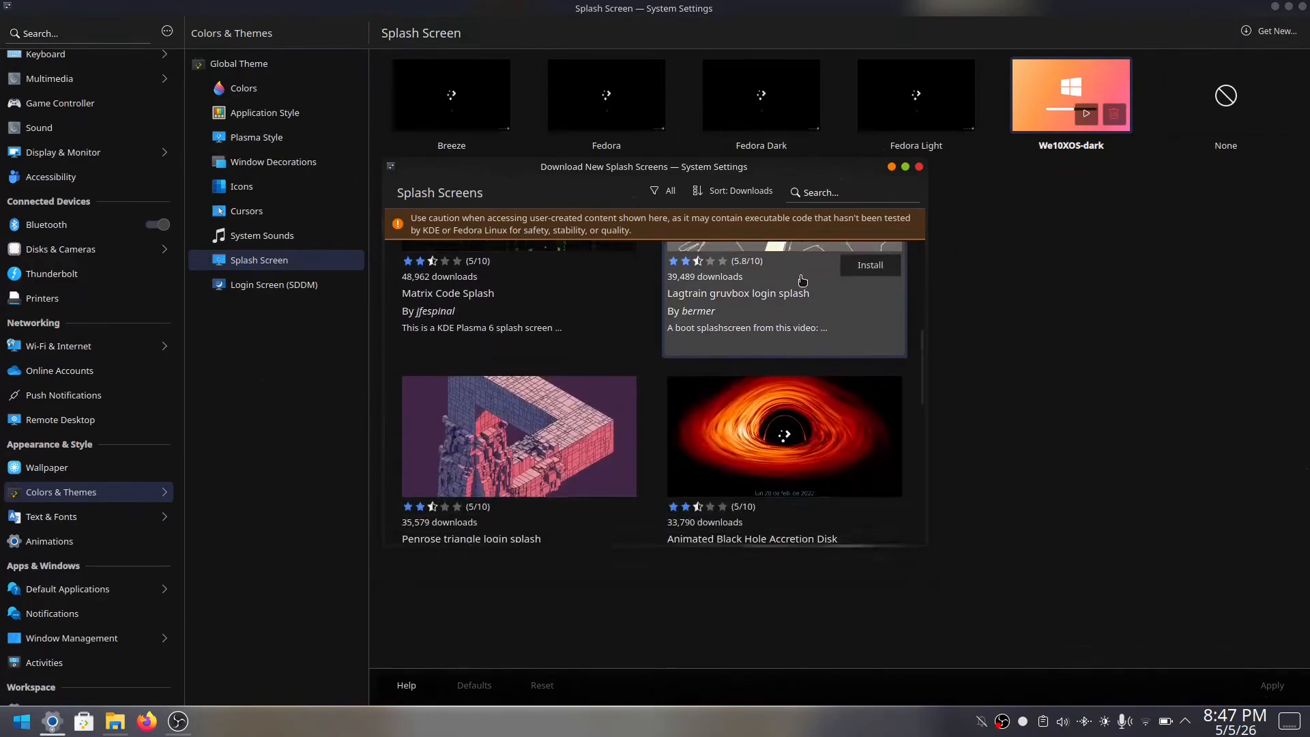
scroll(804, 280, "down", 6)
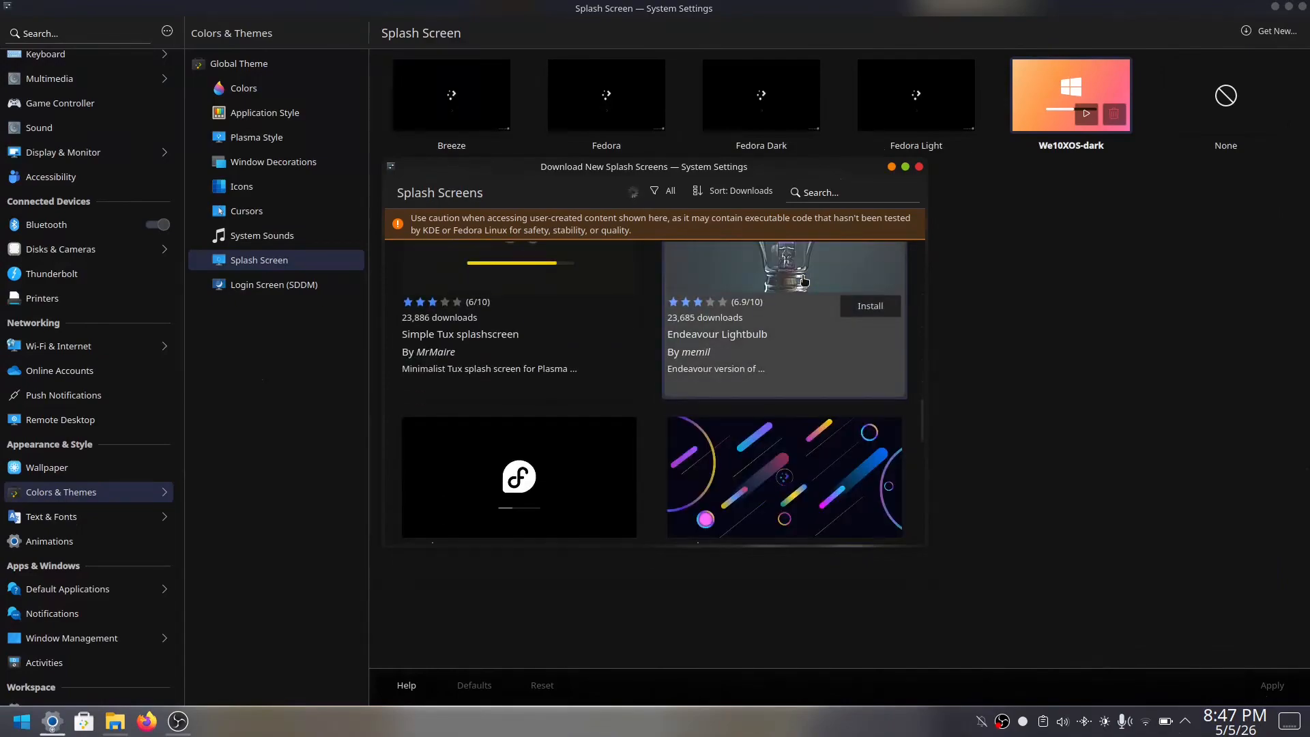
left_click(791, 335)
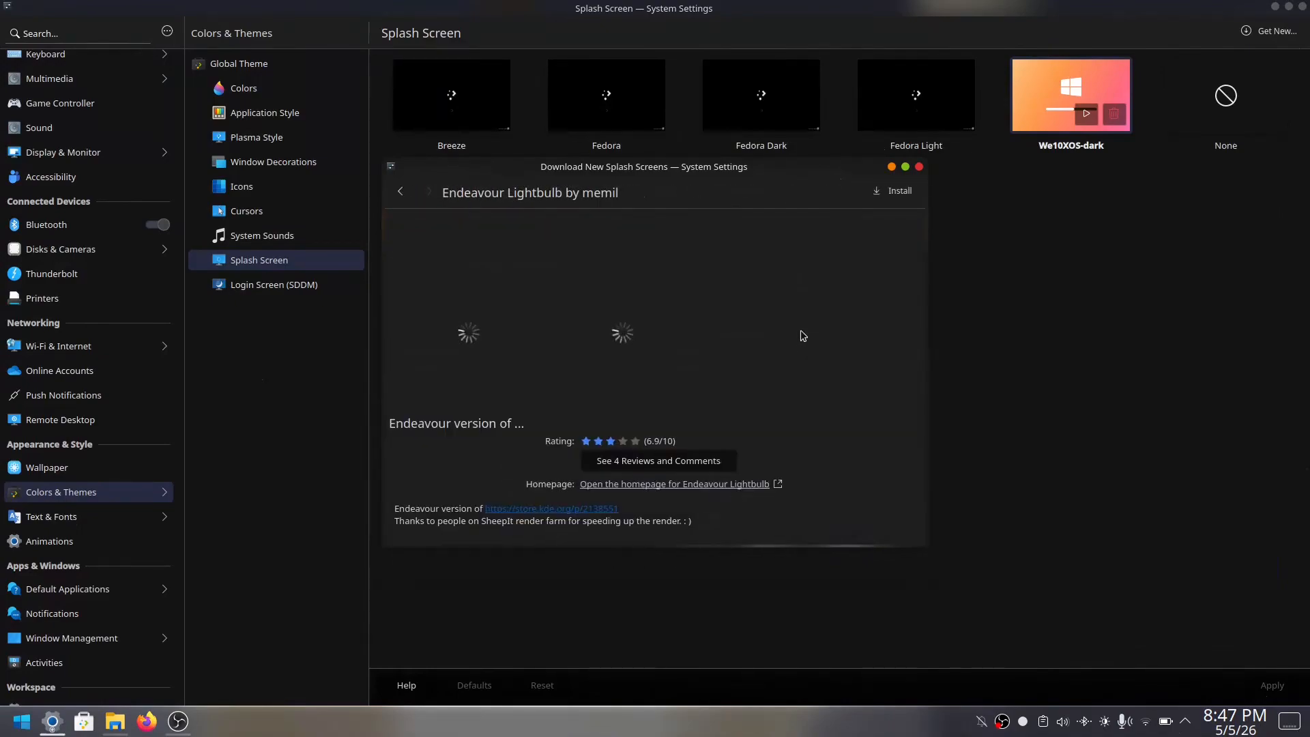
left_click(894, 196)
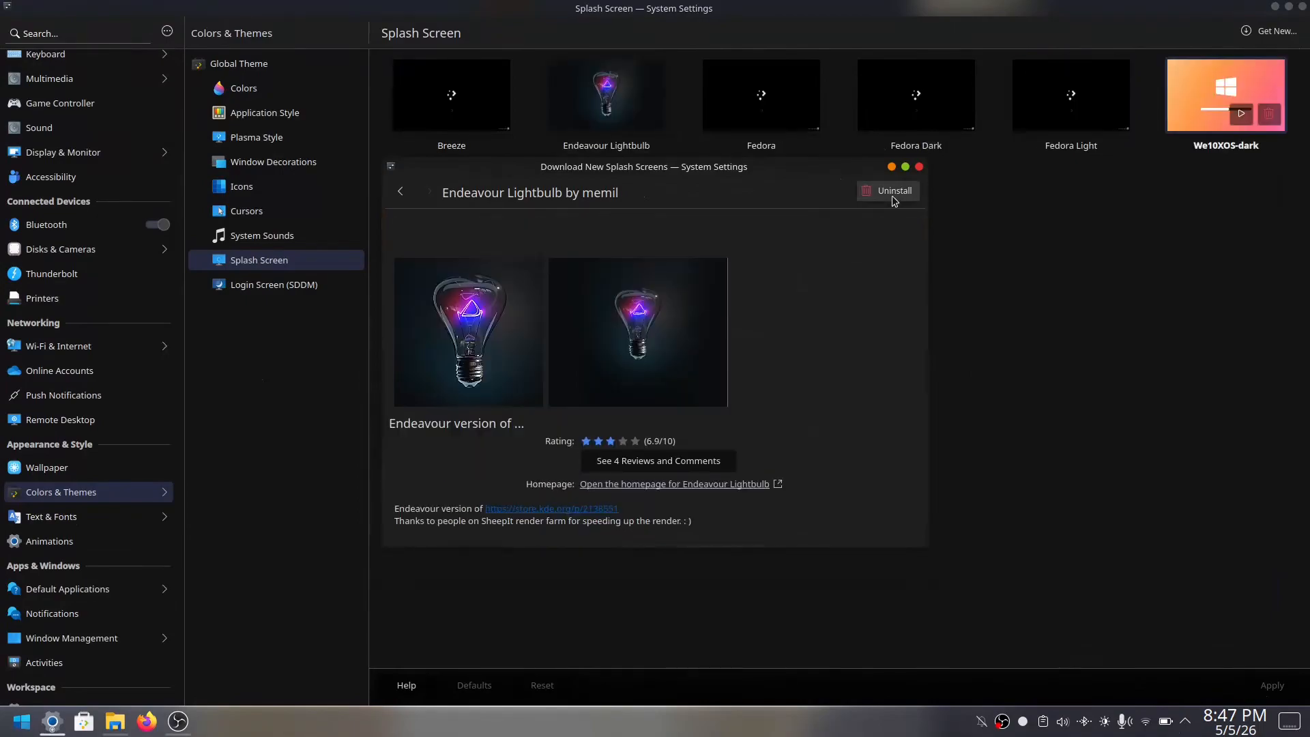
left_click(920, 168)
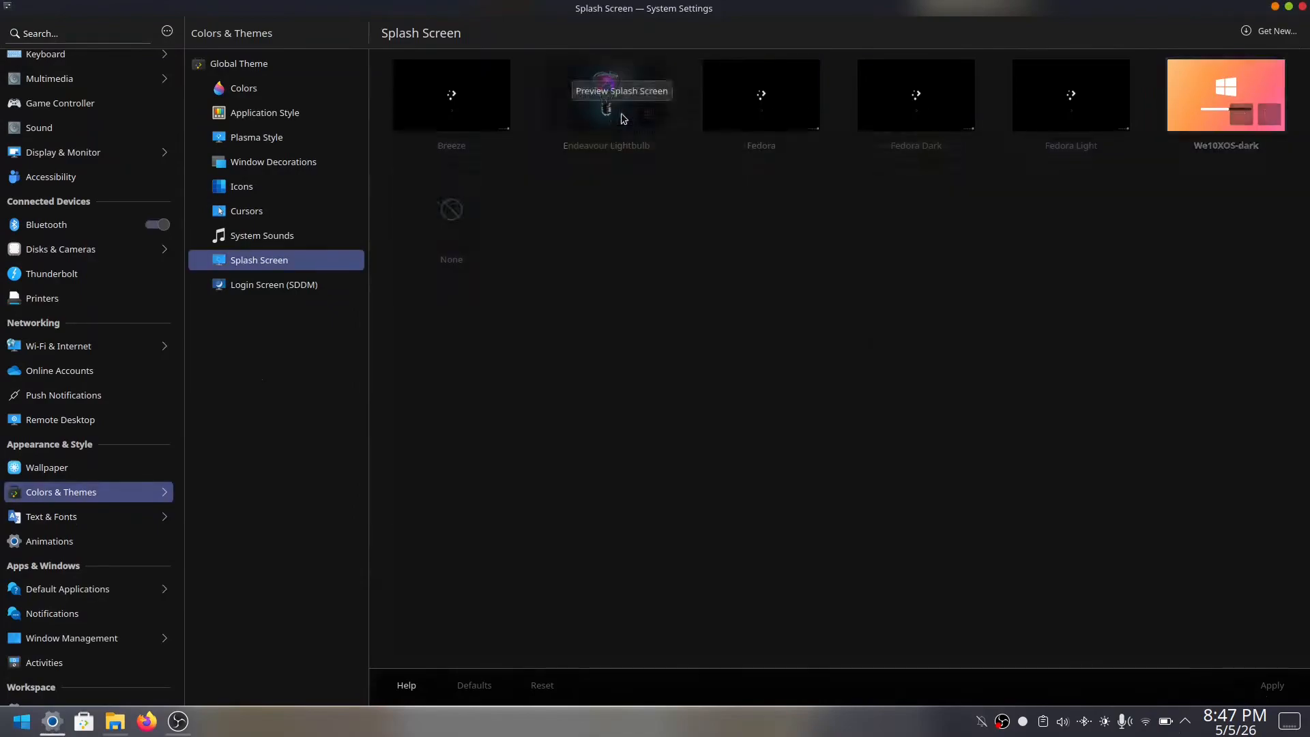
- Preview the Endeavour Lightbulb splash screen and apply it
left_click(607, 95)
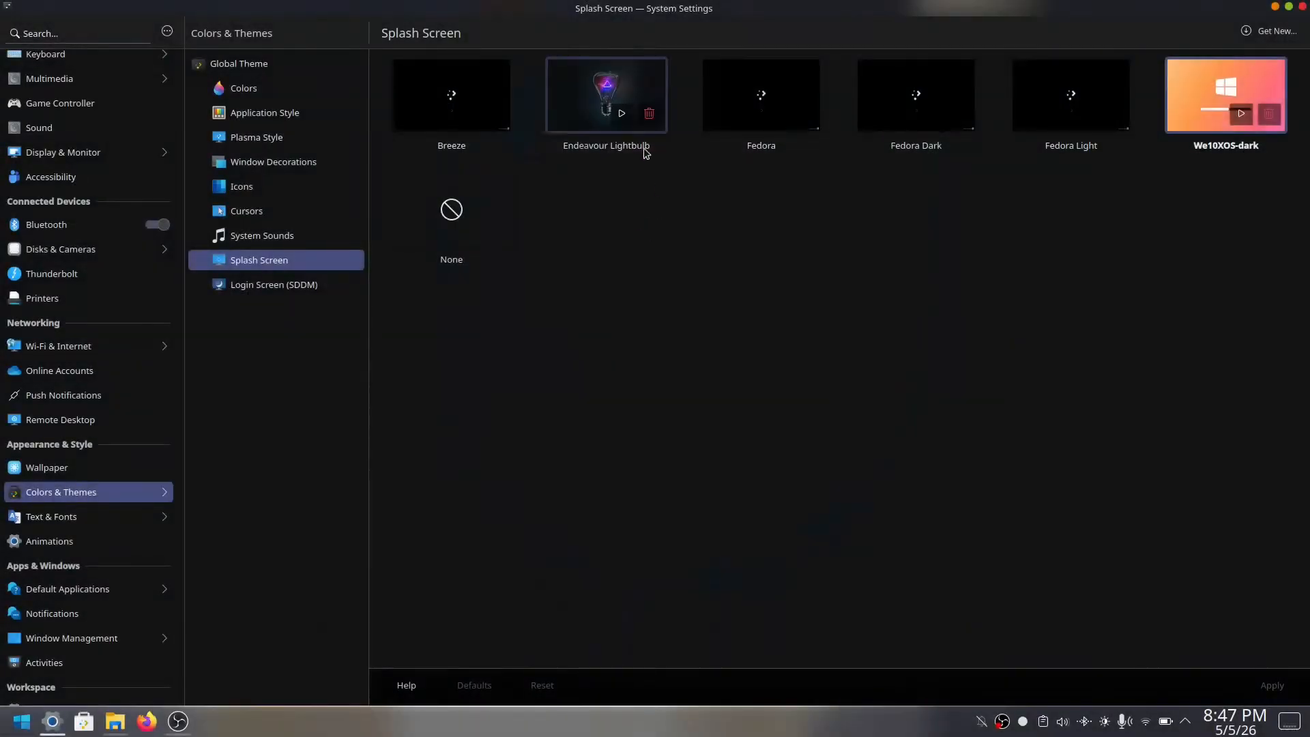
left_click(594, 86)
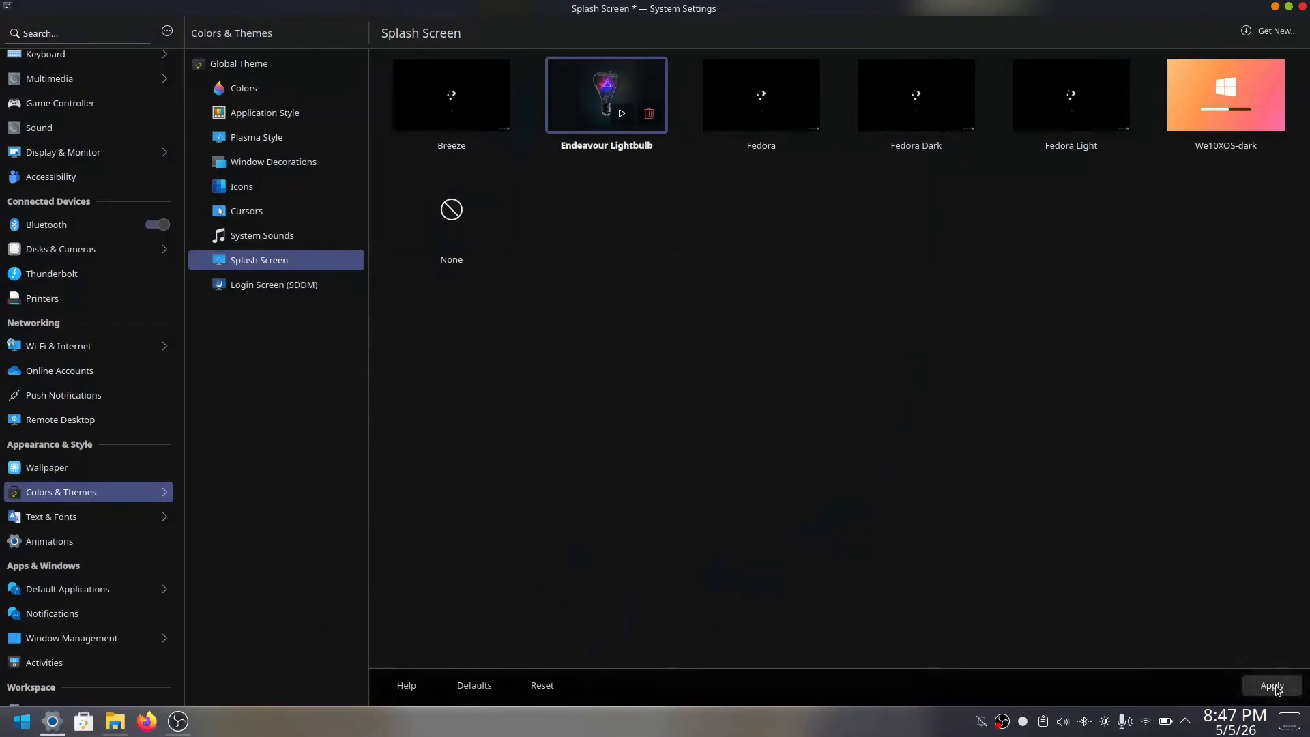
left_click(1275, 687)
- Review the application styles and color schemes, and close the settings window
left_click(290, 114)
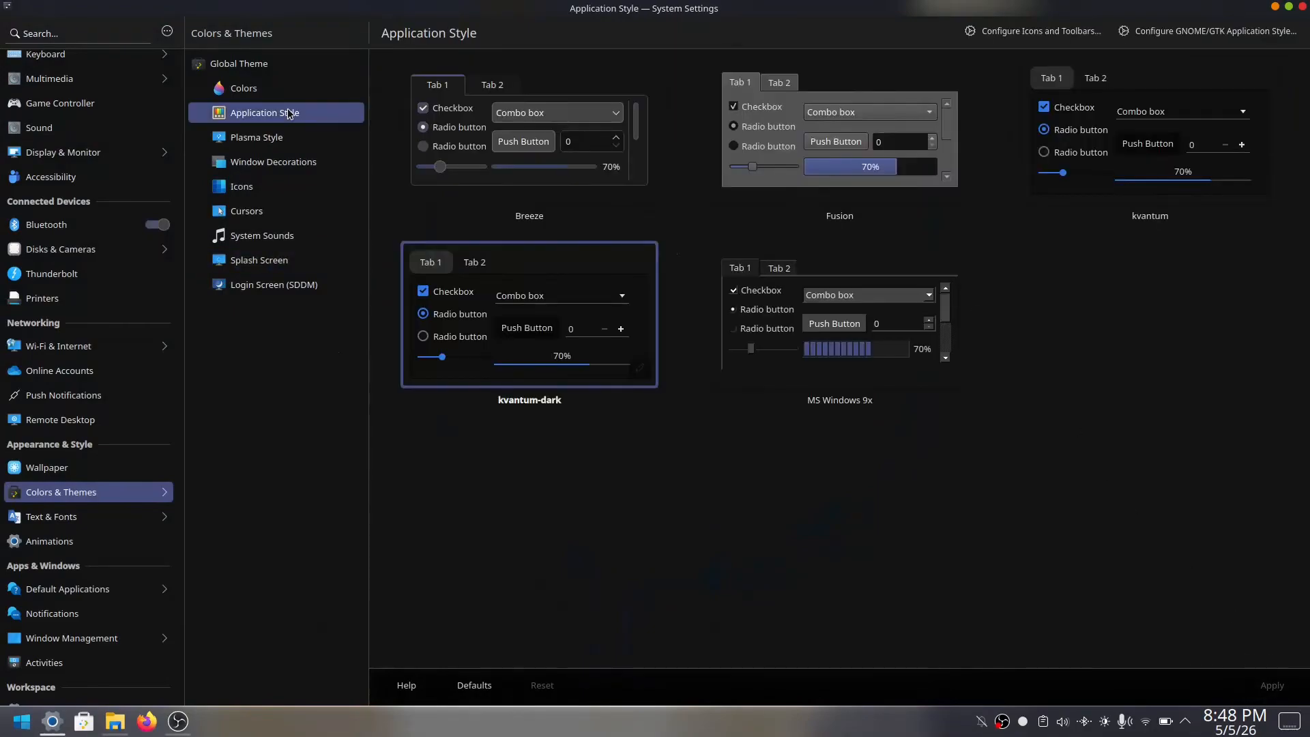
left_click(298, 84)
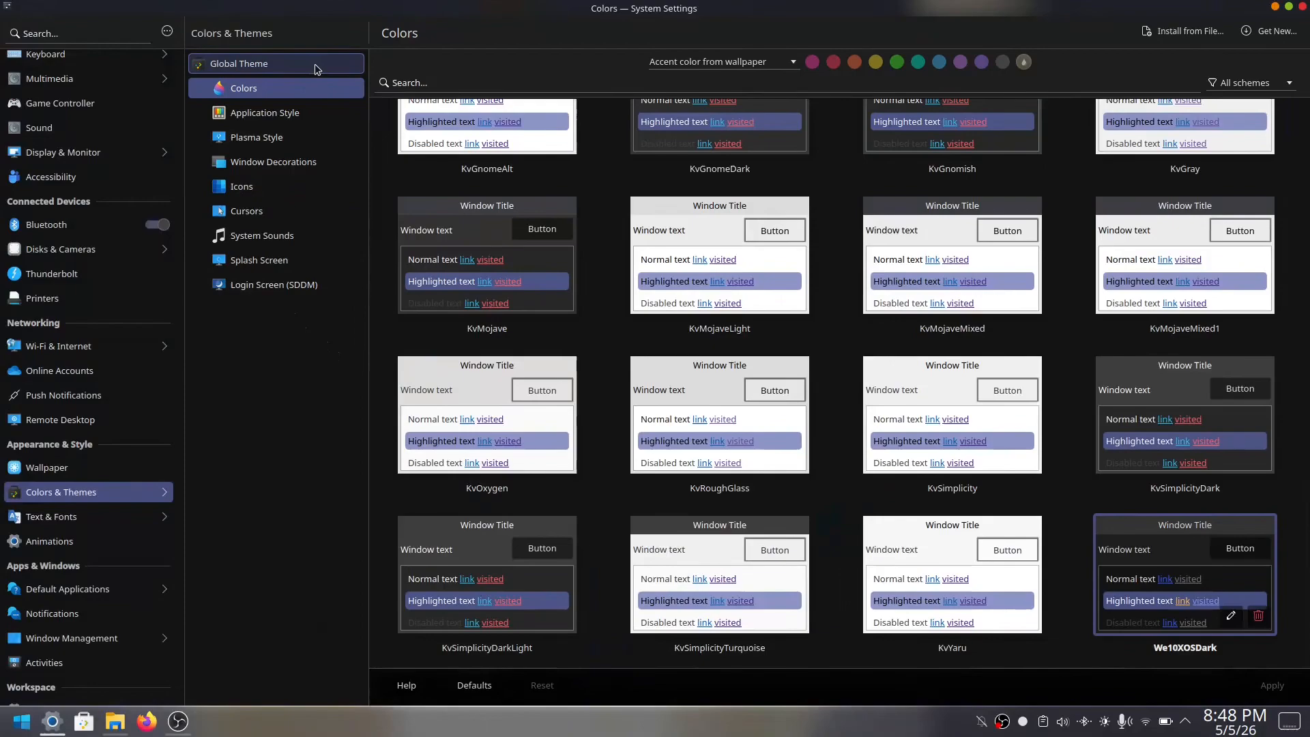
left_click(1304, 8)
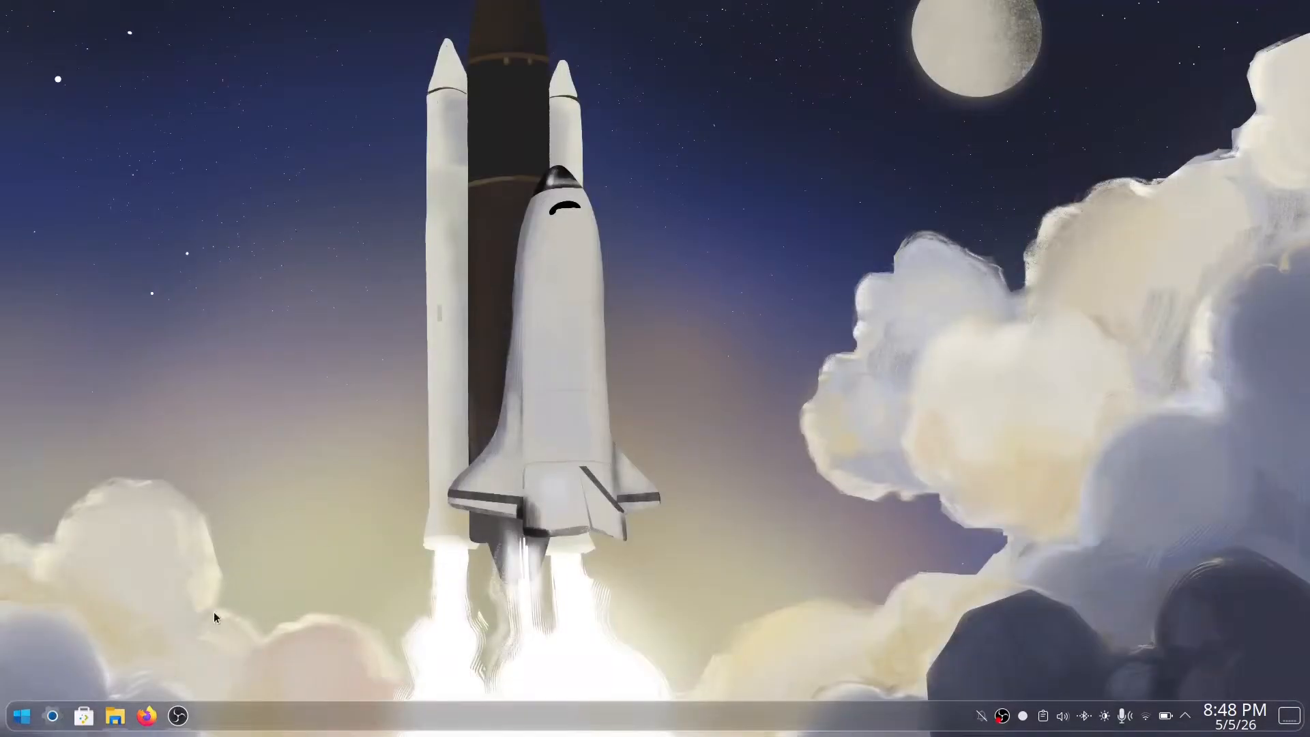
- Set the taskbar panel's height to 68 in its panel configuration and leave edit mode
mouse_move(114, 715)
right_click(375, 717)
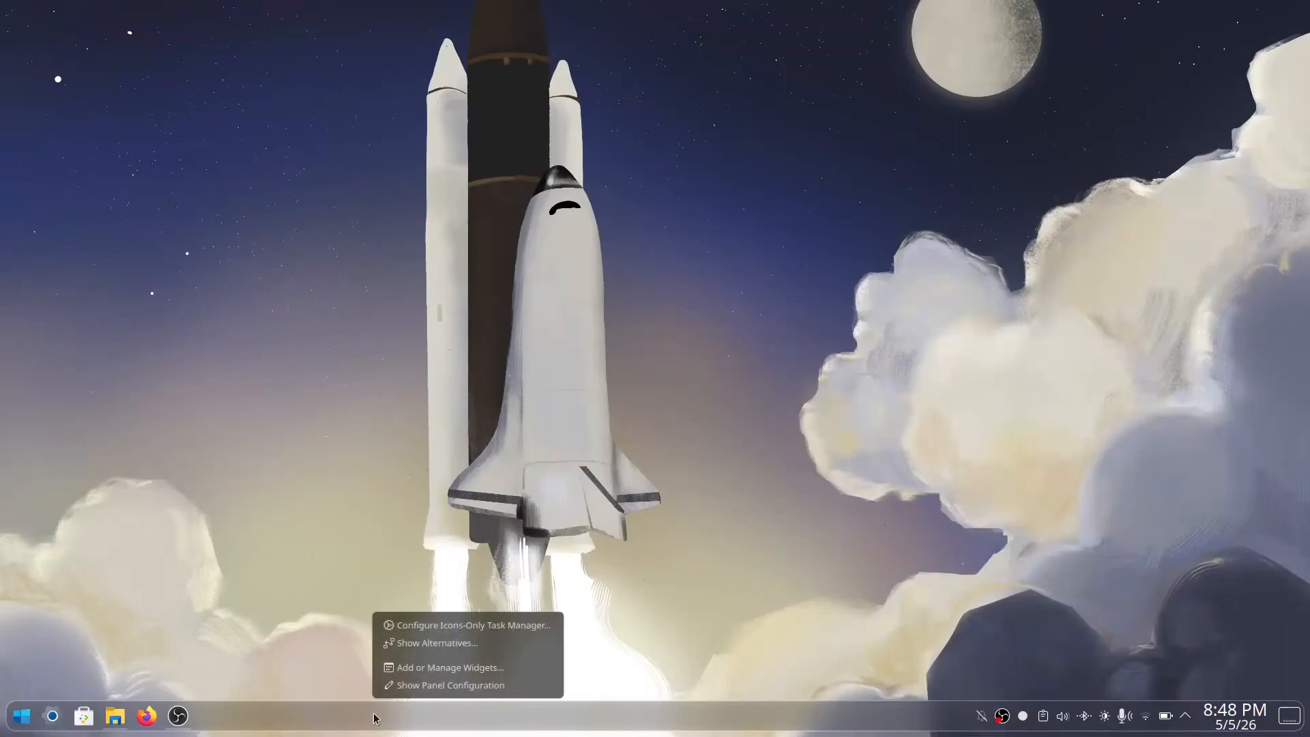
left_click(417, 686)
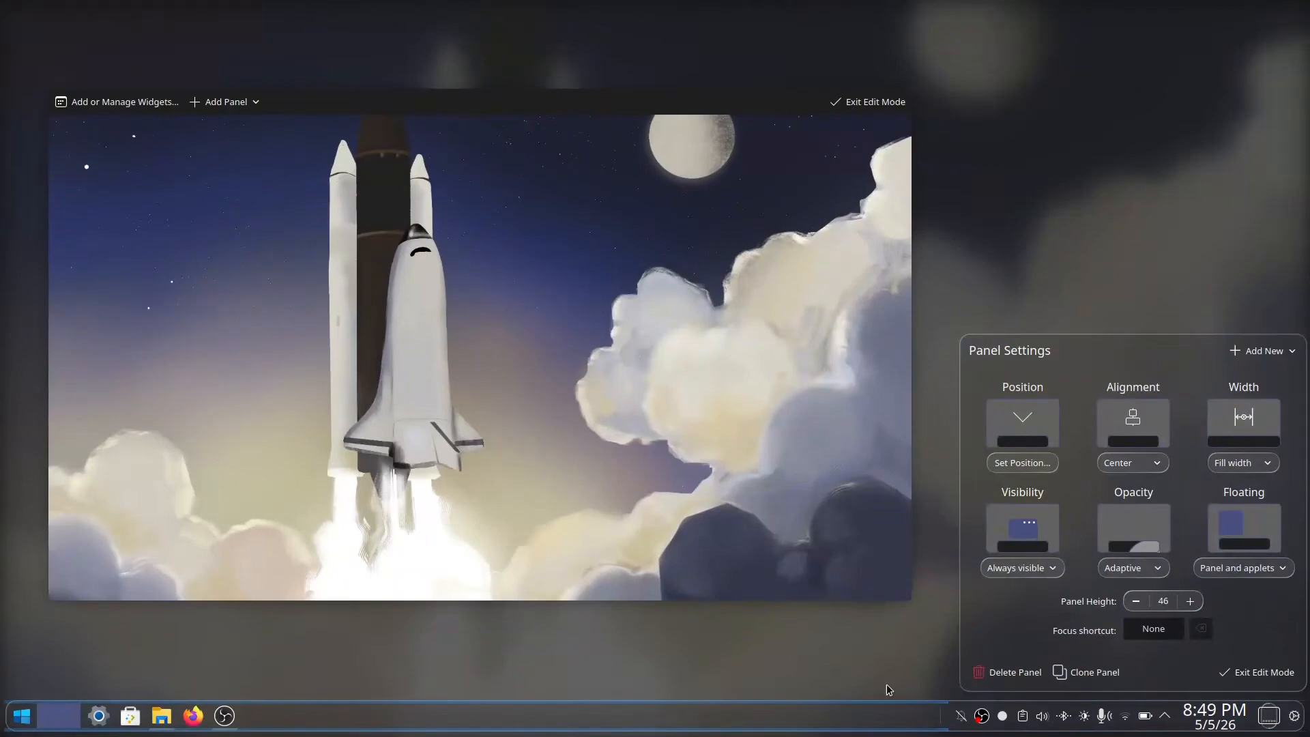
left_click(1191, 602)
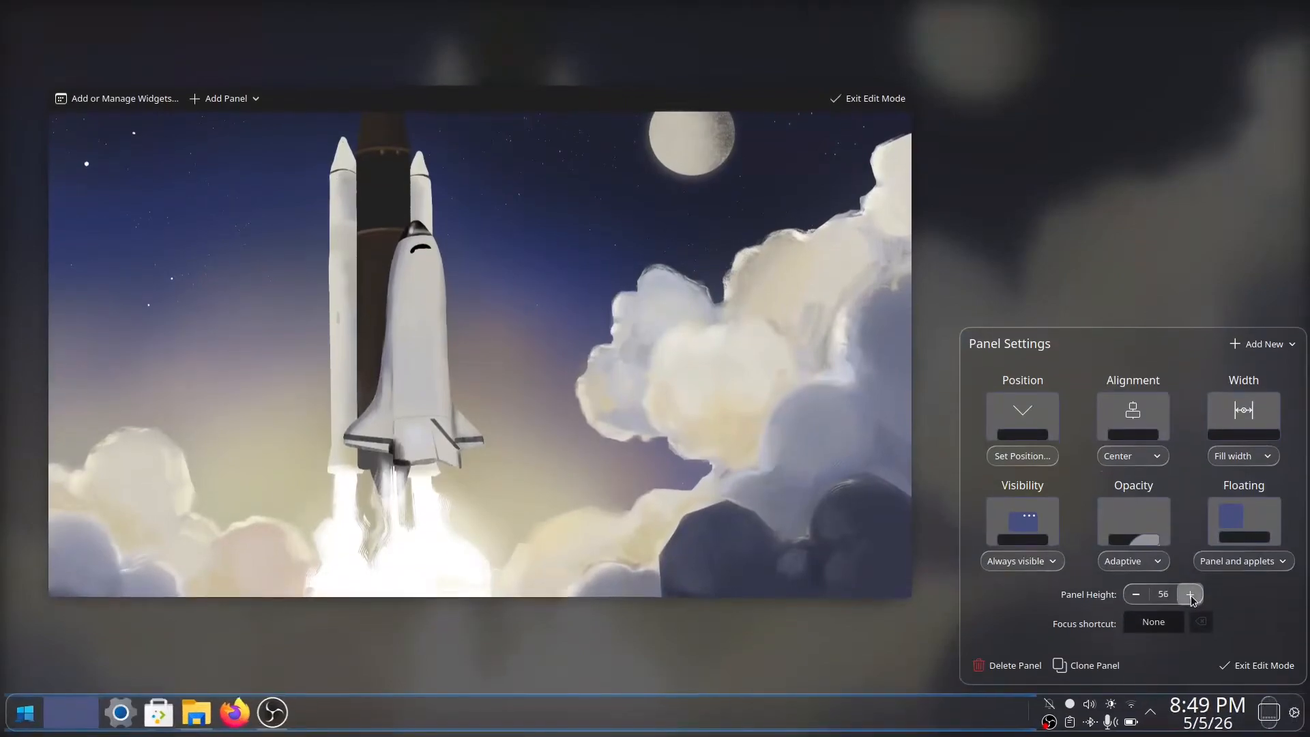
left_click(1192, 598)
left_click(1192, 596)
left_click(1191, 592)
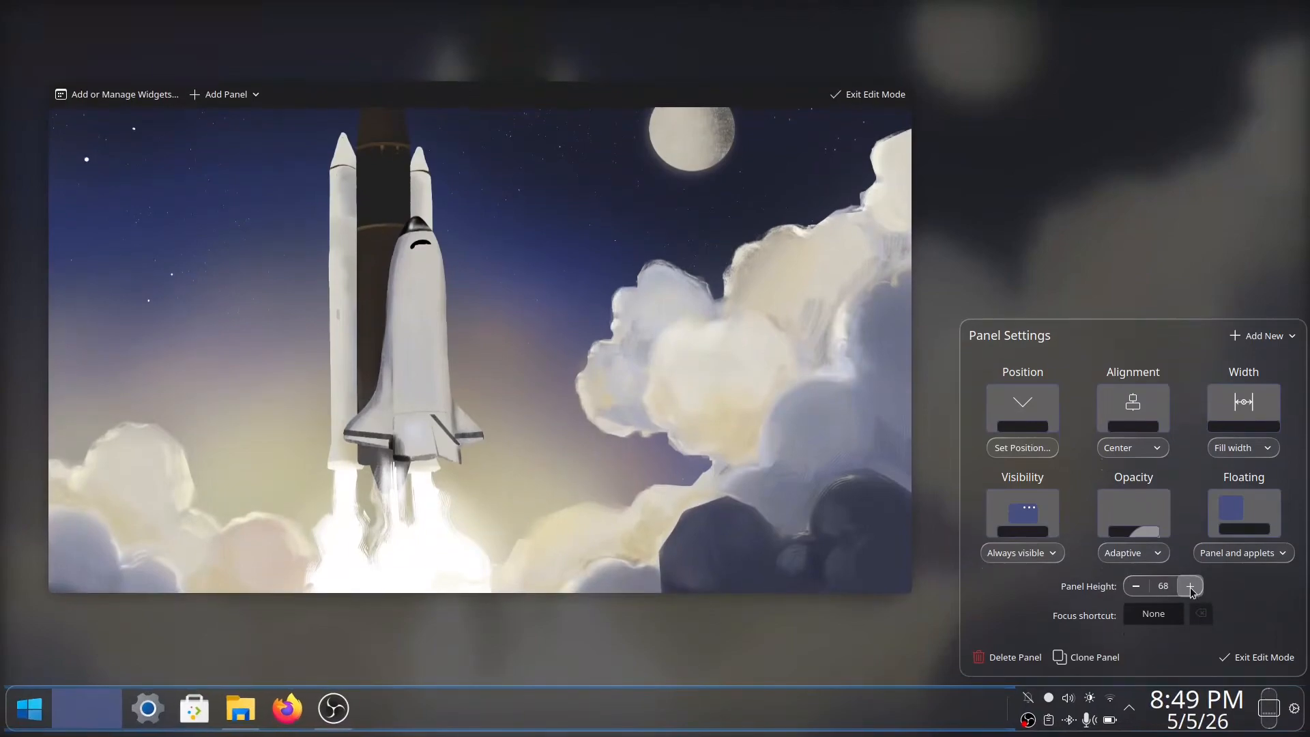
left_click(1263, 658)
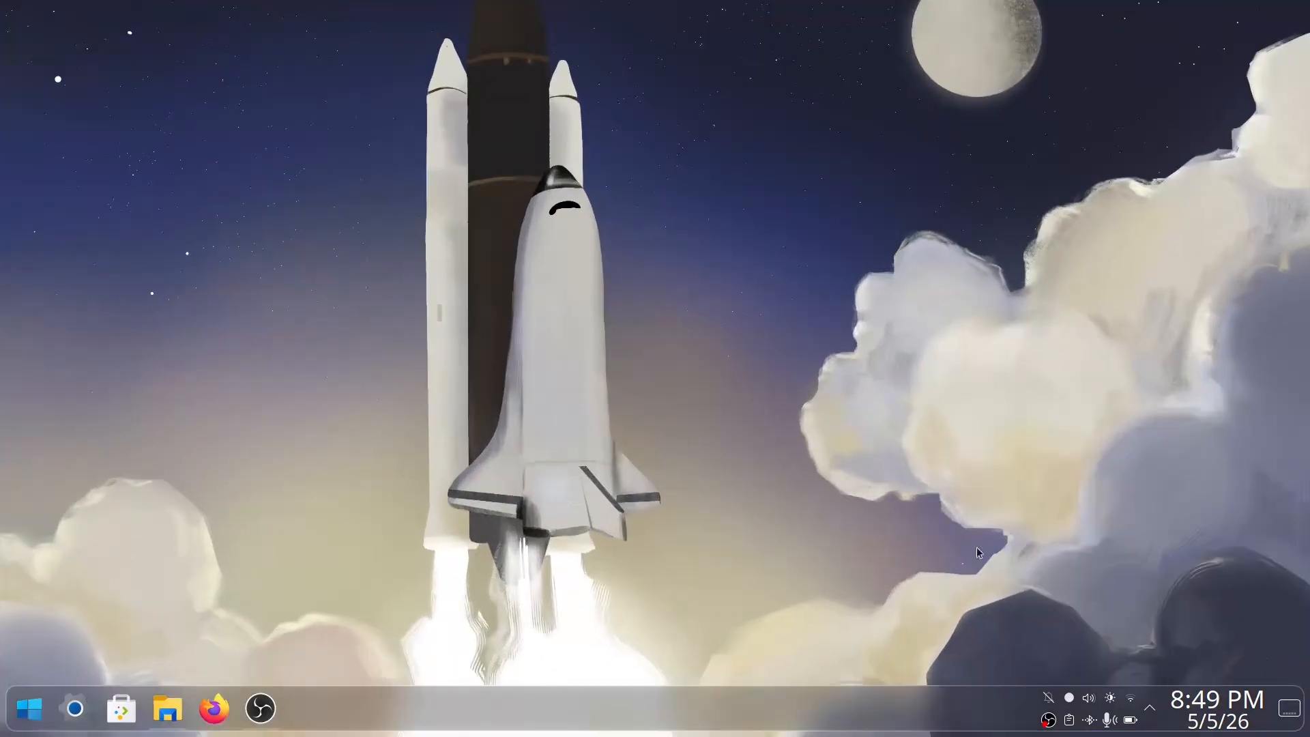
- Enter desktop edit mode, view the available widgets, add a second default panel, and leave edit mode
right_click(534, 438)
left_click(641, 550)
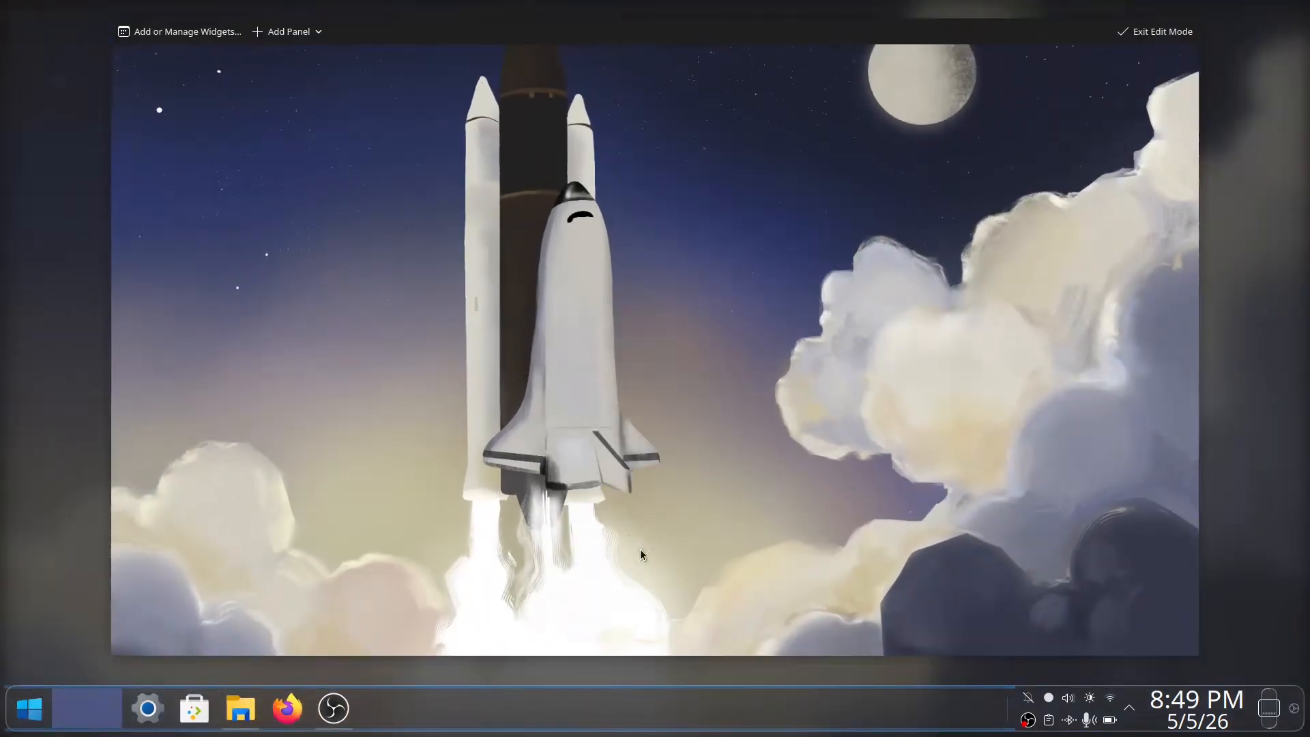
left_click(219, 34)
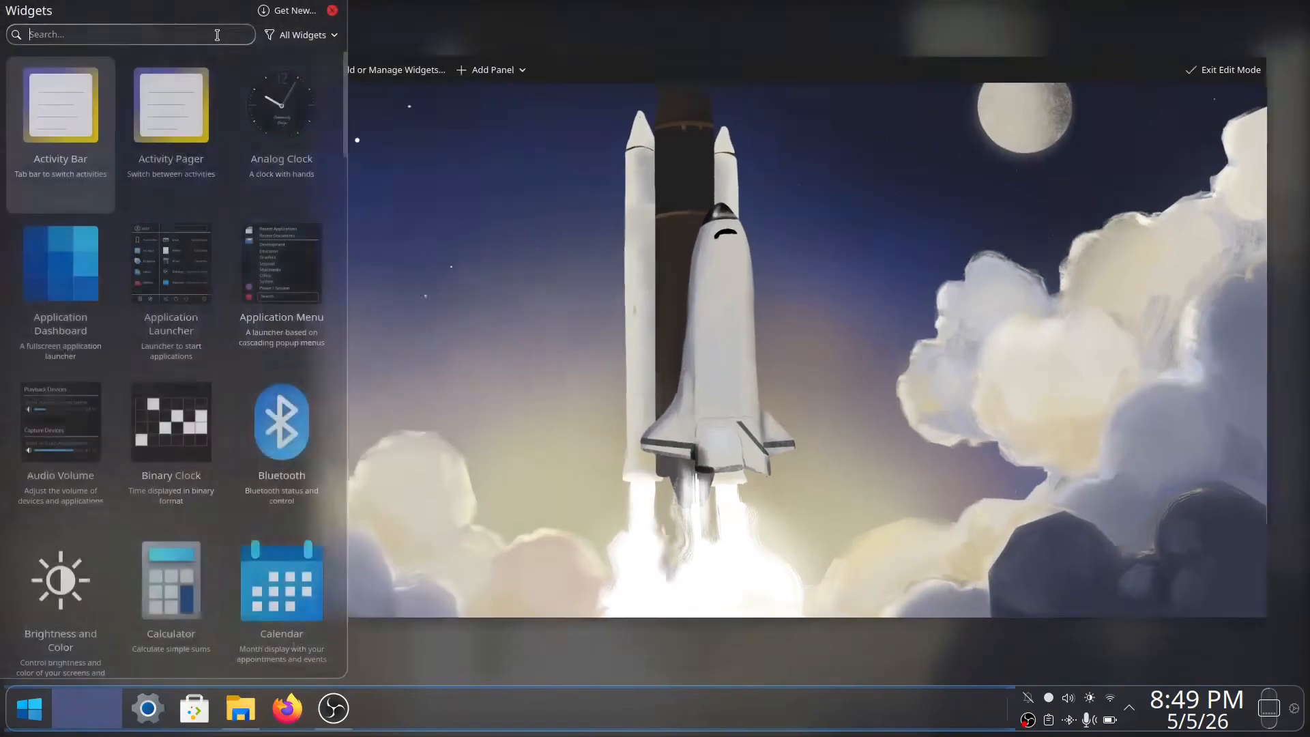
left_click(475, 182)
left_click(291, 32)
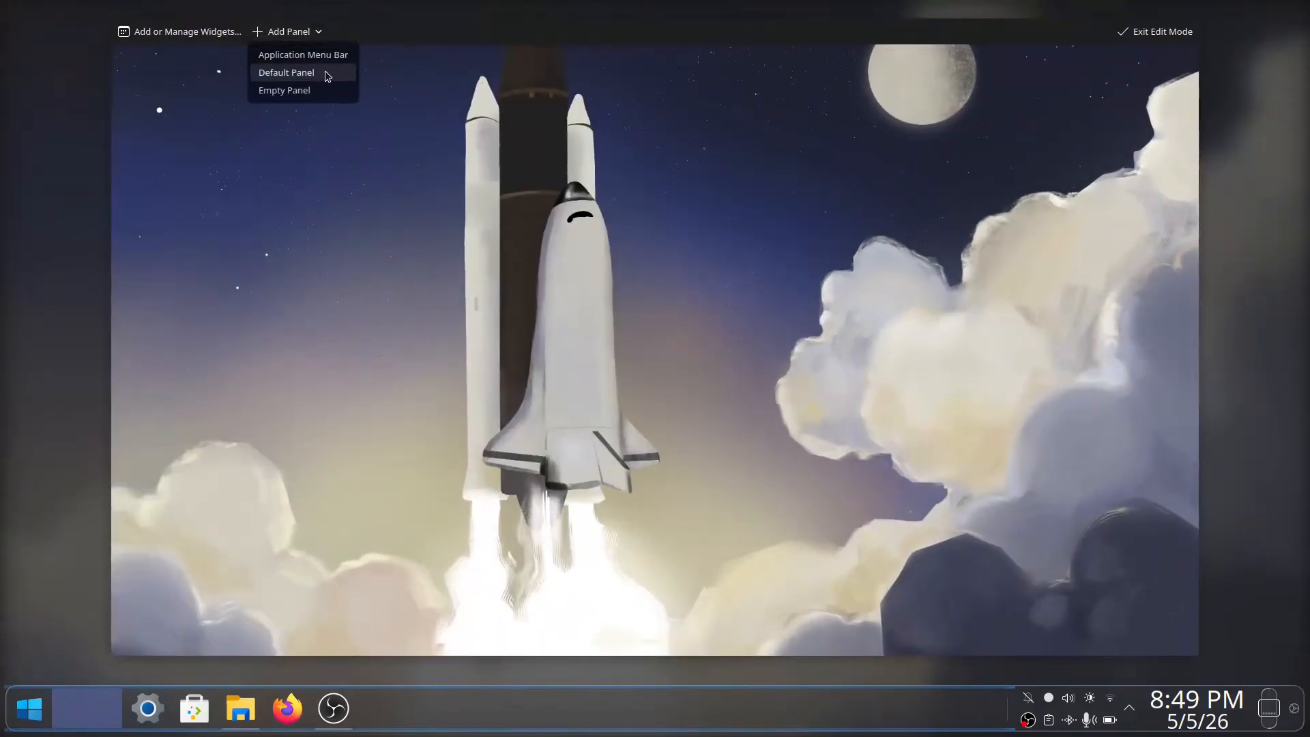
left_click(287, 72)
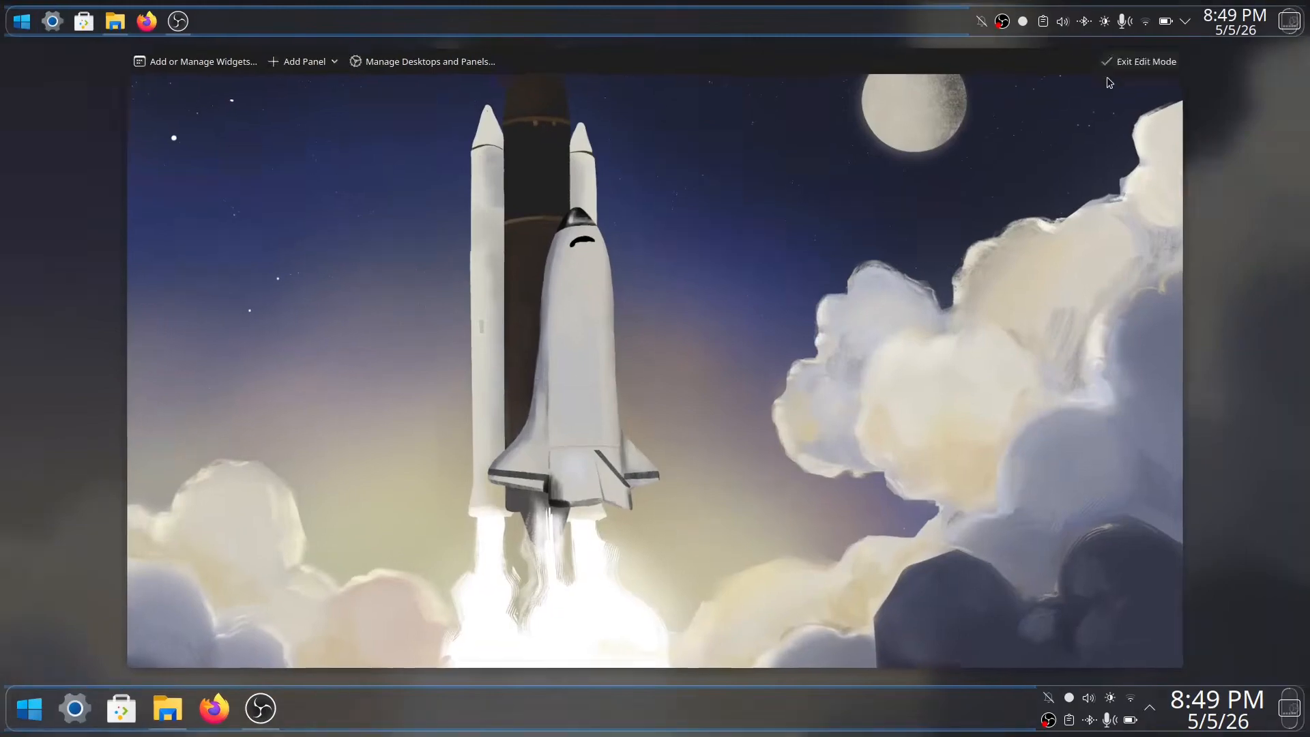
left_click(1110, 82)
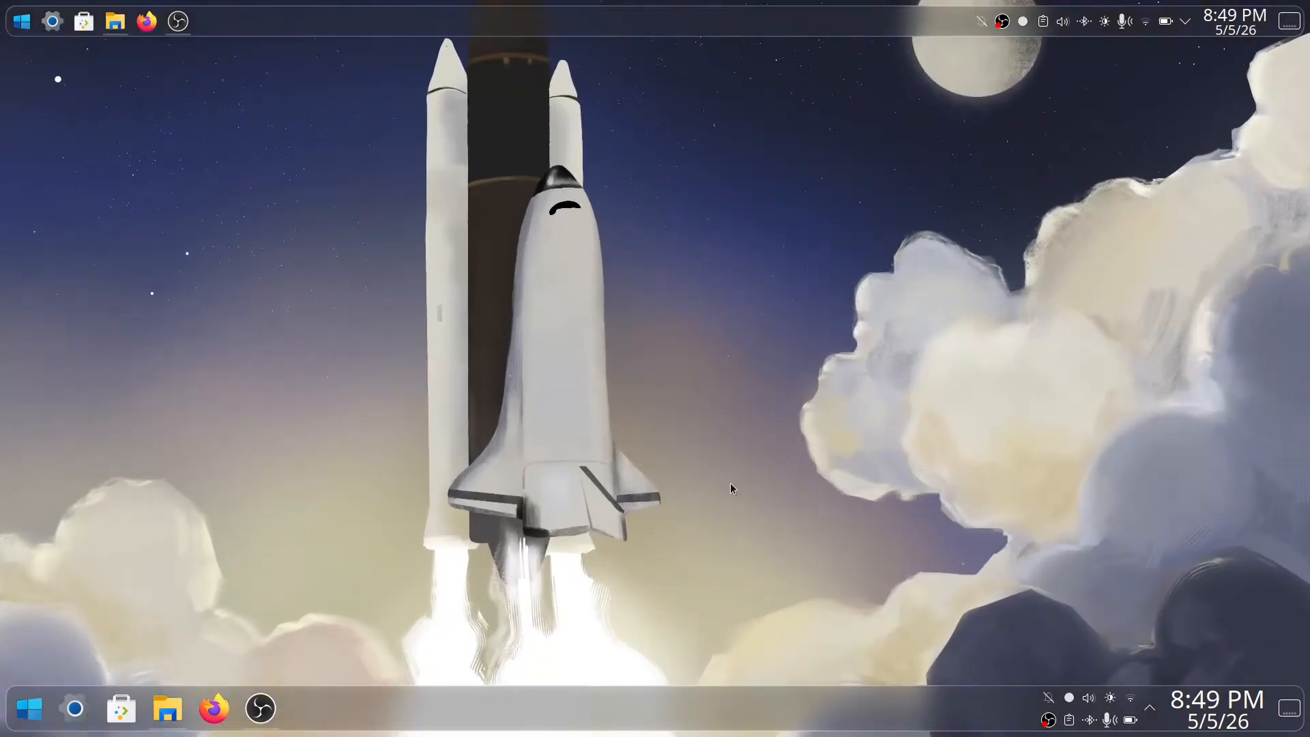
right_click(635, 27)
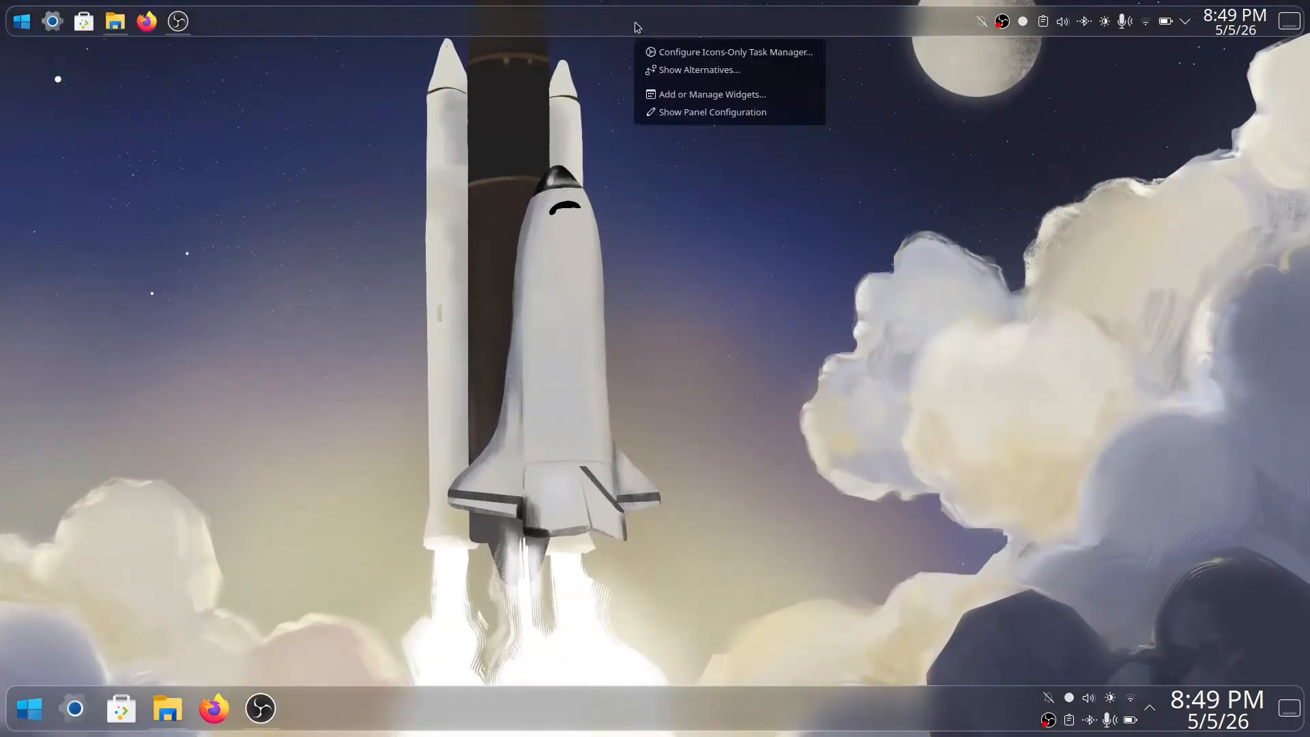
left_click(483, 137)
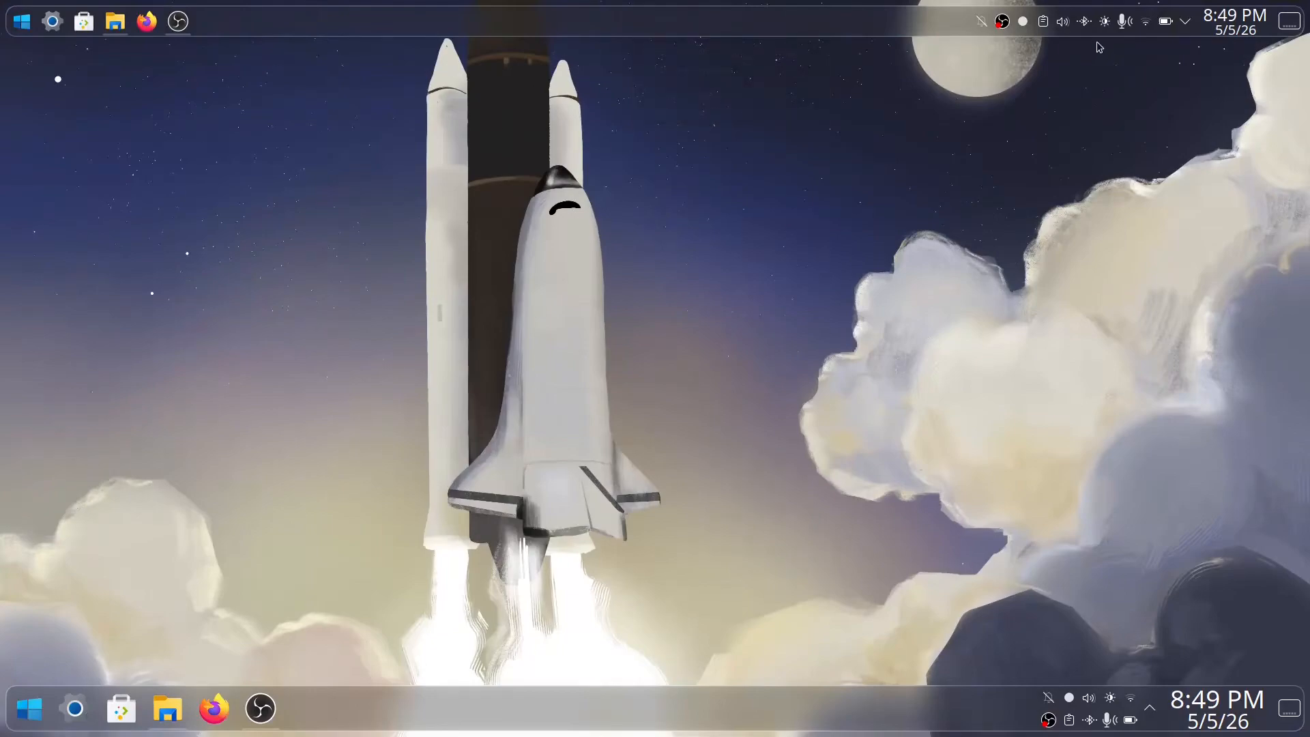
- Set the upper panel's height to 36 in its panel configuration and leave edit mode
right_click(864, 19)
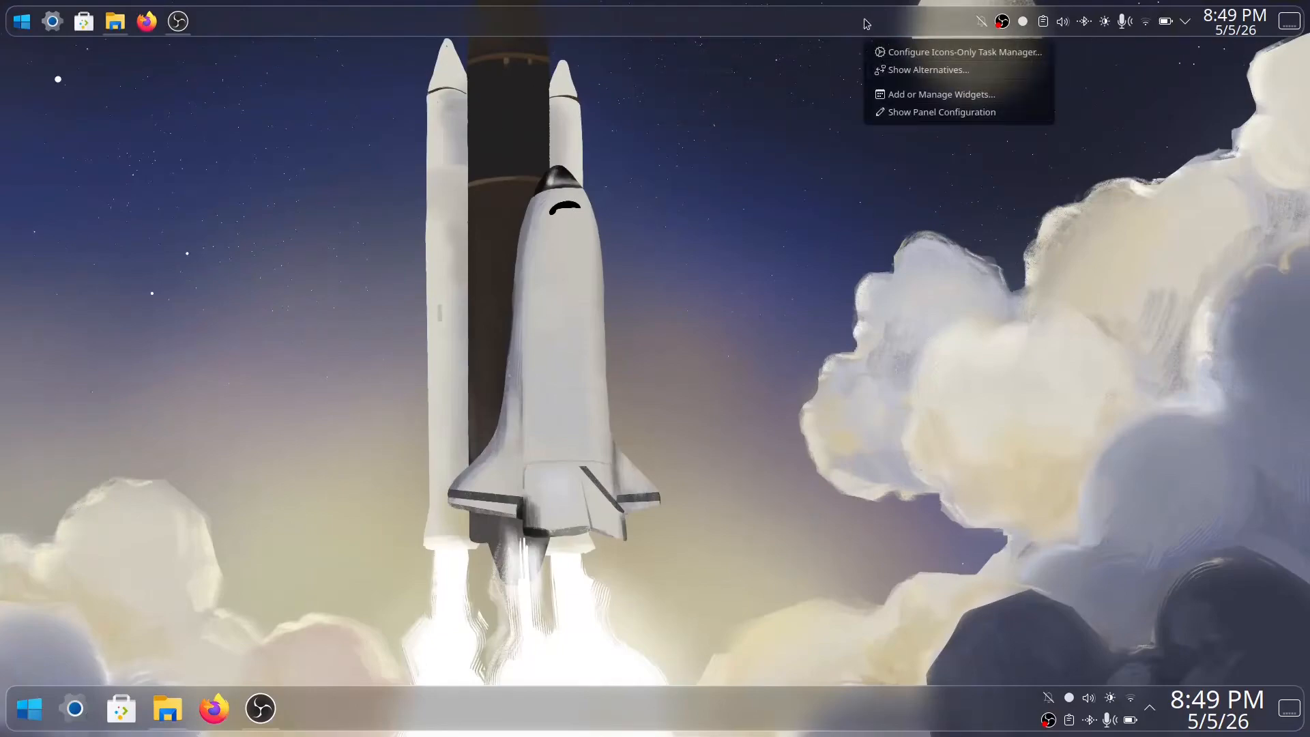
left_click(905, 112)
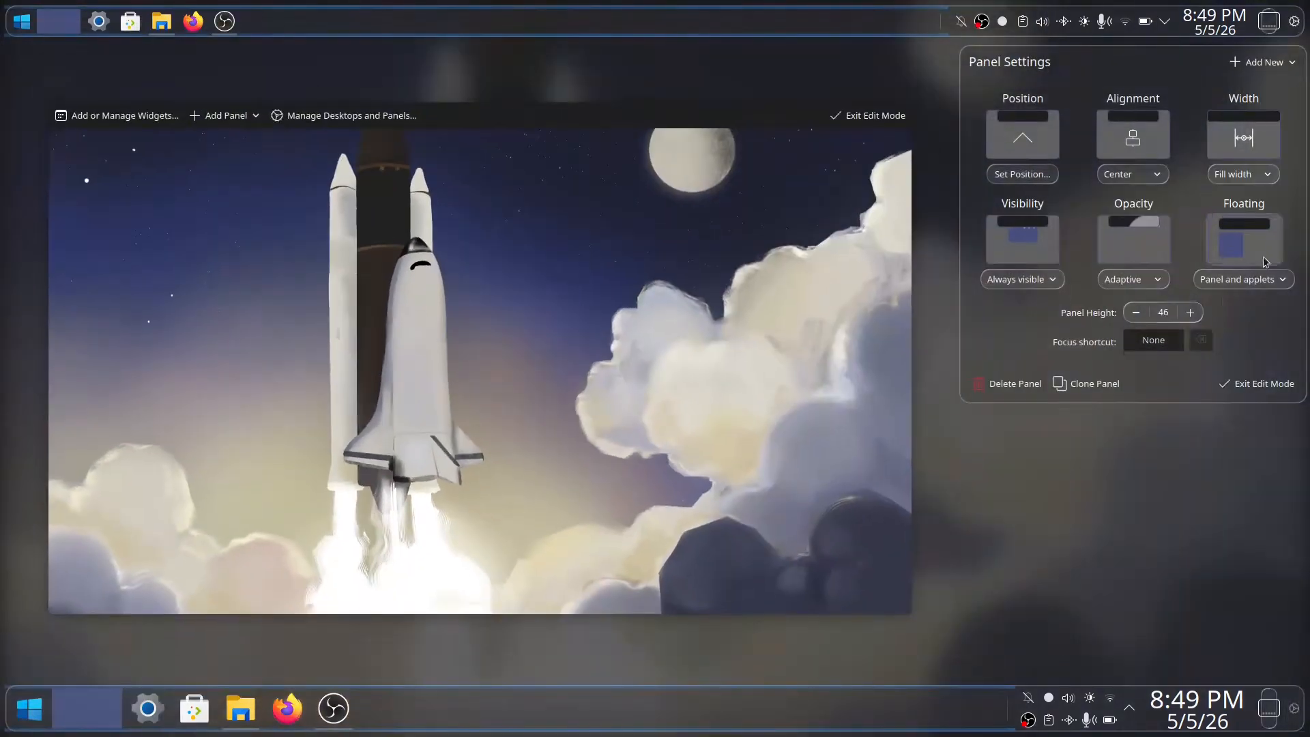
left_click(1137, 308)
left_click(1138, 308)
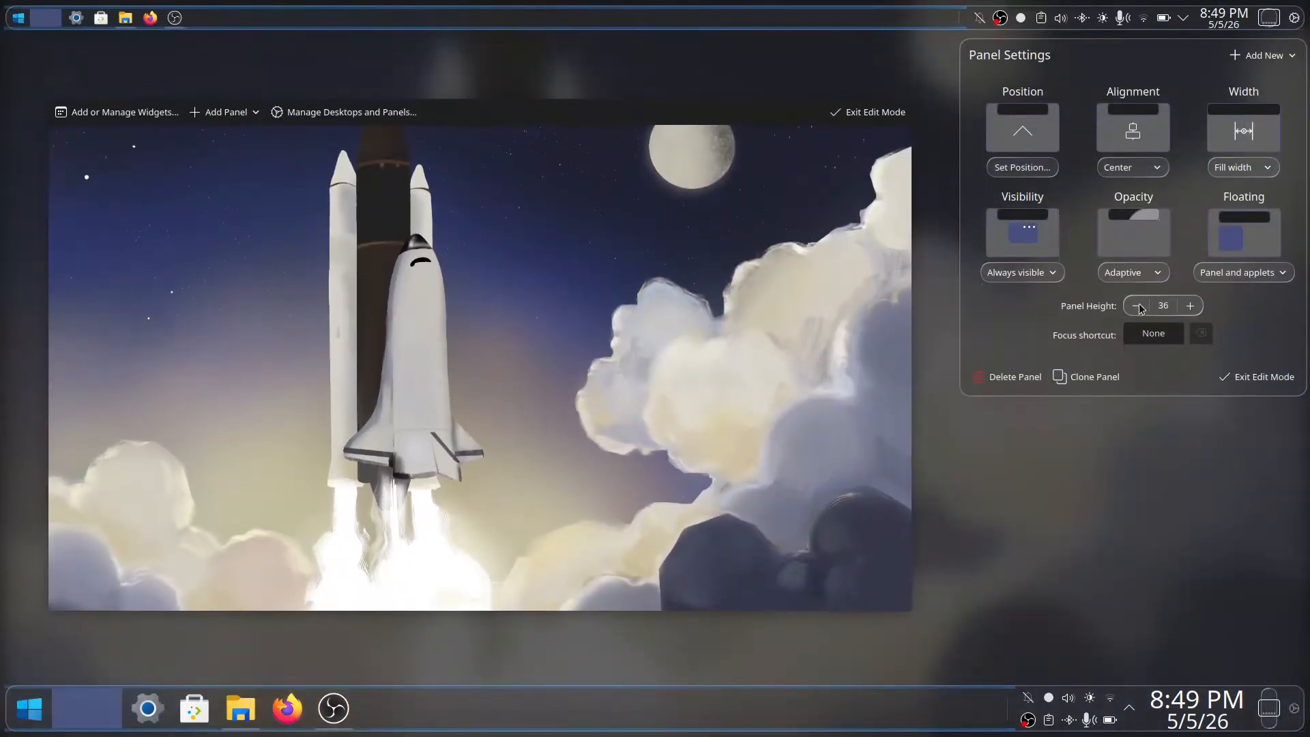
left_click(1234, 375)
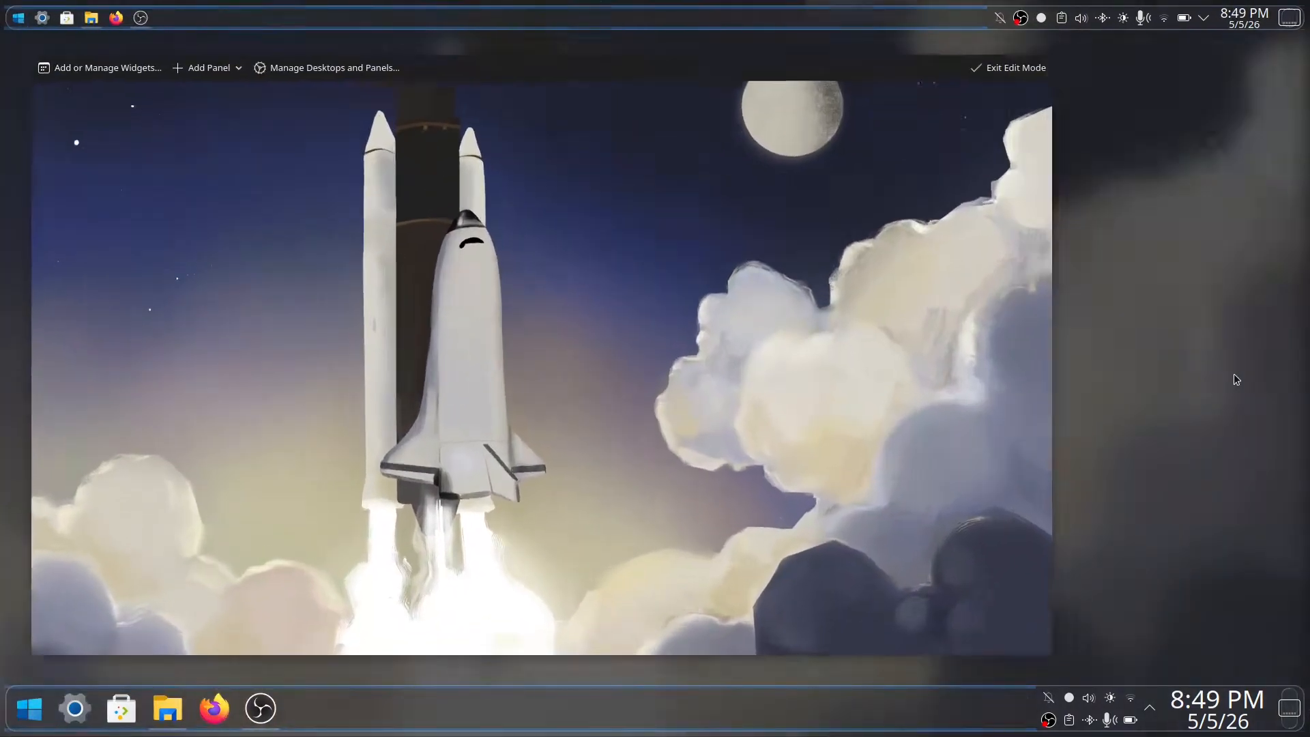
- Open the upper panel's configuration and remove its Icons-Only Task Manager widget
right_click(976, 19)
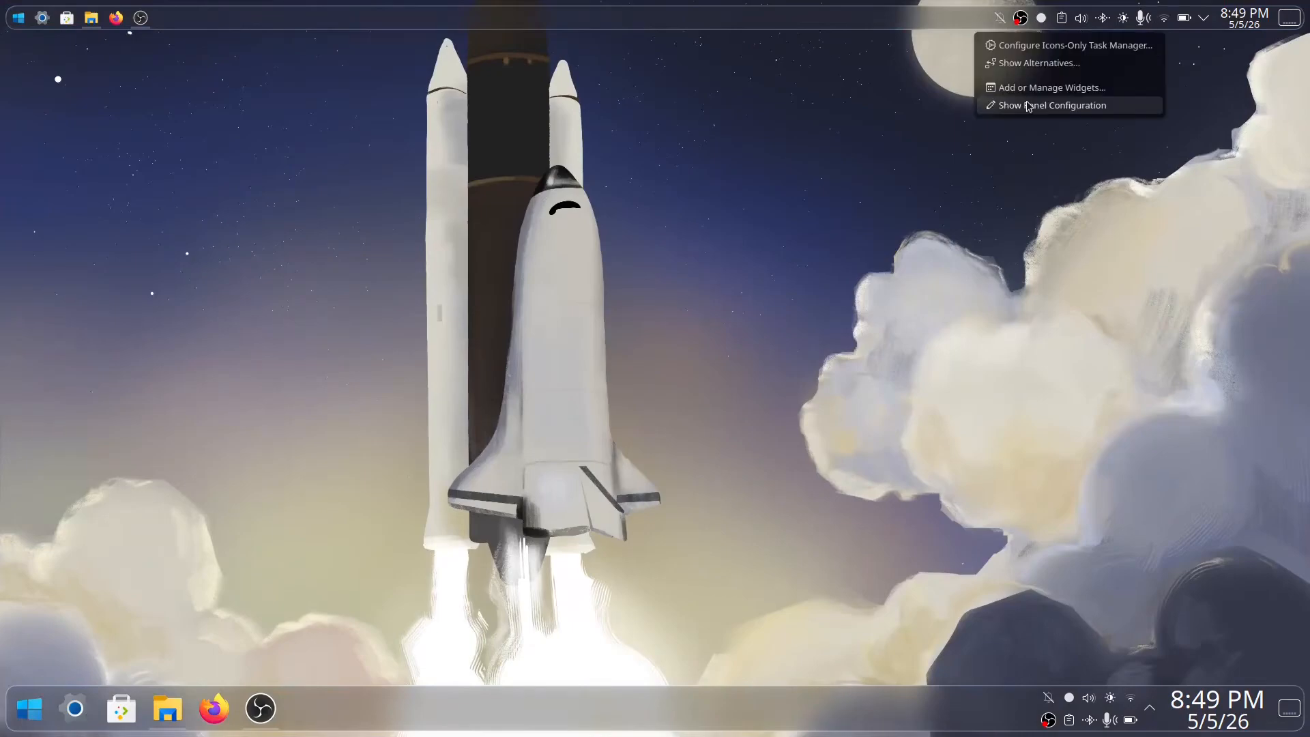
left_click(1029, 107)
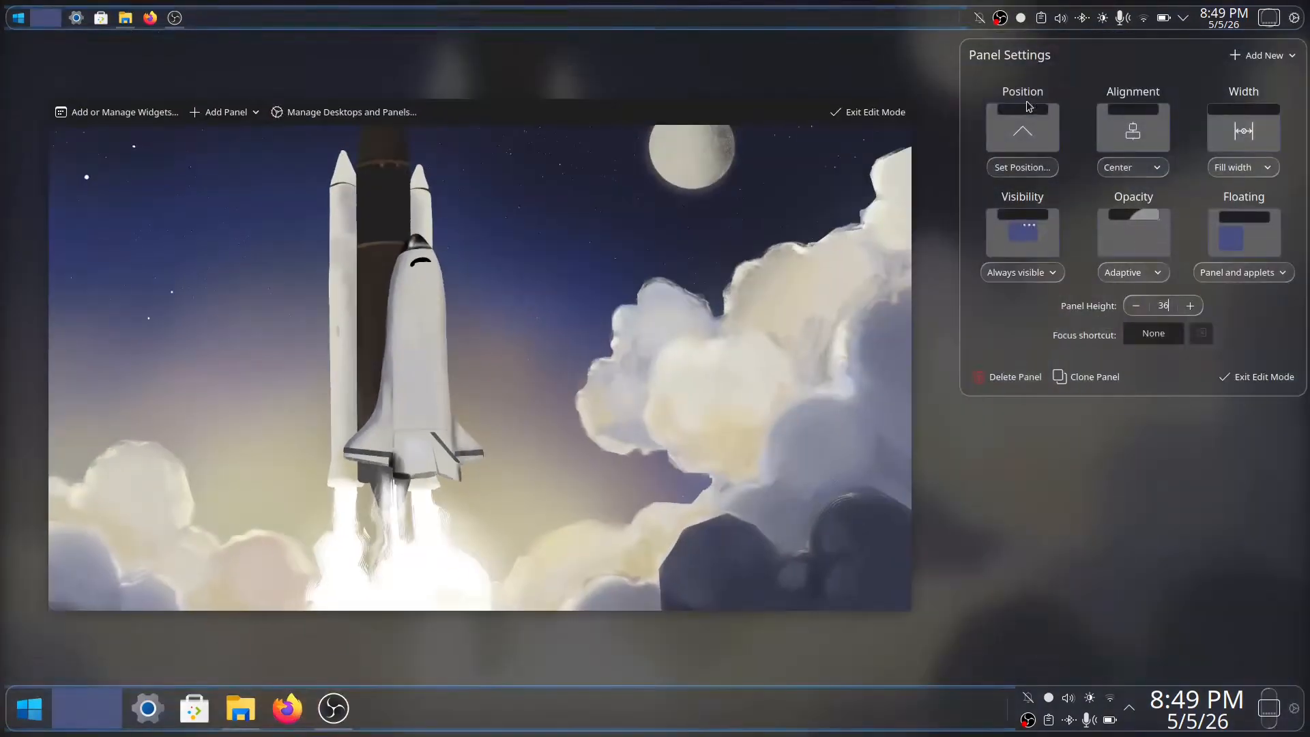
mouse_move(147, 22)
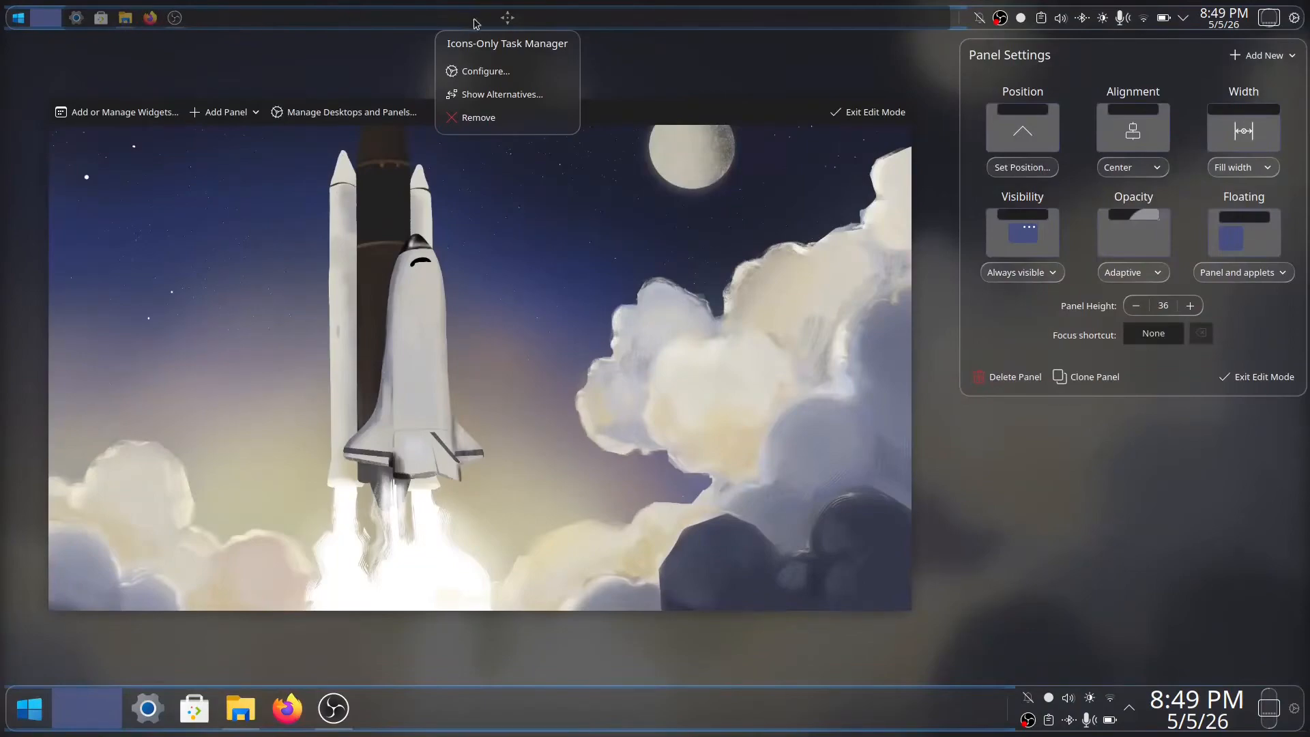
left_click(508, 118)
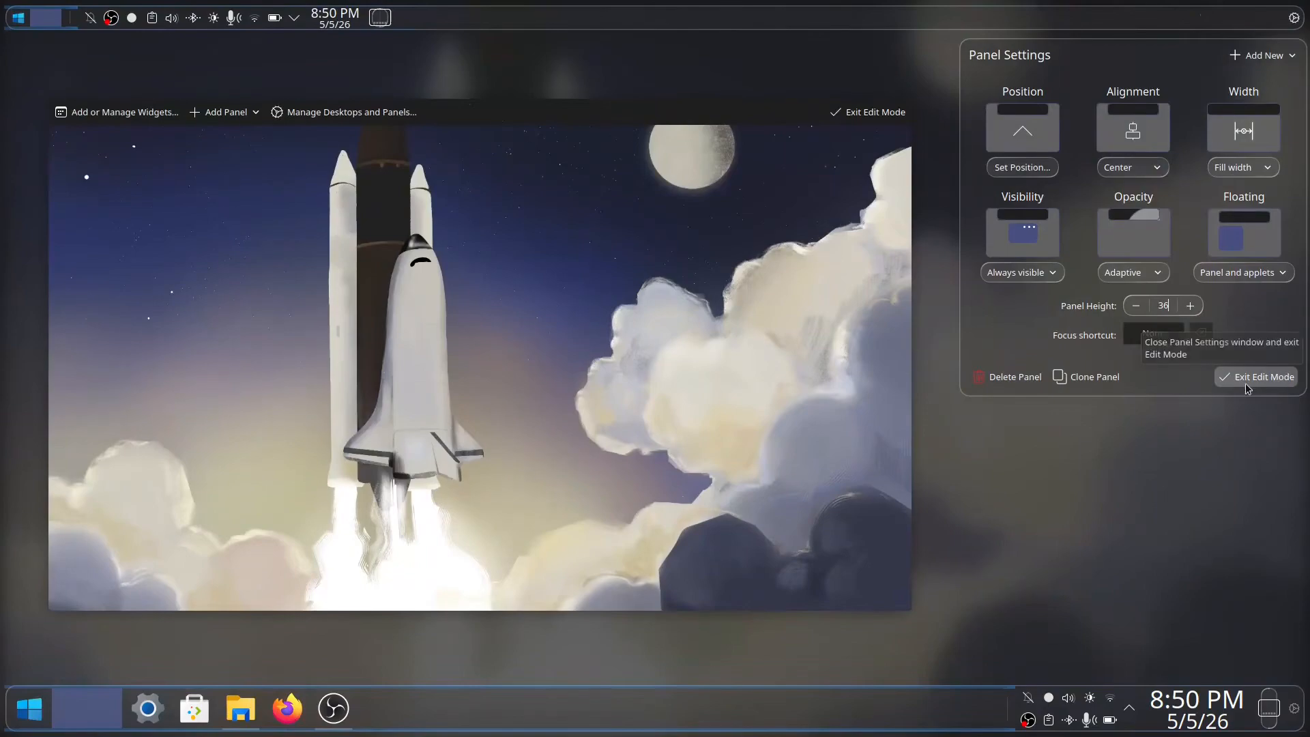
- Add a spacer to the upper panel, move the system tray, clock and Peek at Desktop widgets after it, and leave edit mode
left_click(1237, 62)
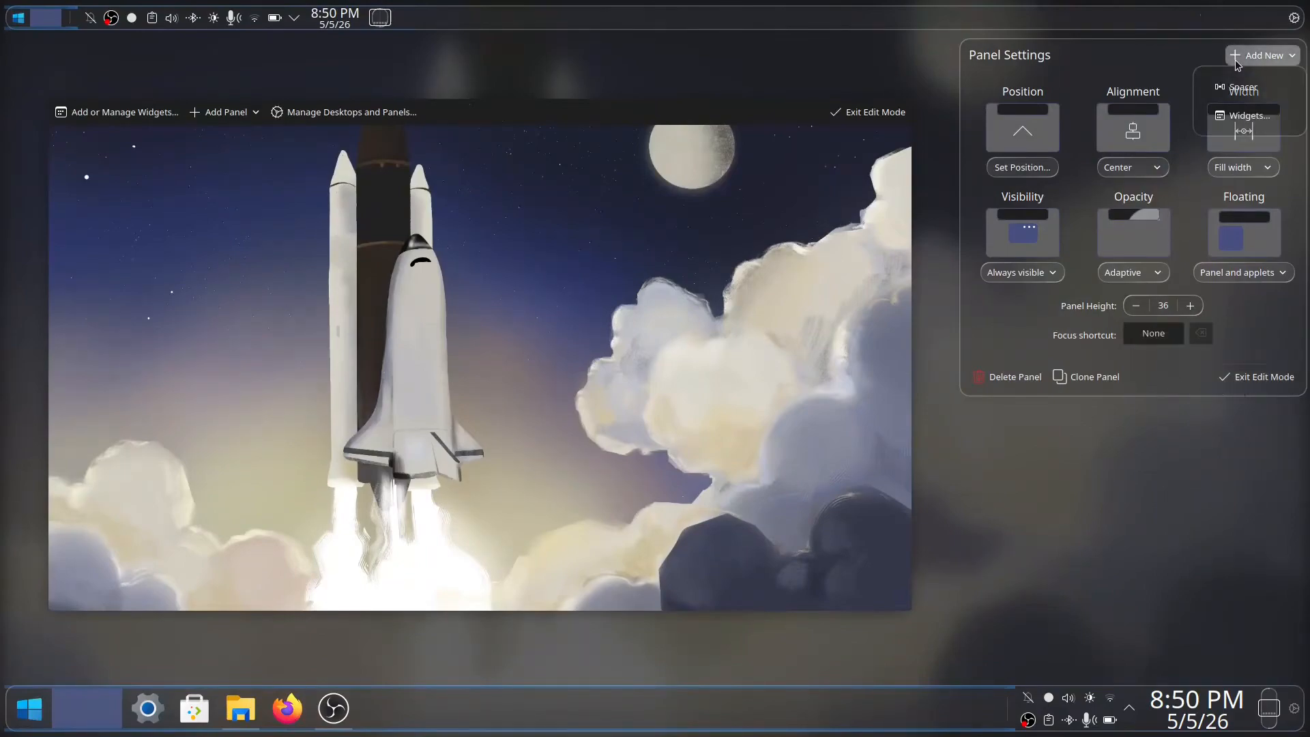
left_click(1248, 94)
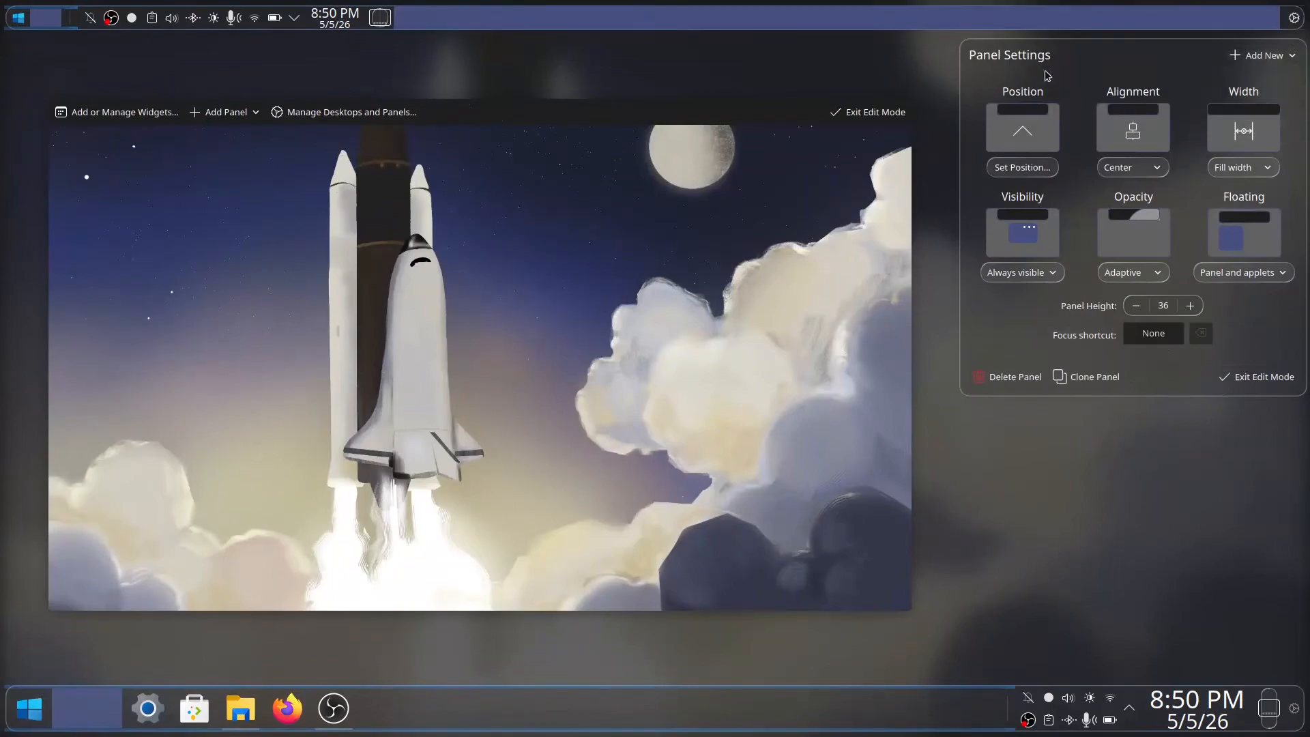
mouse_move(256, 18)
left_click_drag(256, 19, 1223, 17)
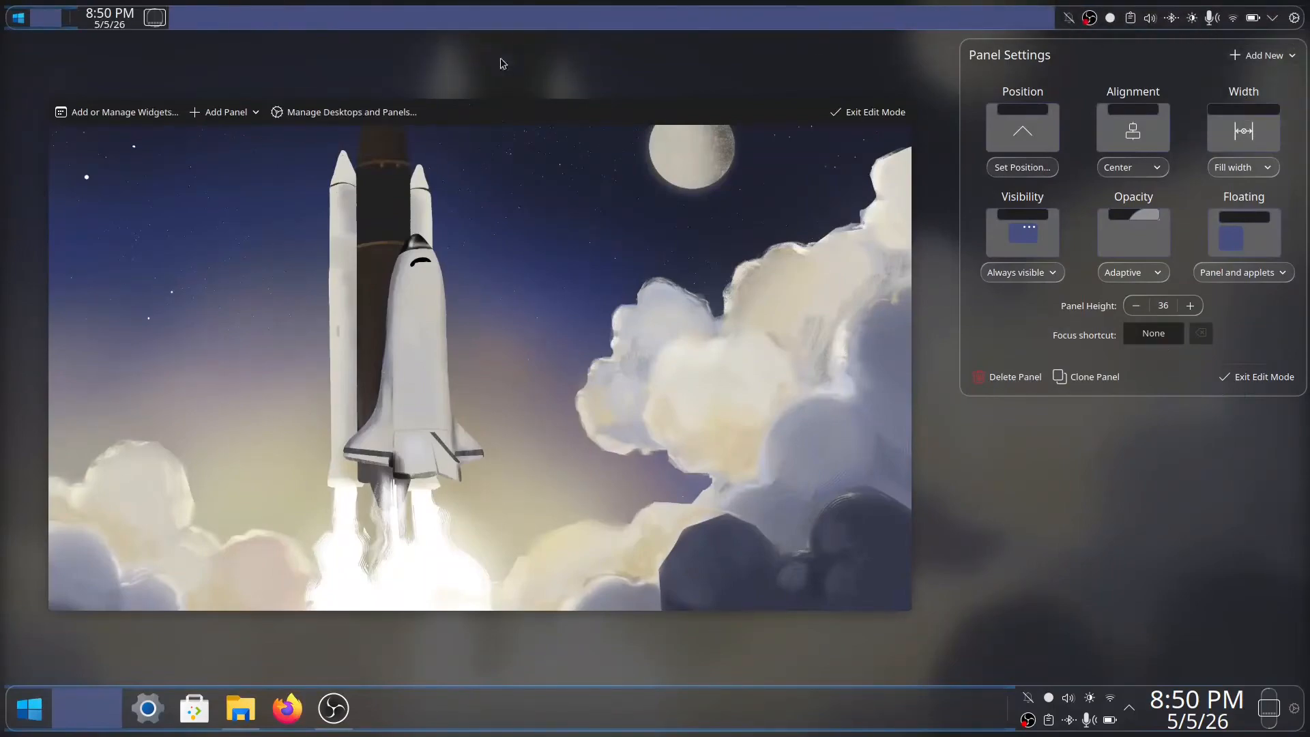
left_click_drag(116, 19, 1281, 19)
left_click(1291, 19)
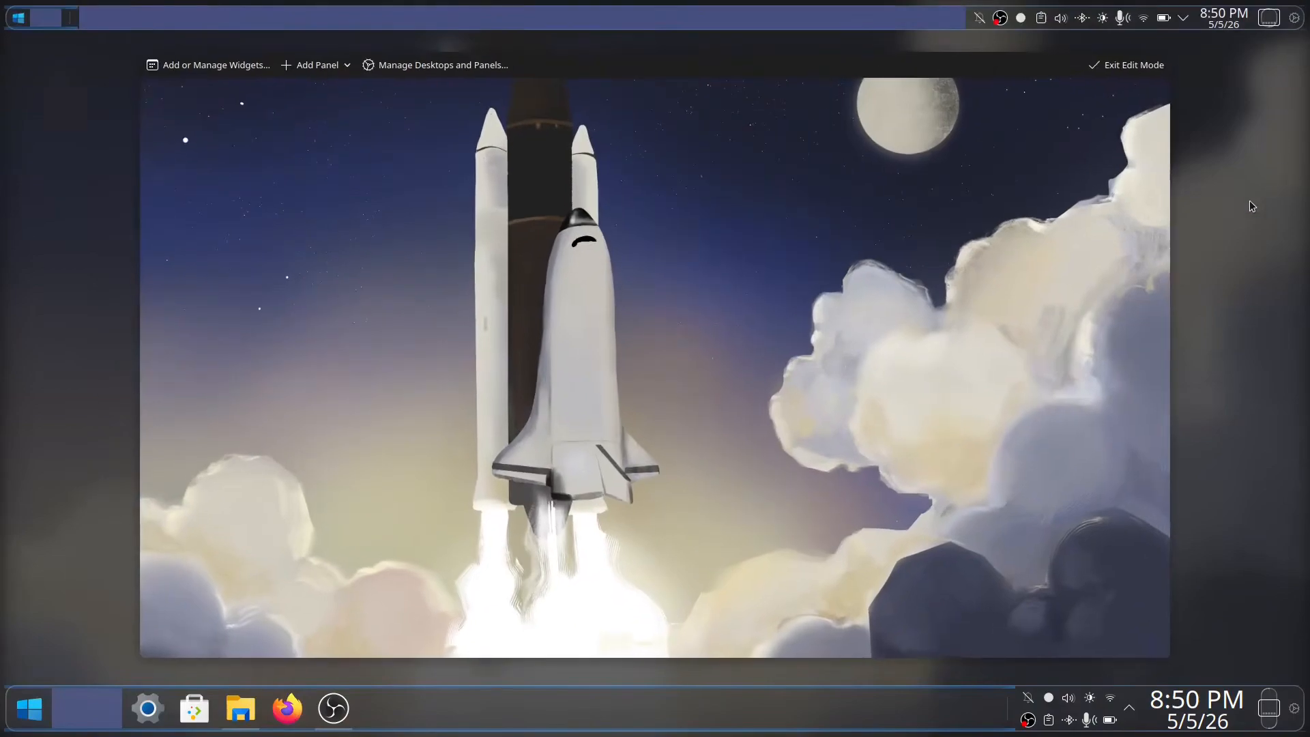
left_click(1113, 67)
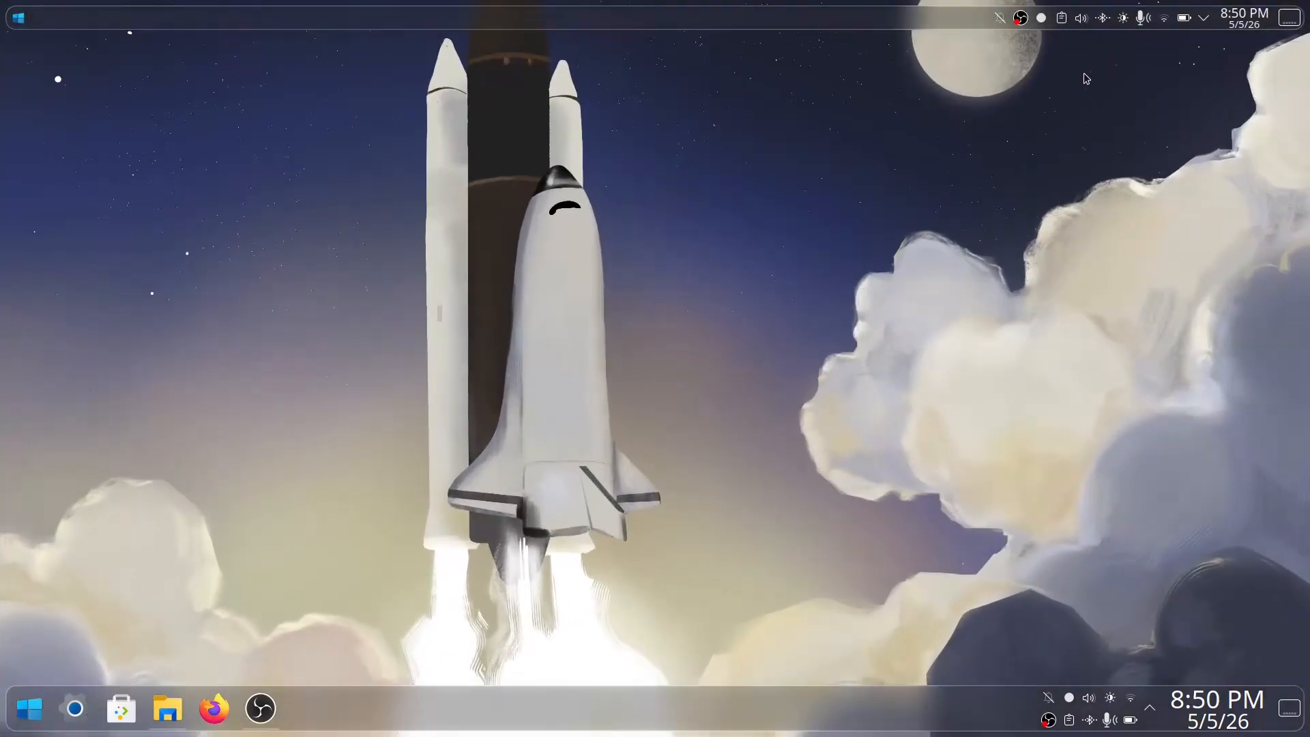
- Enter desktop edit mode, open the catalogue of downloadable Plasma widgets, and install Panel Colorizer
right_click(437, 150)
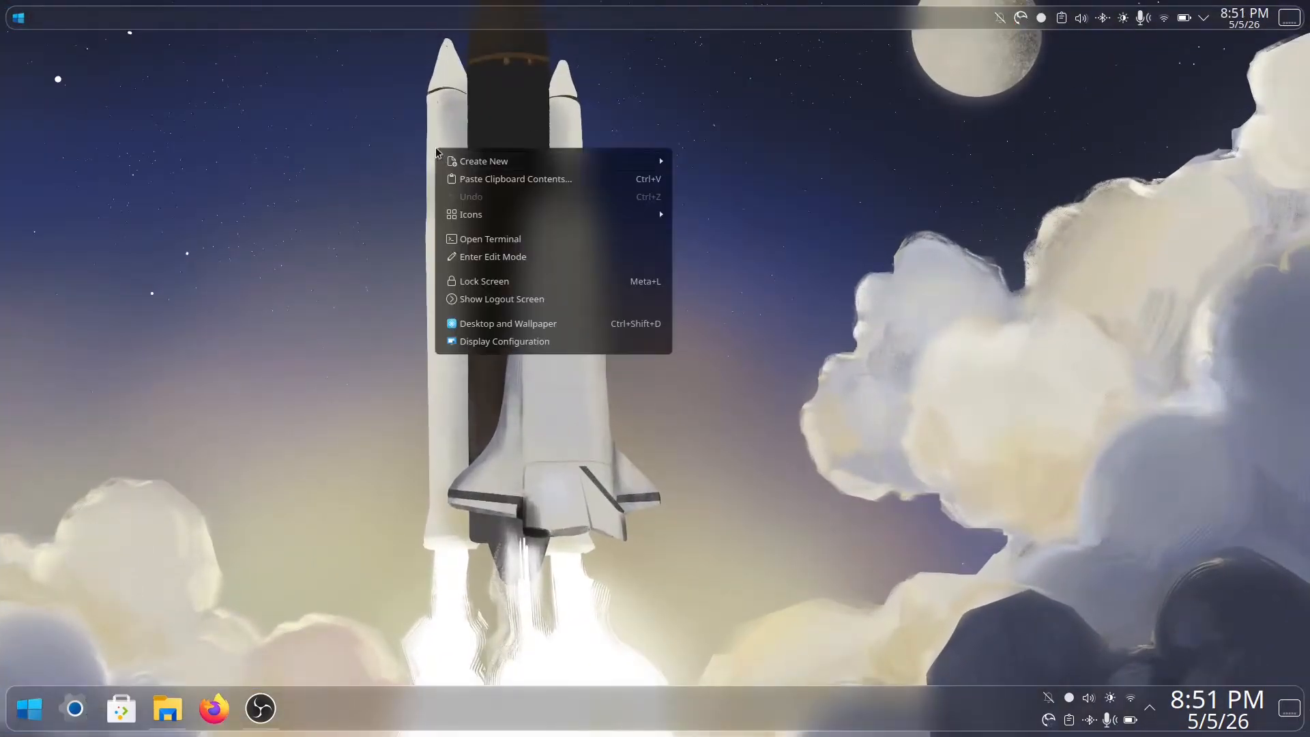
left_click(504, 258)
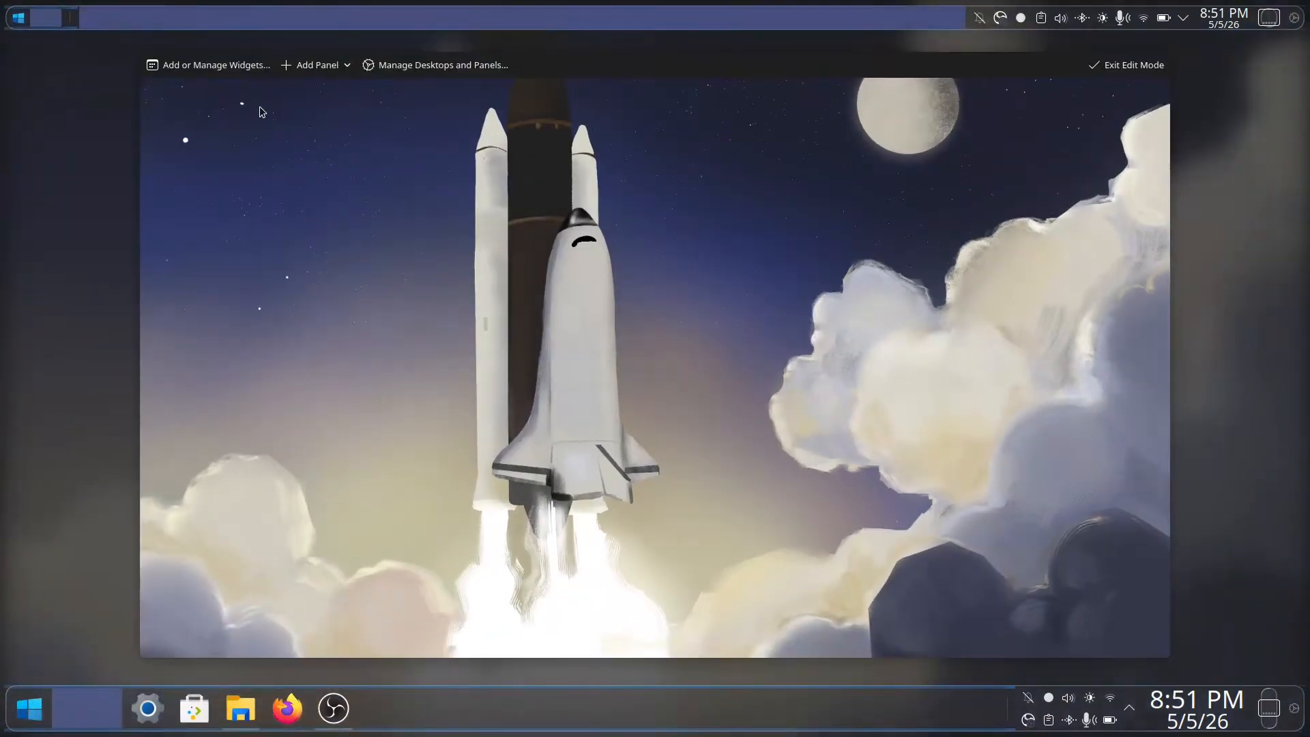
left_click(247, 64)
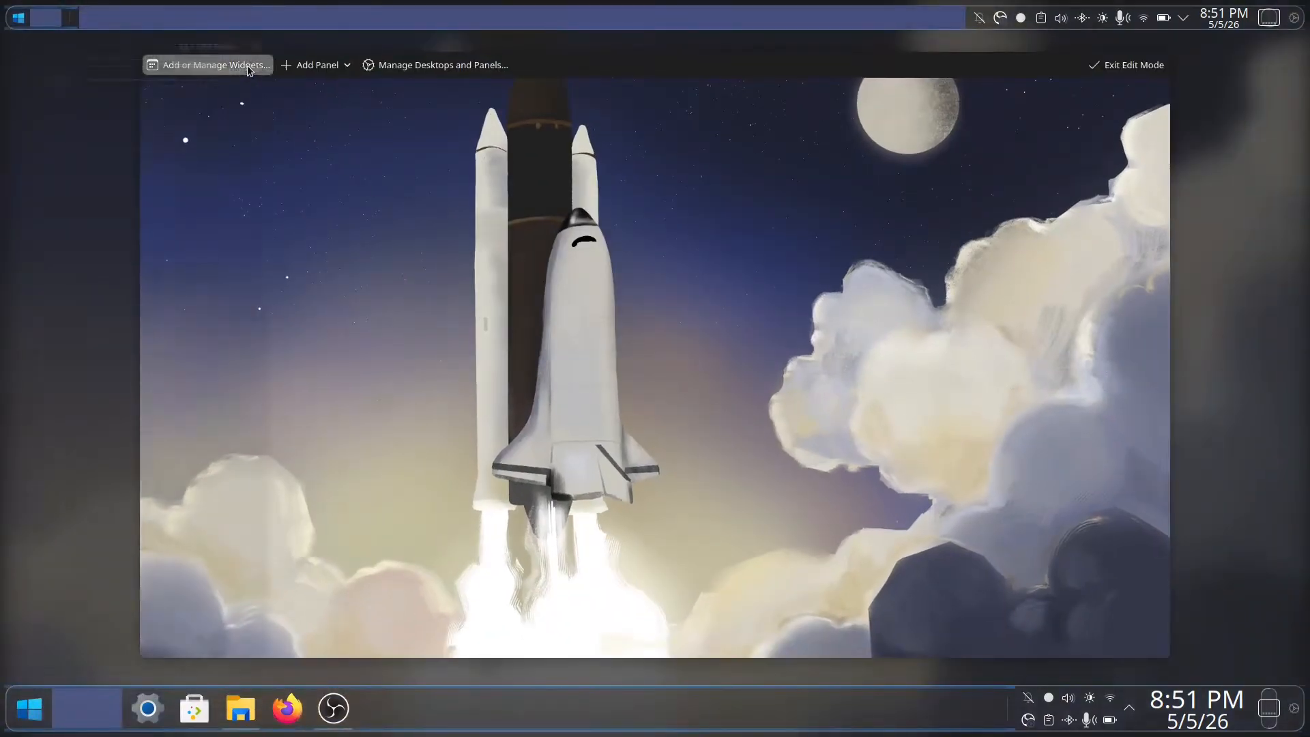
left_click(282, 46)
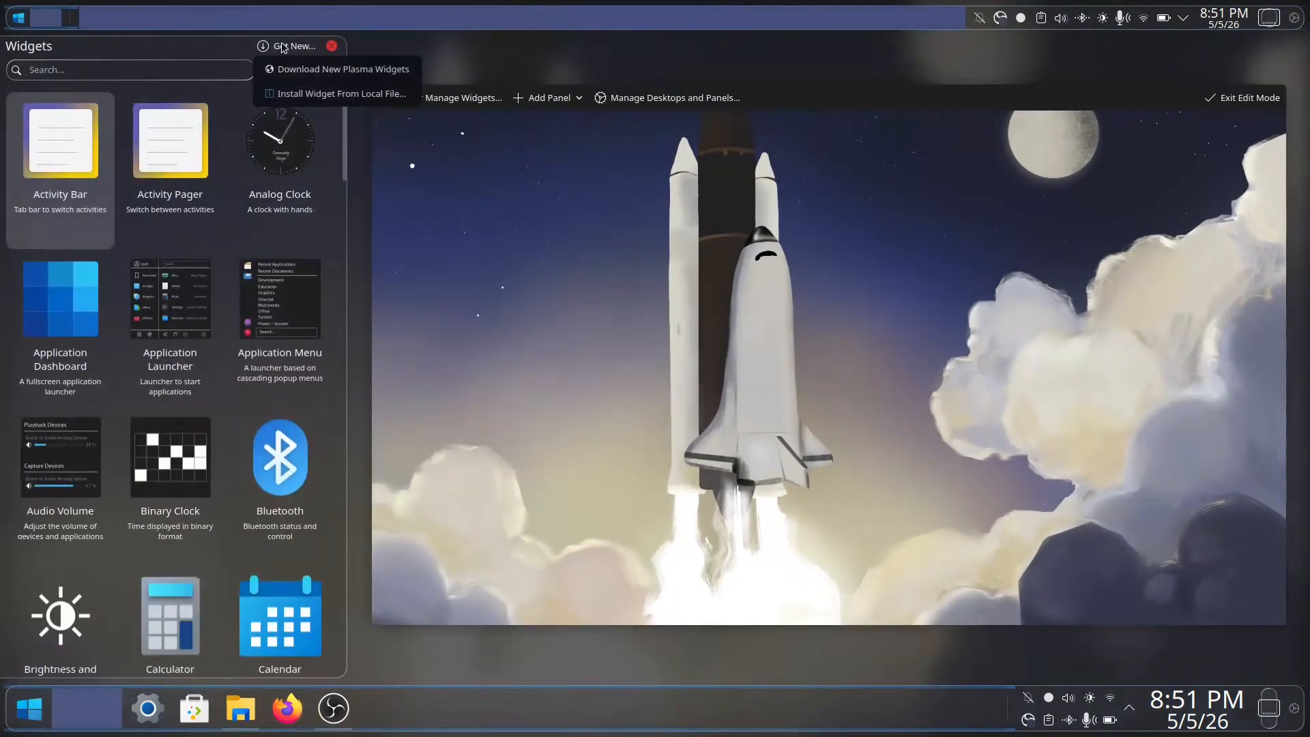
left_click(325, 77)
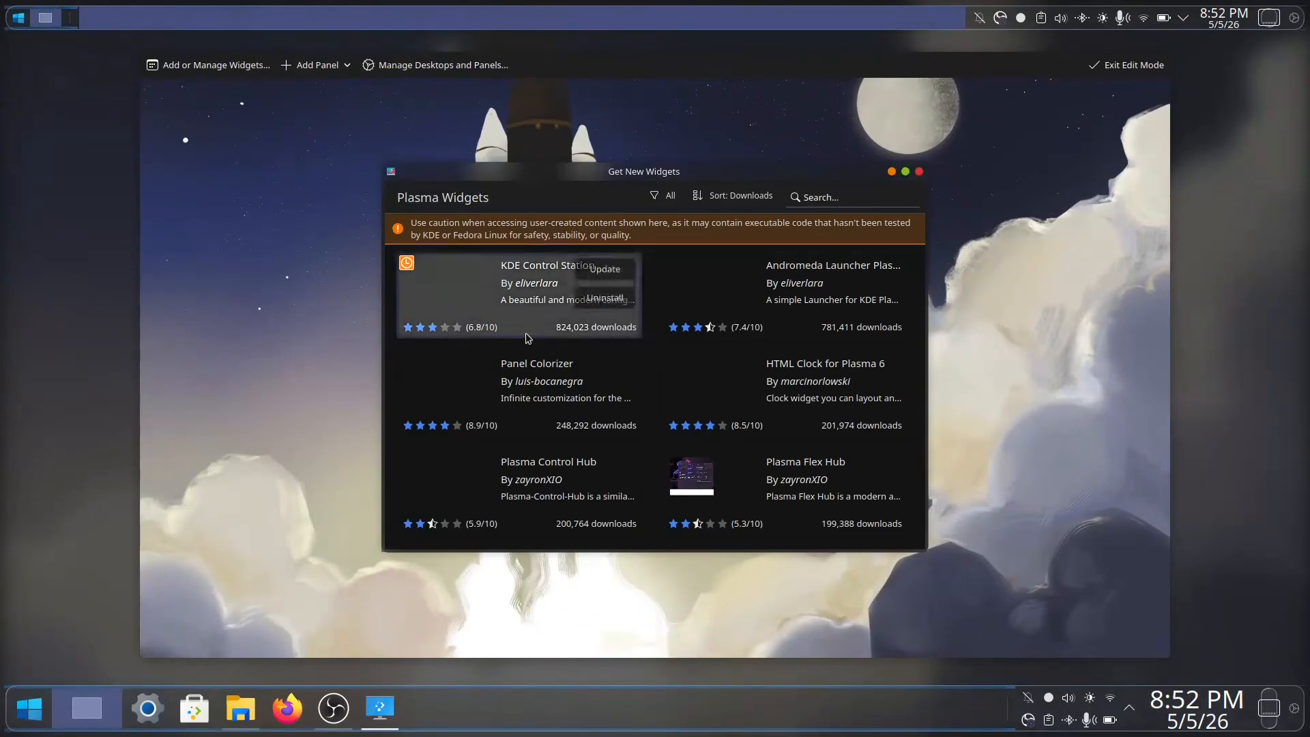
left_click(606, 368)
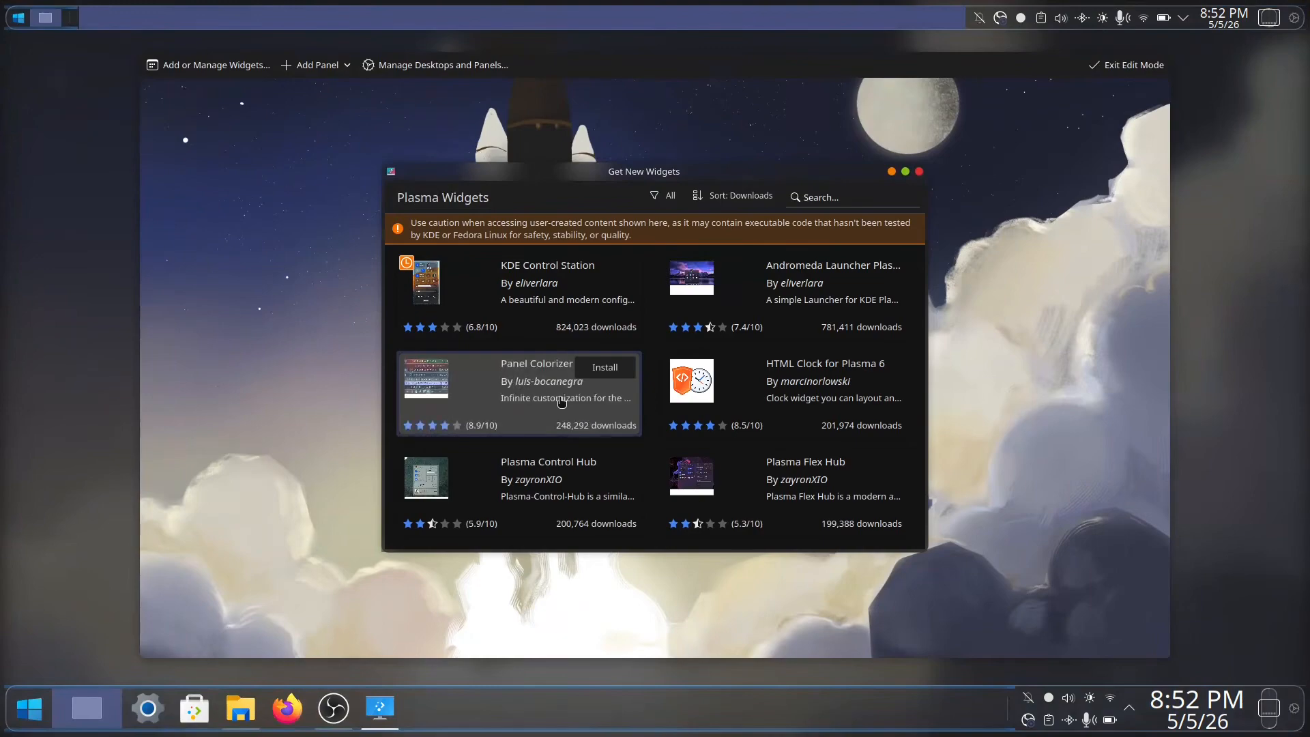
- View the KDE Control Station details page, close the widget catalogue, and leave edit mode
left_click(505, 276)
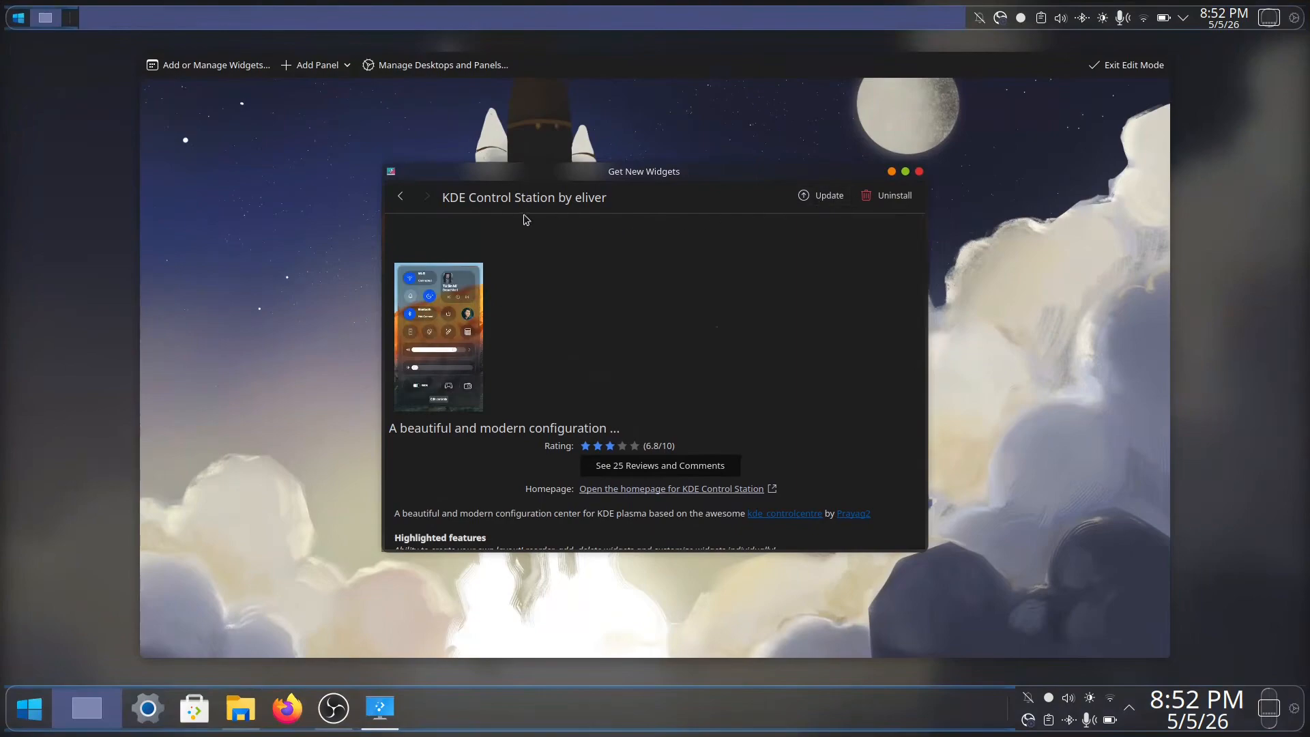
left_click(402, 197)
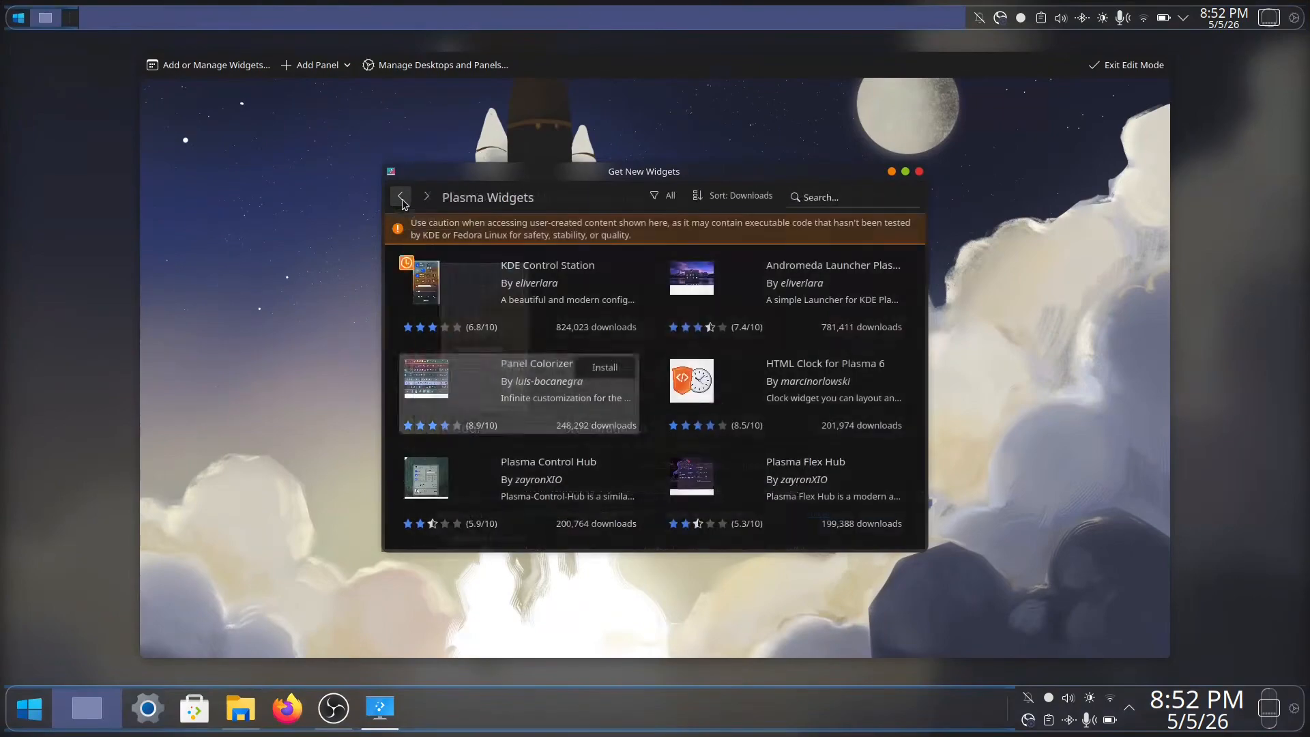
left_click(919, 172)
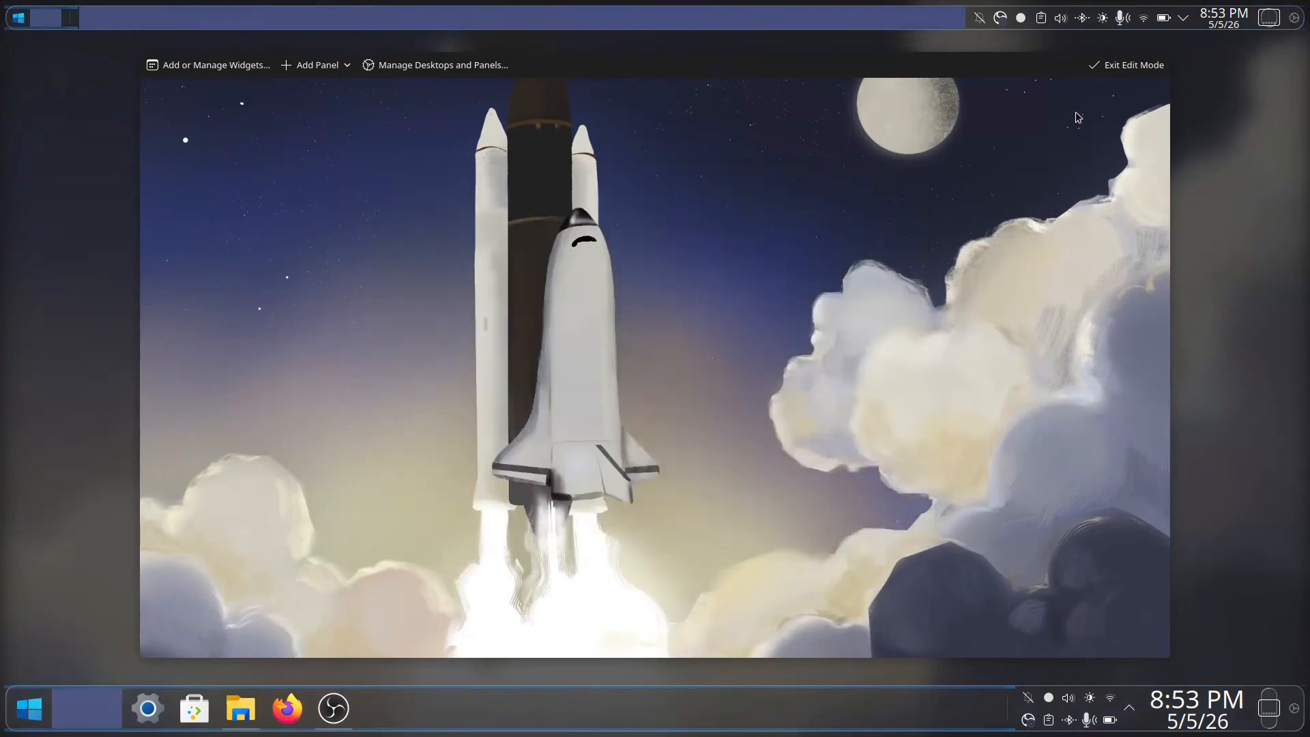
left_click(1112, 67)
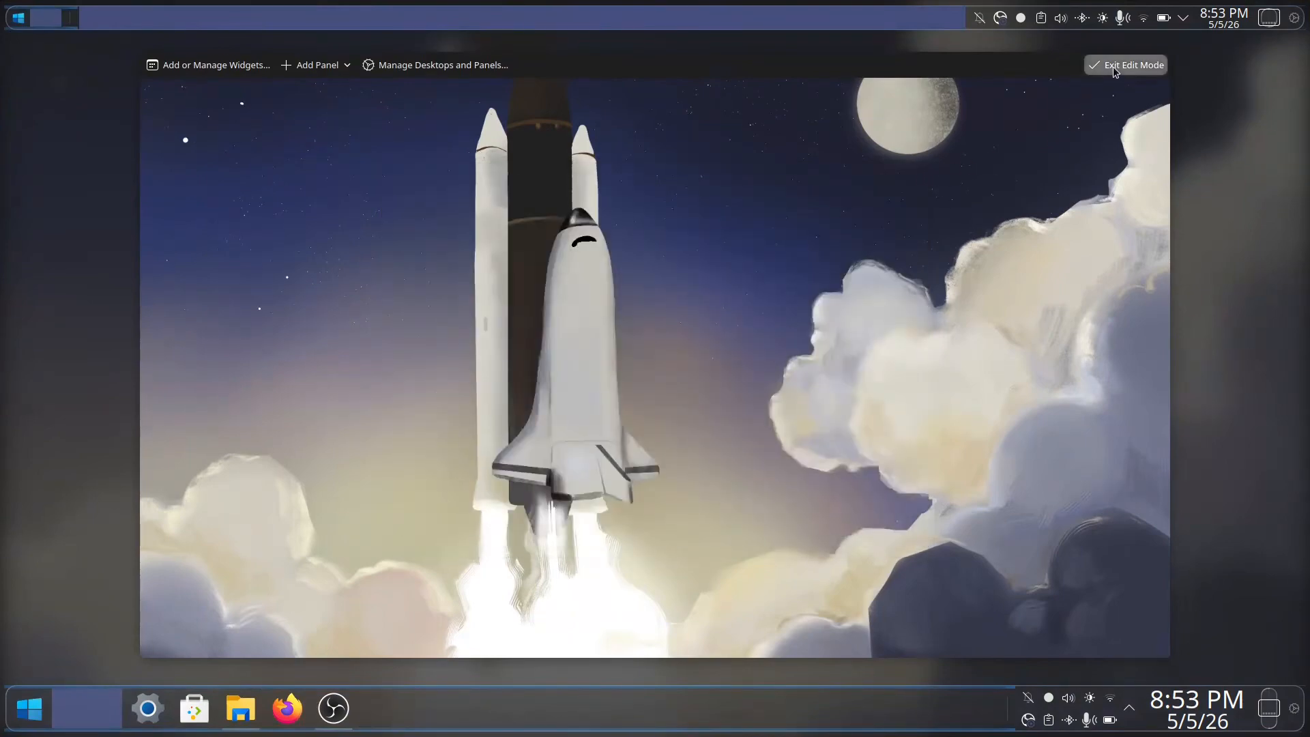
- Open the upper panel's configuration, browse the available widgets, and add Window List to the panel before the spacer
right_click(272, 26)
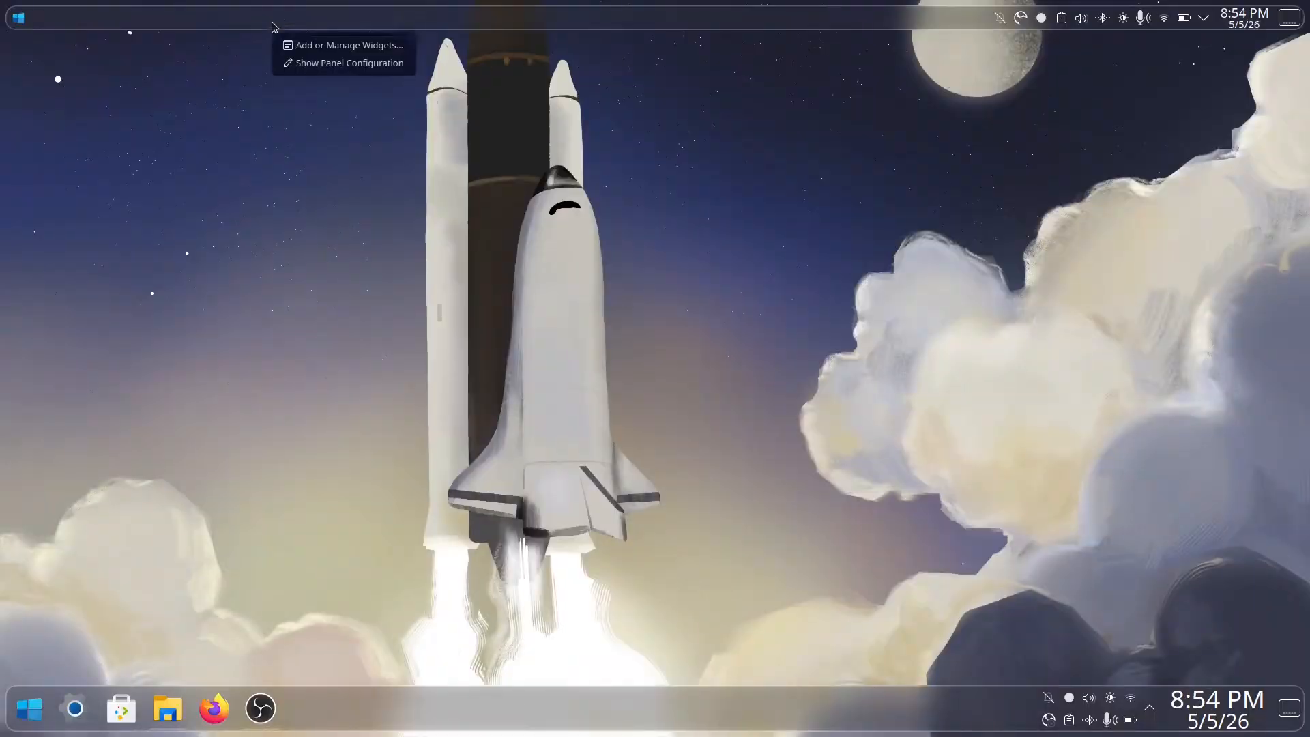
left_click(300, 63)
mouse_move(30, 19)
mouse_move(70, 20)
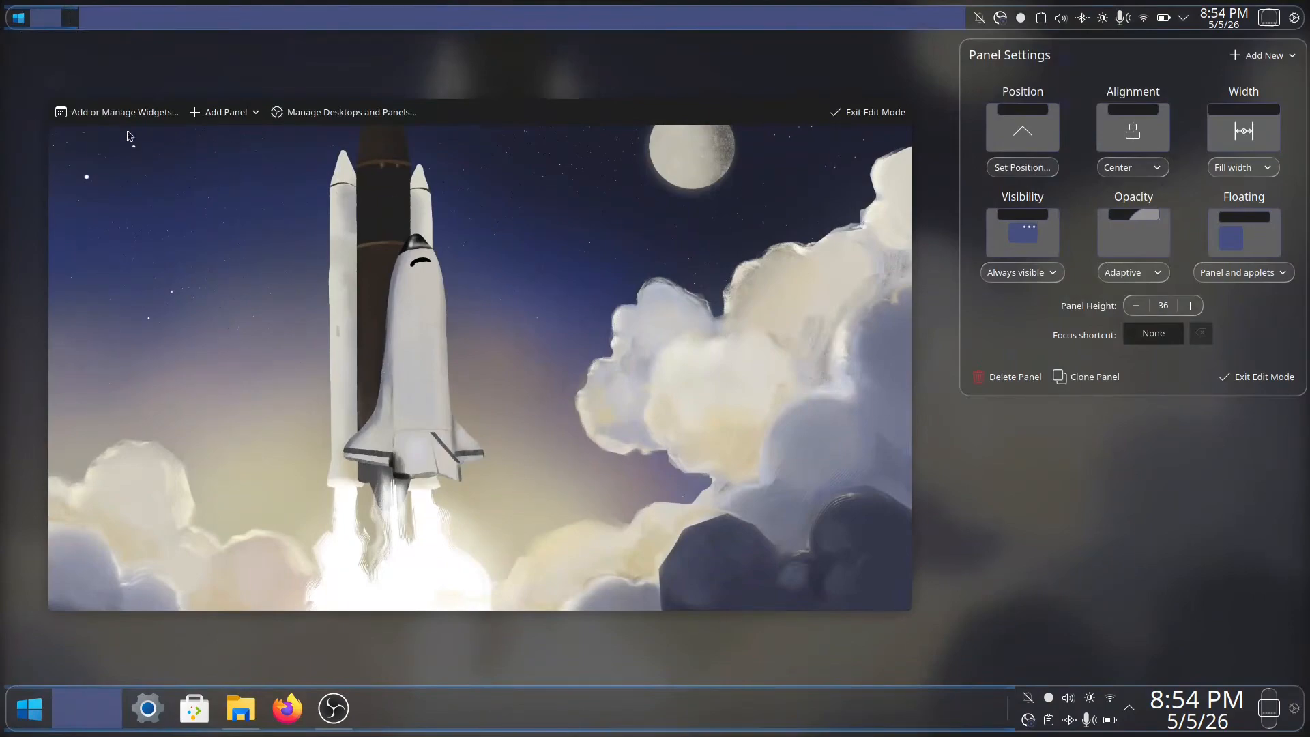
left_click(101, 115)
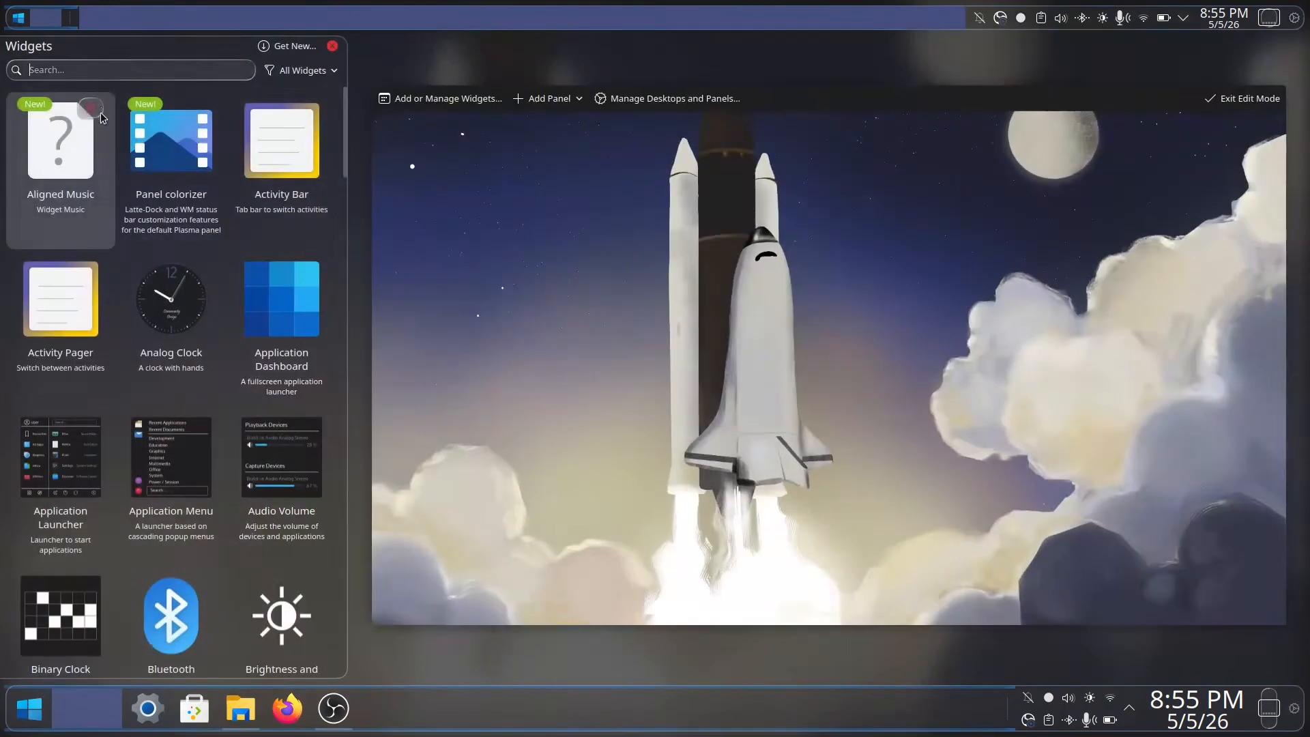
scroll(266, 157, "down", 3)
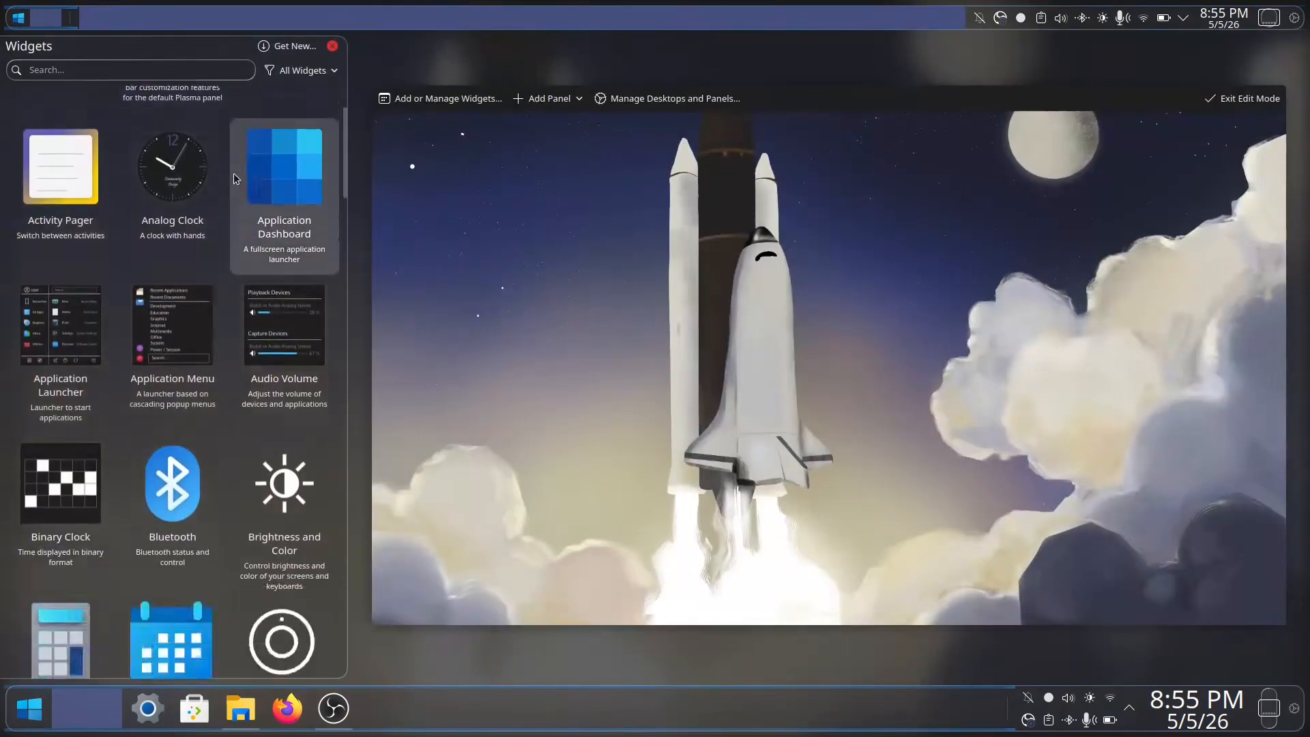
scroll(239, 178, "down", 20)
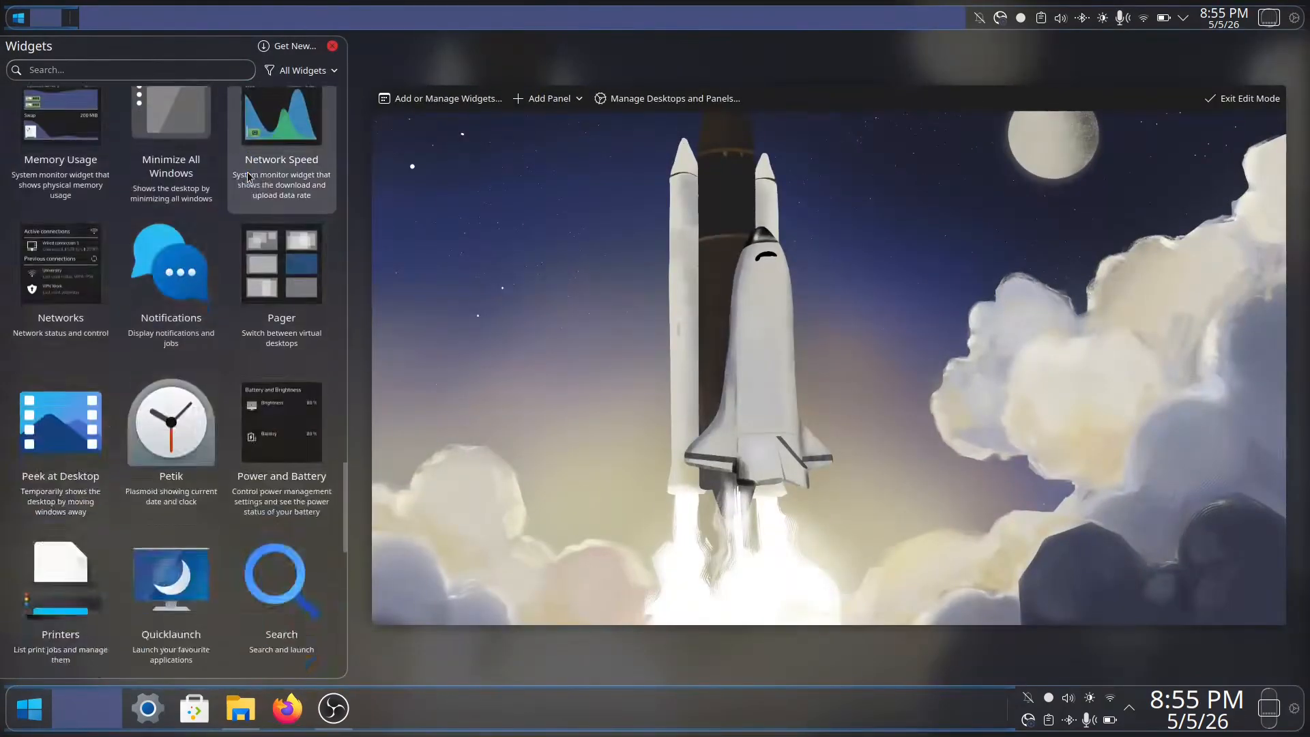
scroll(247, 176, "down", 15)
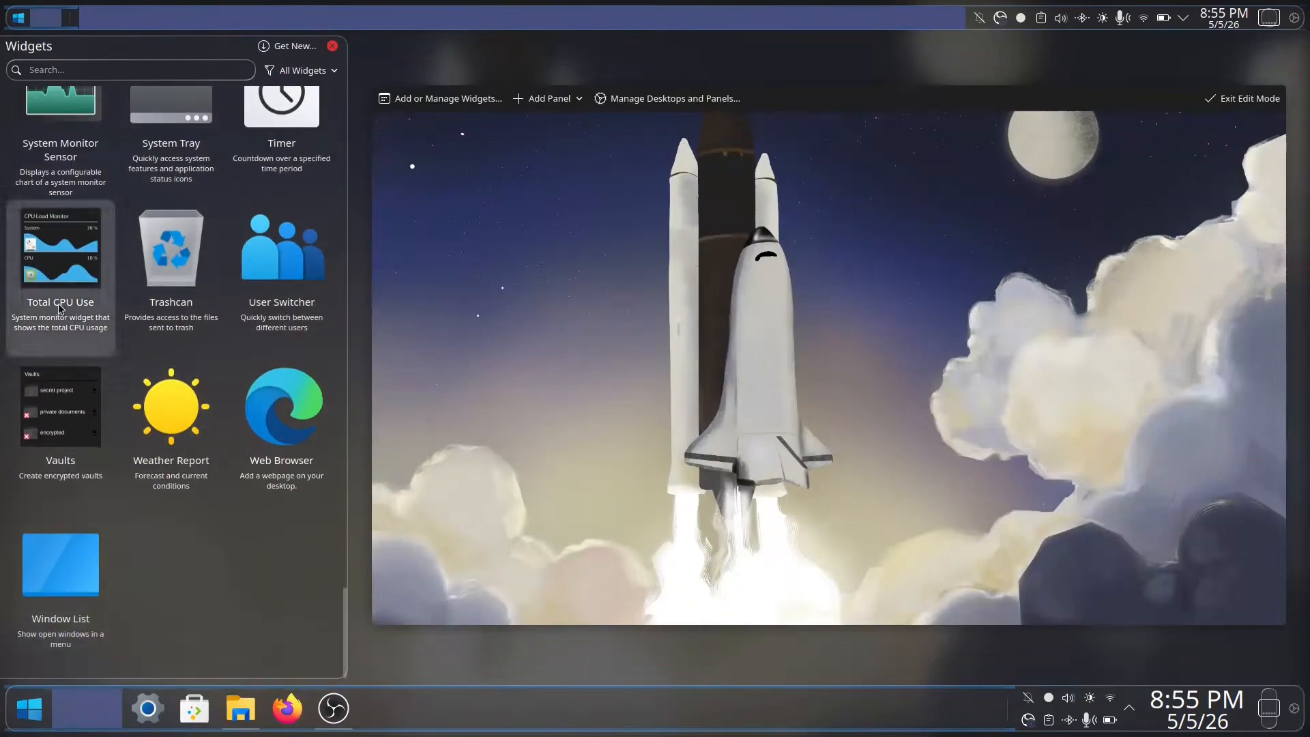
scroll(146, 170, "up", 1)
scroll(142, 256, "up", 2)
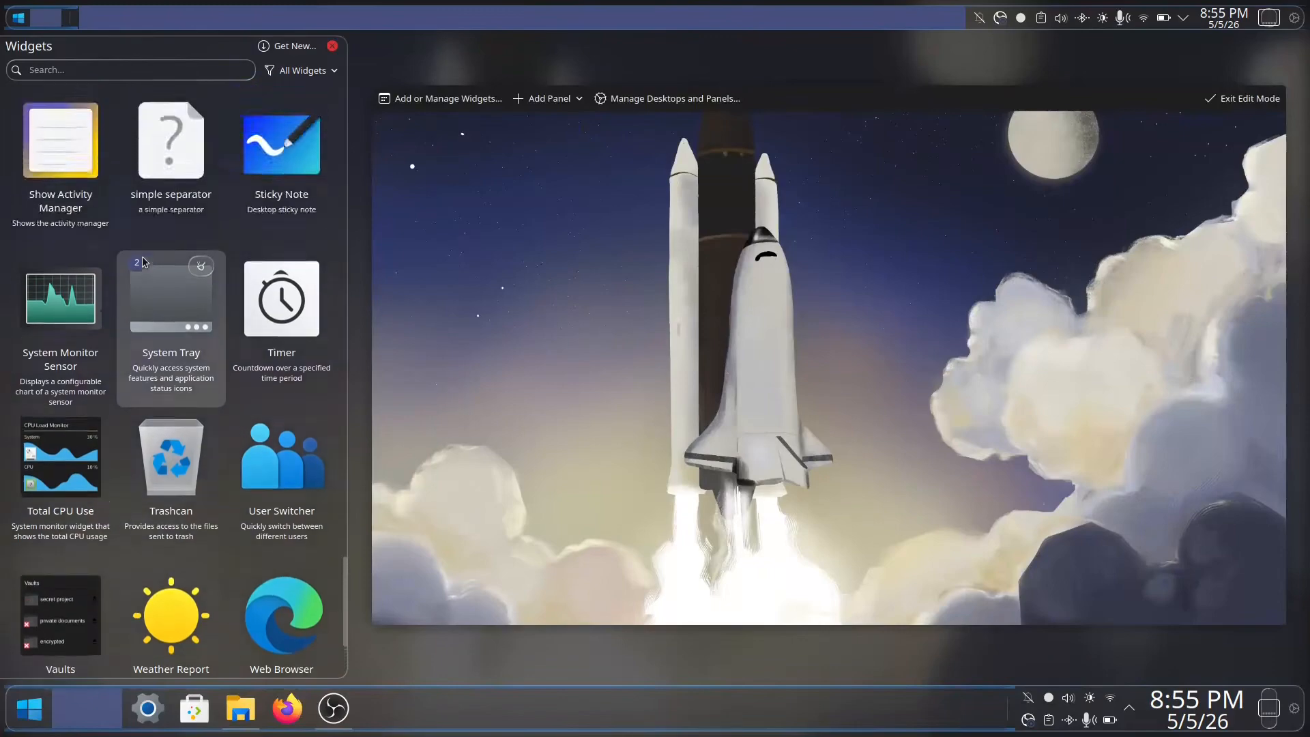
scroll(142, 256, "down", 2)
left_click_drag(60, 567, 68, 19)
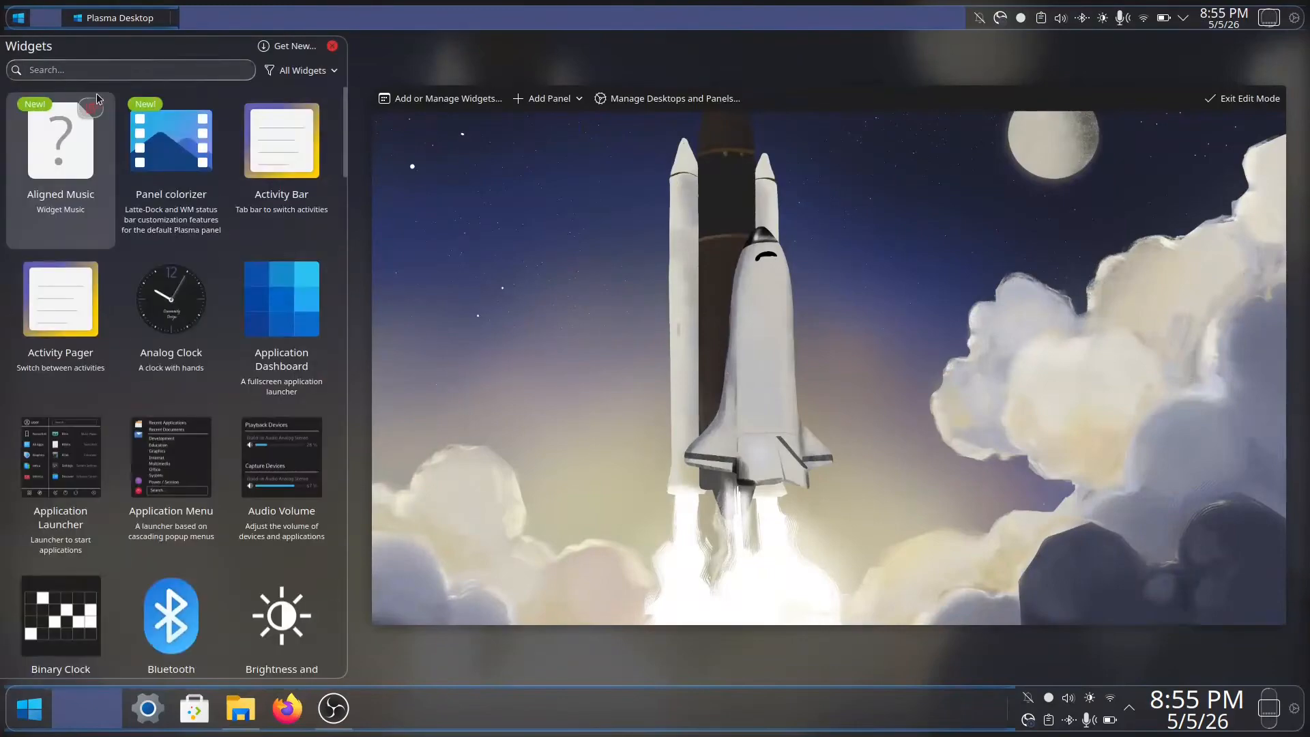
- Search the widgets for "glo", add Global Menu to the upper panel right after Window List, and leave edit mode
left_click(121, 69)
type("glo")
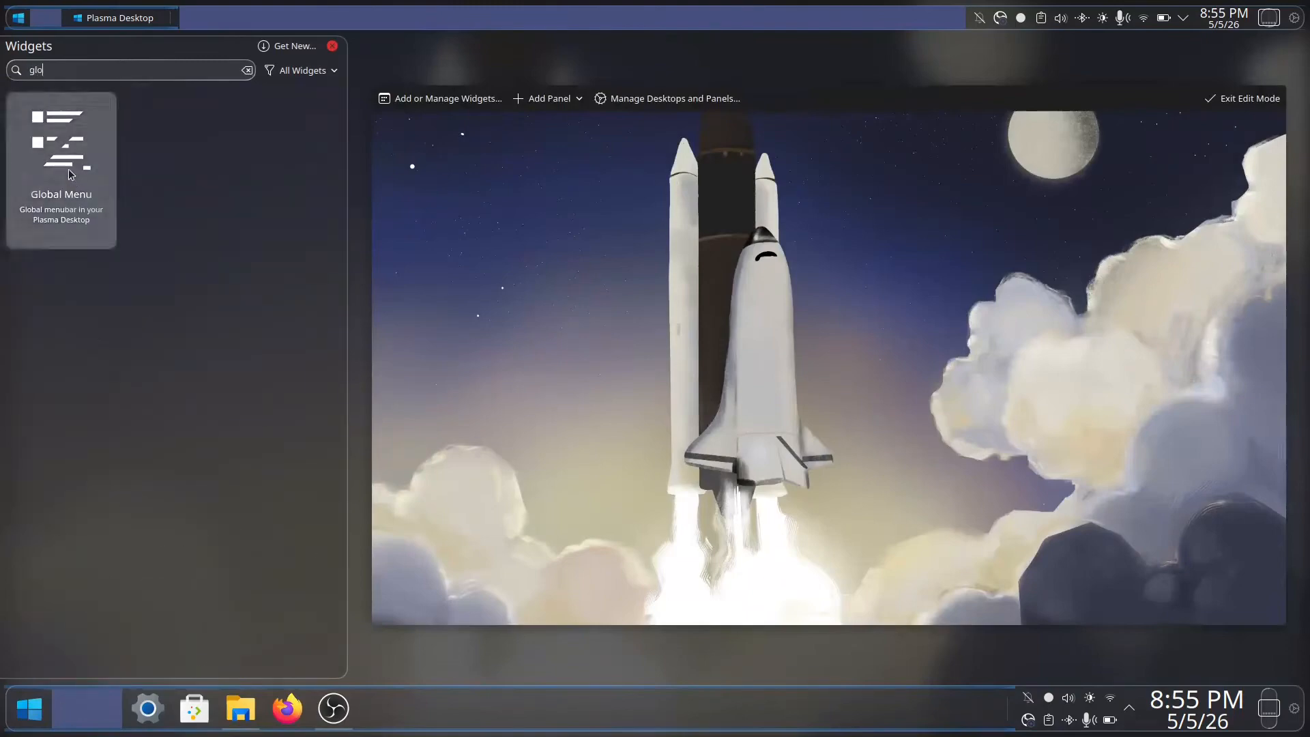
left_click_drag(69, 174, 164, 22)
left_click(337, 53)
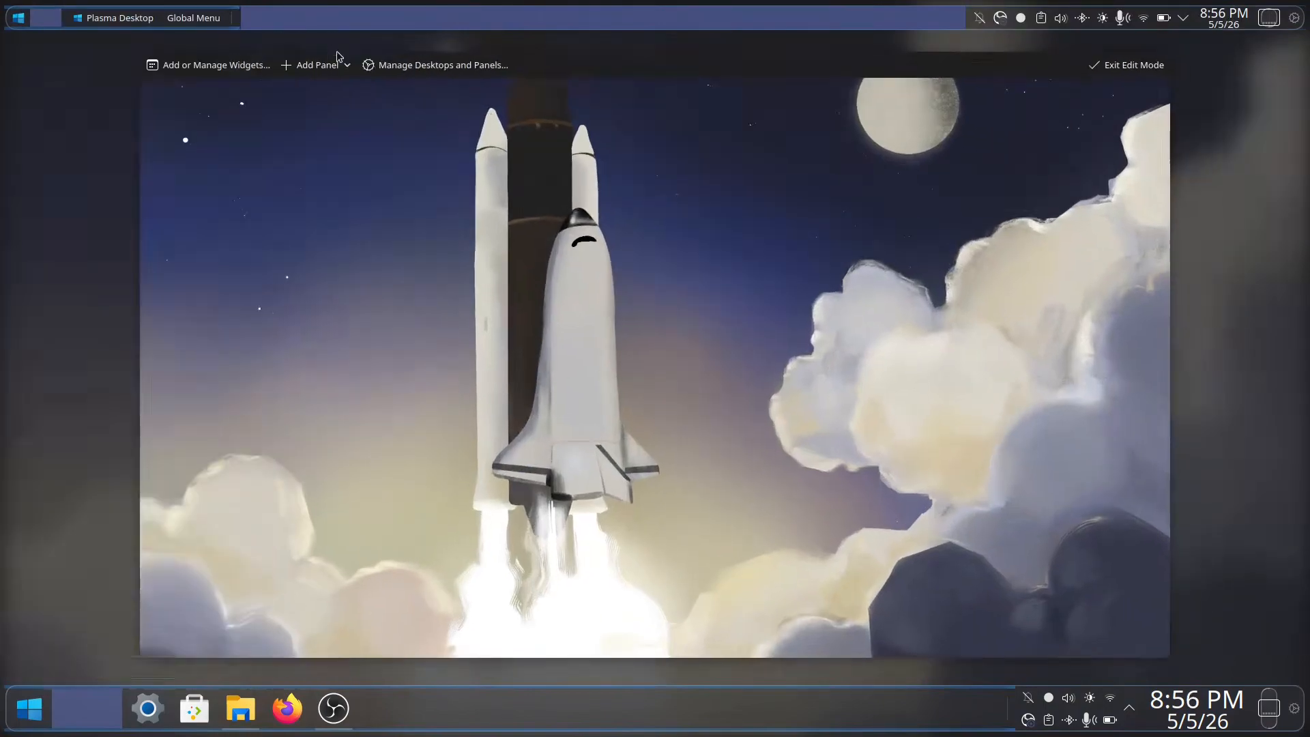
left_click(1114, 66)
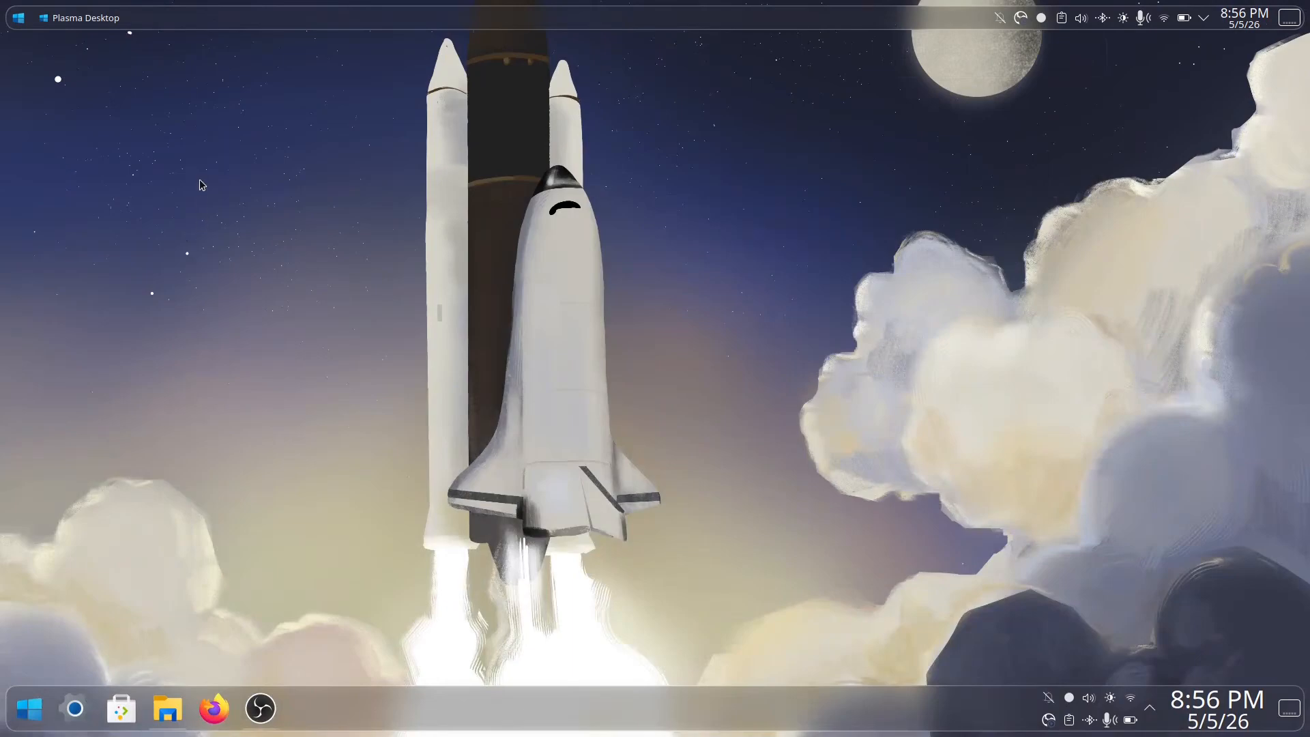
- Open the upper panel's configuration, remove the Margins Separator and Pager widgets from it, and leave edit mode
right_click(313, 22)
left_click(350, 66)
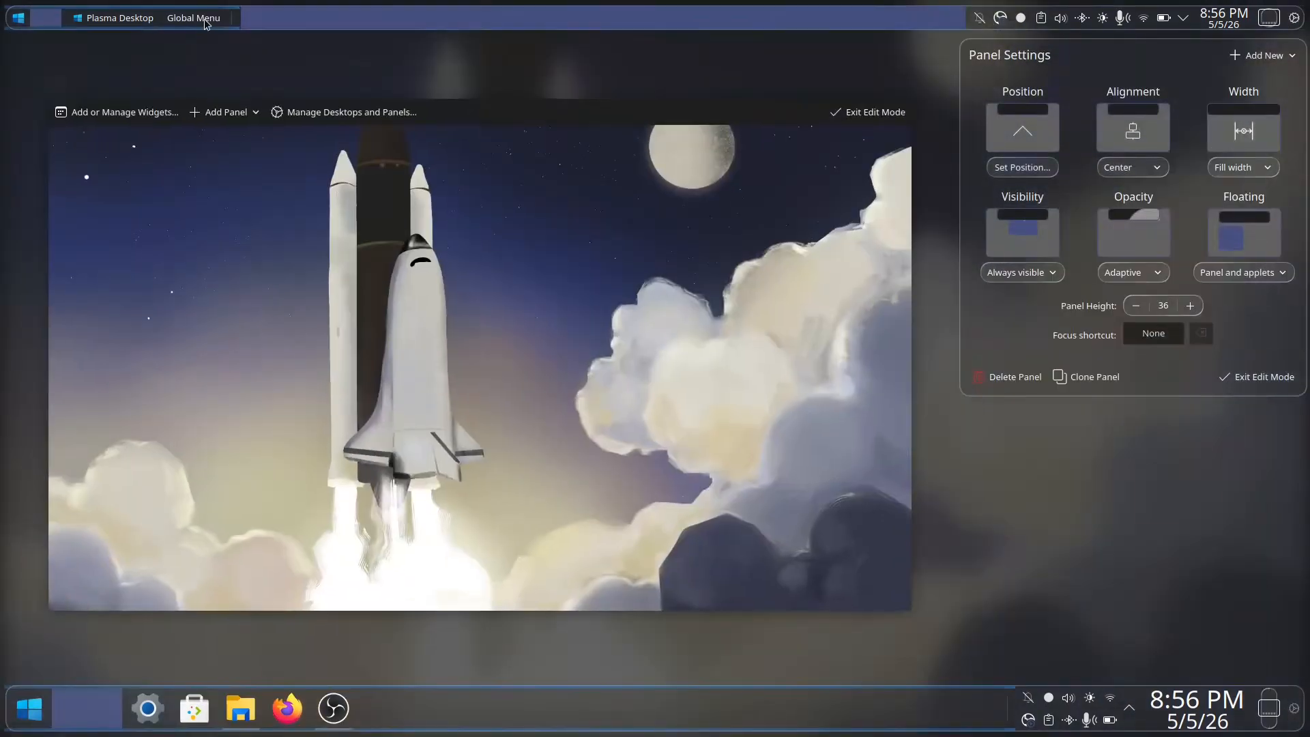
mouse_move(37, 24)
mouse_move(238, 22)
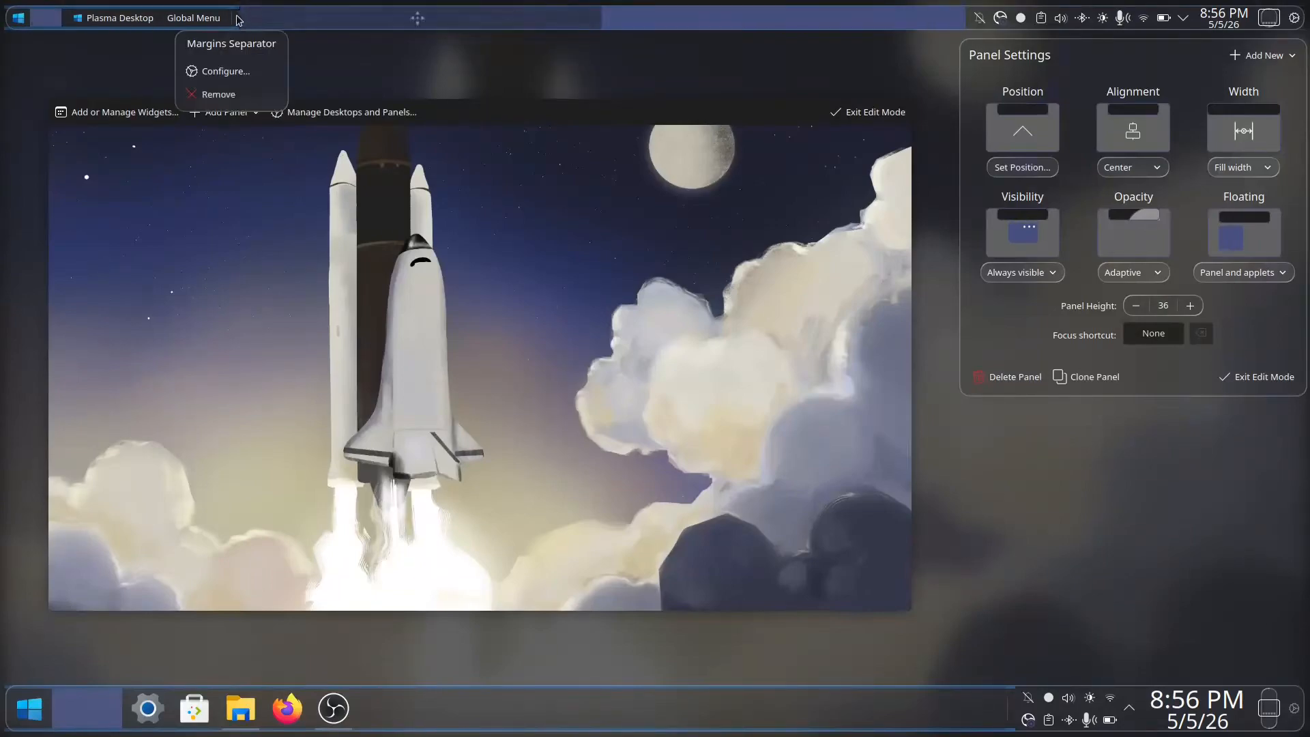
left_click(225, 89)
mouse_move(48, 21)
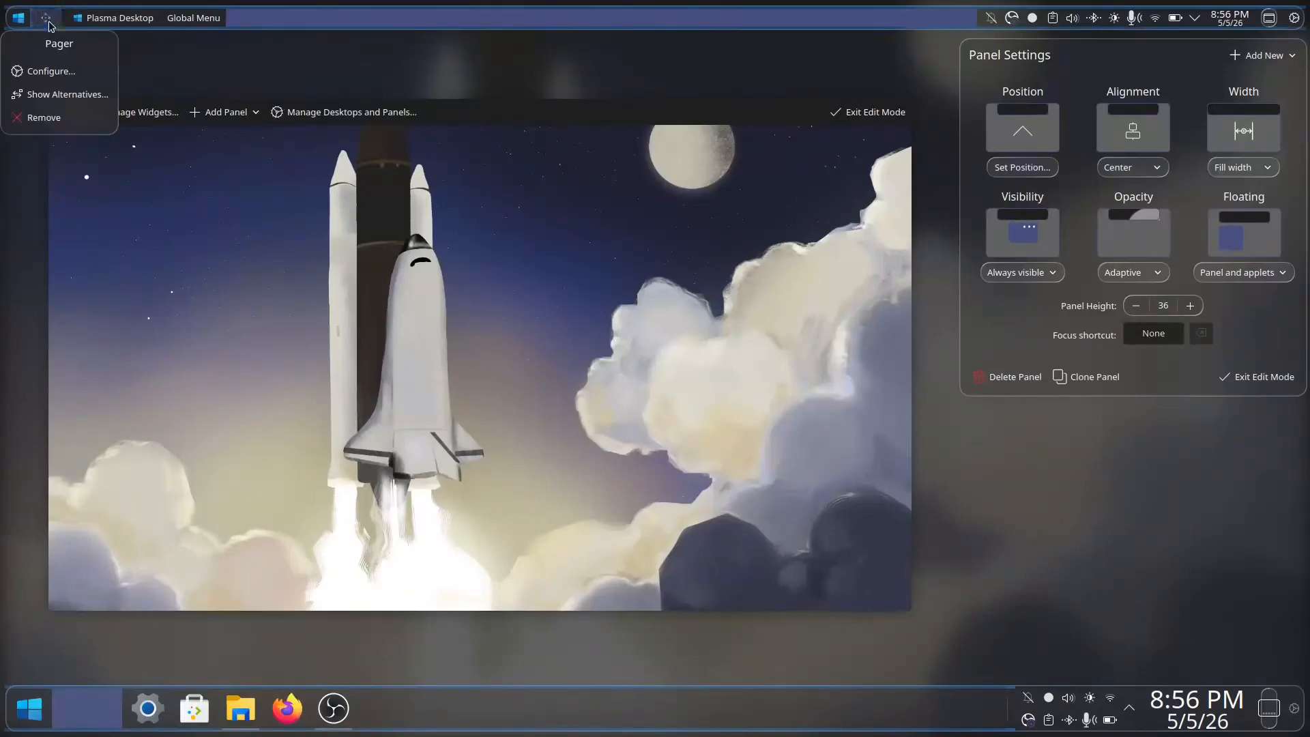
left_click(40, 117)
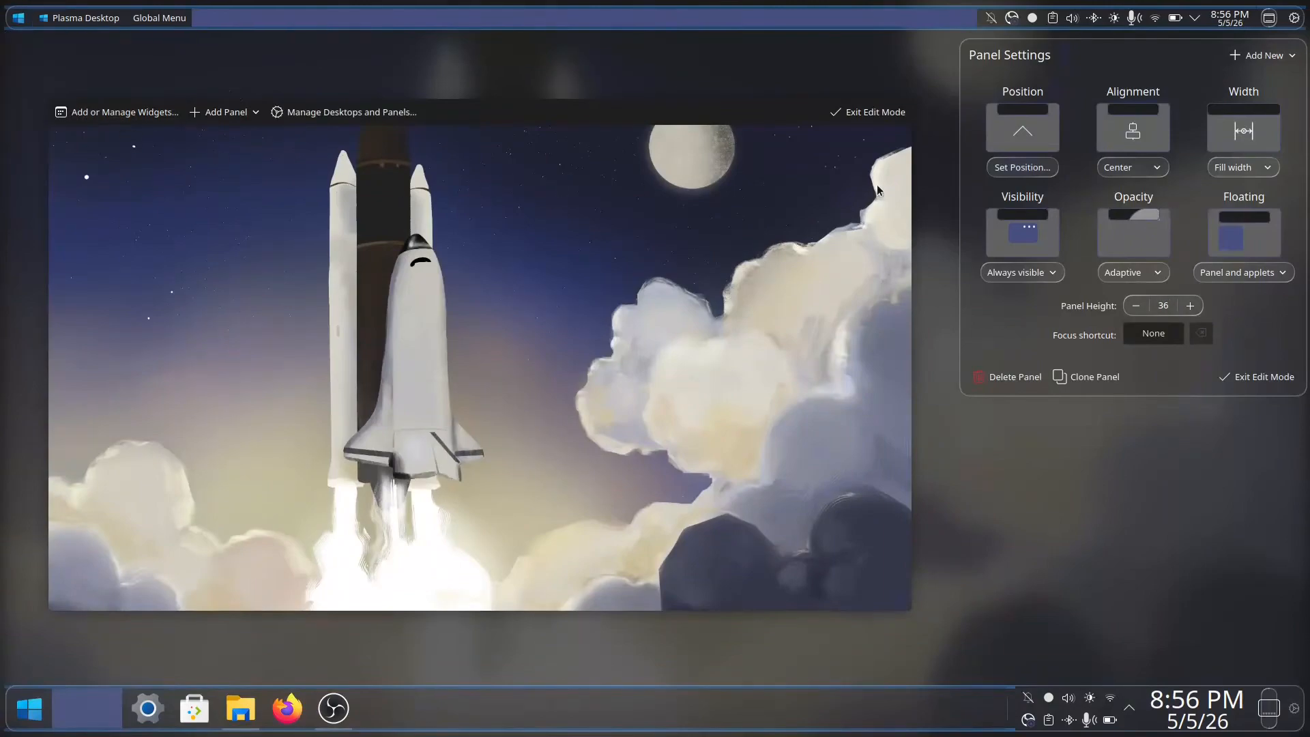
left_click(884, 112)
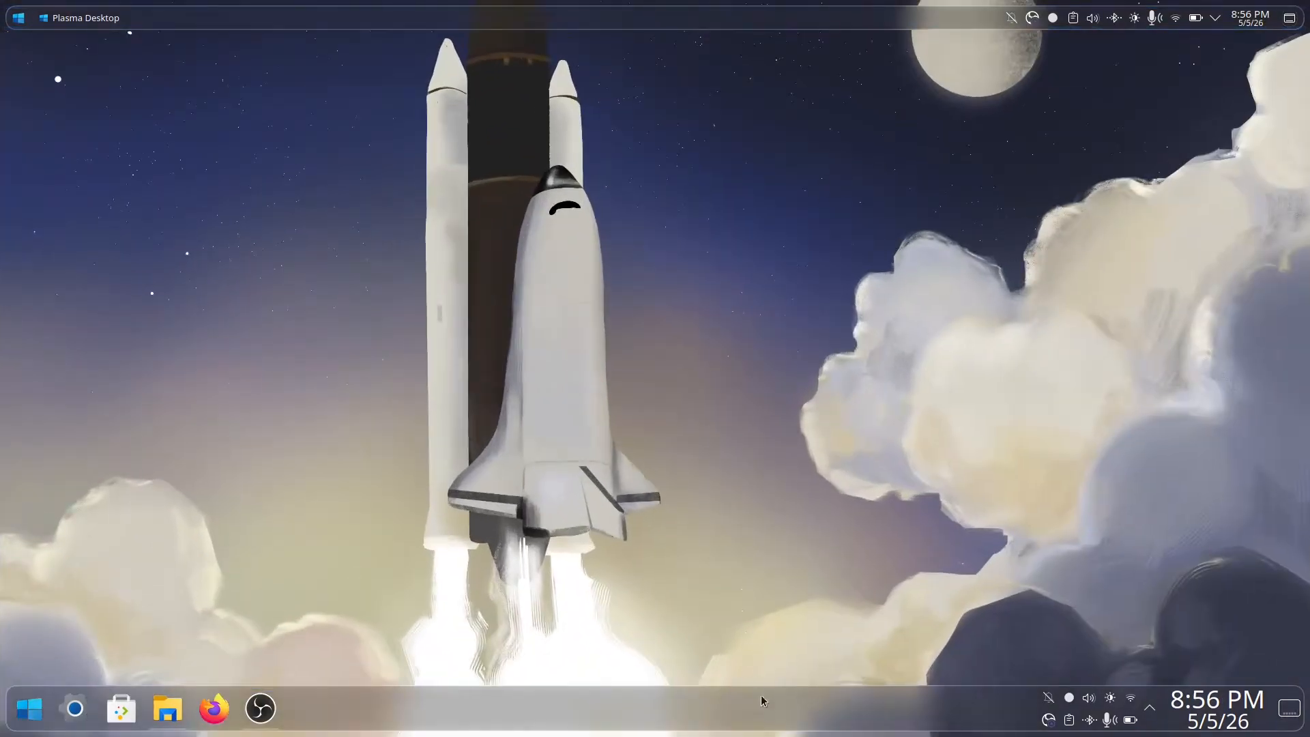
- Open the lower panel's configuration and remove its System Tray, Digital Clock, and Peek at Desktop widgets
right_click(763, 701)
left_click(810, 674)
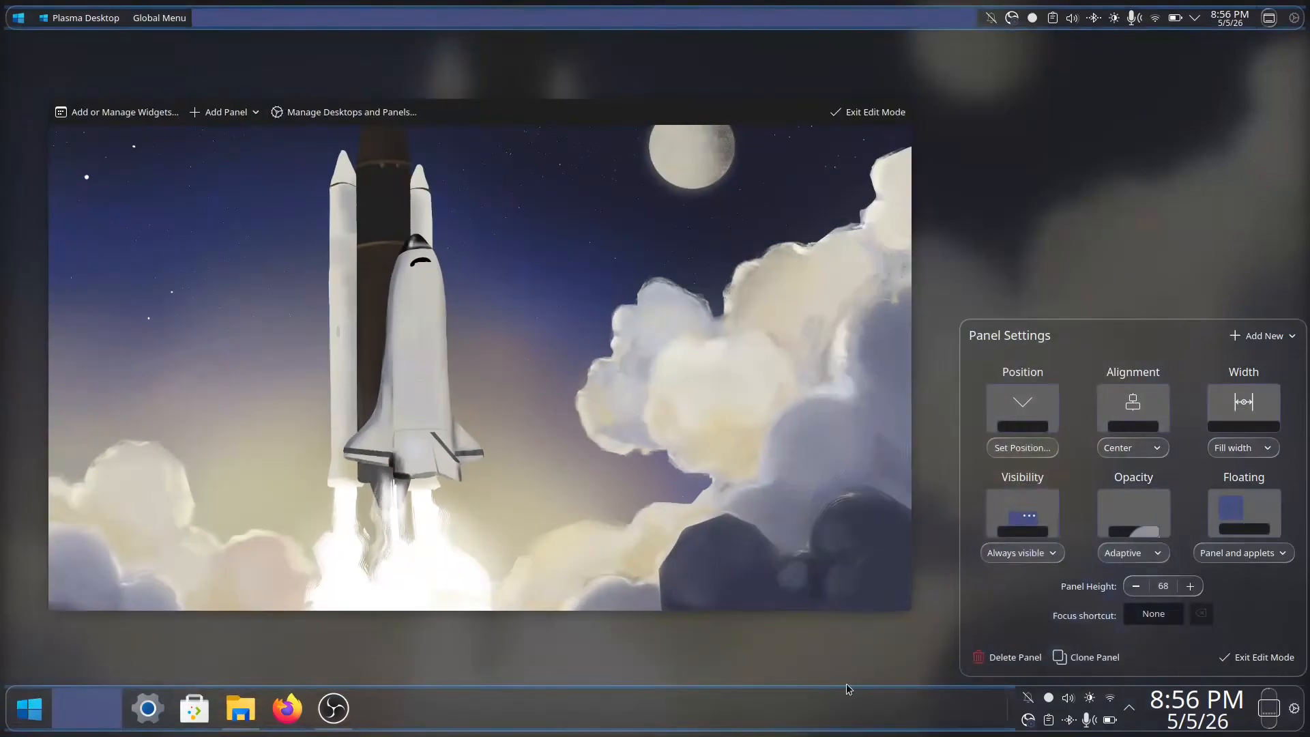
mouse_move(1087, 711)
mouse_move(1203, 716)
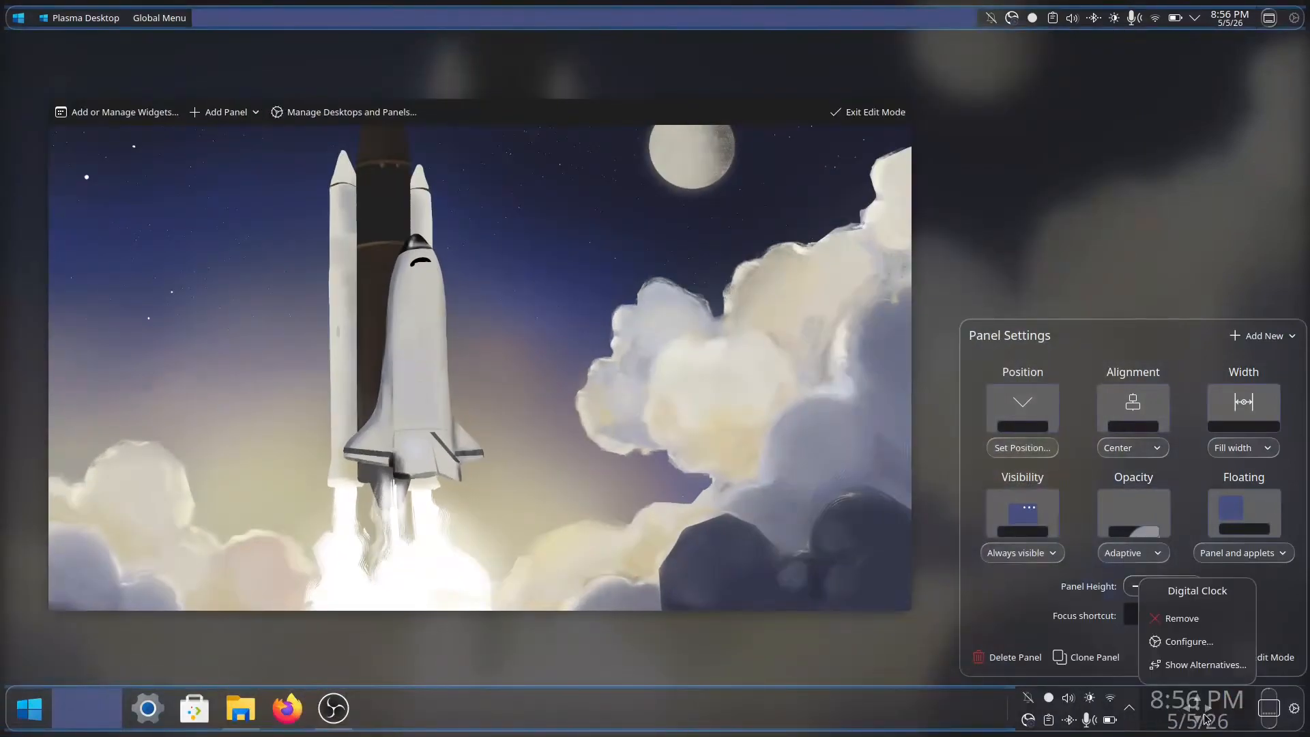
left_click(1065, 636)
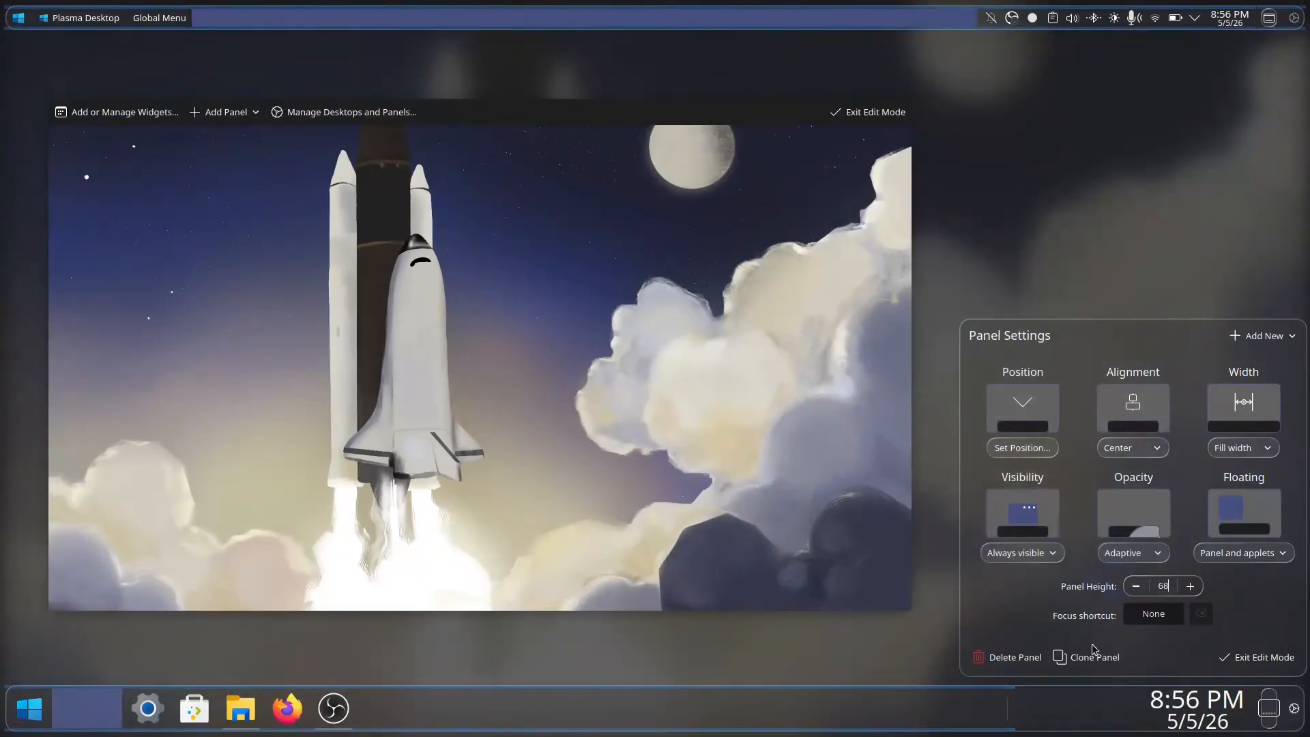
mouse_move(1171, 696)
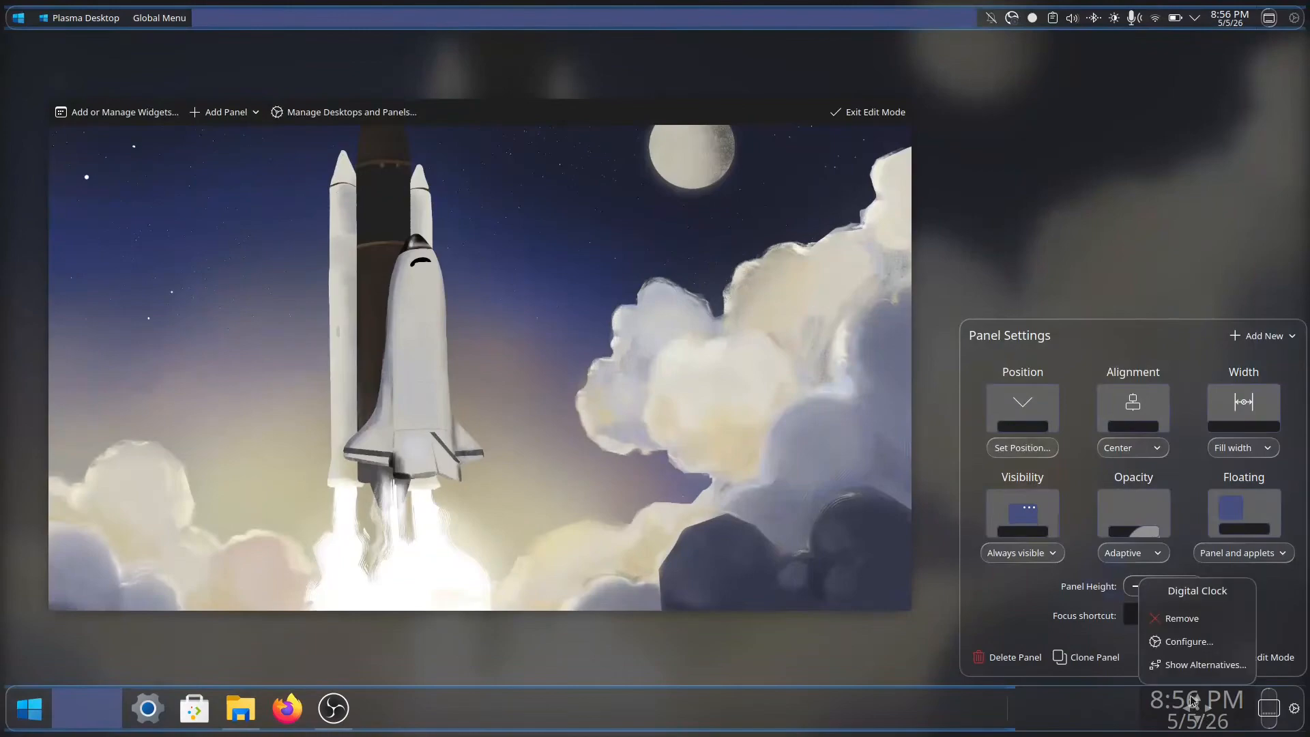
left_click(1187, 618)
mouse_move(1277, 713)
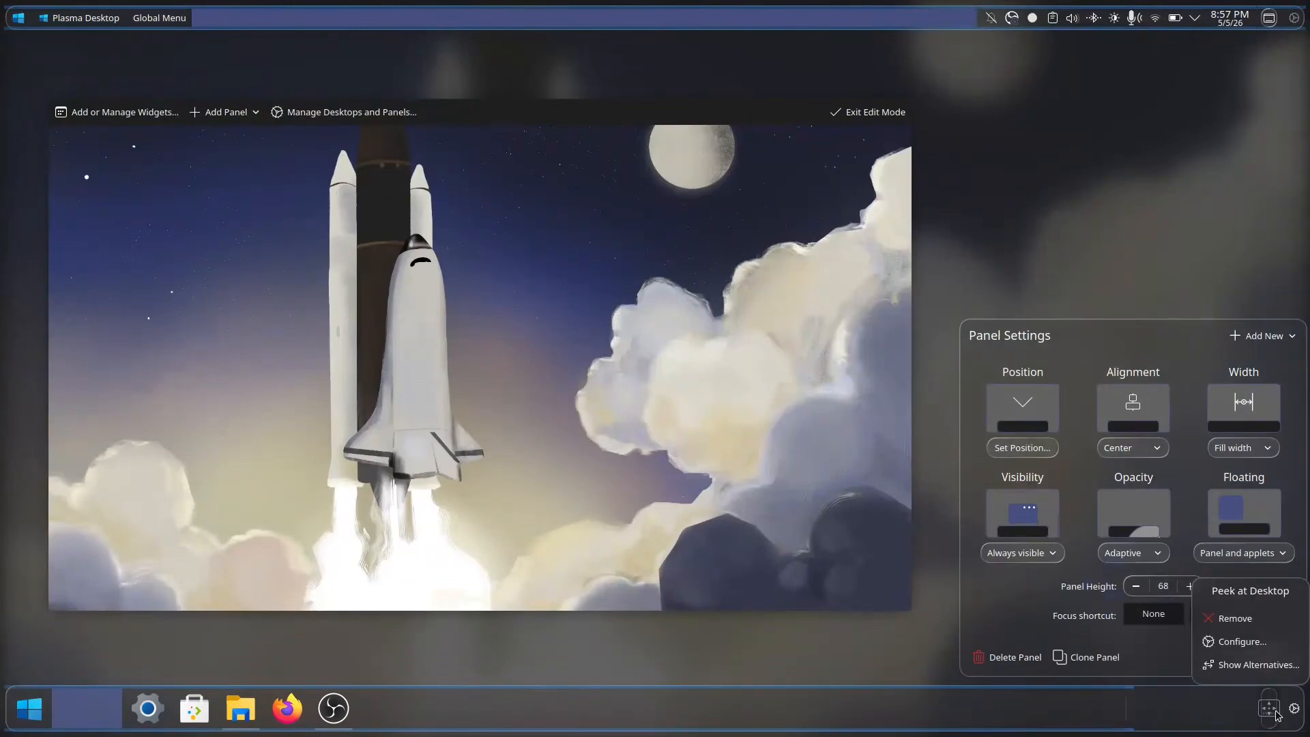
left_click(1261, 620)
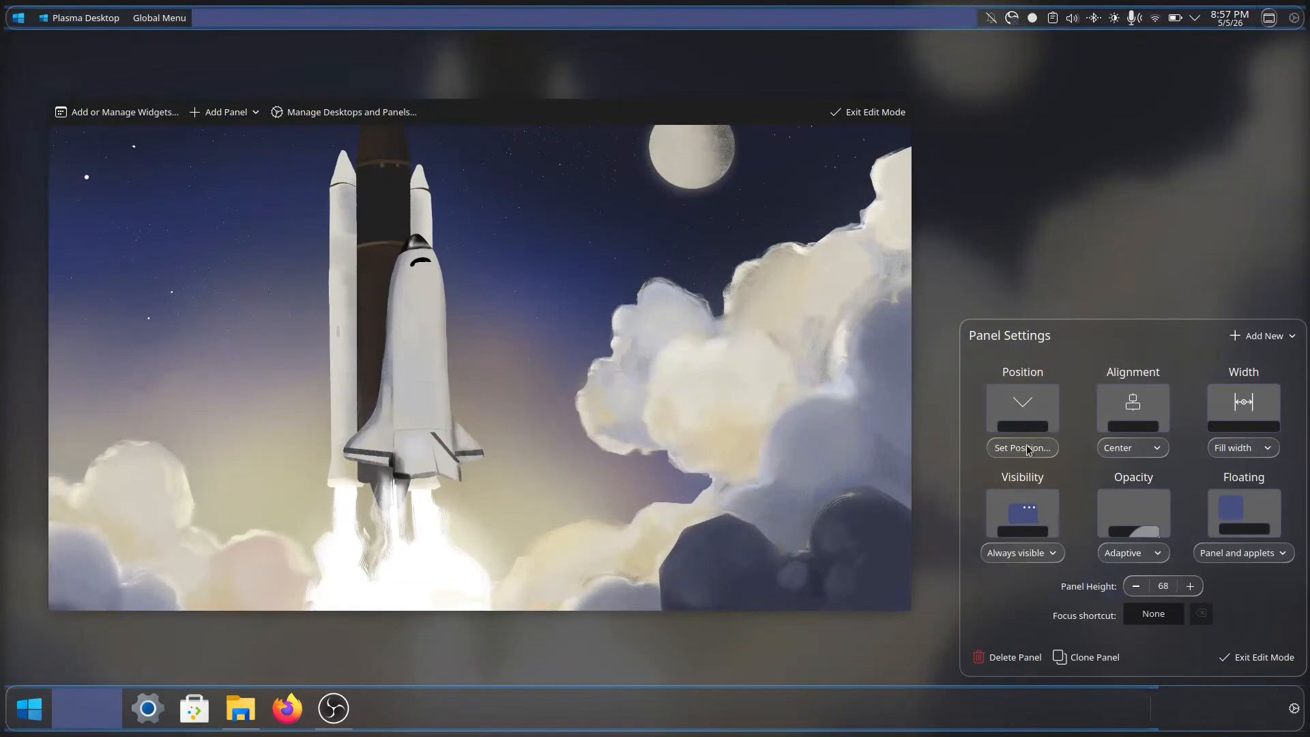
- Keep the lower panel's alignment at Center, set its width to Fit content, and leave edit mode
left_click(1146, 449)
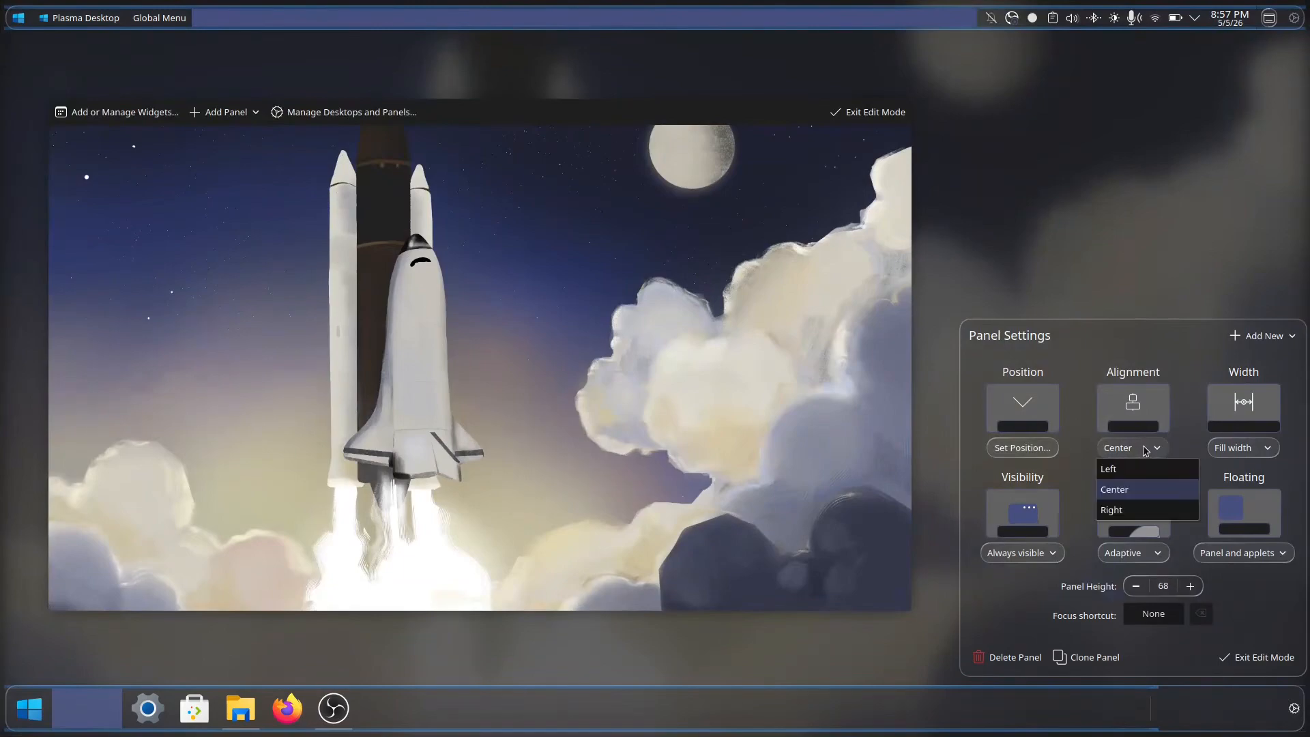
left_click(1146, 449)
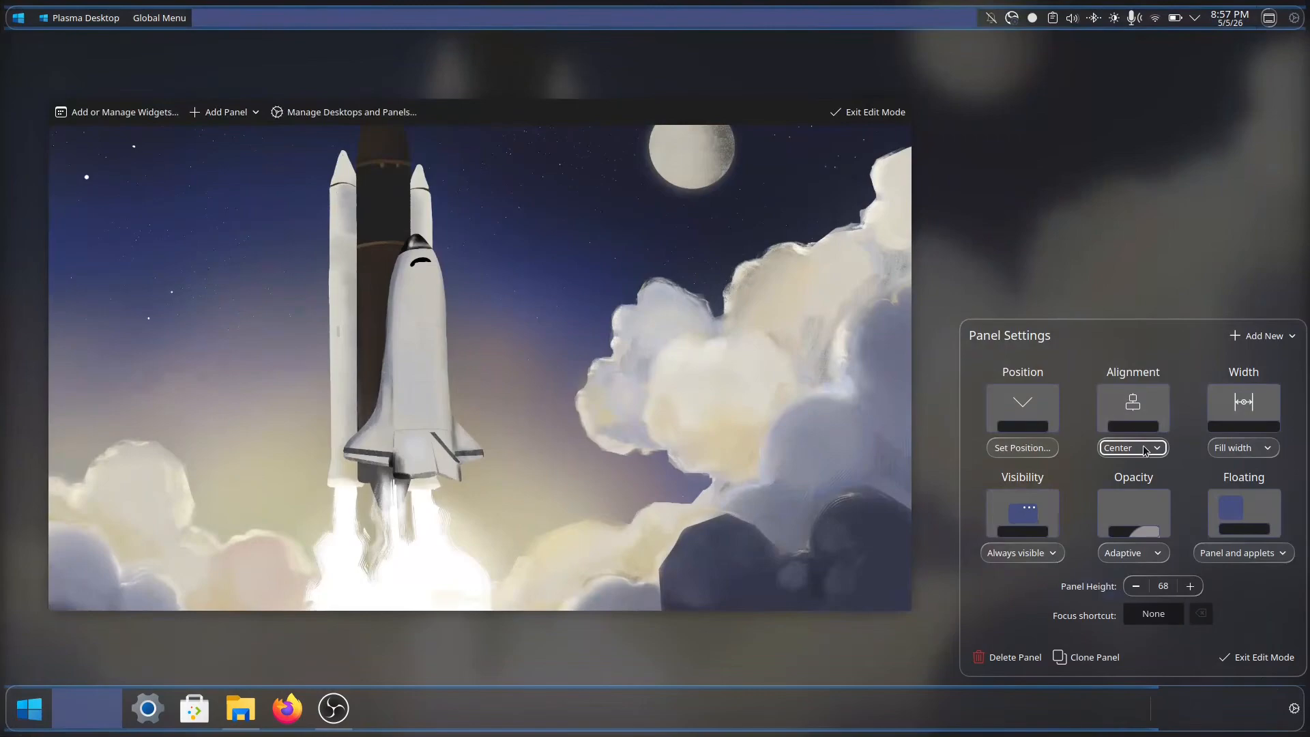
left_click(1242, 449)
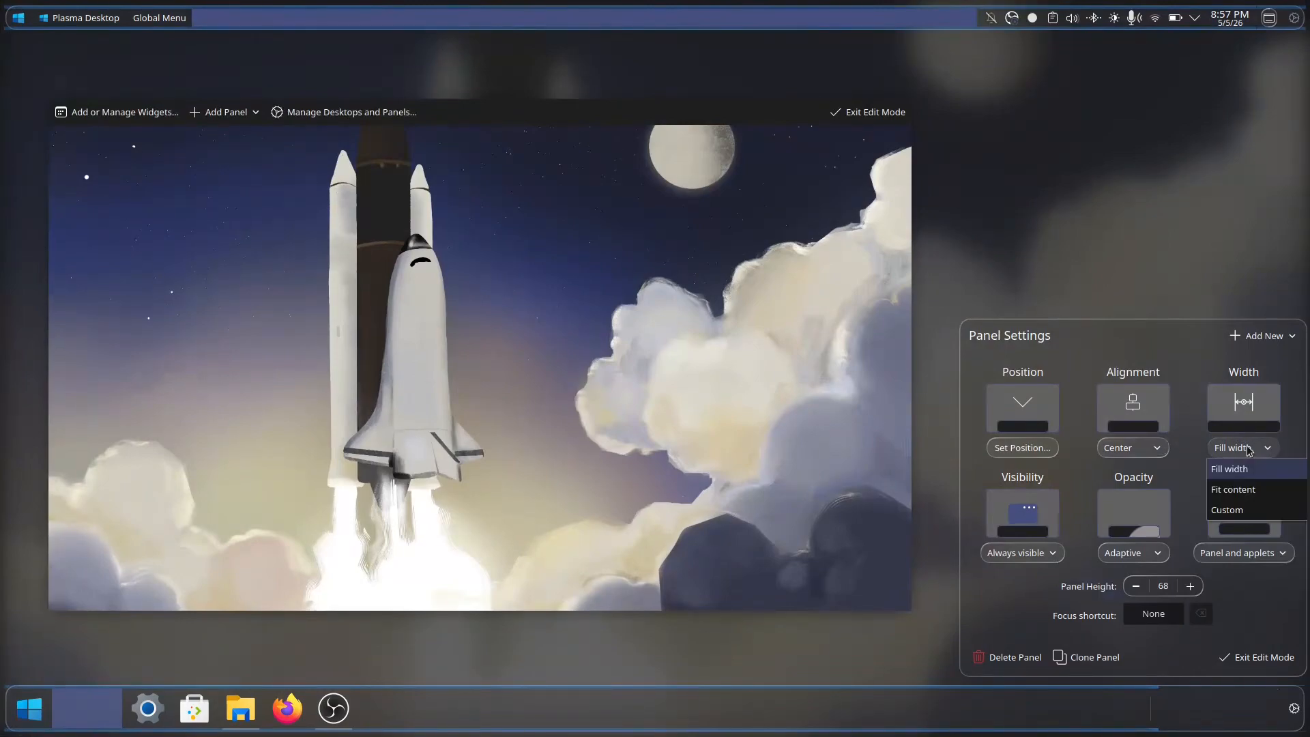
left_click(1260, 489)
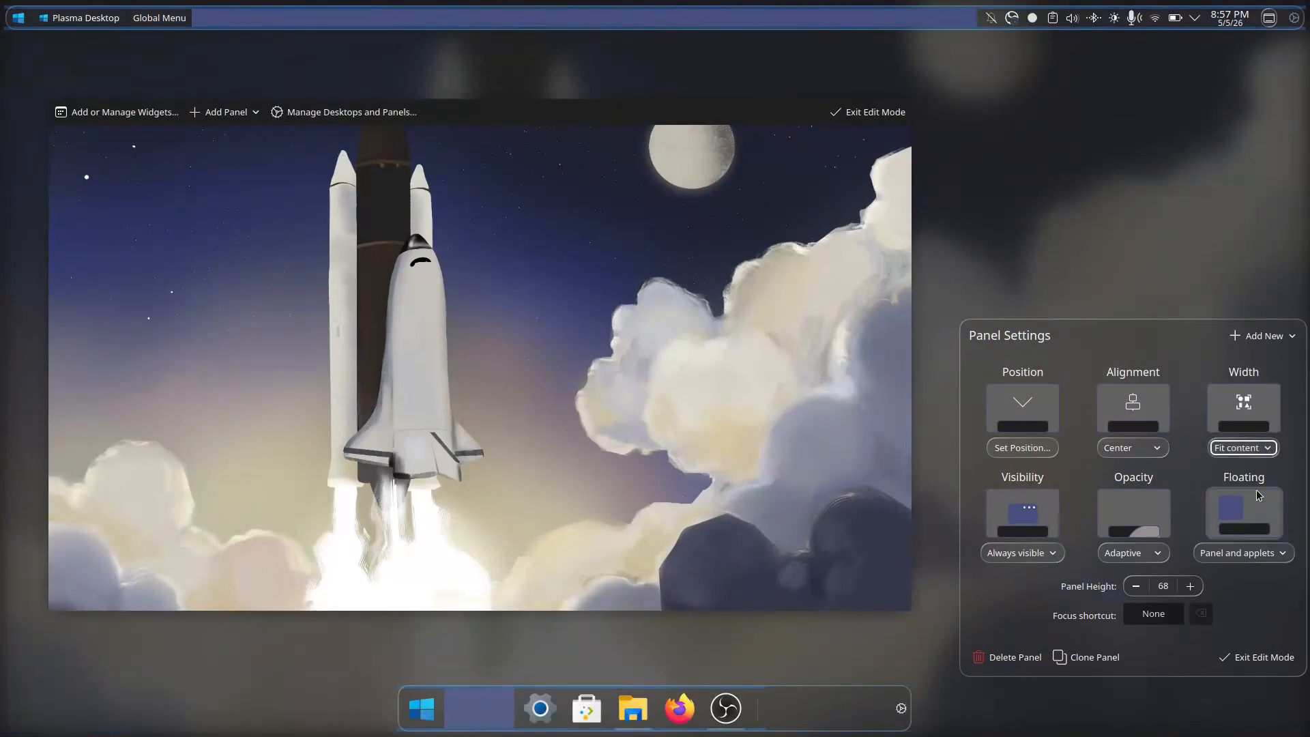
left_click(1269, 657)
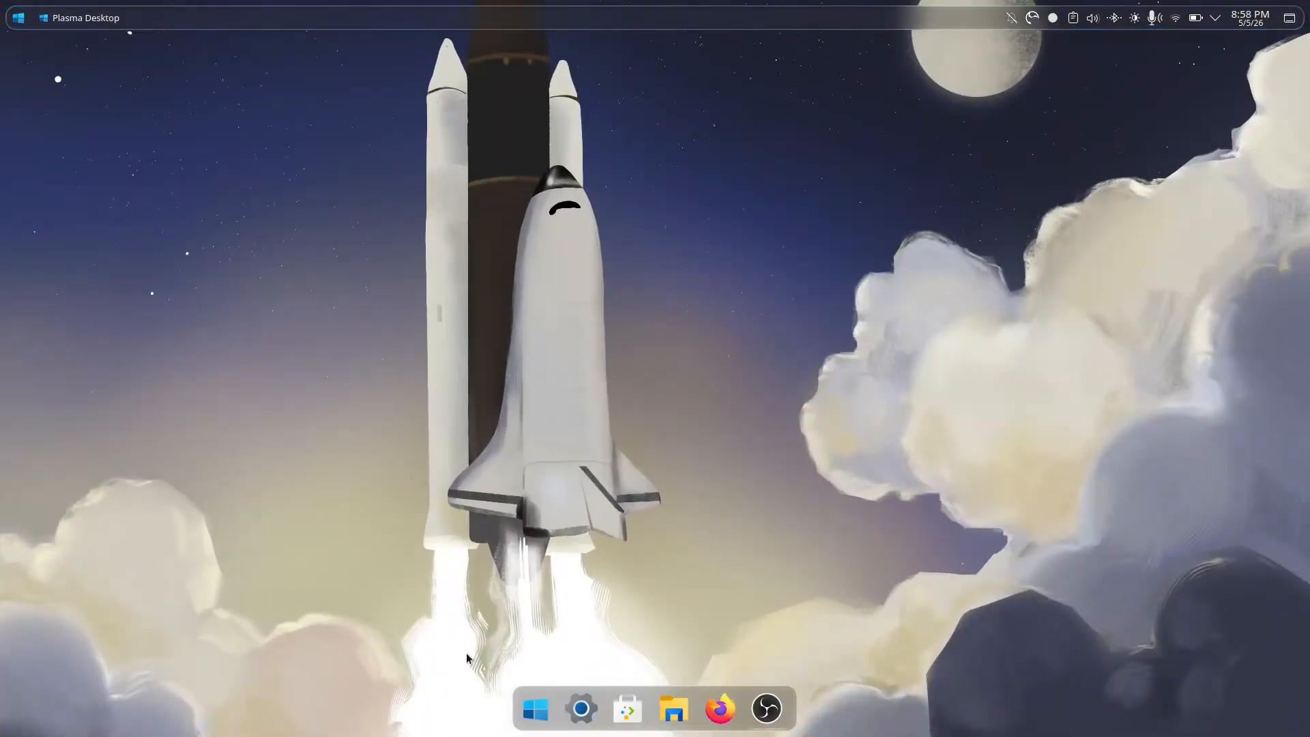
- In System Settings, apply the Mkos-Big-Sur-Night icon theme and close the settings window
left_click(568, 694)
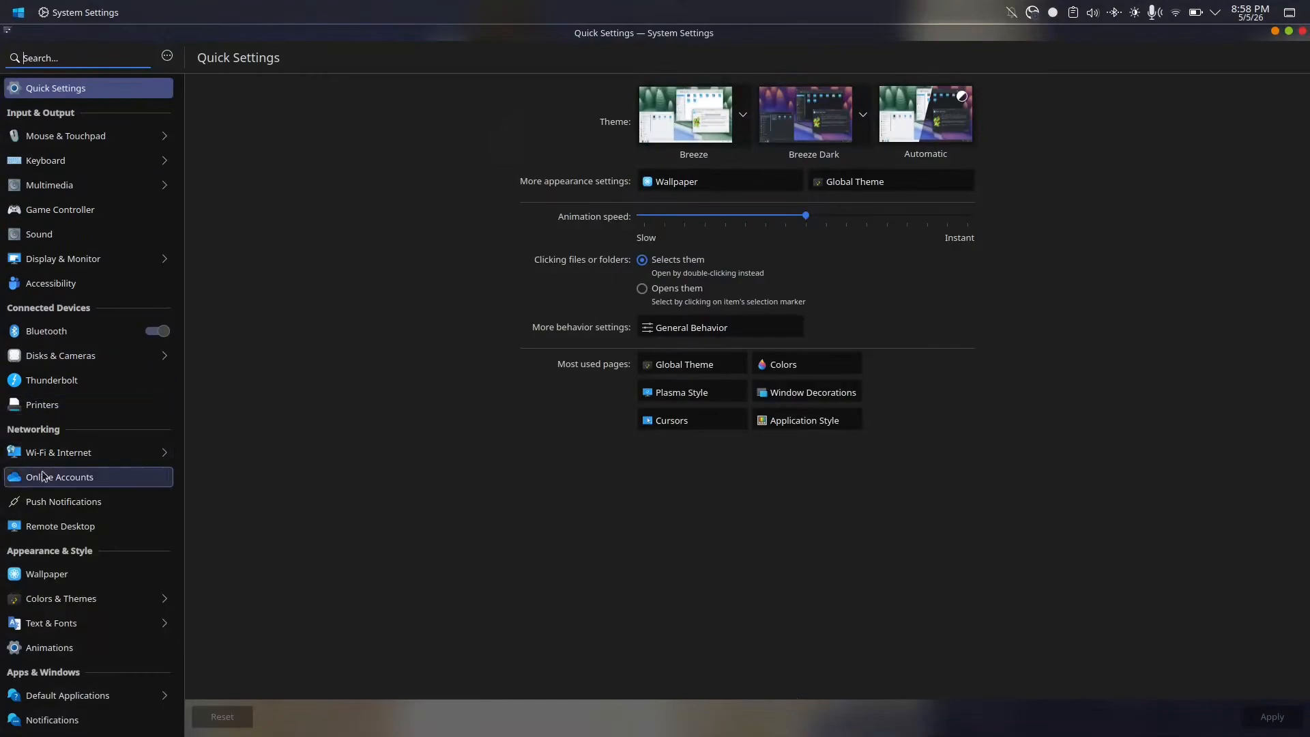
left_click(61, 600)
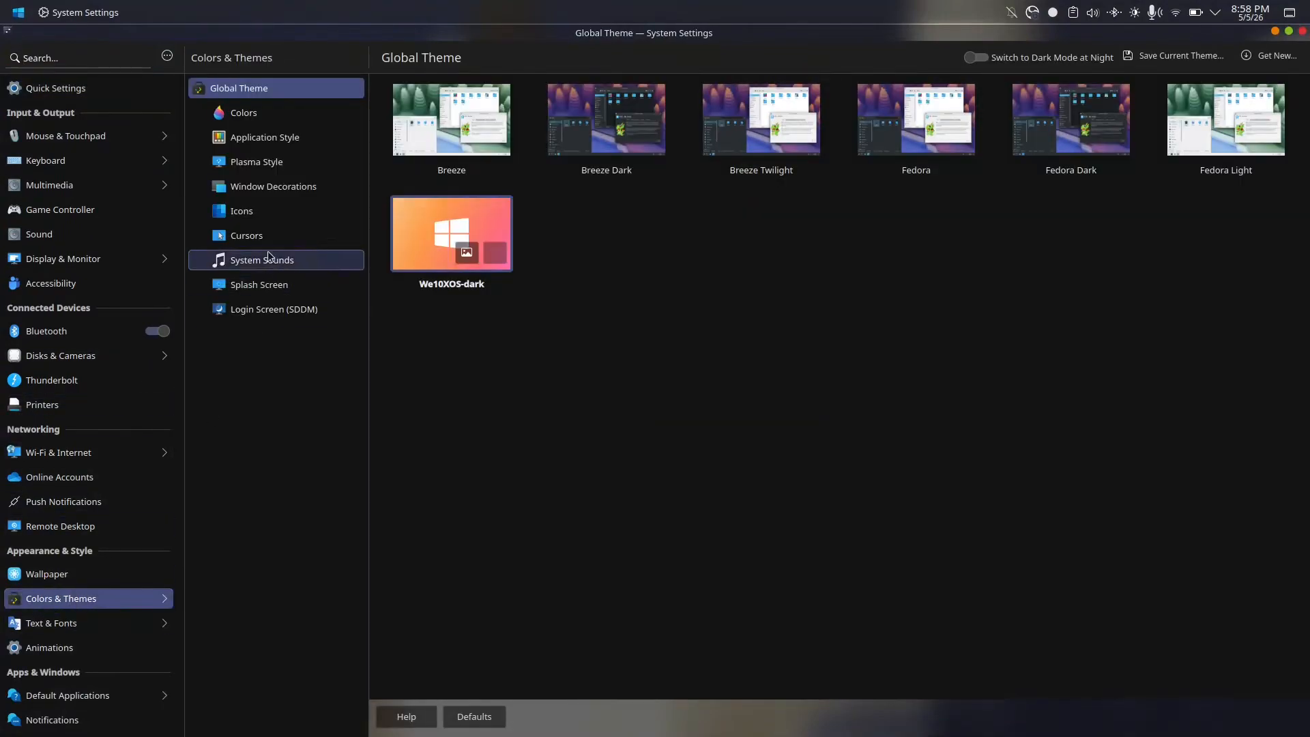
left_click(263, 214)
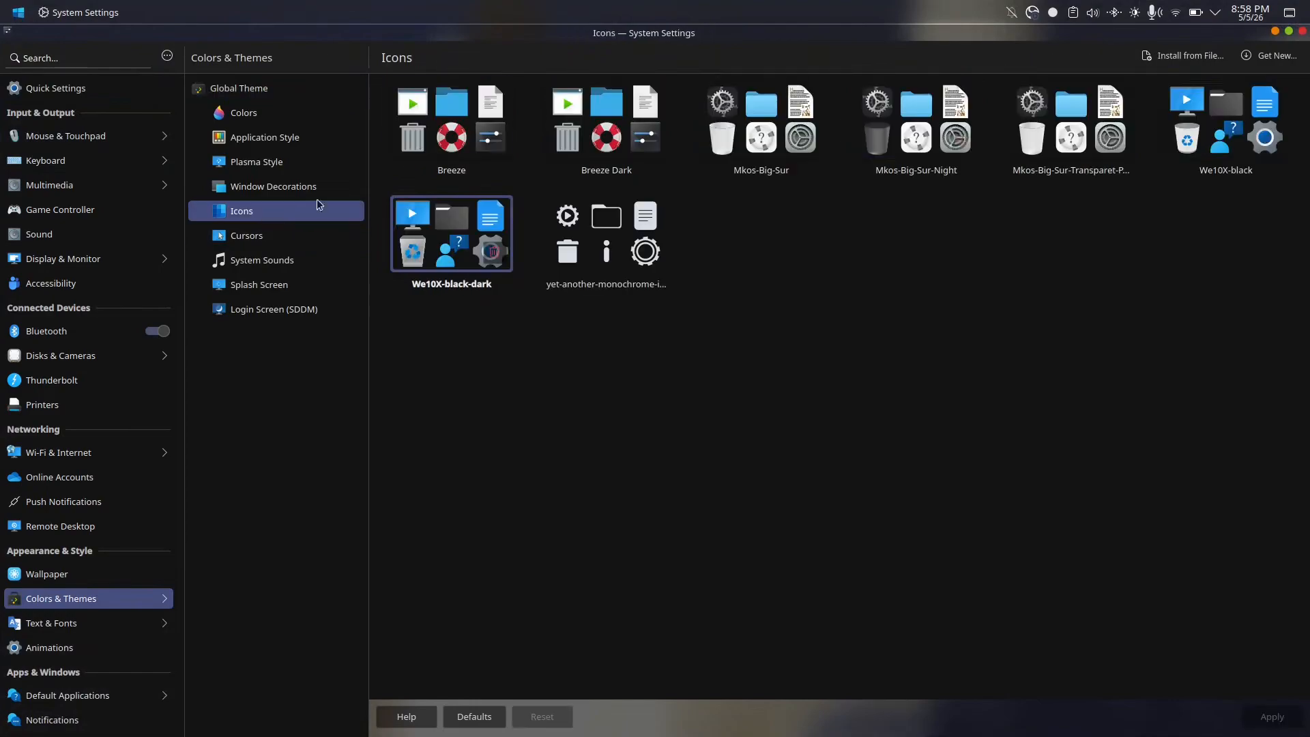
left_click(1203, 130)
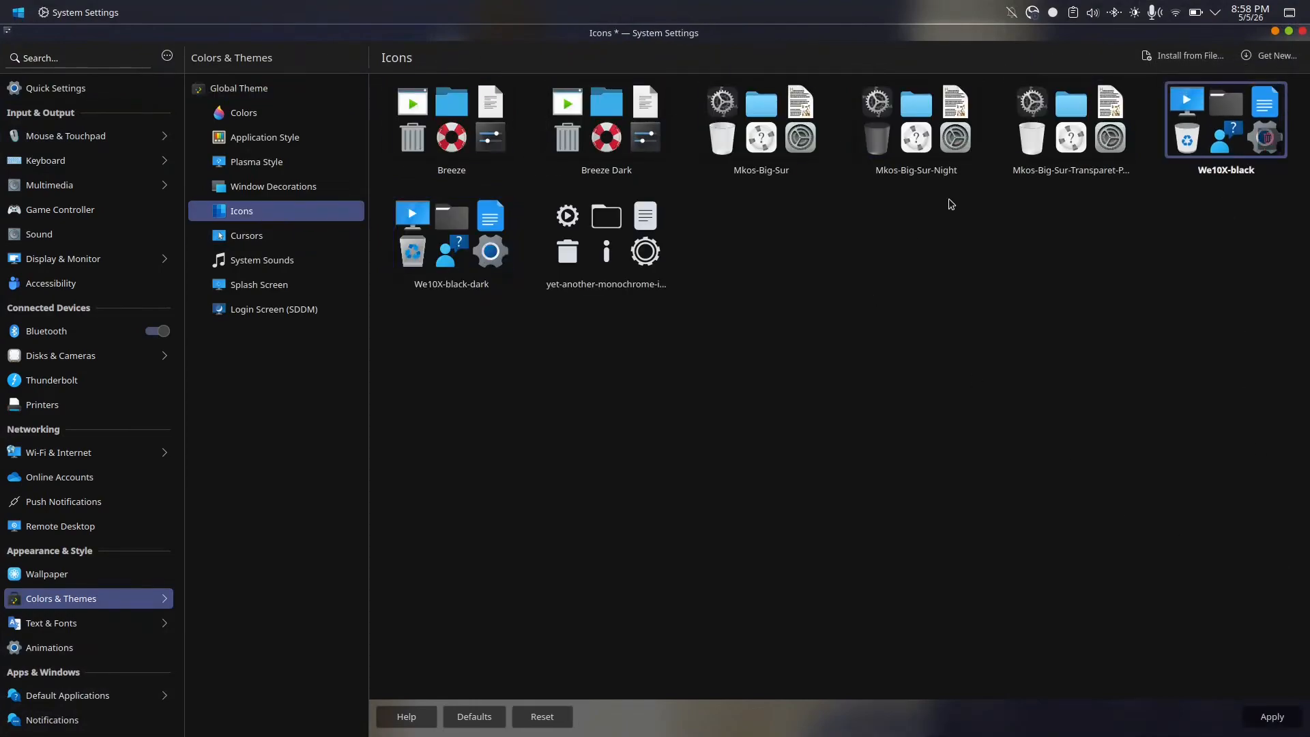
left_click(909, 152)
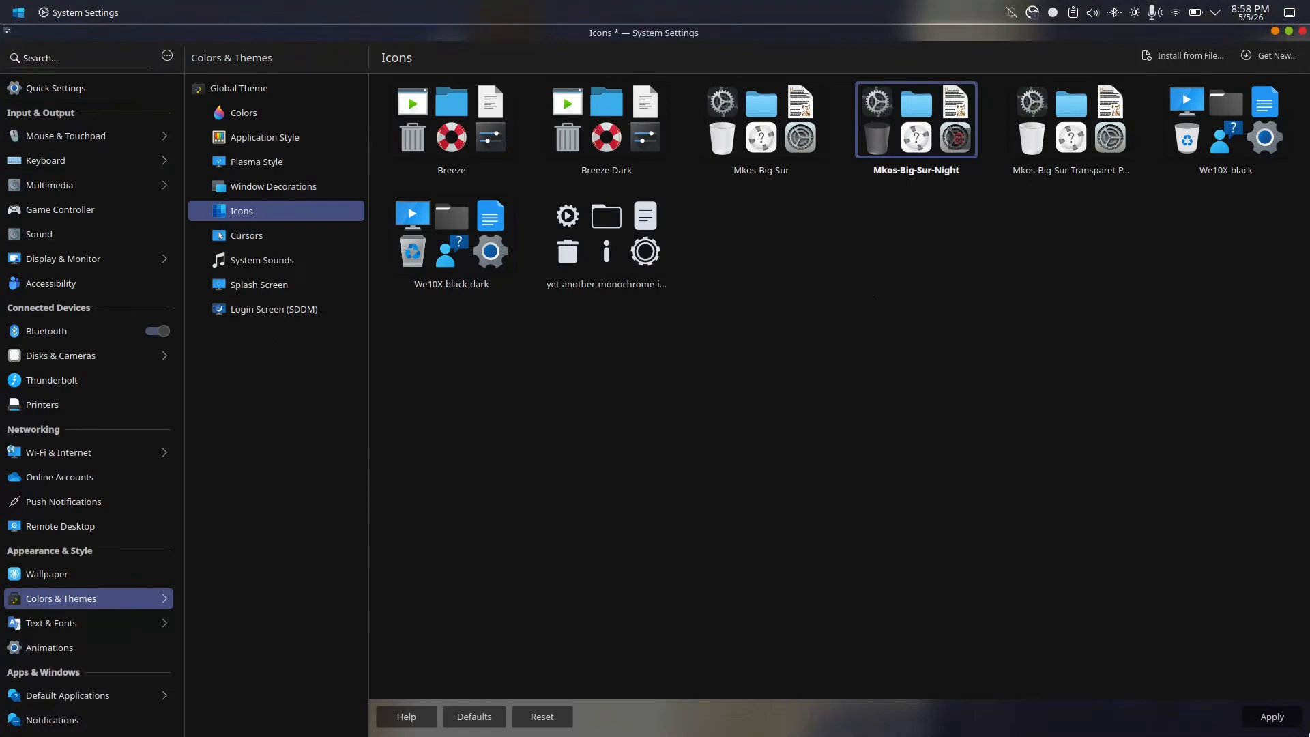
left_click(1273, 718)
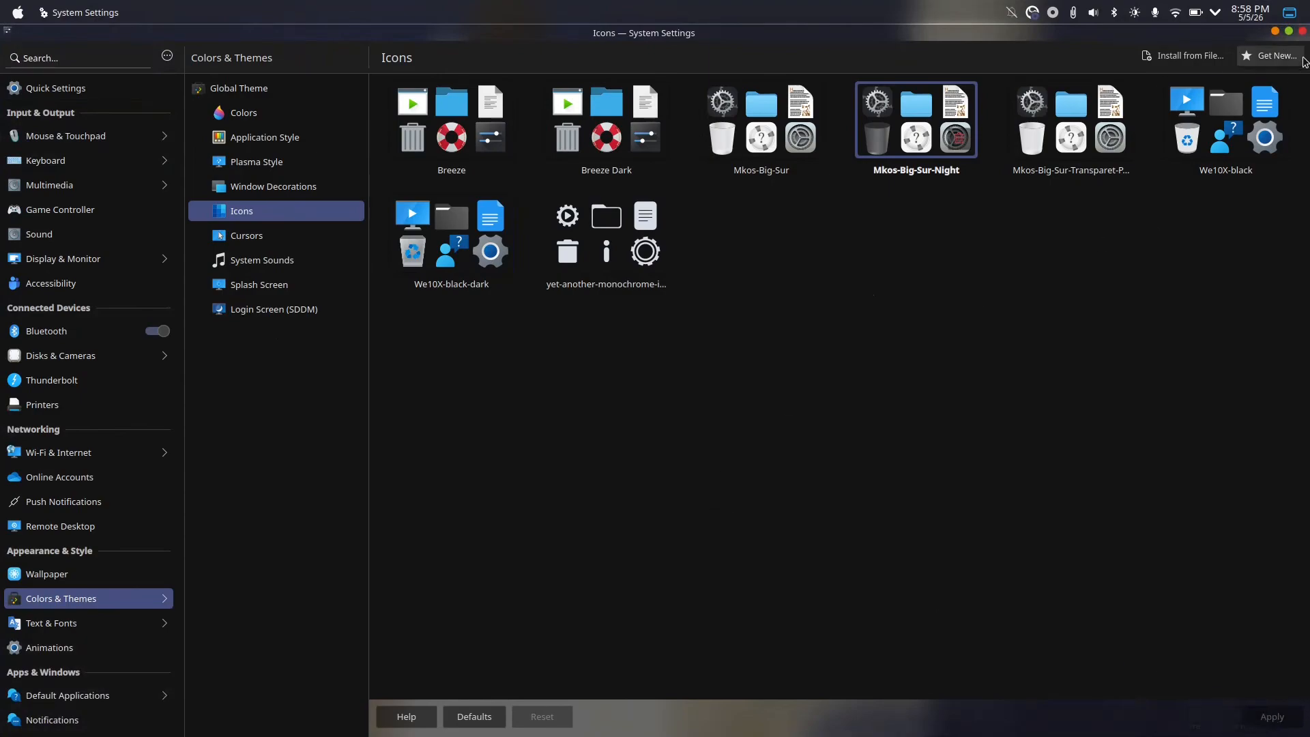
left_click(1303, 32)
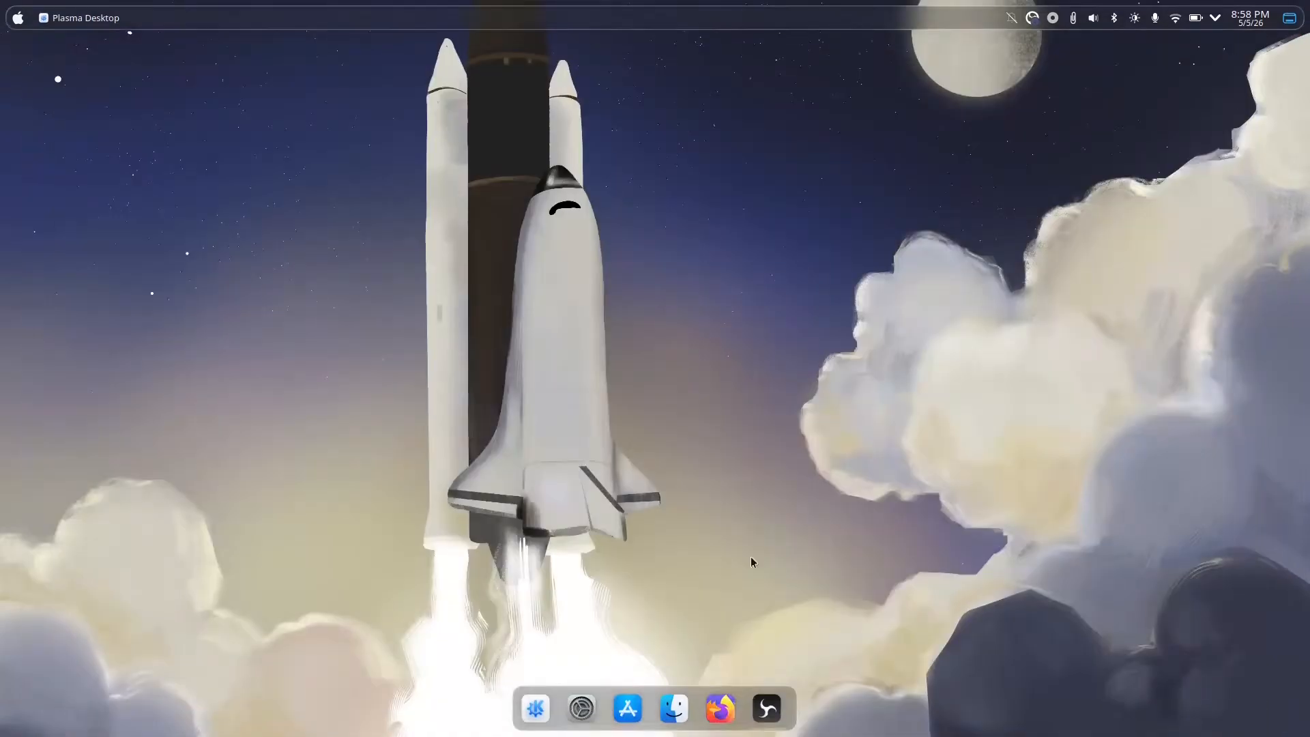
- Open the application launcher from the dock to examine its icons, then close it
left_click(535, 711)
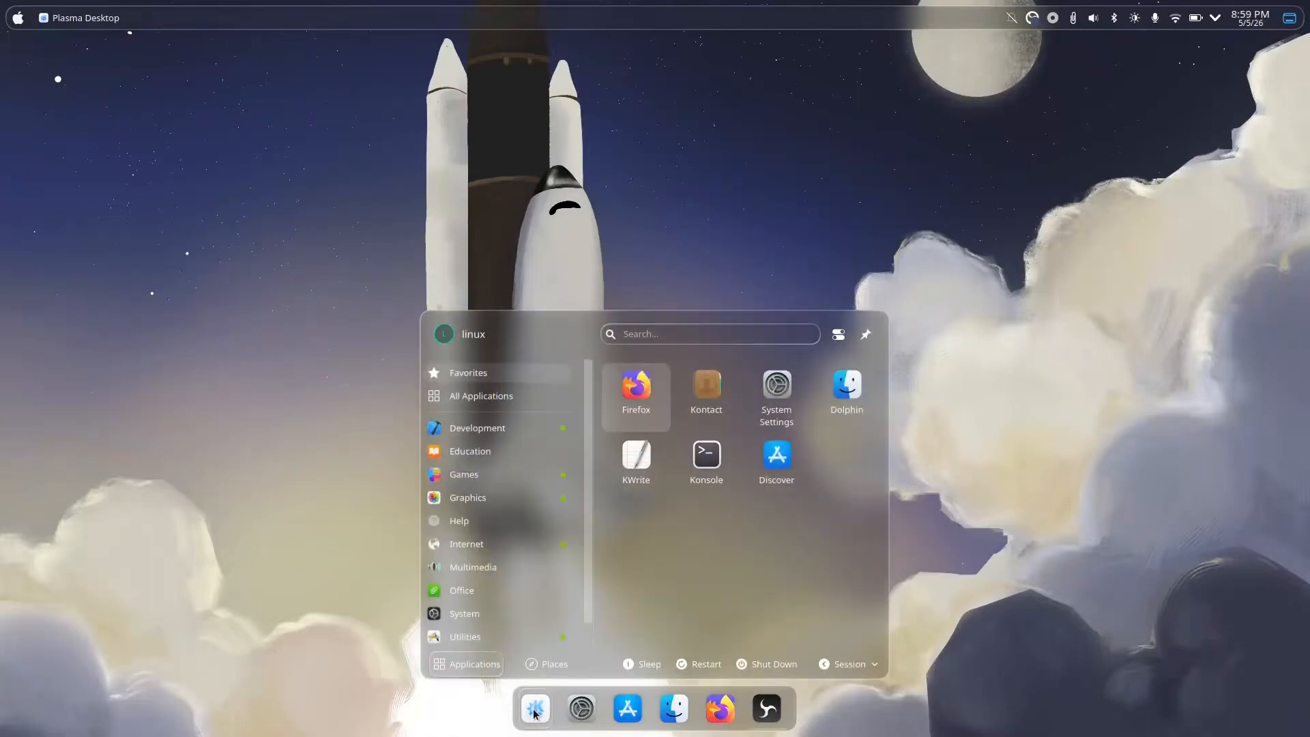
left_click(535, 714)
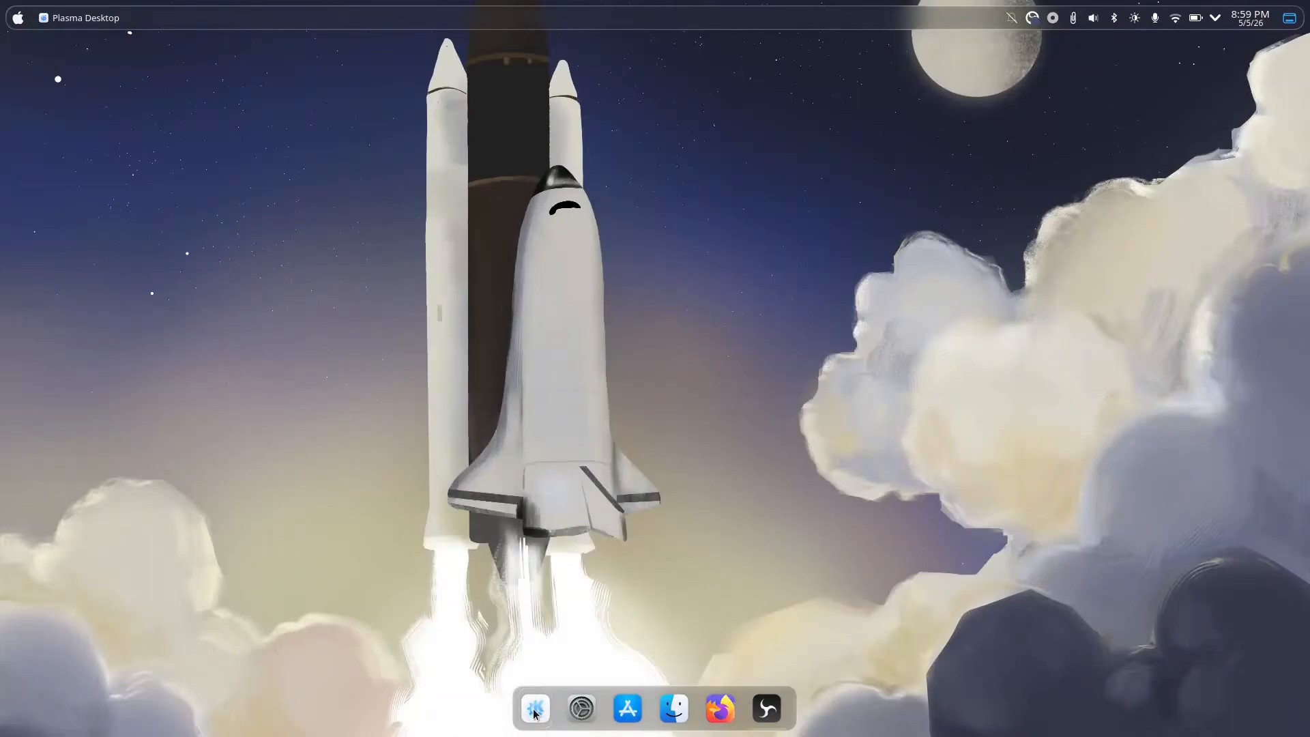
left_click(535, 713)
left_click(535, 714)
left_click(535, 713)
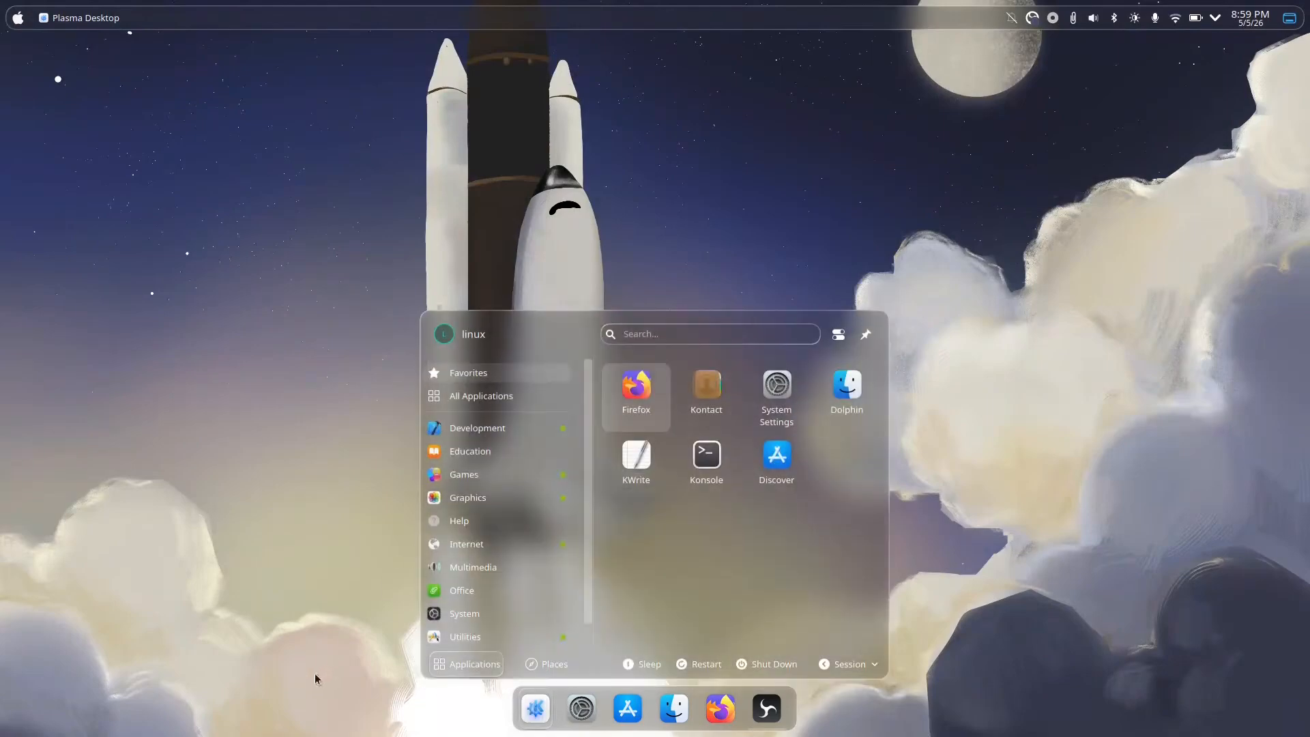
right_click(366, 524)
left_click(703, 614)
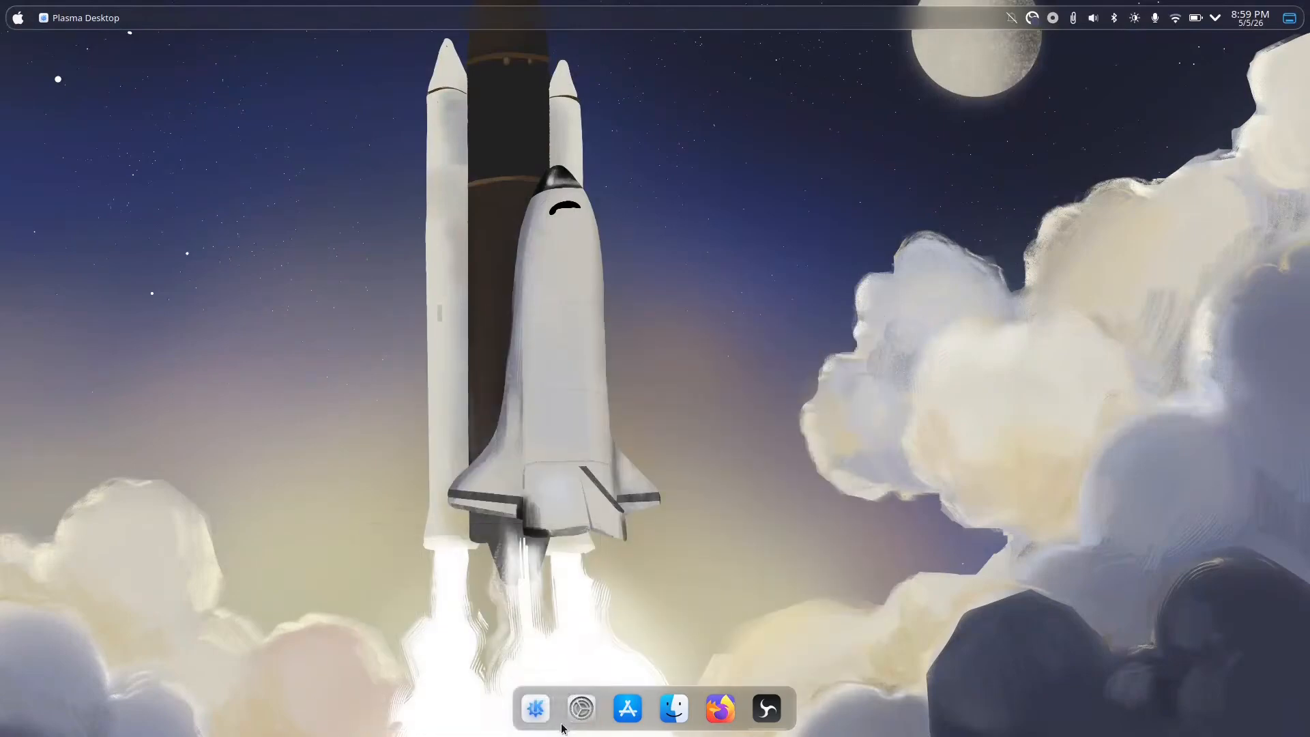
- Open the dock's configuration, search the widgets for "kd", and add KDE control station at the end of the dock
right_click(561, 725)
left_click(614, 710)
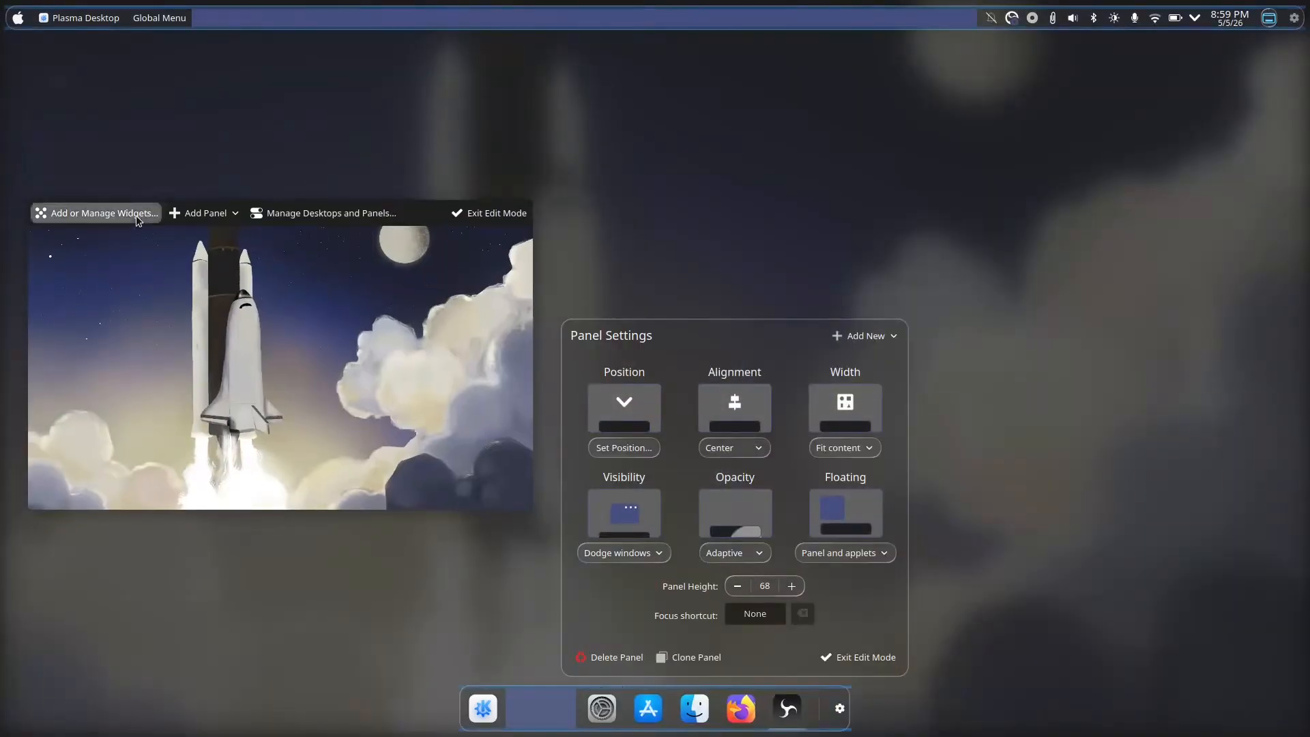
left_click(136, 219)
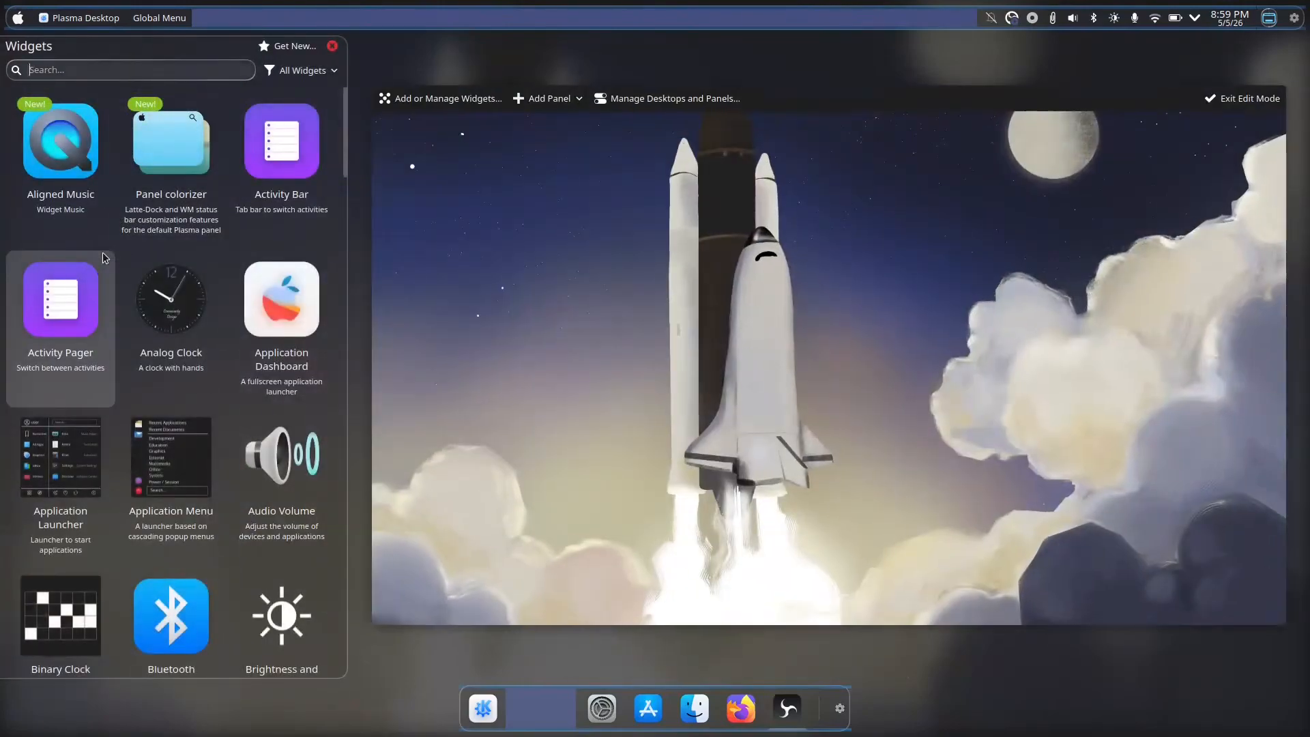
type("kd")
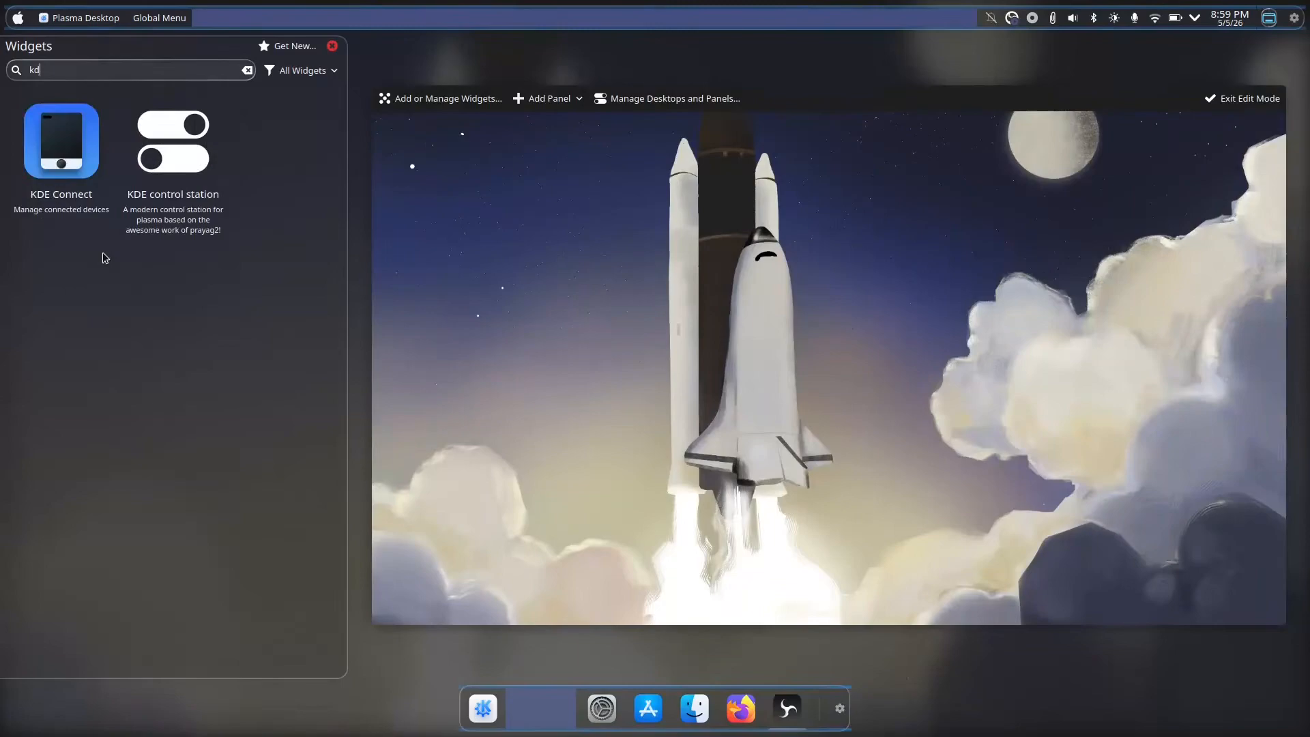
left_click_drag(174, 157, 822, 704)
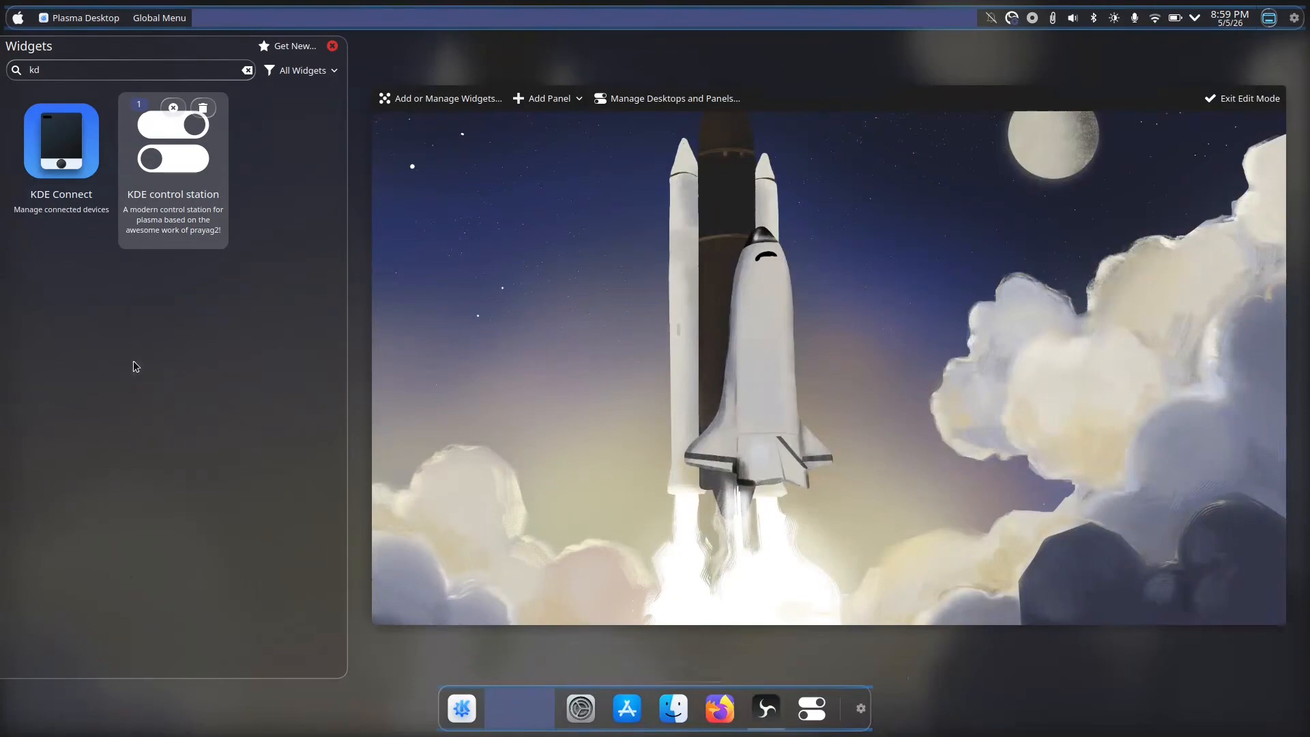
- Search the widgets for "cal" and add Calculator to the dock right after KDE control station
left_click(247, 70)
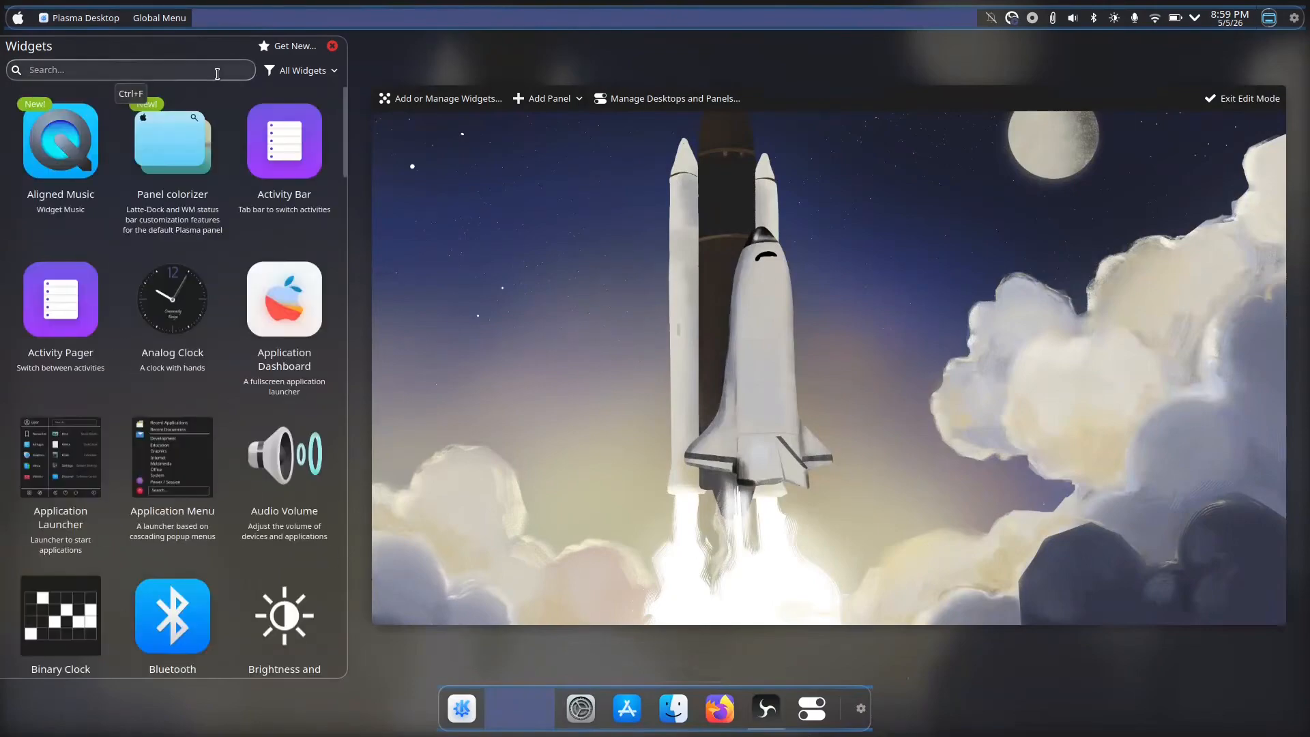
type("cal")
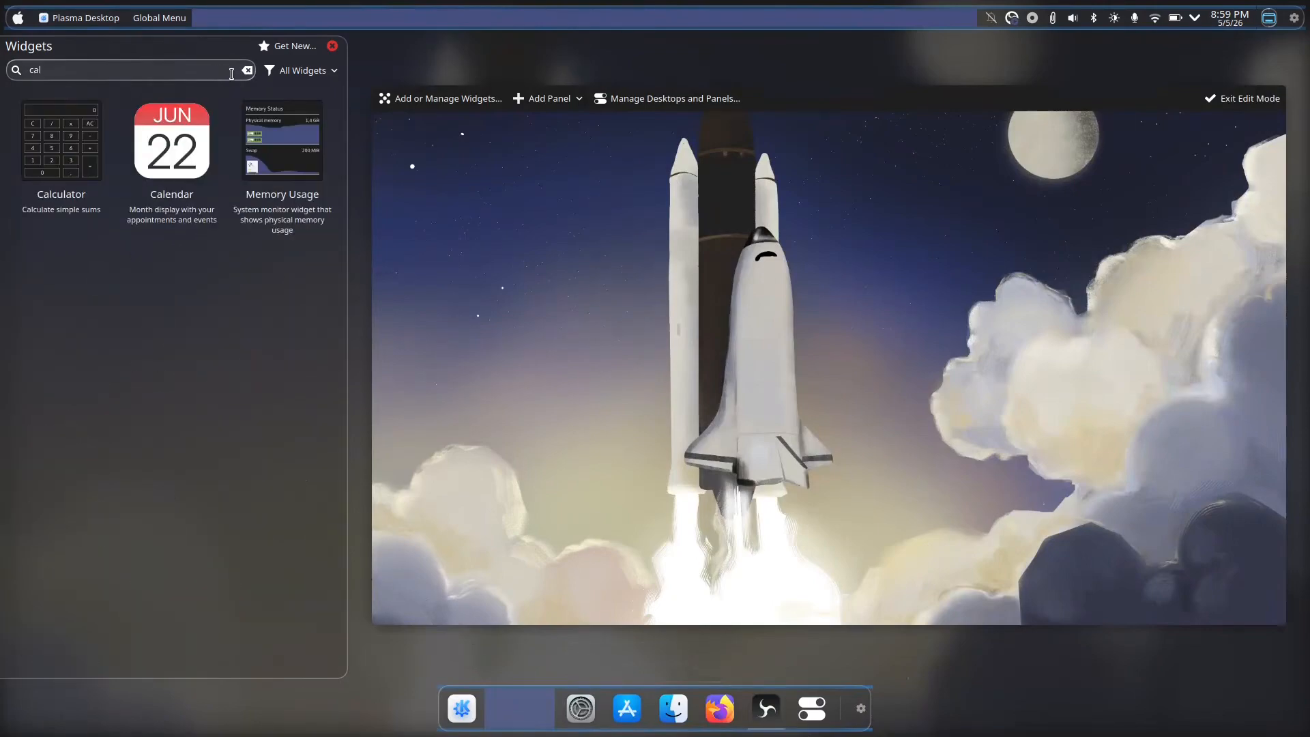
left_click_drag(61, 143, 832, 710)
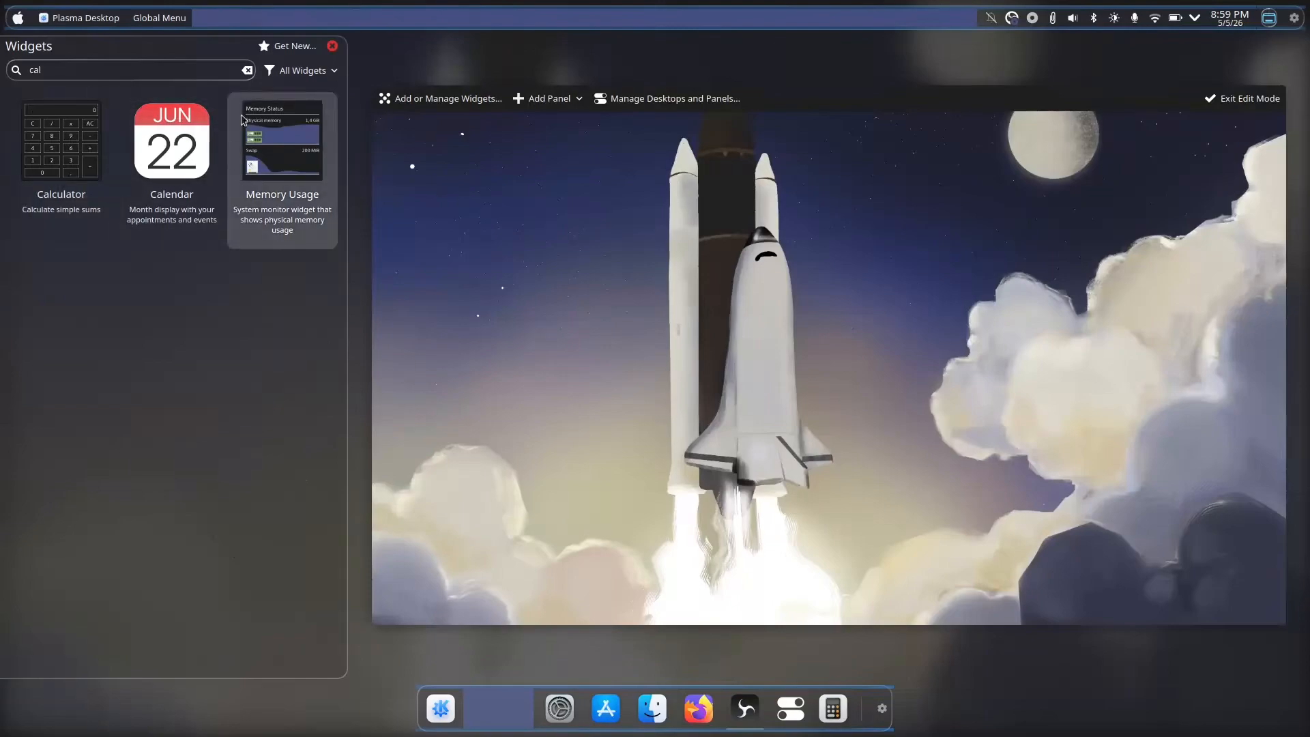
- Search the widgets for "sim", add simple separator to the dock just before KDE control station, and exit edit mode
left_click(247, 70)
type("s")
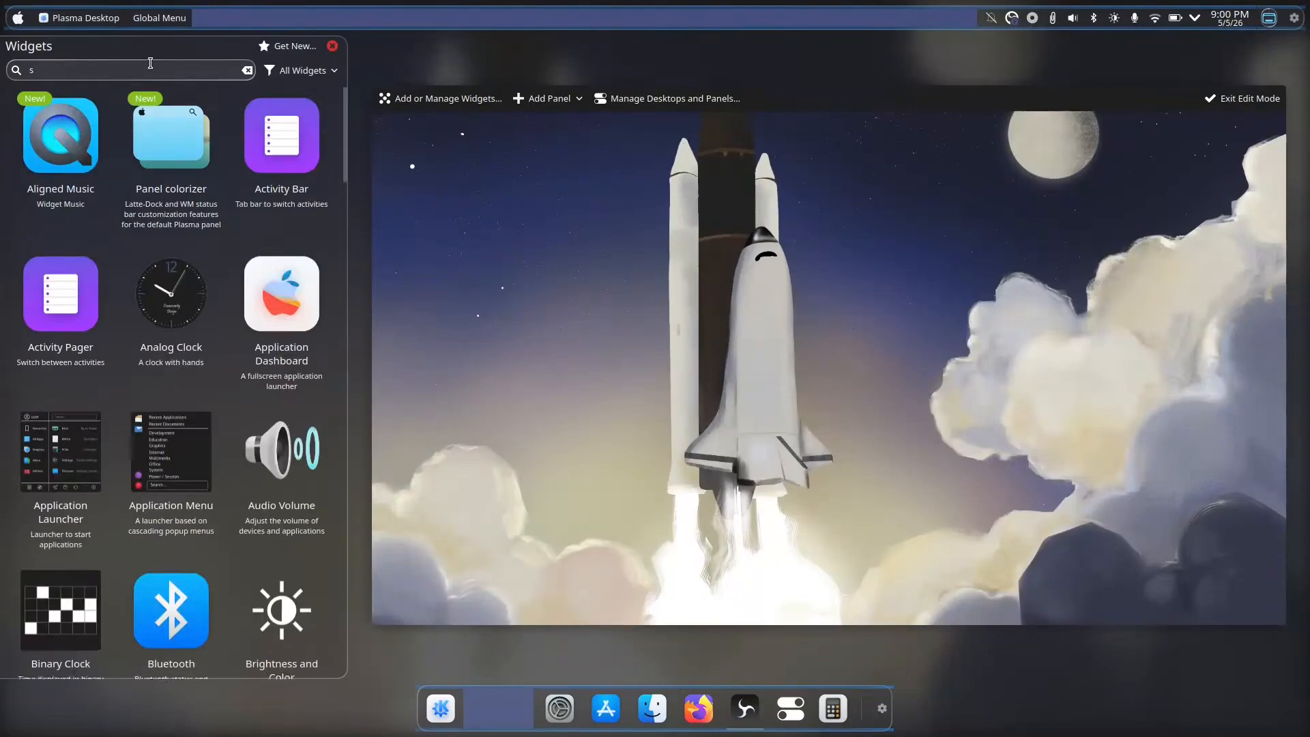
type("im")
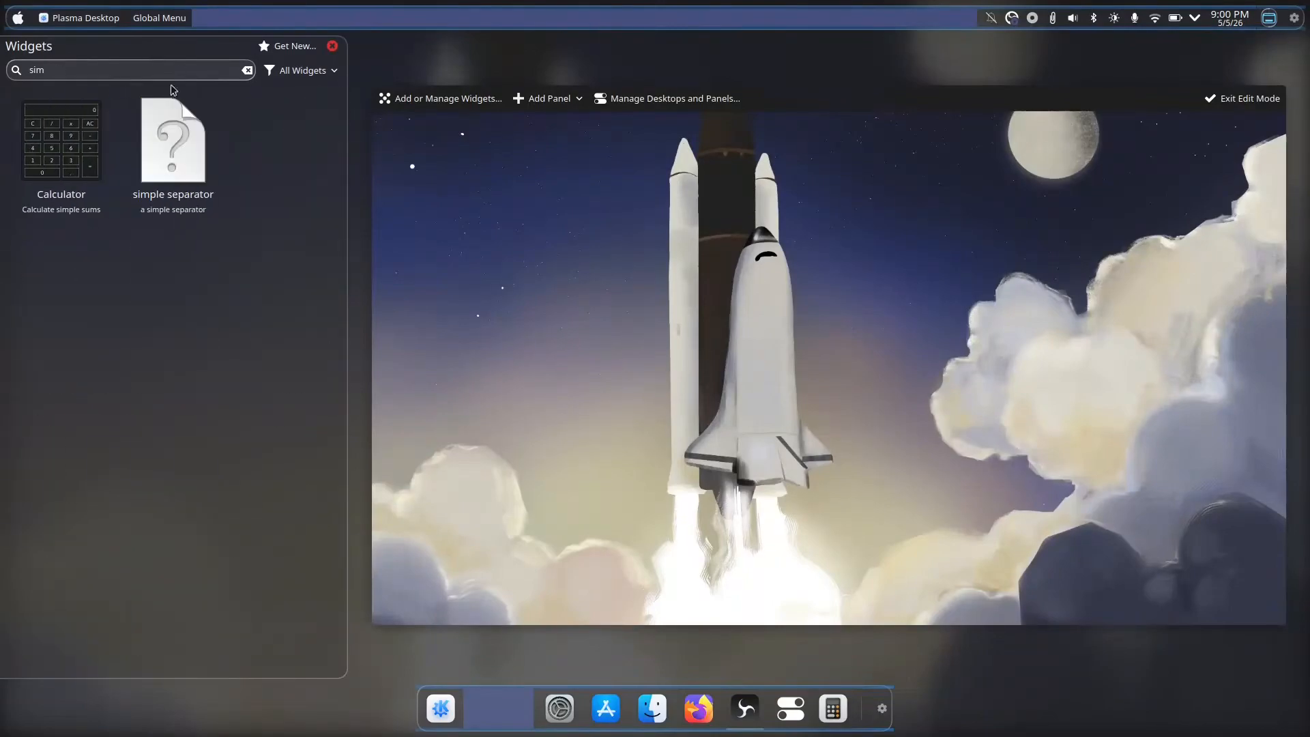
left_click_drag(162, 171, 759, 712)
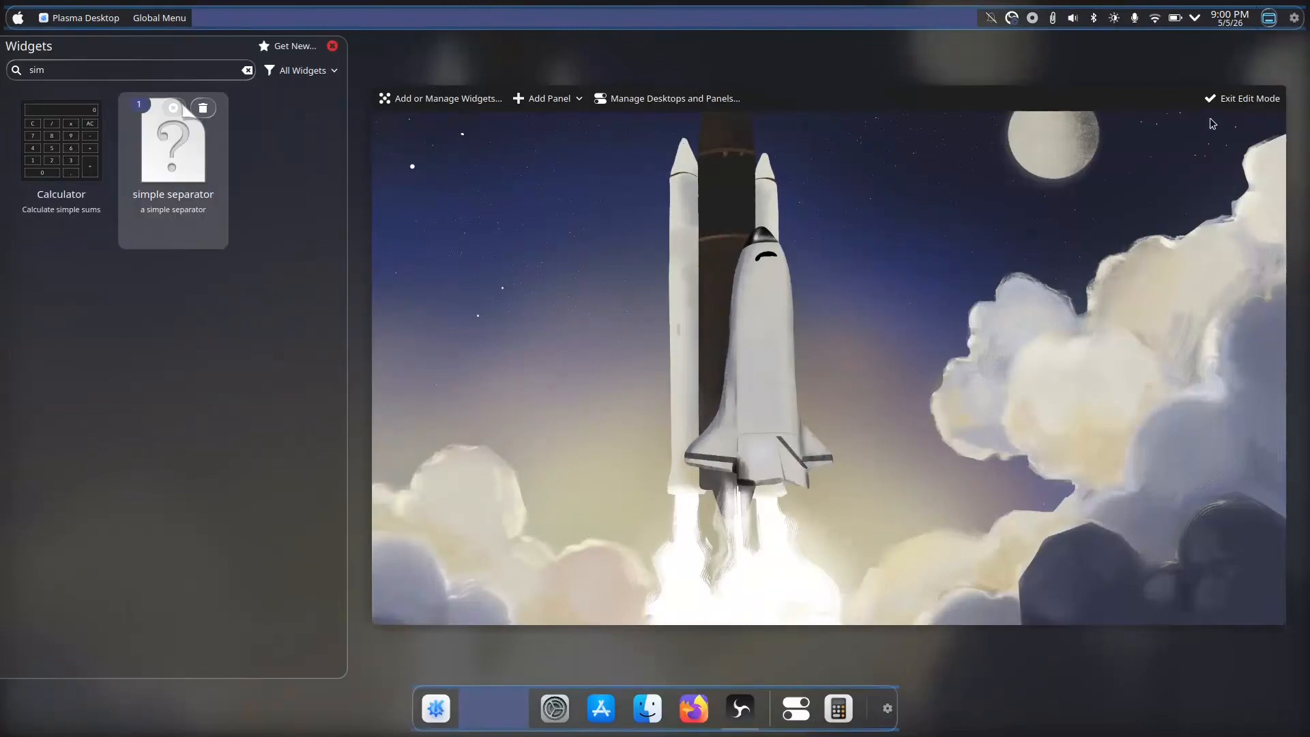
left_click(1226, 101)
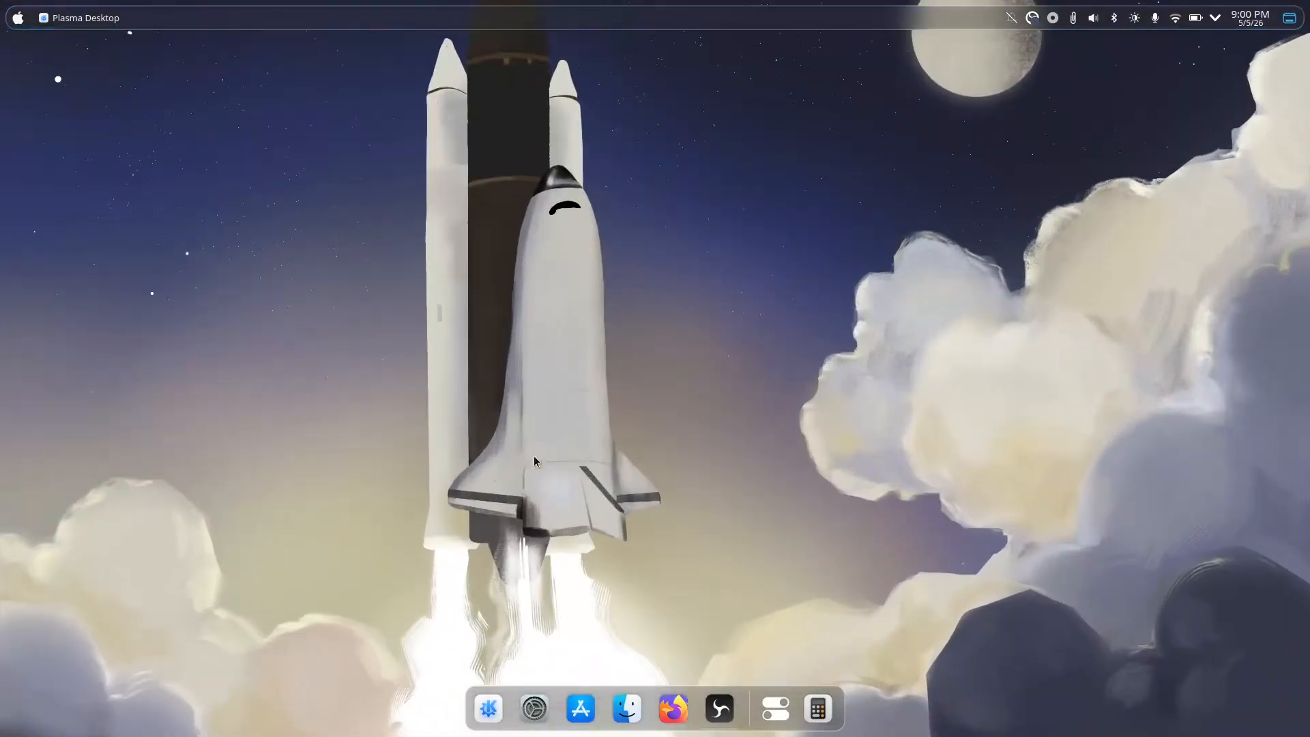
- Open the KDE control station and Calculator widgets from the dock to check them, and close them again
left_click(776, 709)
left_click(782, 720)
left_click(818, 716)
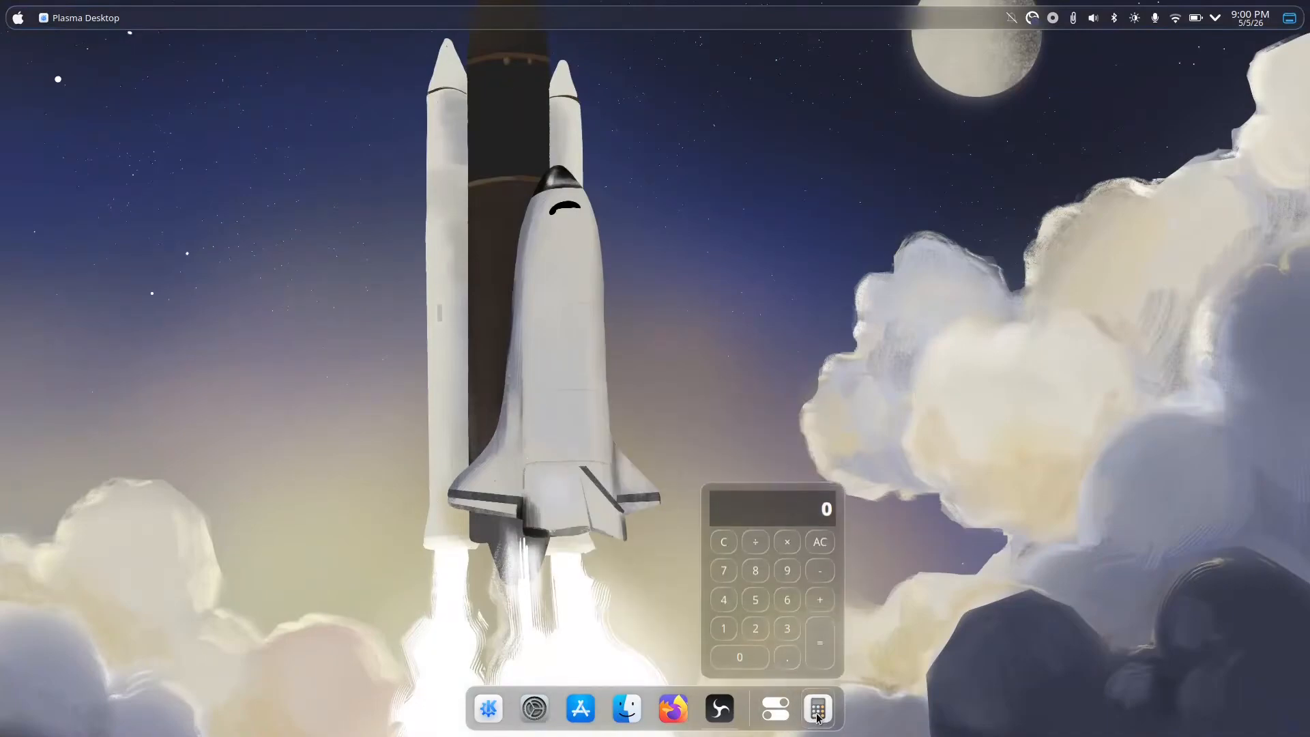
left_click(818, 715)
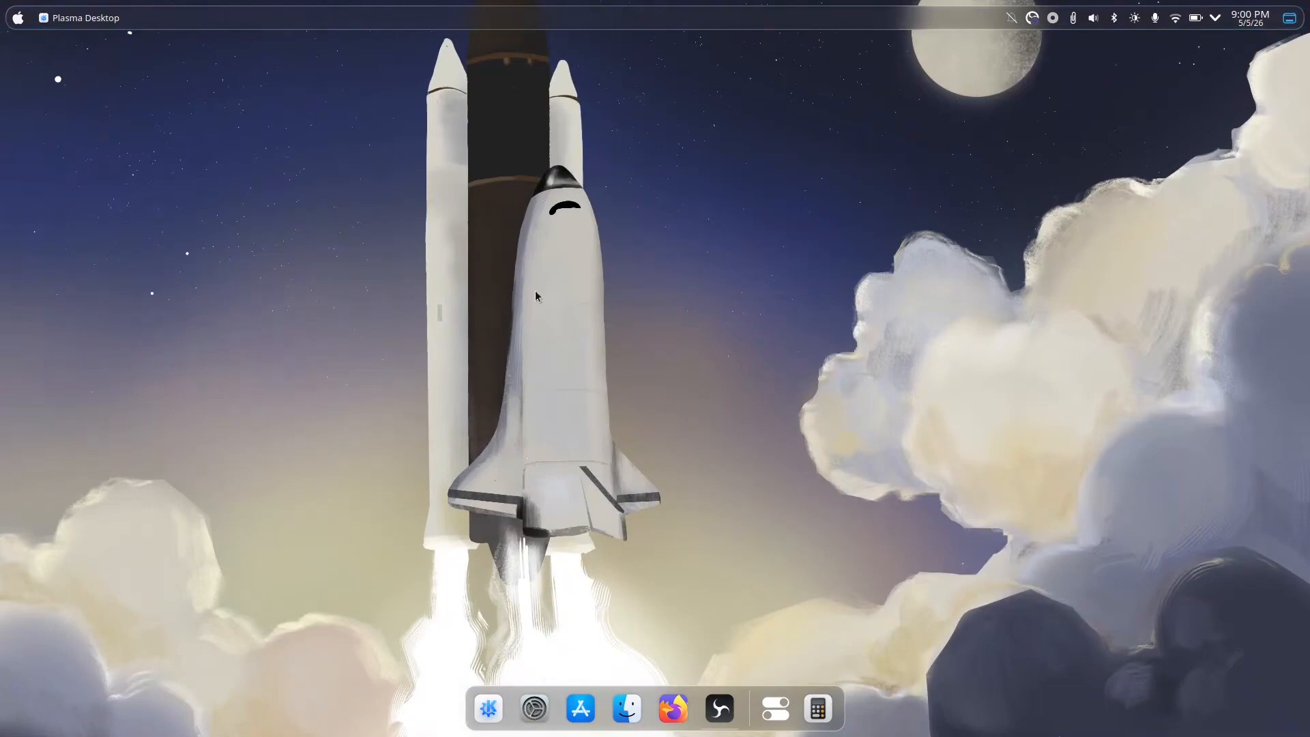
- Open the top panel's configuration, add the Panel colorizer widget just before the system tray icons, and exit edit mode
right_click(668, 27)
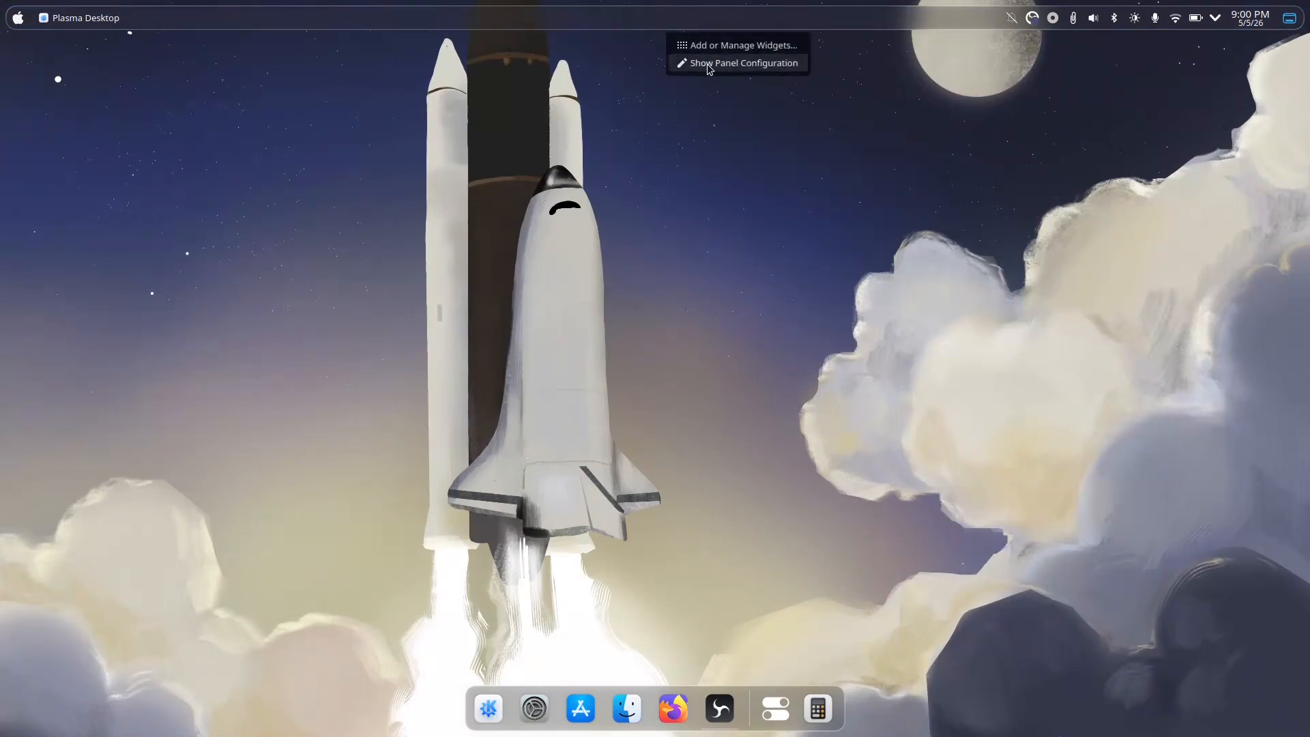
left_click(709, 67)
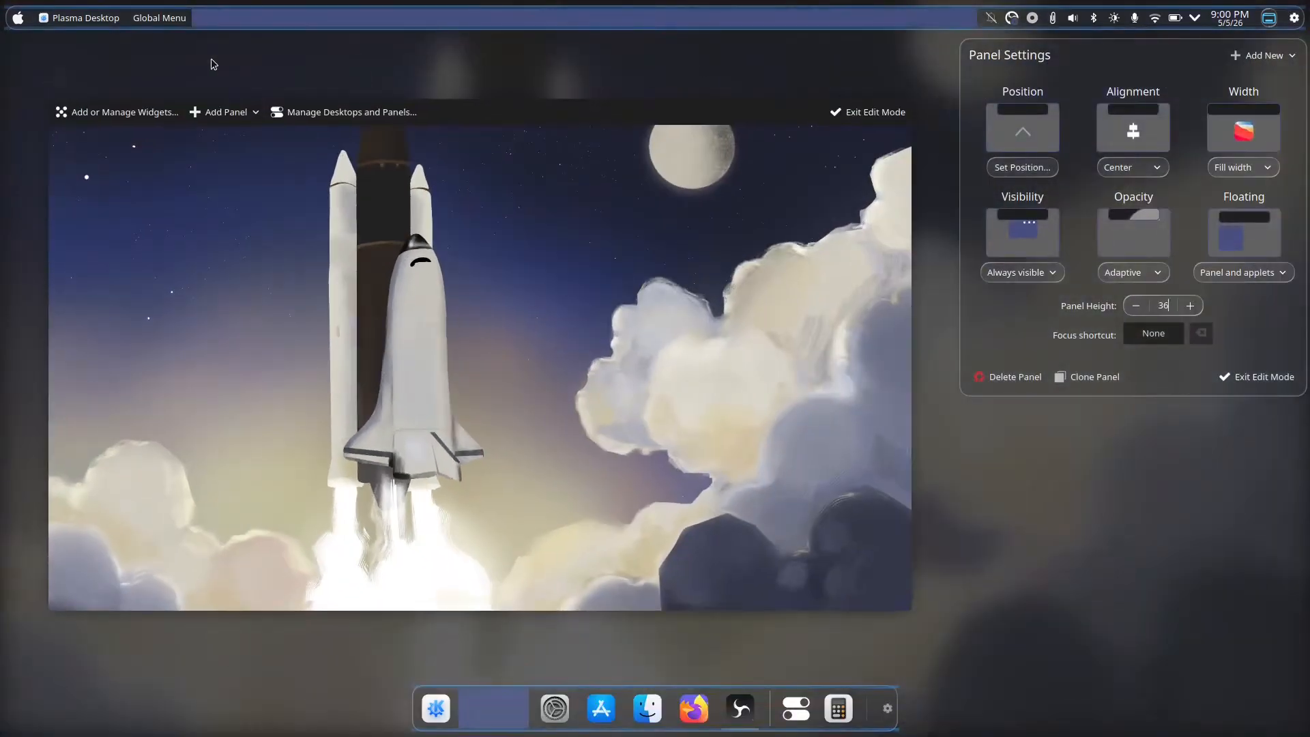
left_click(141, 110)
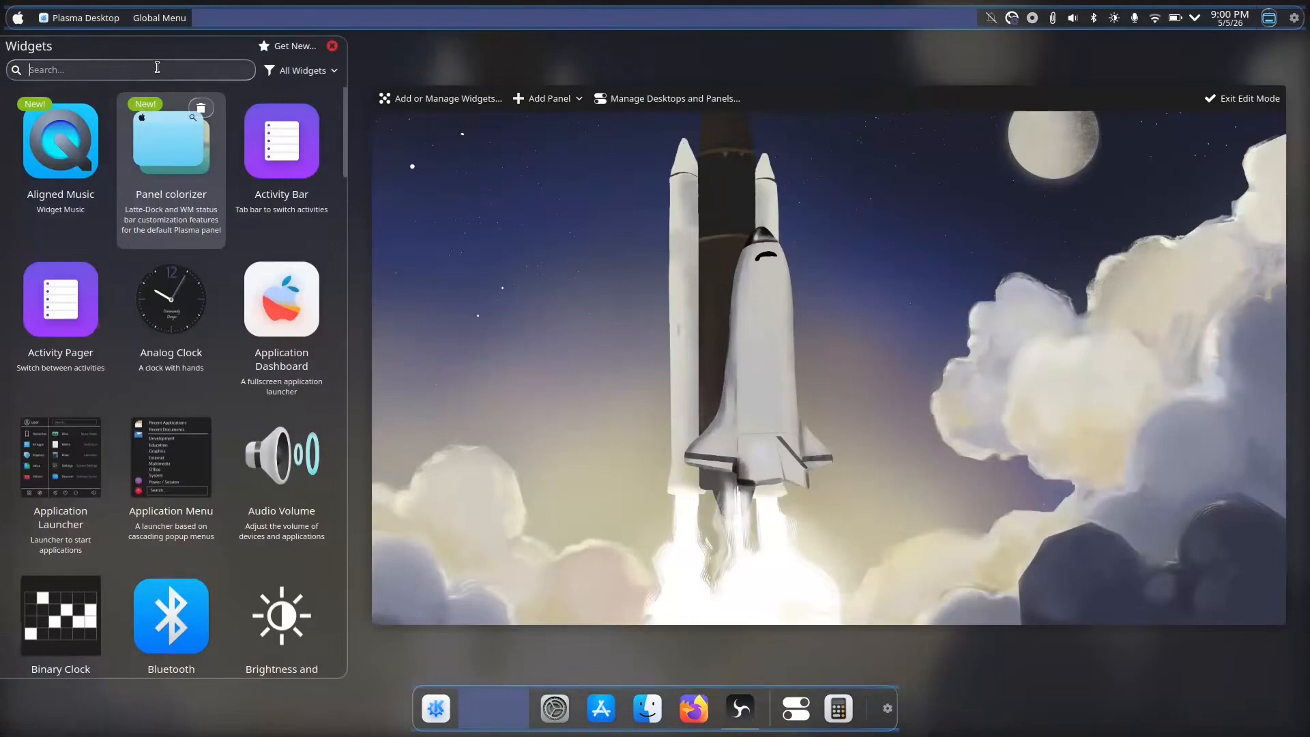
left_click_drag(169, 140, 948, 20)
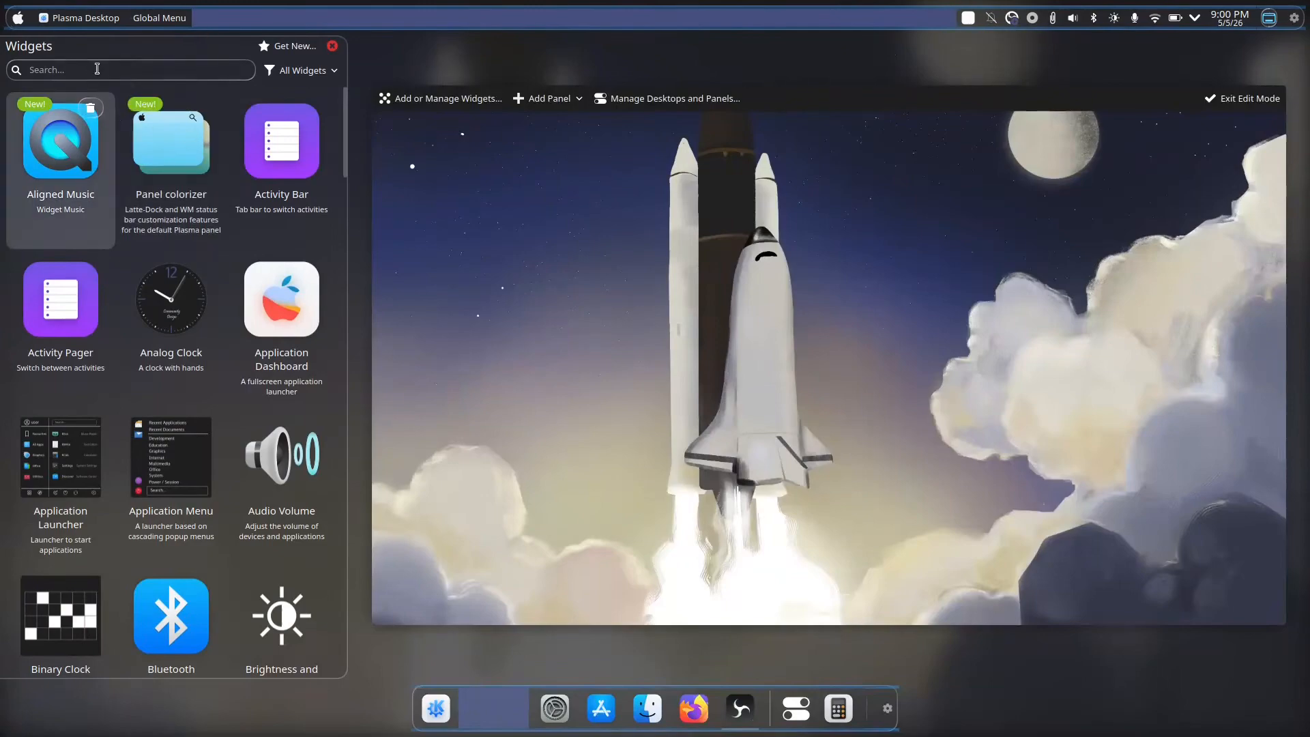
left_click(332, 46)
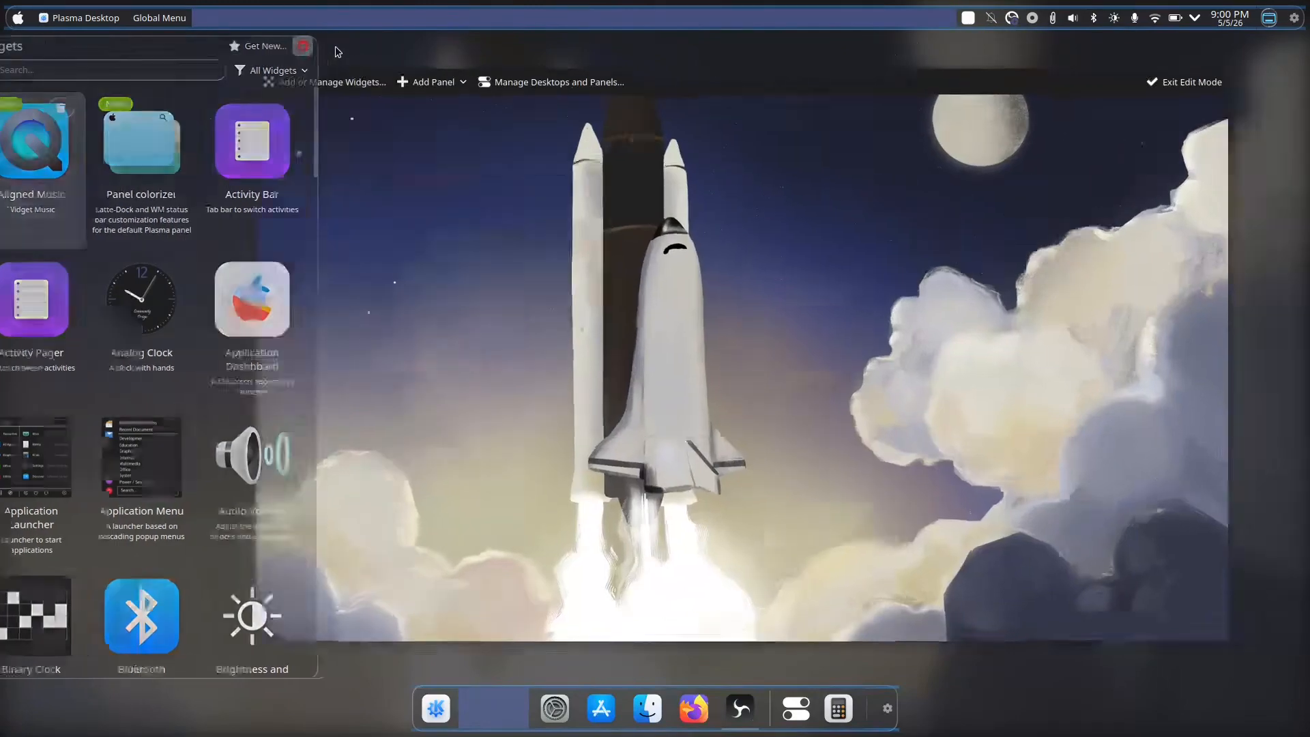
left_click(1100, 66)
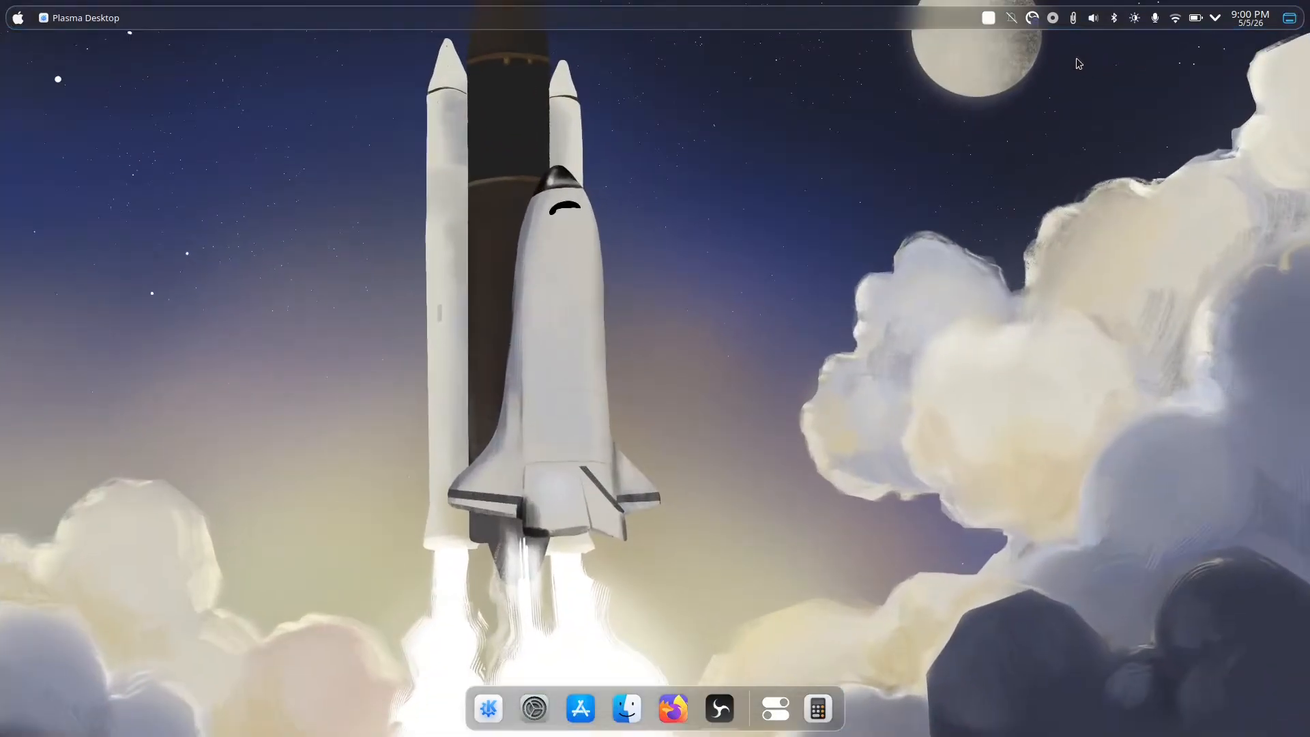
- Open the Panel colorizer settings, load the built-in Translucent preset, and apply it
right_click(768, 25)
left_click(819, 45)
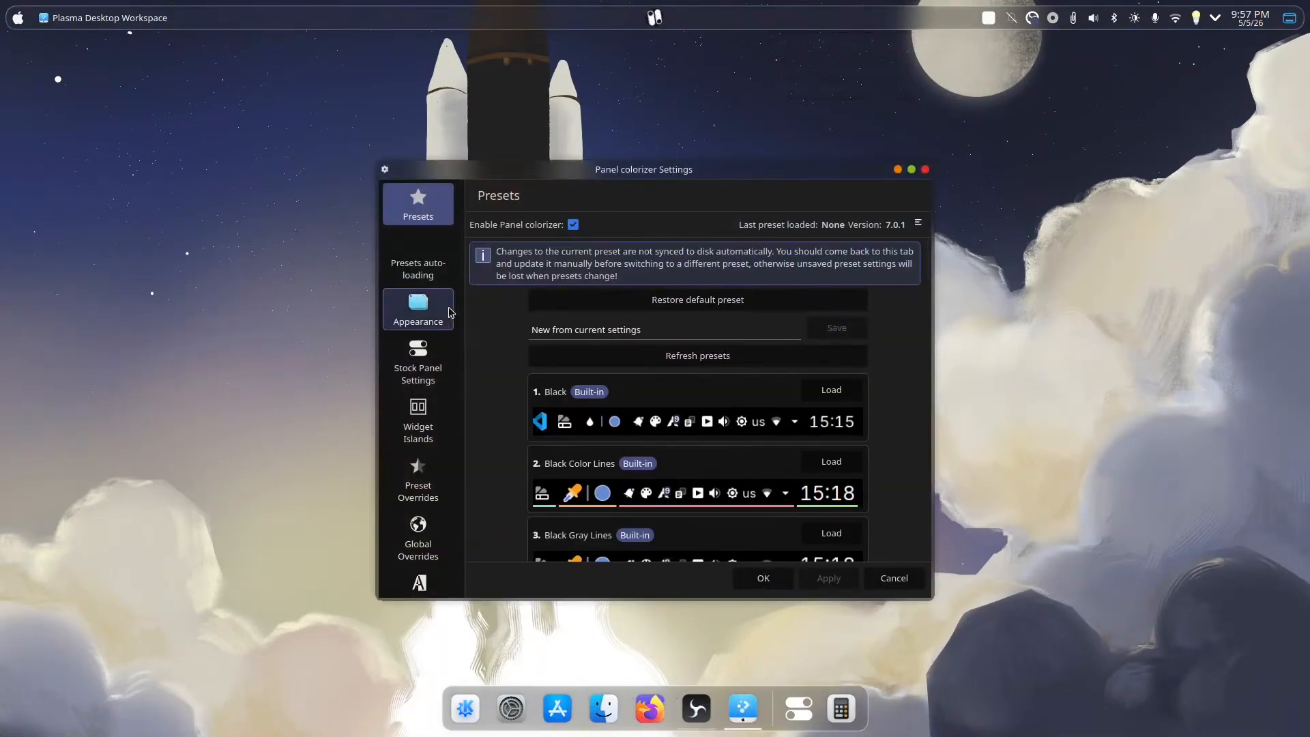
scroll(744, 409, "down", 15)
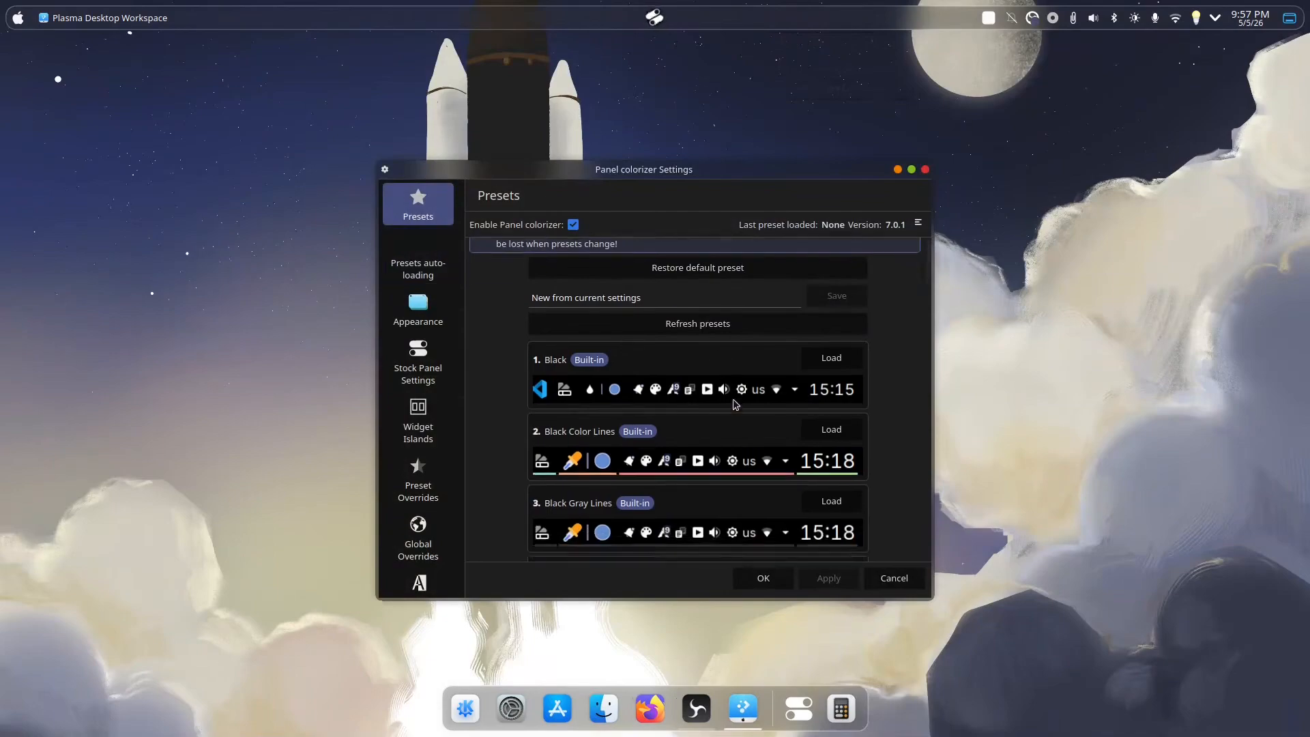
scroll(743, 410, "down", 20)
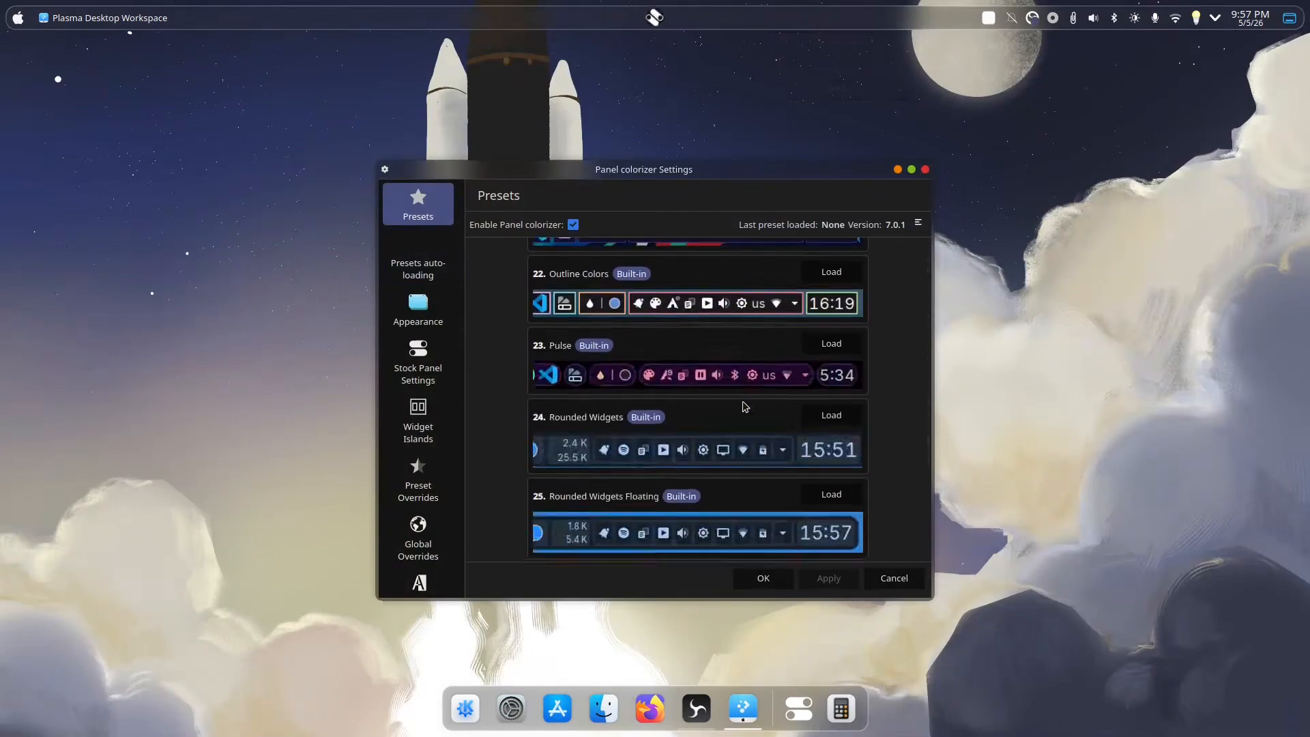
scroll(744, 407, "down", 7)
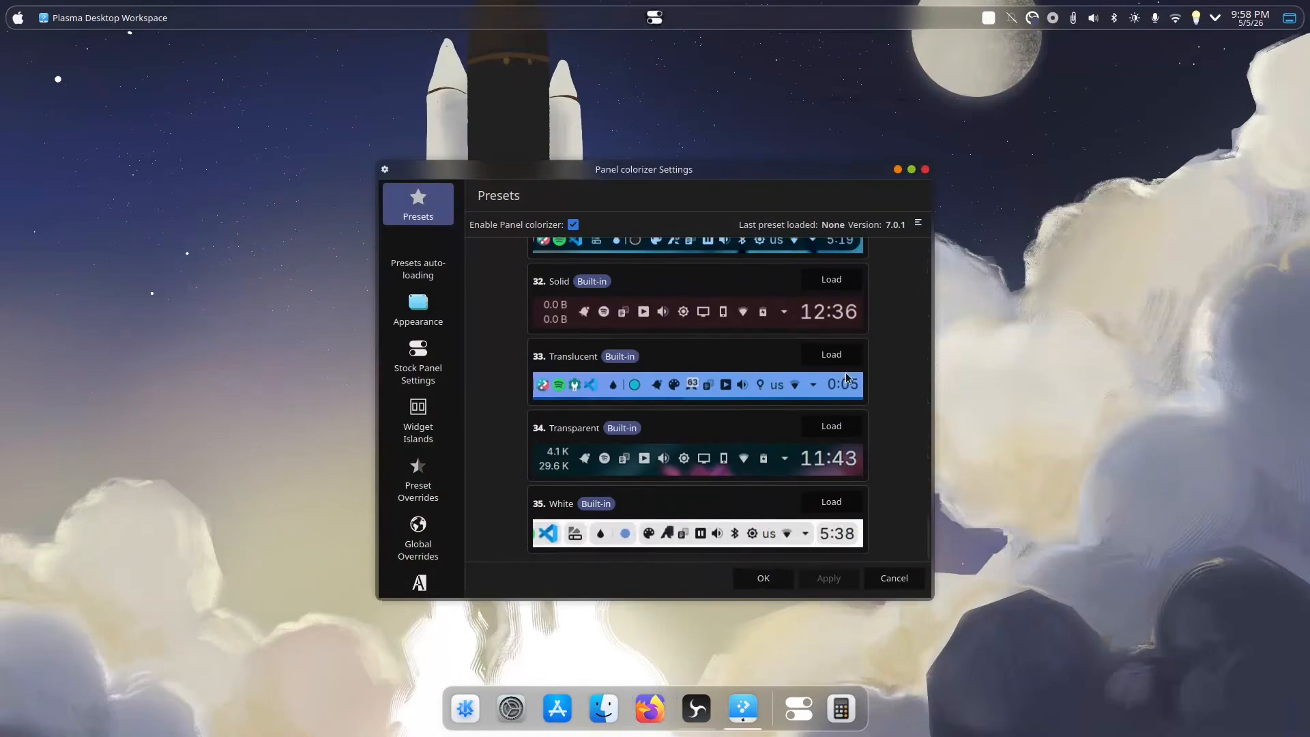
left_click(833, 355)
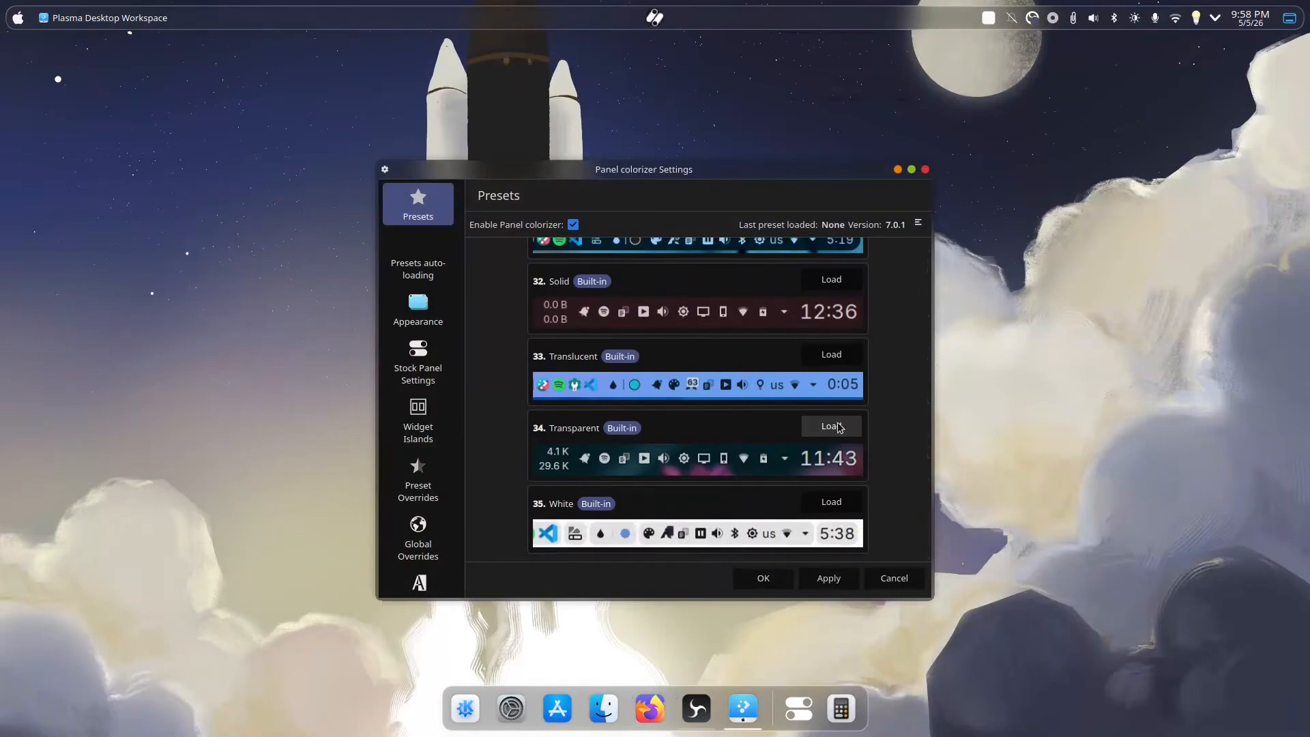
left_click(829, 578)
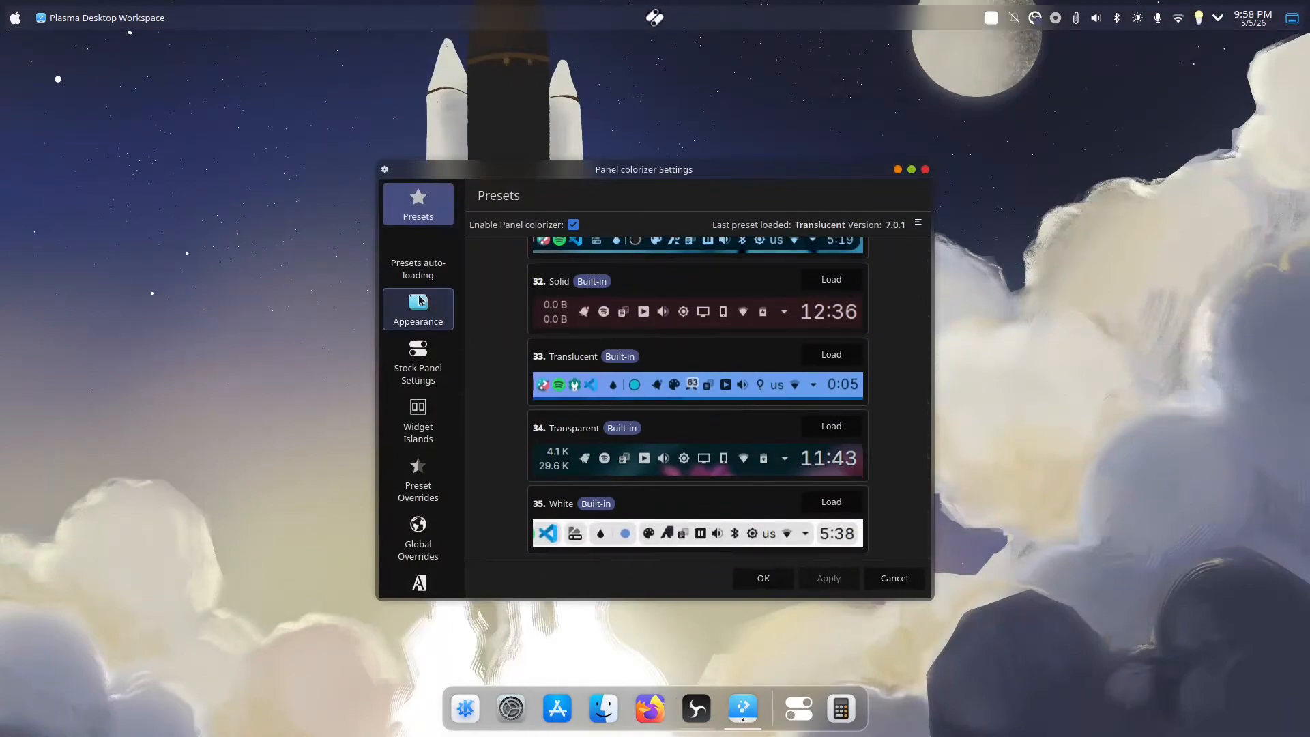
- In Panel colorizer's appearance settings for the Panel element, disable padding among the shape options
left_click(424, 311)
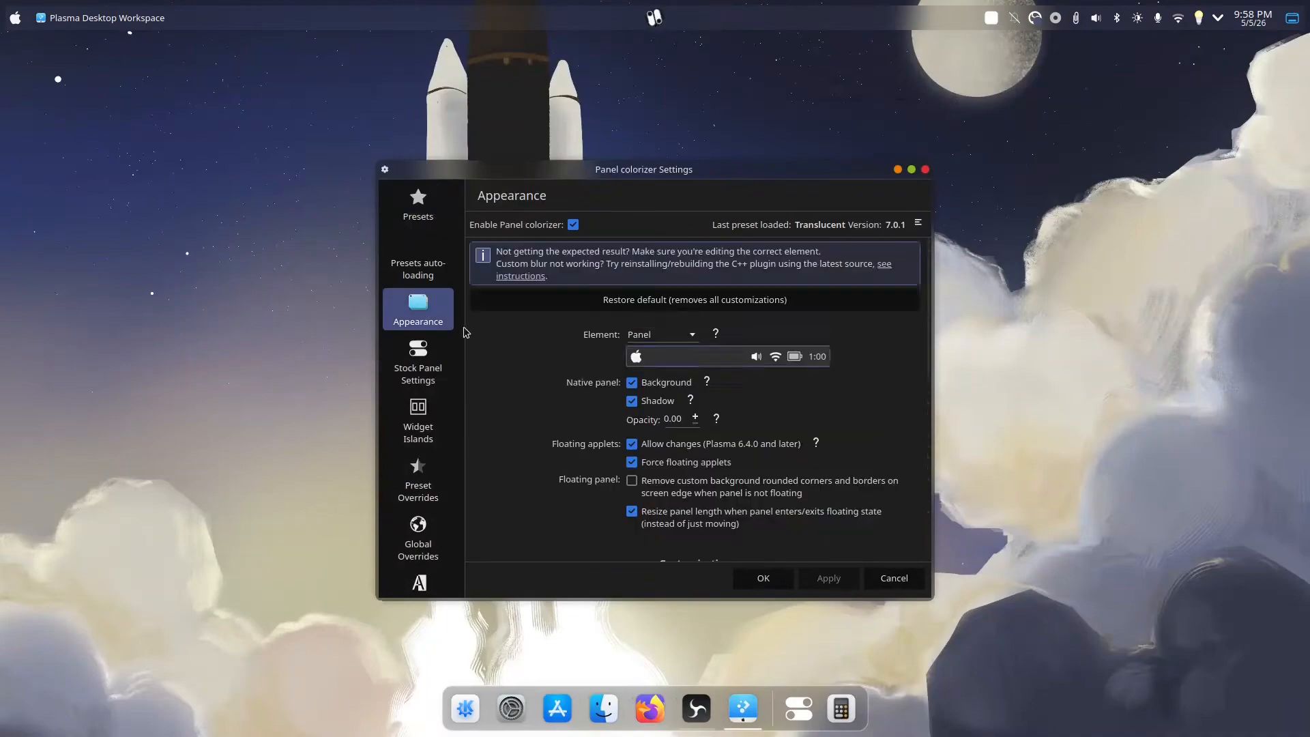
scroll(502, 360, "down", 5)
scroll(501, 360, "up", 1)
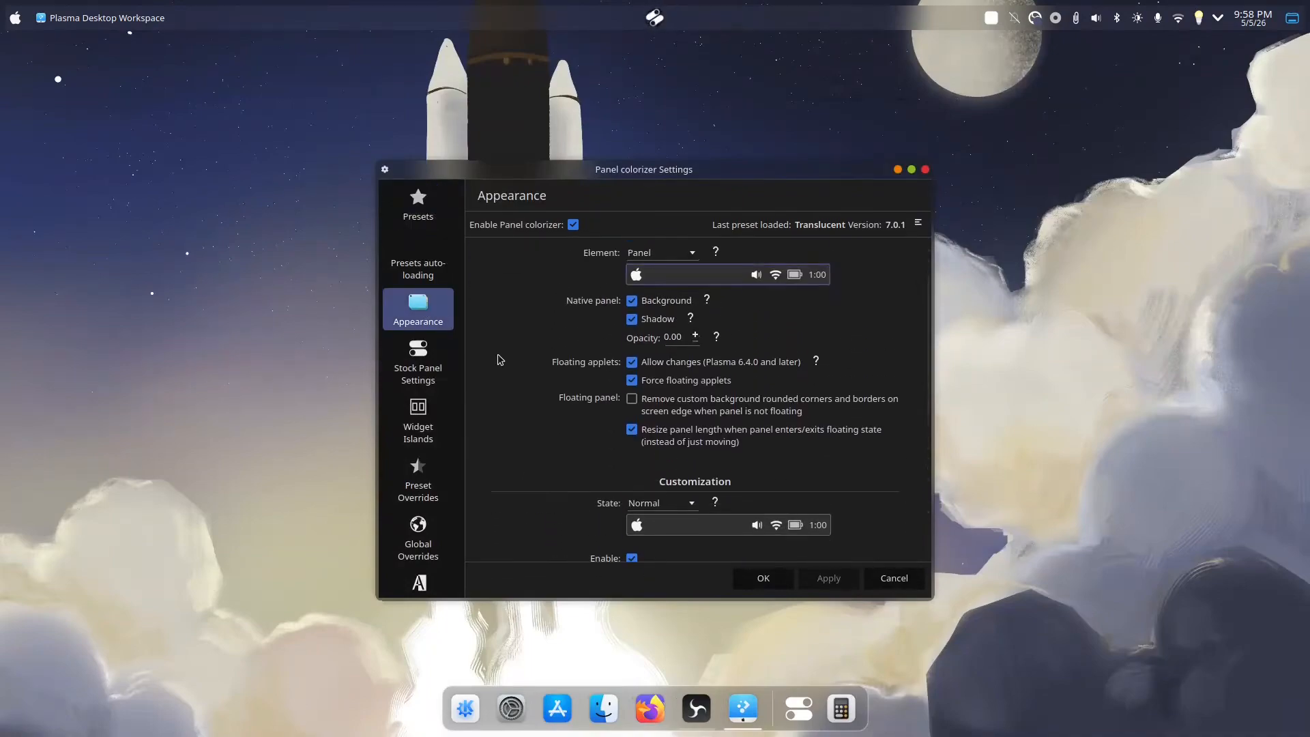
scroll(501, 360, "down", 1)
scroll(500, 359, "down", 3)
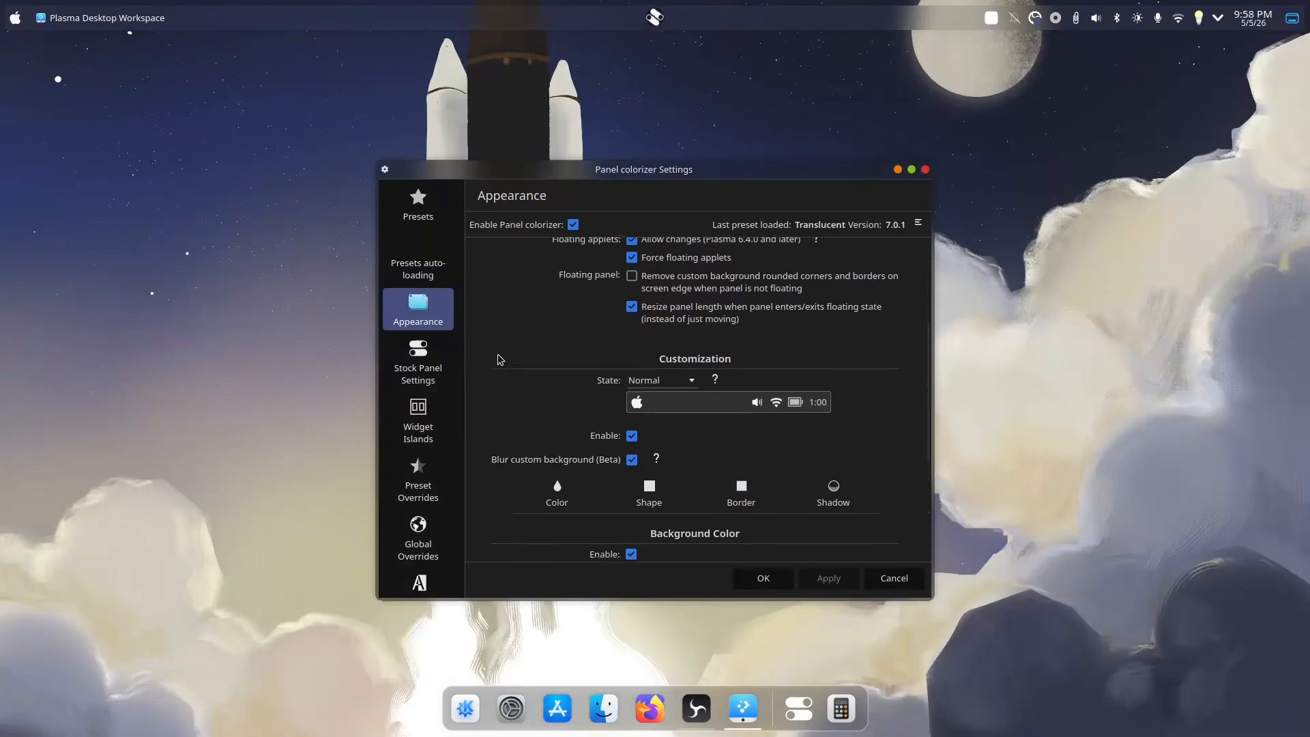
scroll(500, 360, "up", 4)
scroll(500, 360, "down", 3)
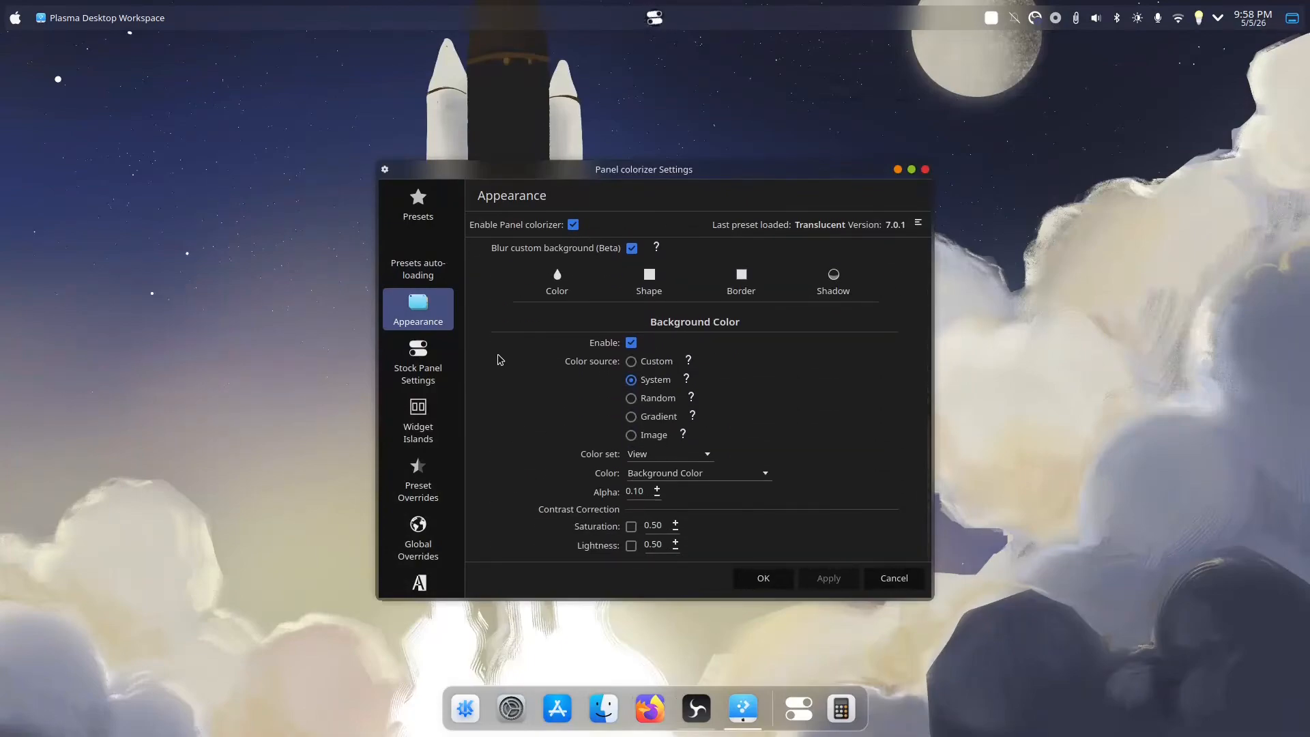
scroll(499, 358, "up", 1)
left_click(632, 333)
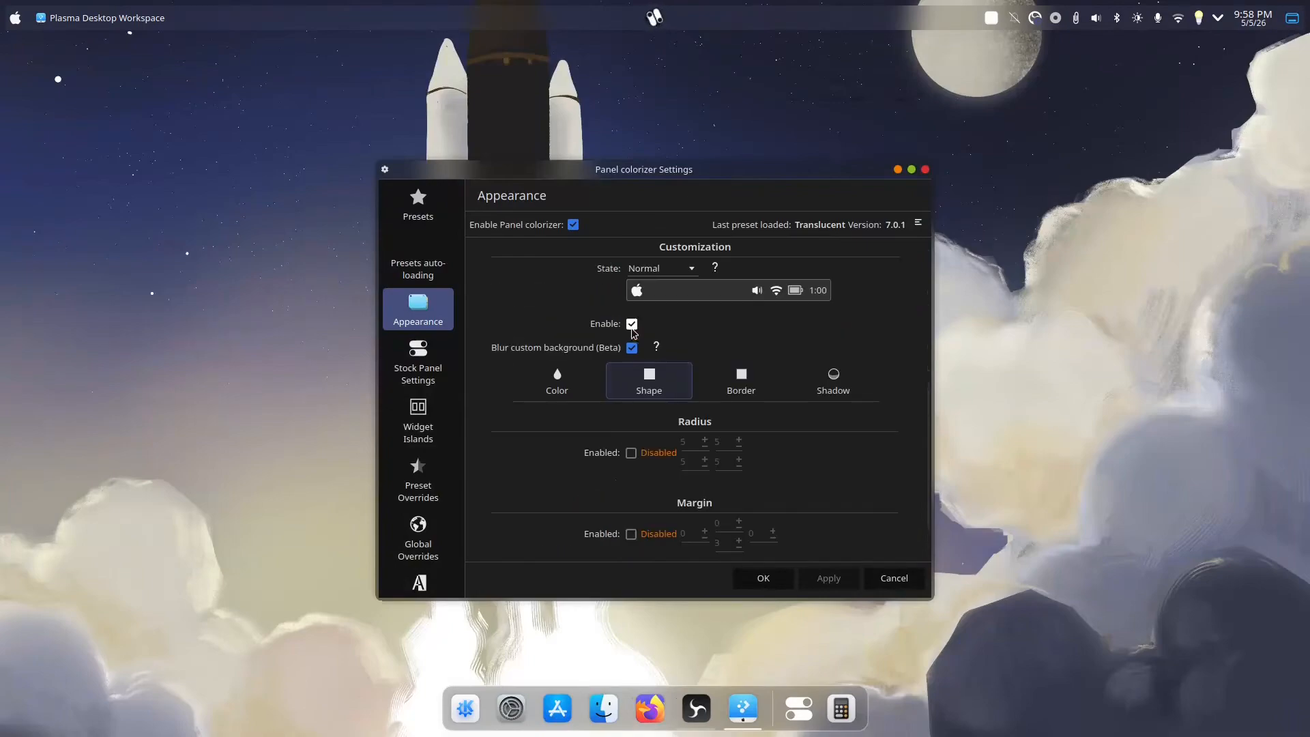
scroll(554, 450, "down", 2)
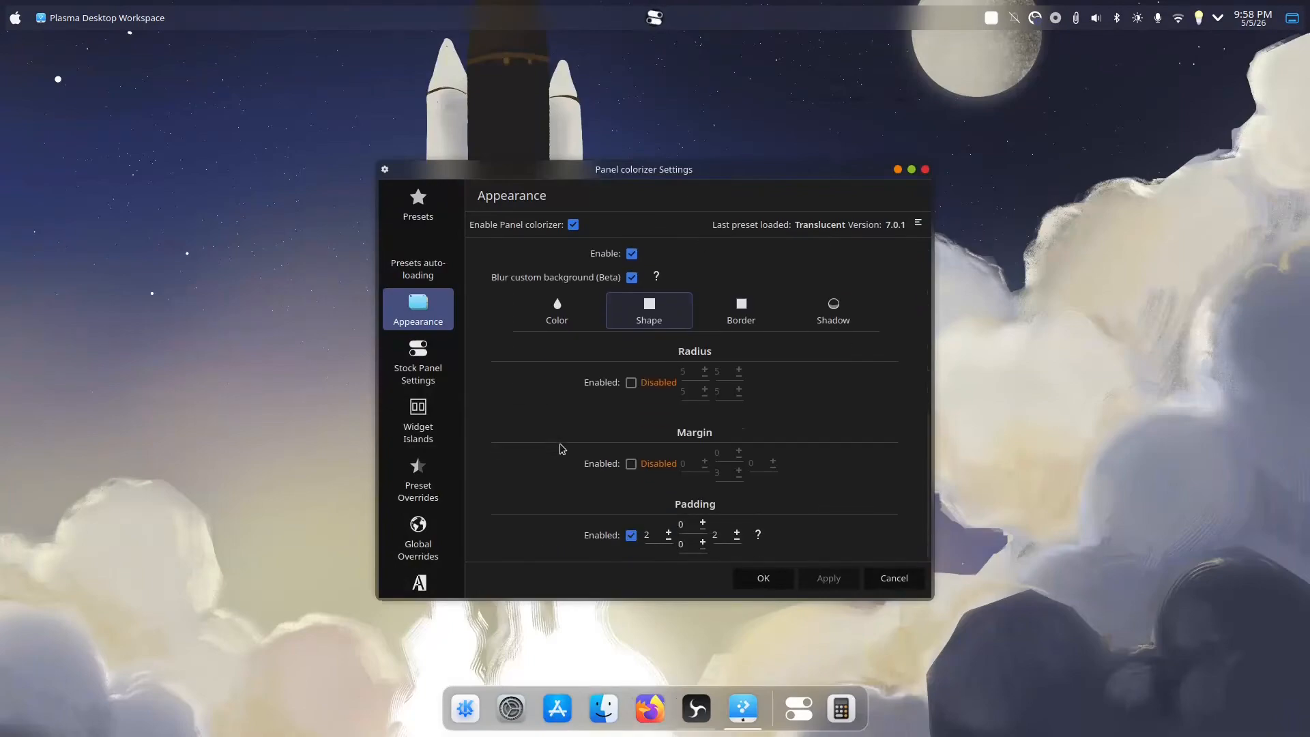
left_click(631, 535)
- Enable the panel's margin, set its bottom value to 8, and apply the change
left_click(631, 464)
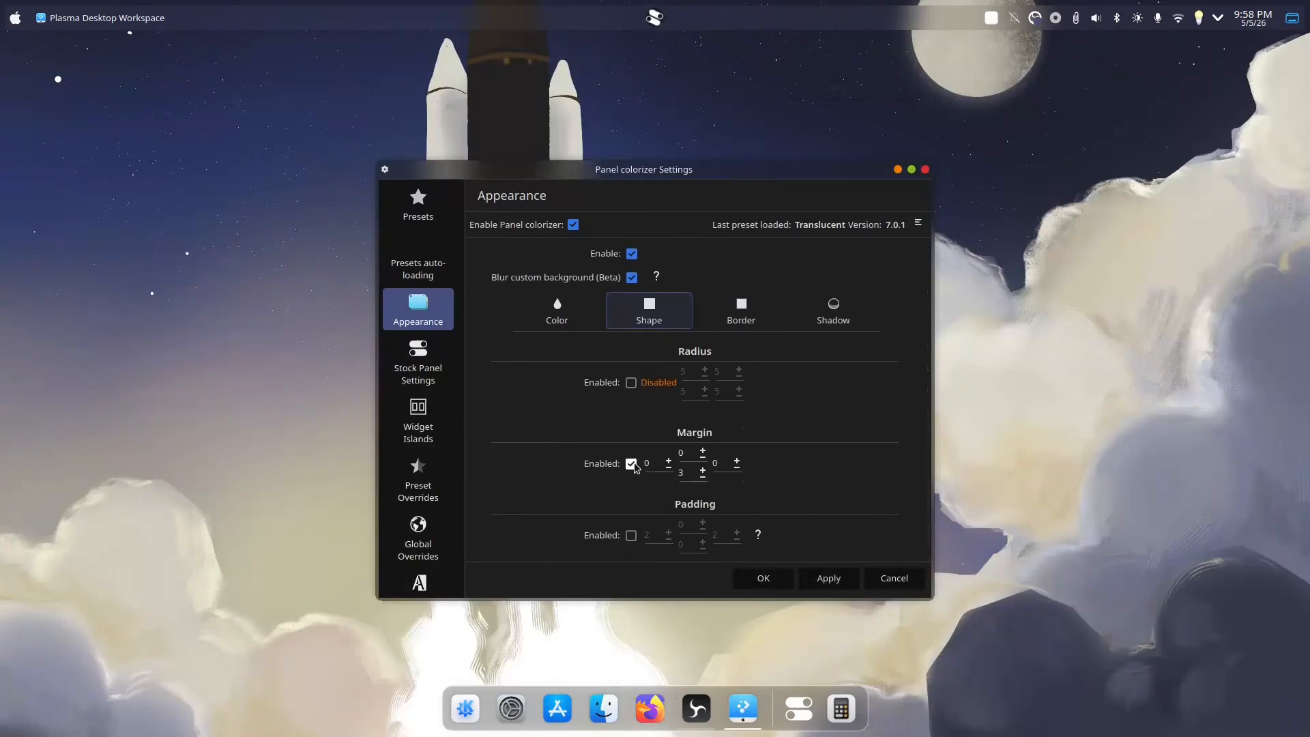
left_click(703, 472)
left_click(703, 479)
left_click(830, 579)
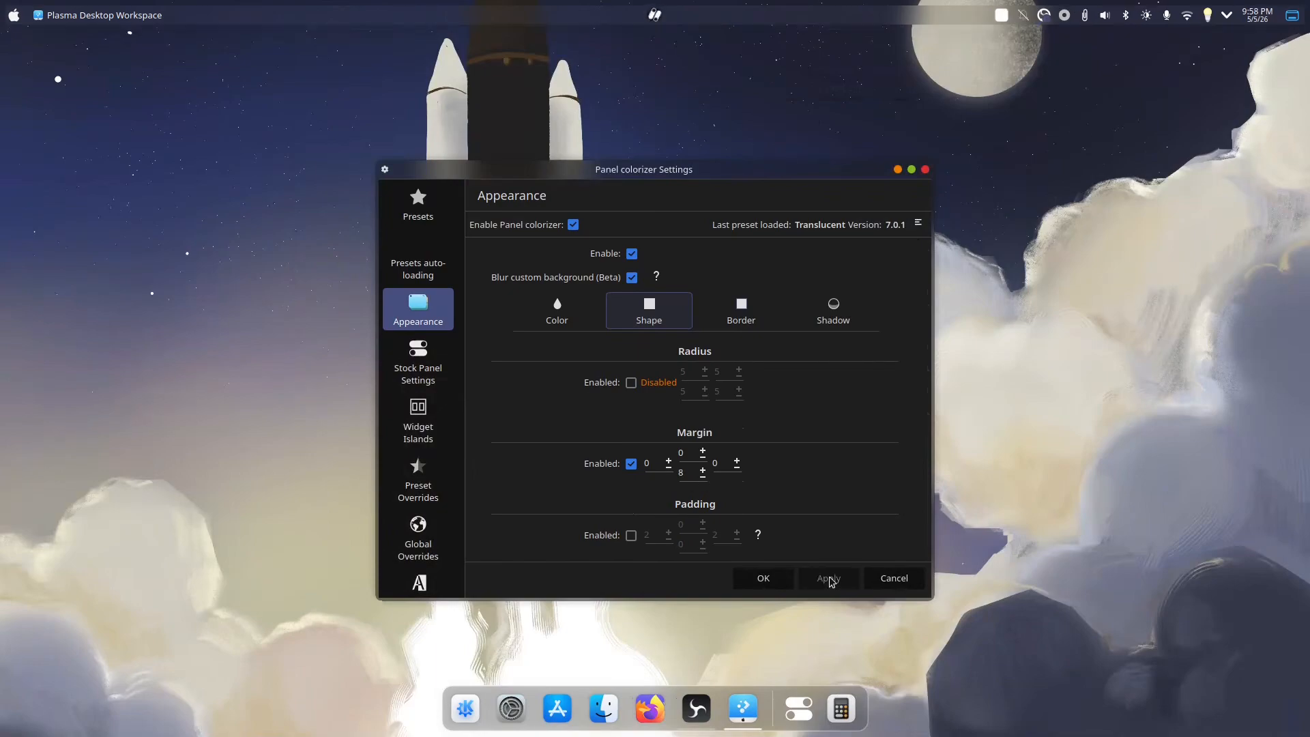
- Enable the panel's primary border with a width of 1.00 and apply the change
left_click(745, 319)
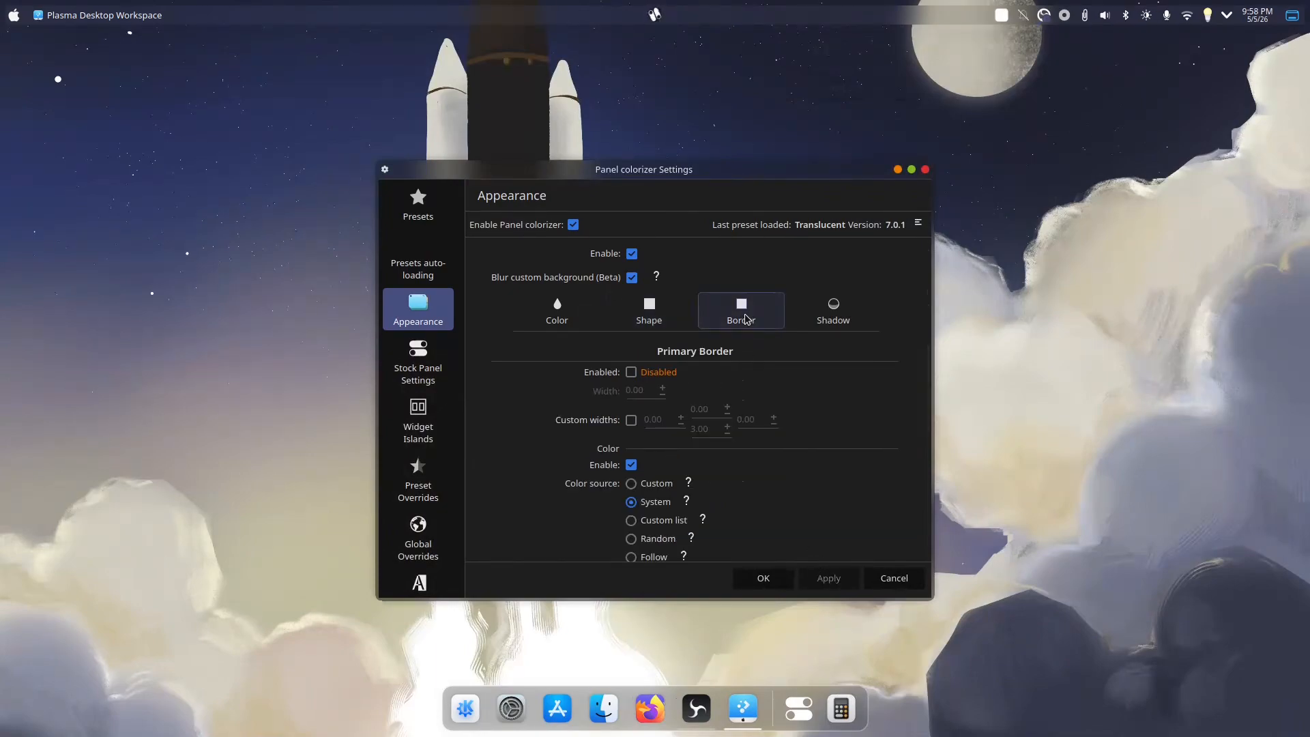
left_click(632, 372)
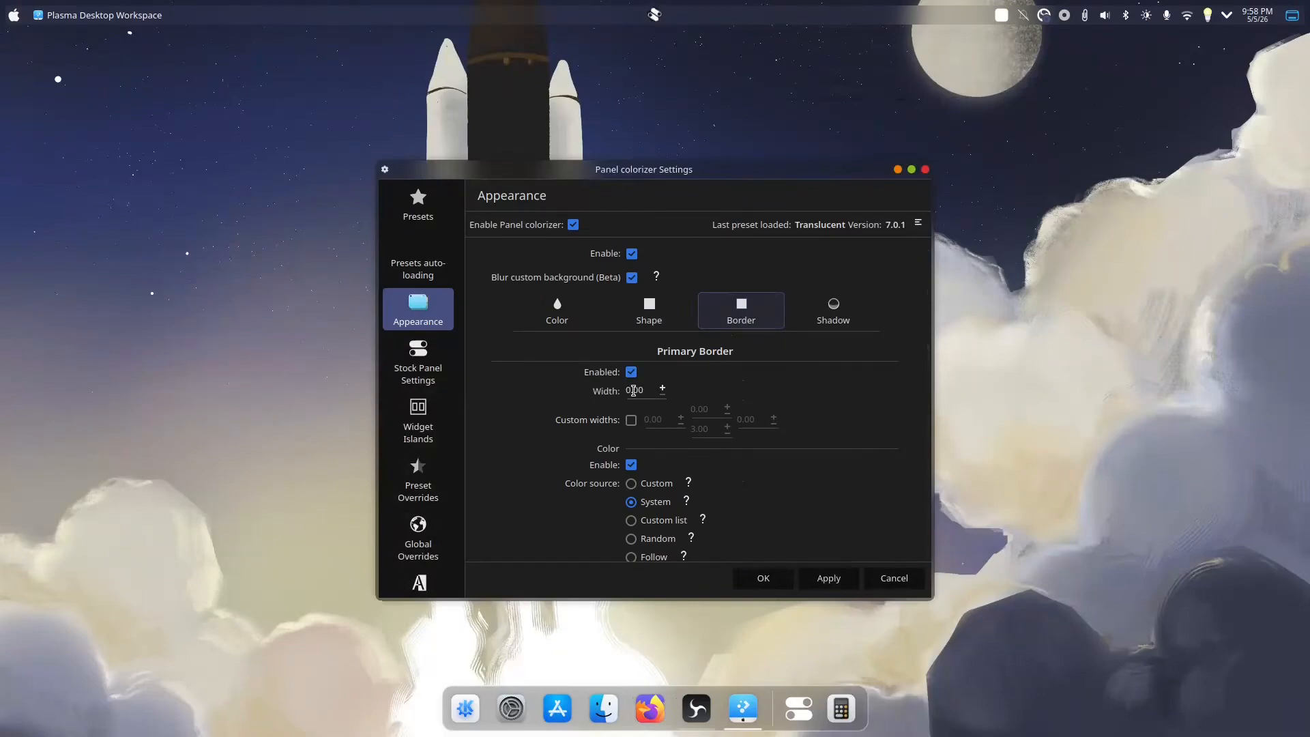
left_click(635, 389)
left_click(829, 580)
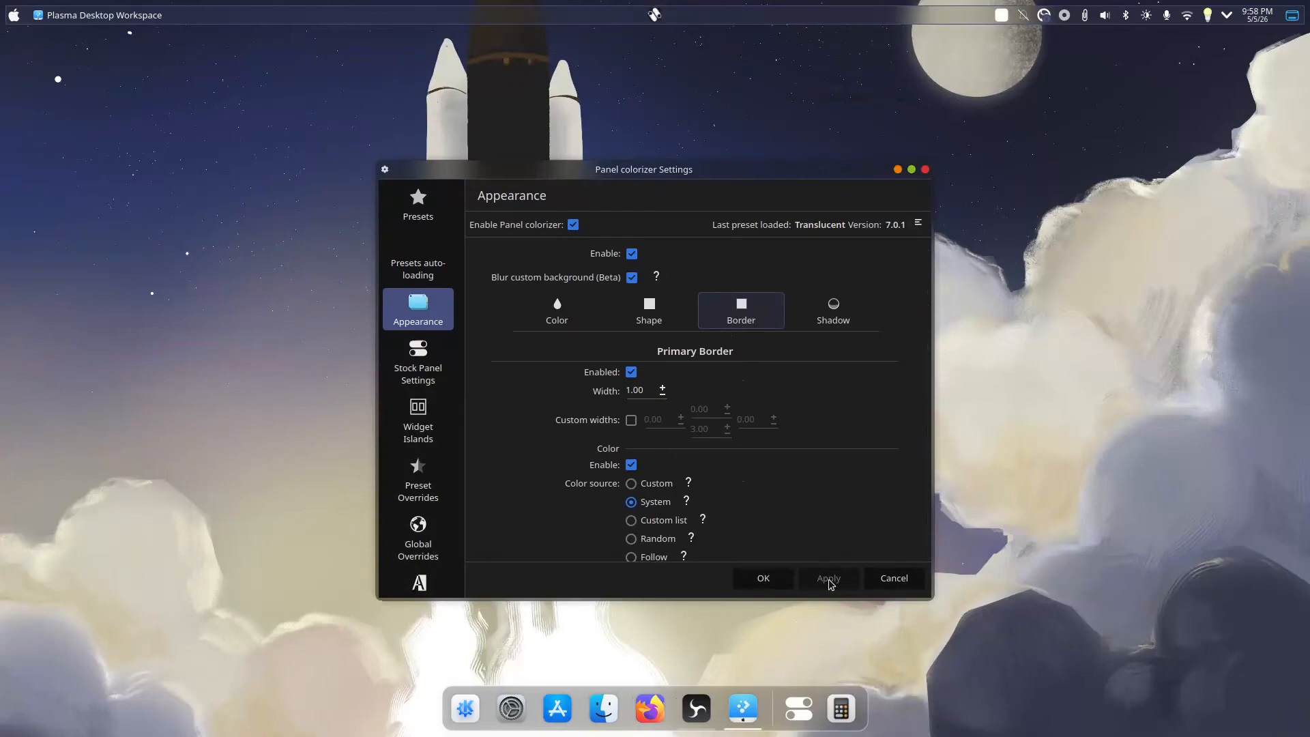
- Enable the panel's corner radius, set all four corners to 15, and apply the change
left_click(655, 325)
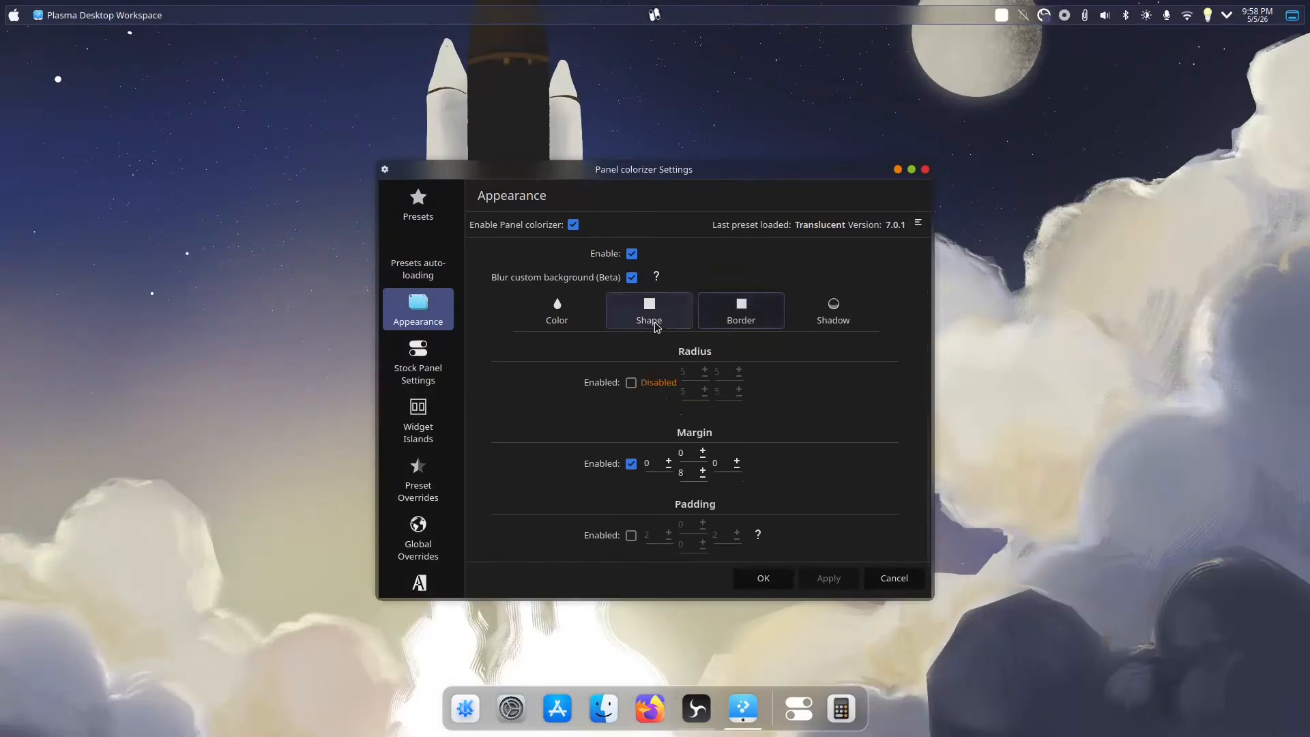
left_click(631, 384)
left_click(653, 371)
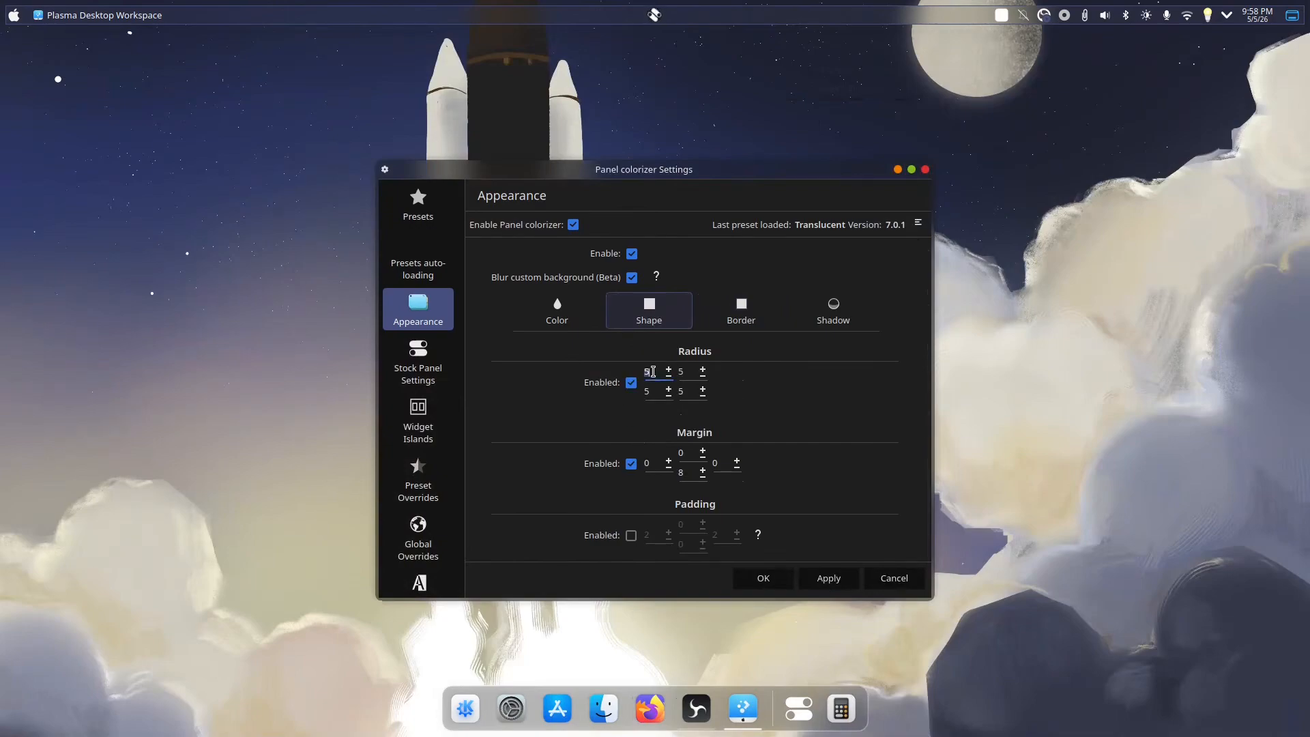
type("15")
left_click(687, 373)
type("15")
left_click(648, 392)
type("15")
left_click(686, 390)
type("15")
left_click(837, 578)
- Review the panel's background color and native panel options, and close the Panel colorizer settings with the changes accepted
left_click(559, 318)
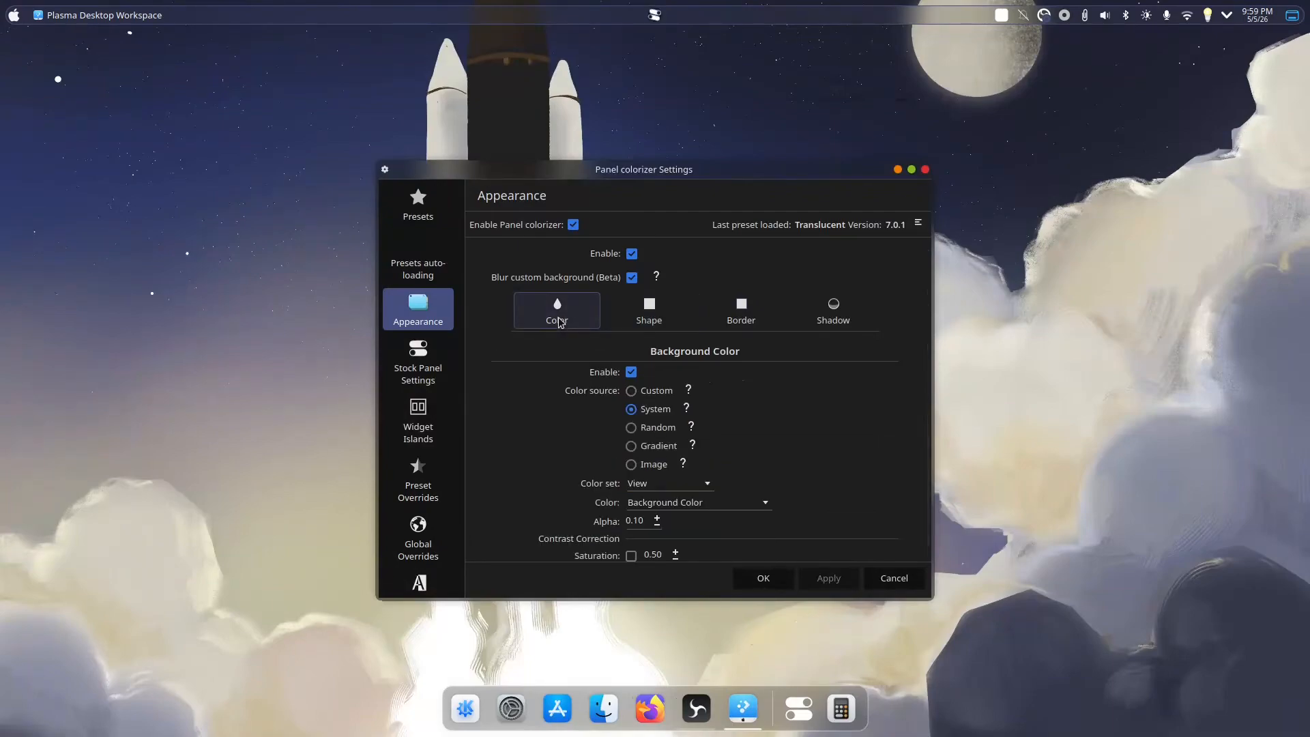
scroll(513, 438, "up", 5)
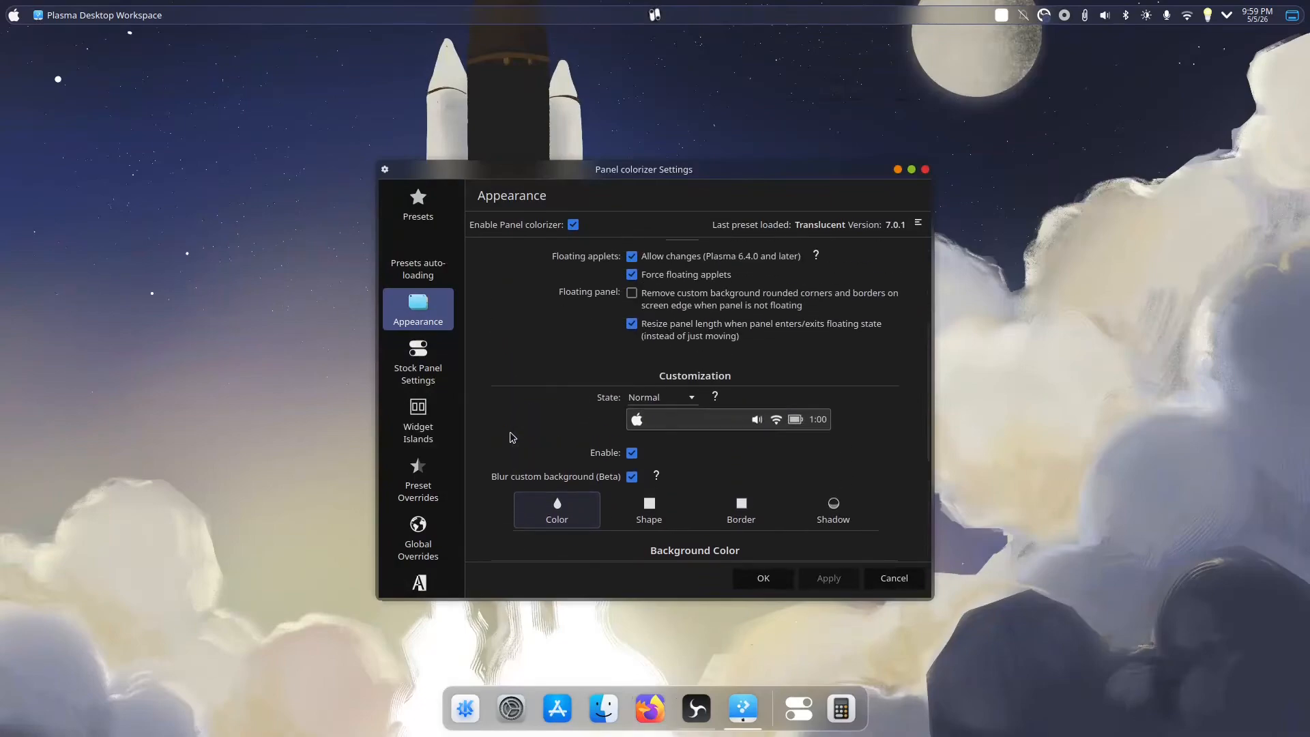
scroll(513, 438, "up", 5)
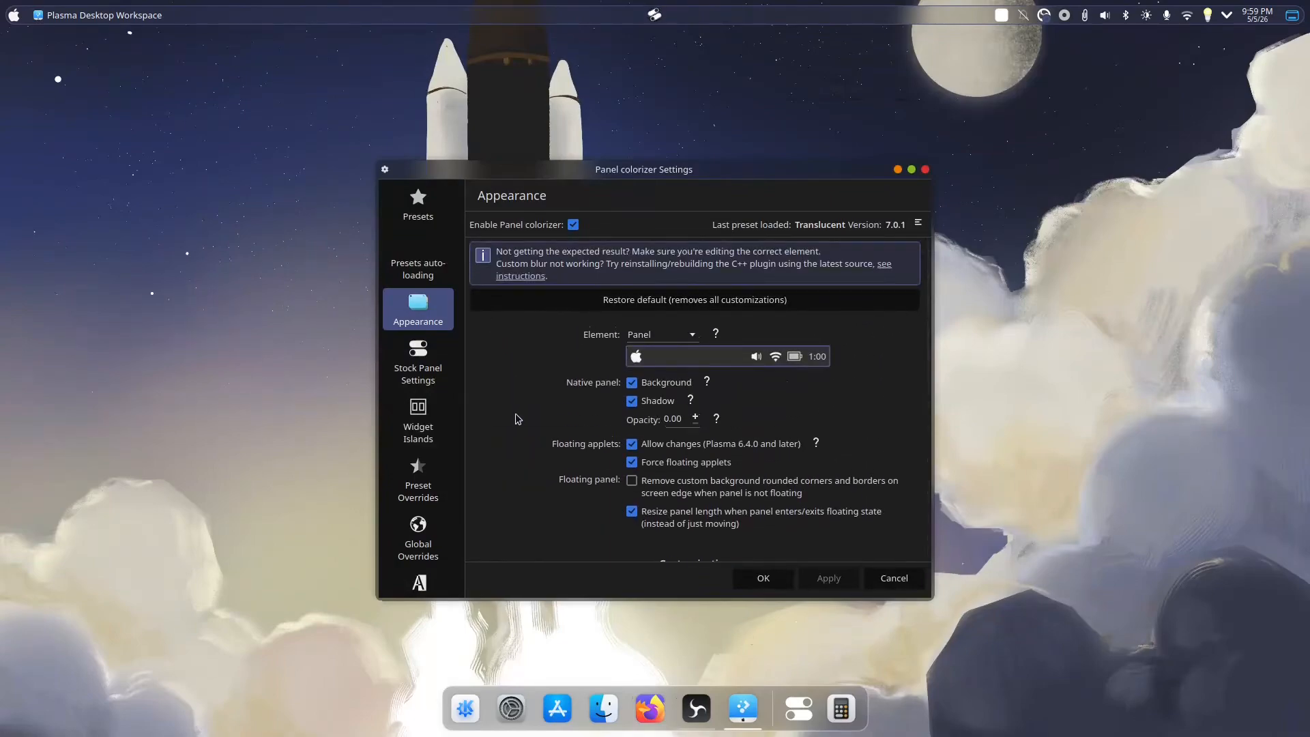
left_click(781, 585)
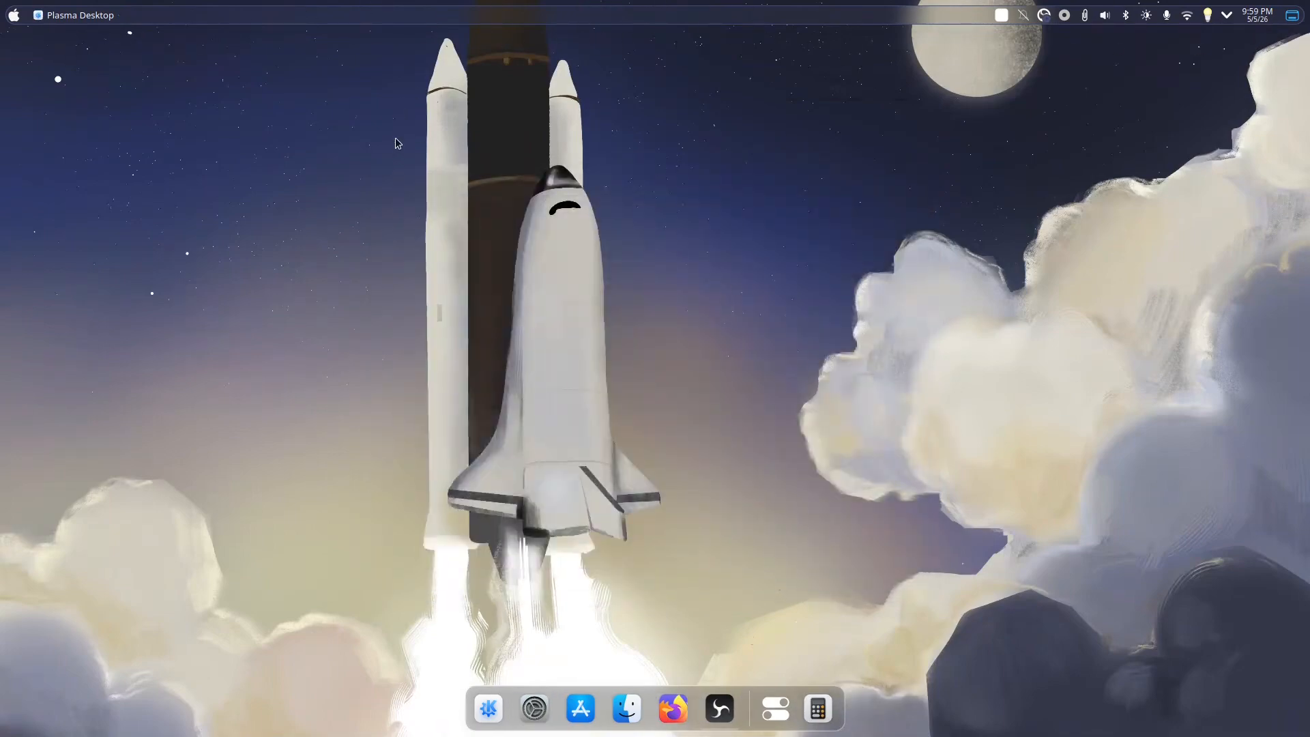
- Hide the Panel colorizer widget from the top panel so it shows only in panel Edit Mode
right_click(1001, 21)
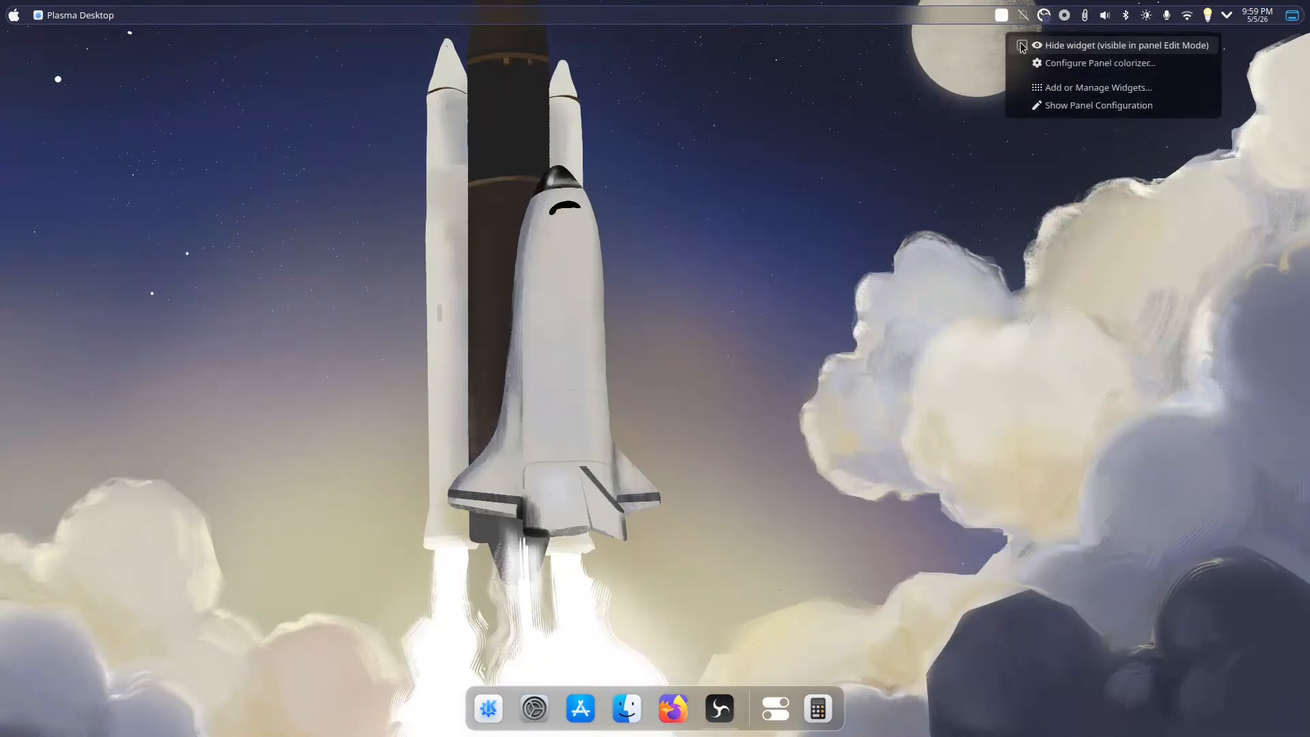
left_click(1022, 46)
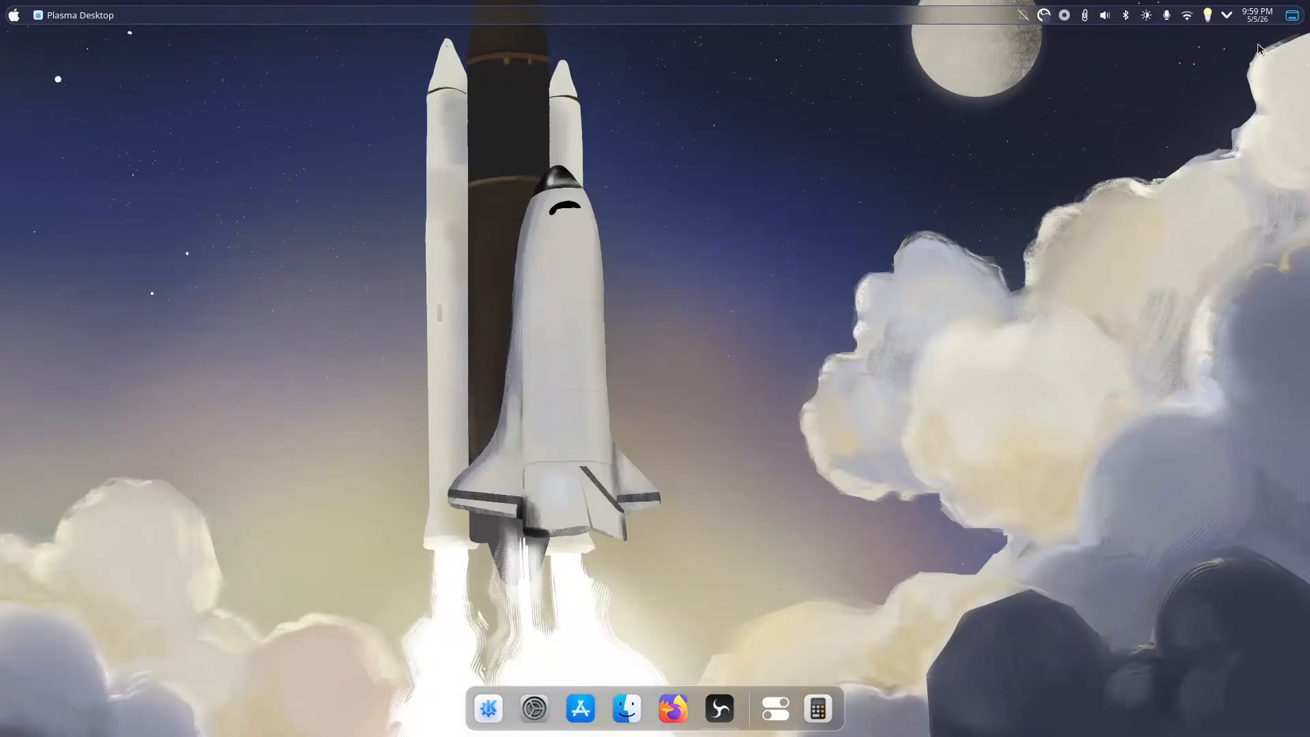
- Turn off the date display in the Digital Clock settings, apply the change and close the settings
right_click(1254, 22)
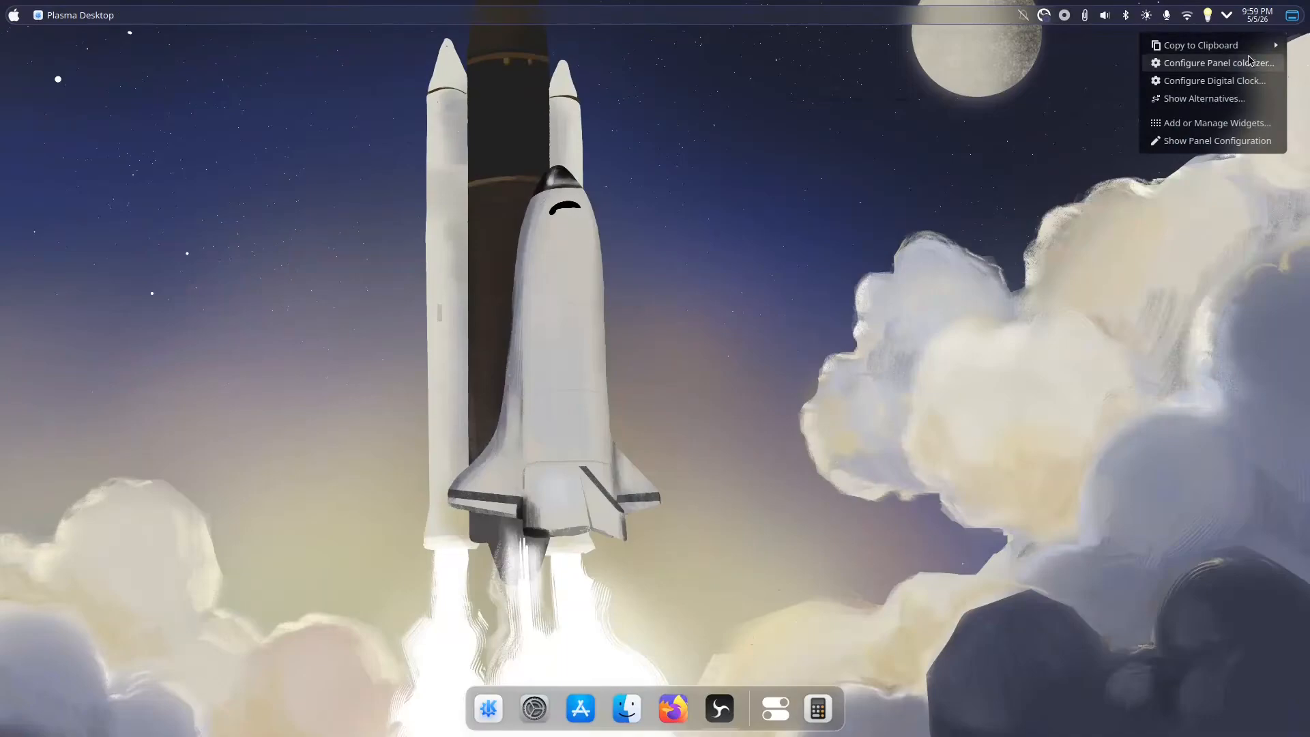
left_click(1247, 80)
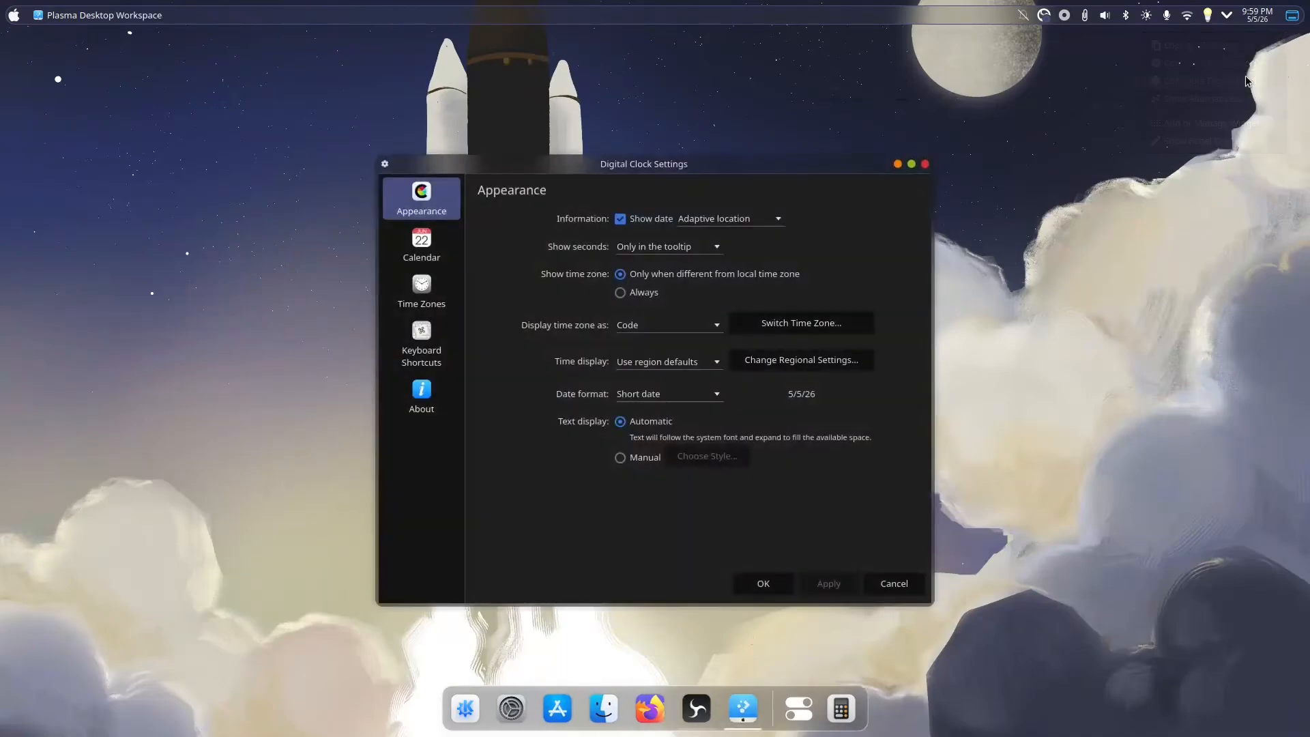
left_click(622, 217)
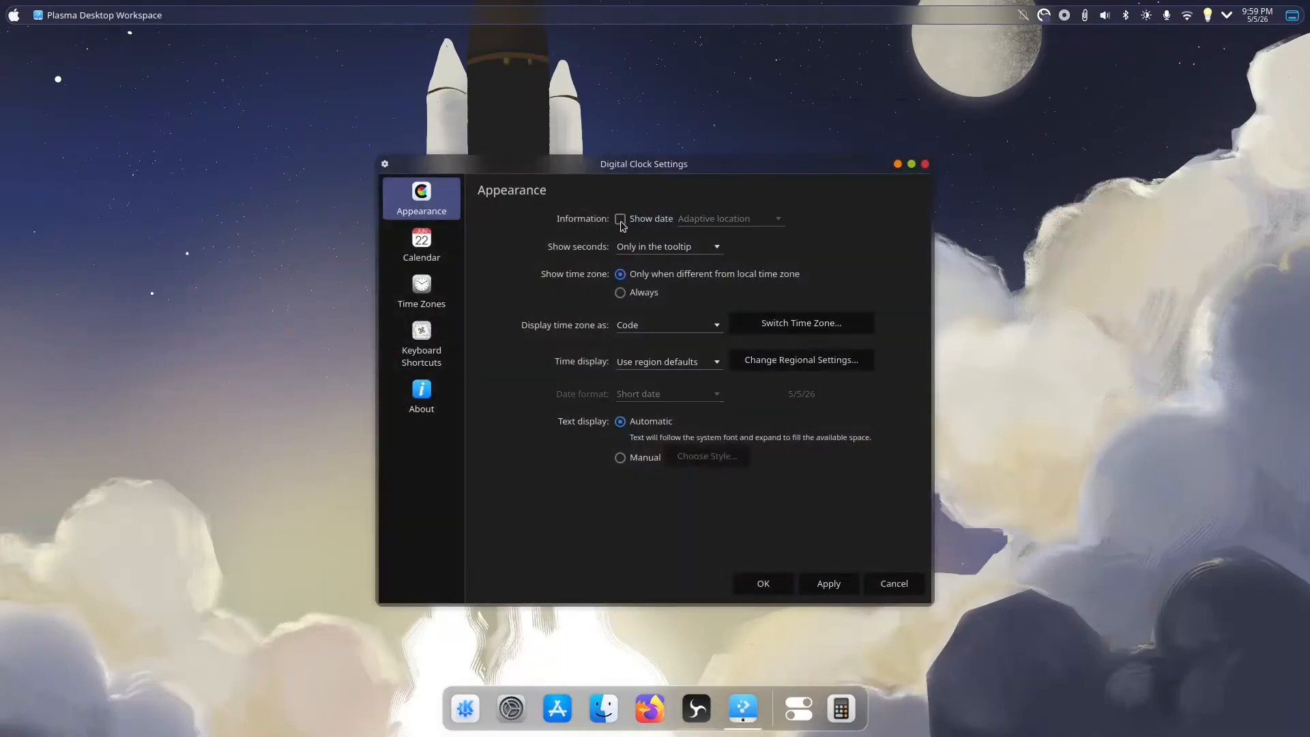
left_click(834, 584)
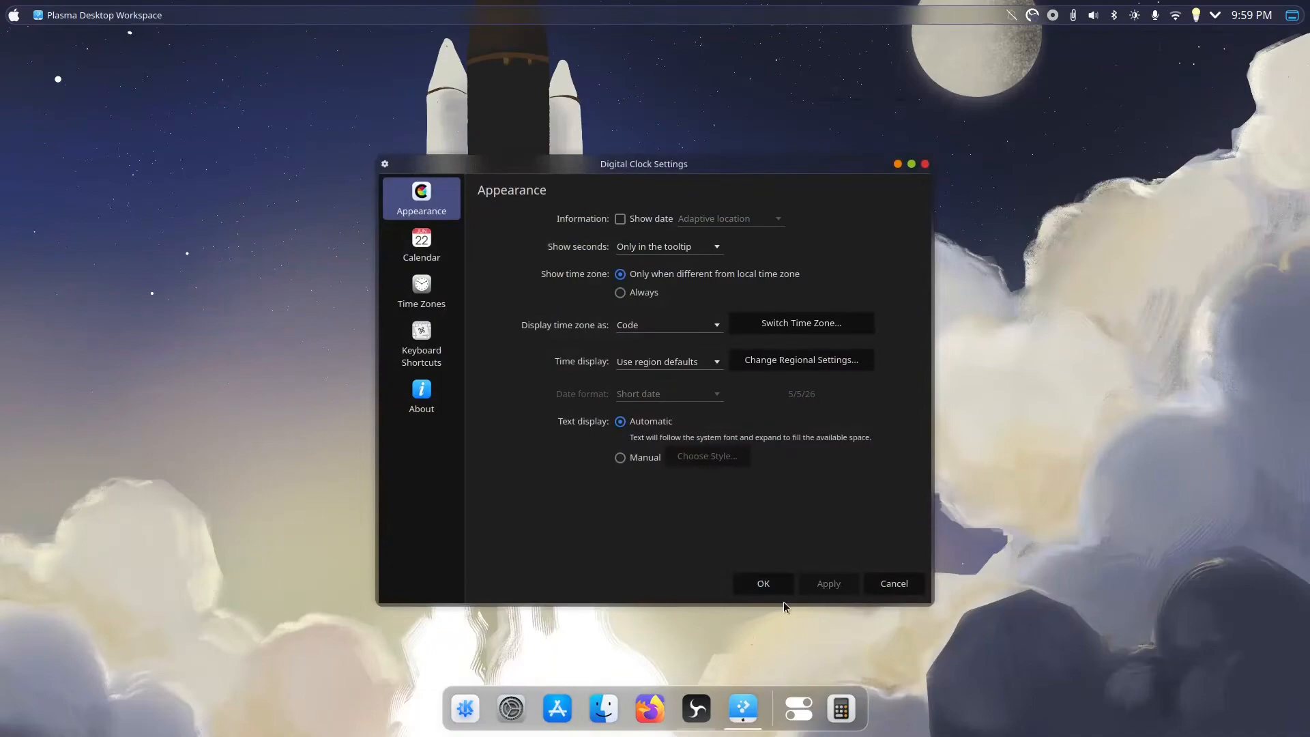
left_click(764, 587)
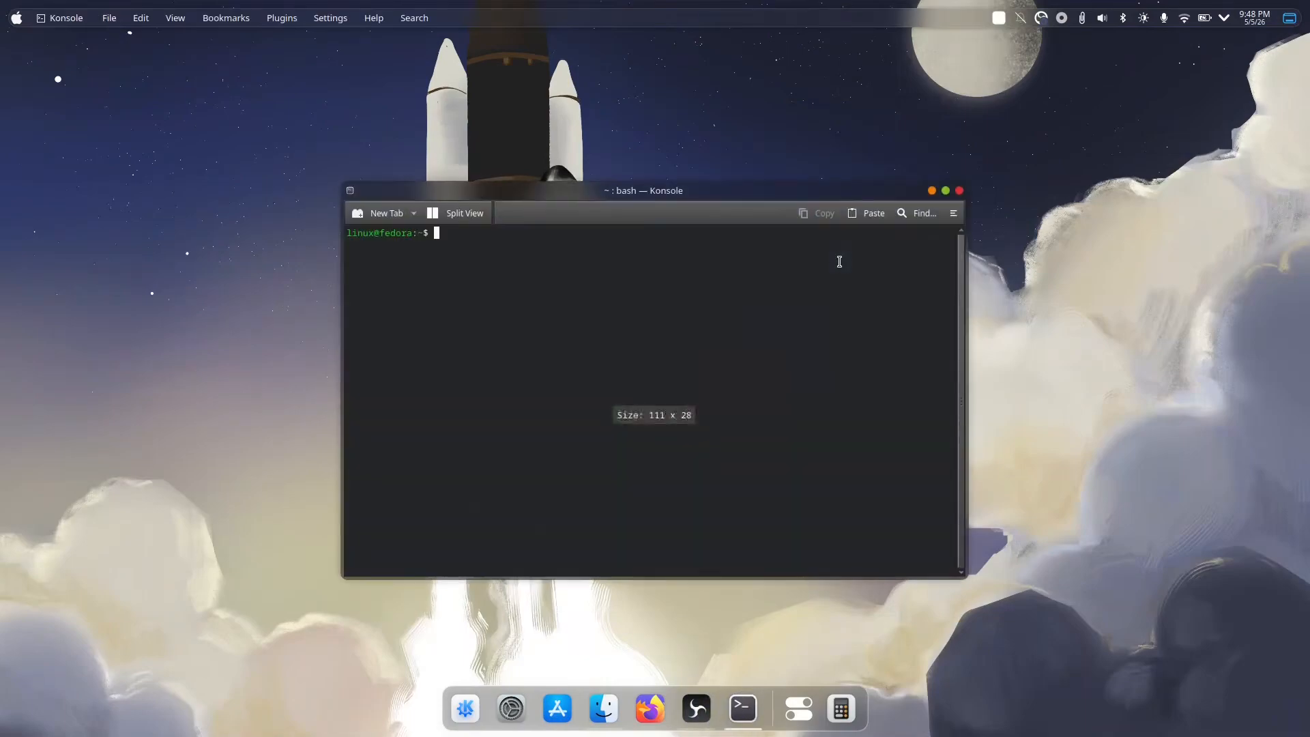
- Enter the command "sudo dnf install kvantum" in the terminal to install Kvantum, and close the terminal window
type("su")
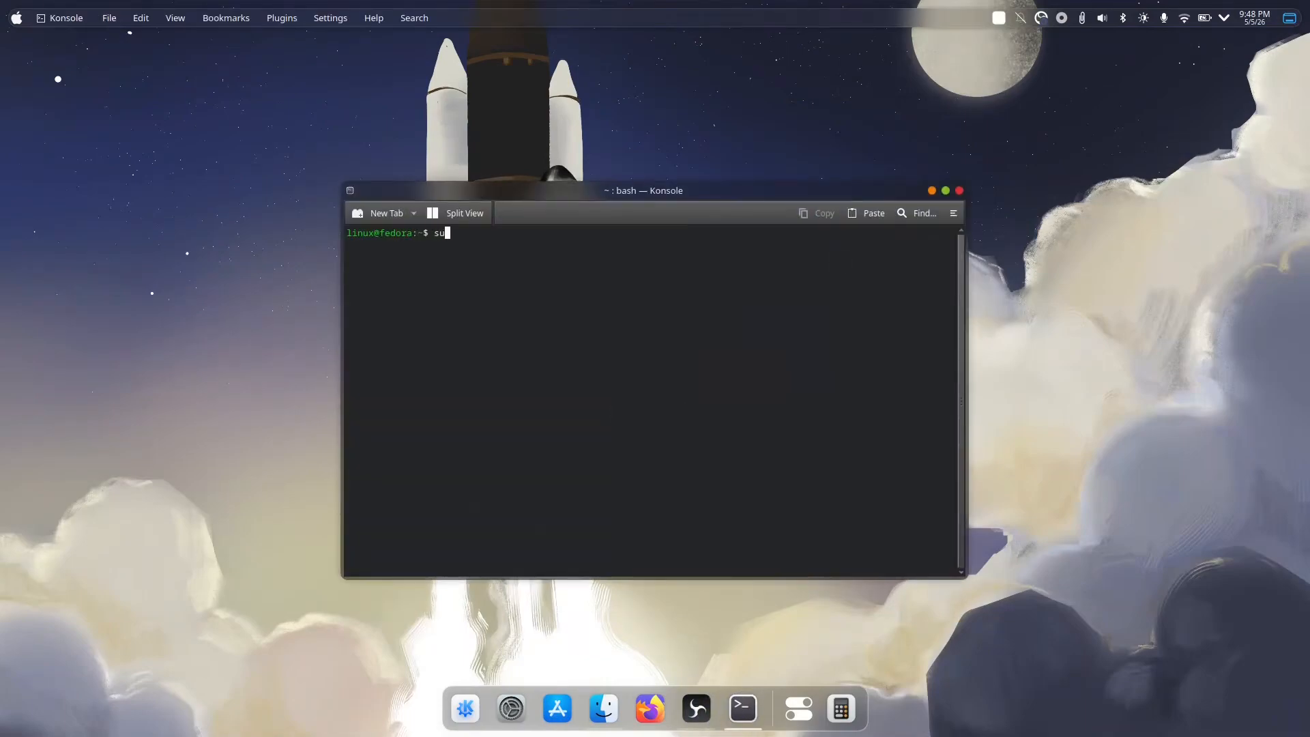
type("do dnf install kvantum")
left_click(960, 192)
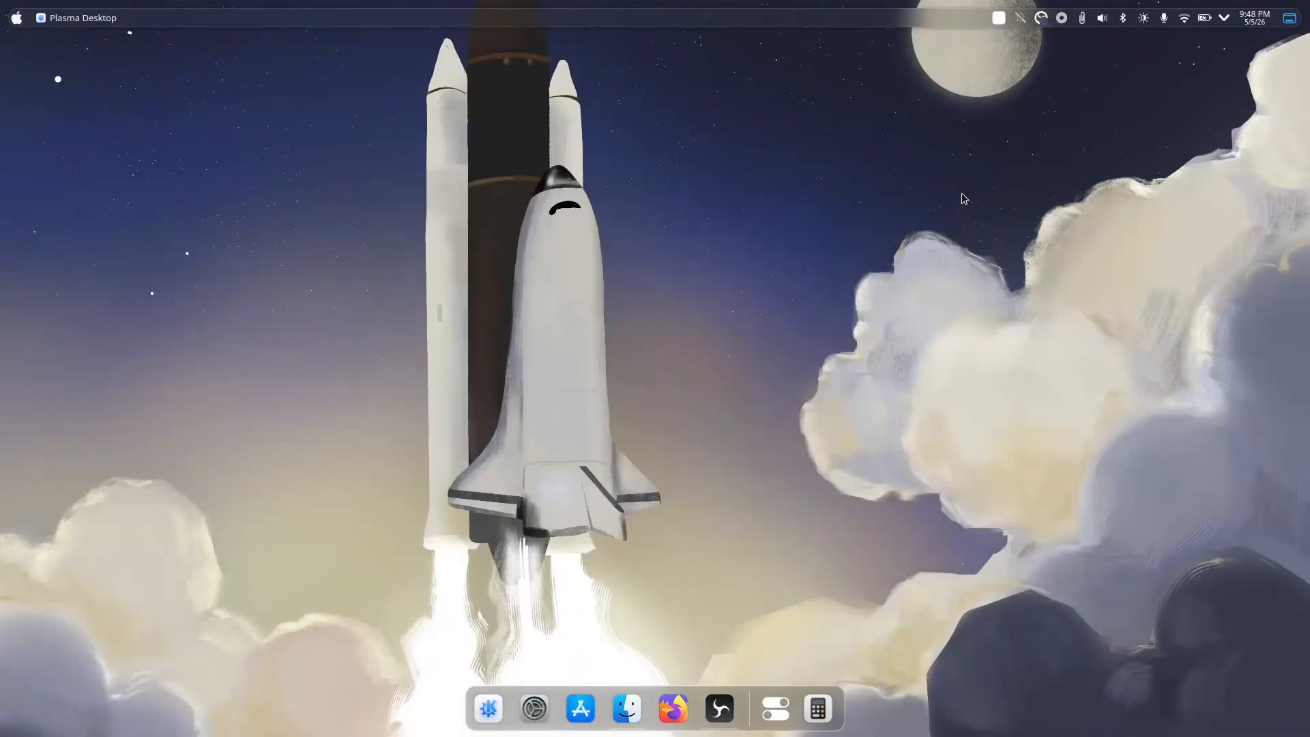
right_click(564, 322)
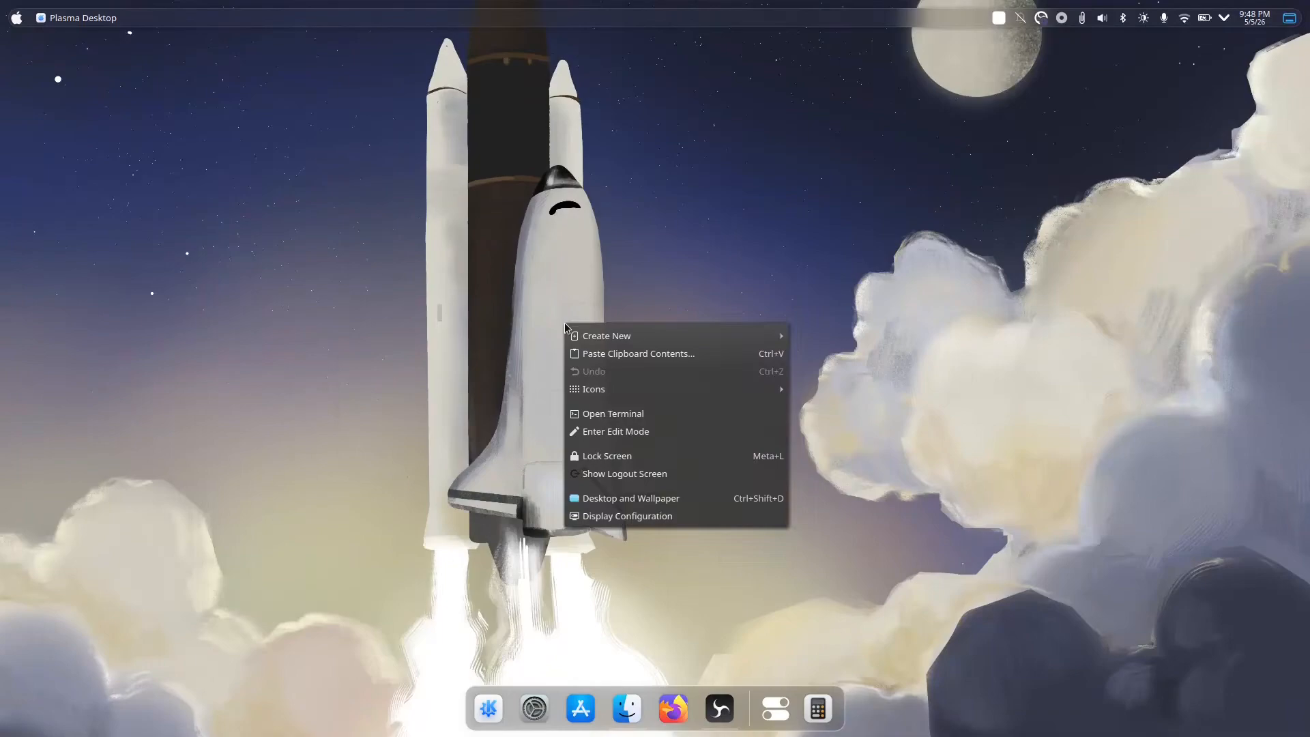
left_click(494, 326)
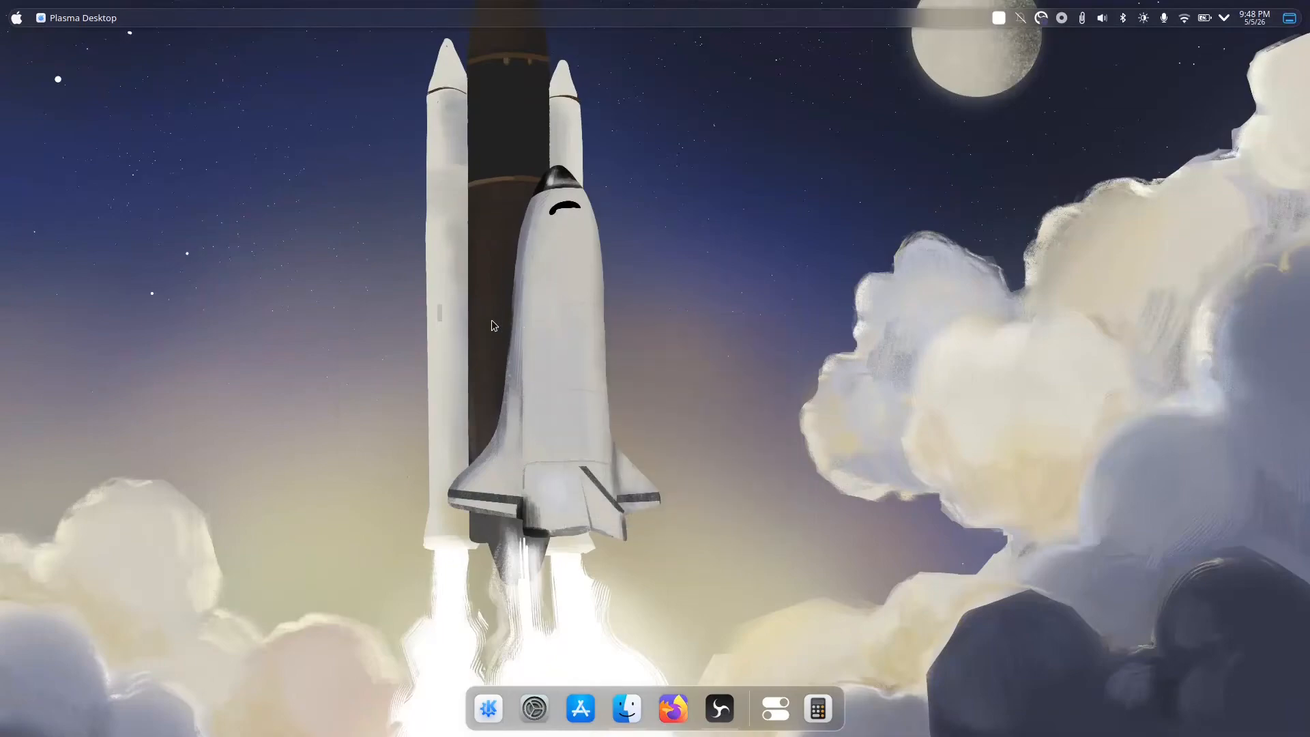
- Switch to Firefox, search for "harmony kde store" in a new tab, and open the Harmony Global Theme page
left_click(687, 710)
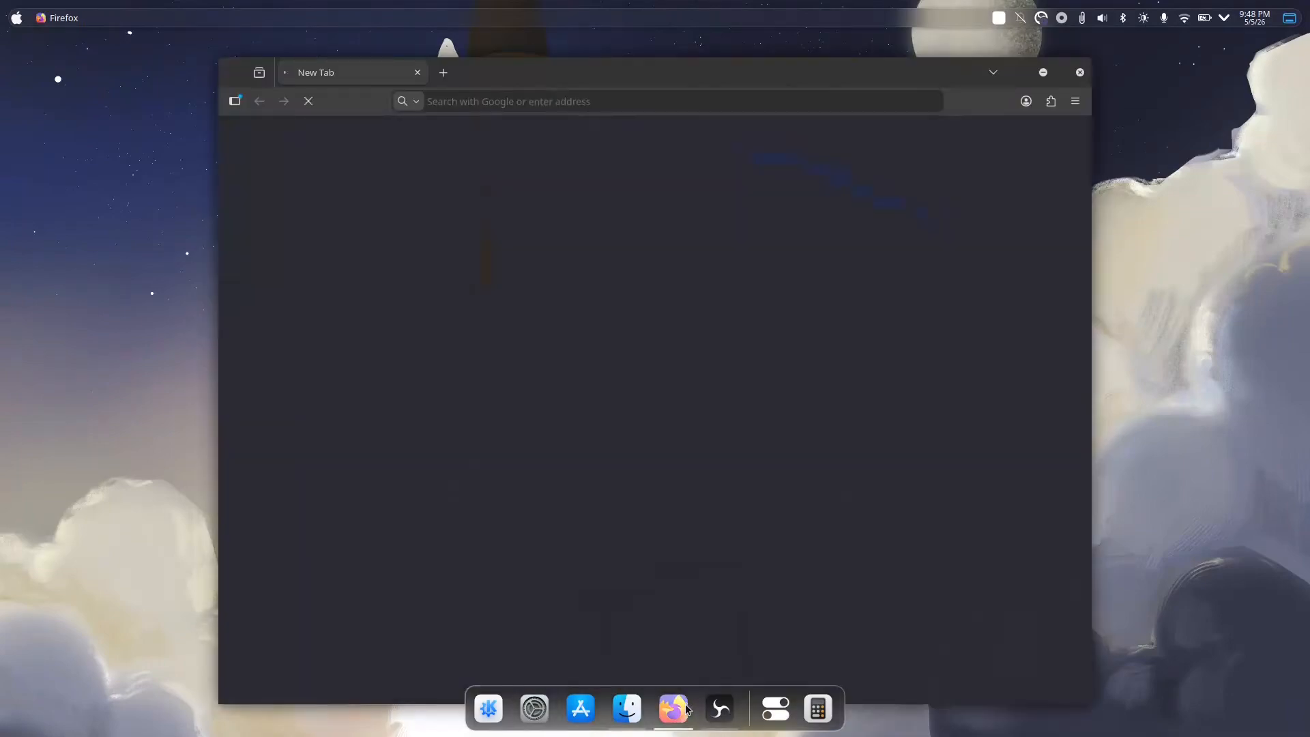
left_click(443, 72)
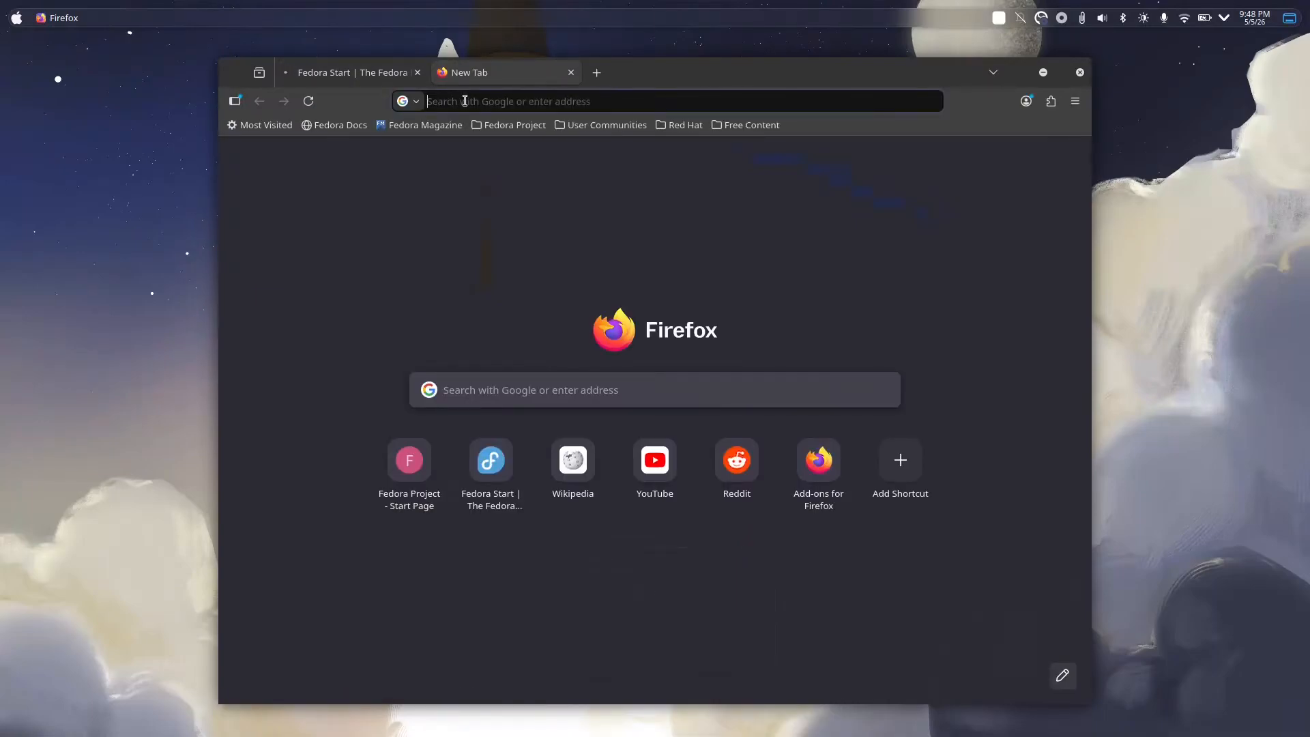
left_click(465, 101)
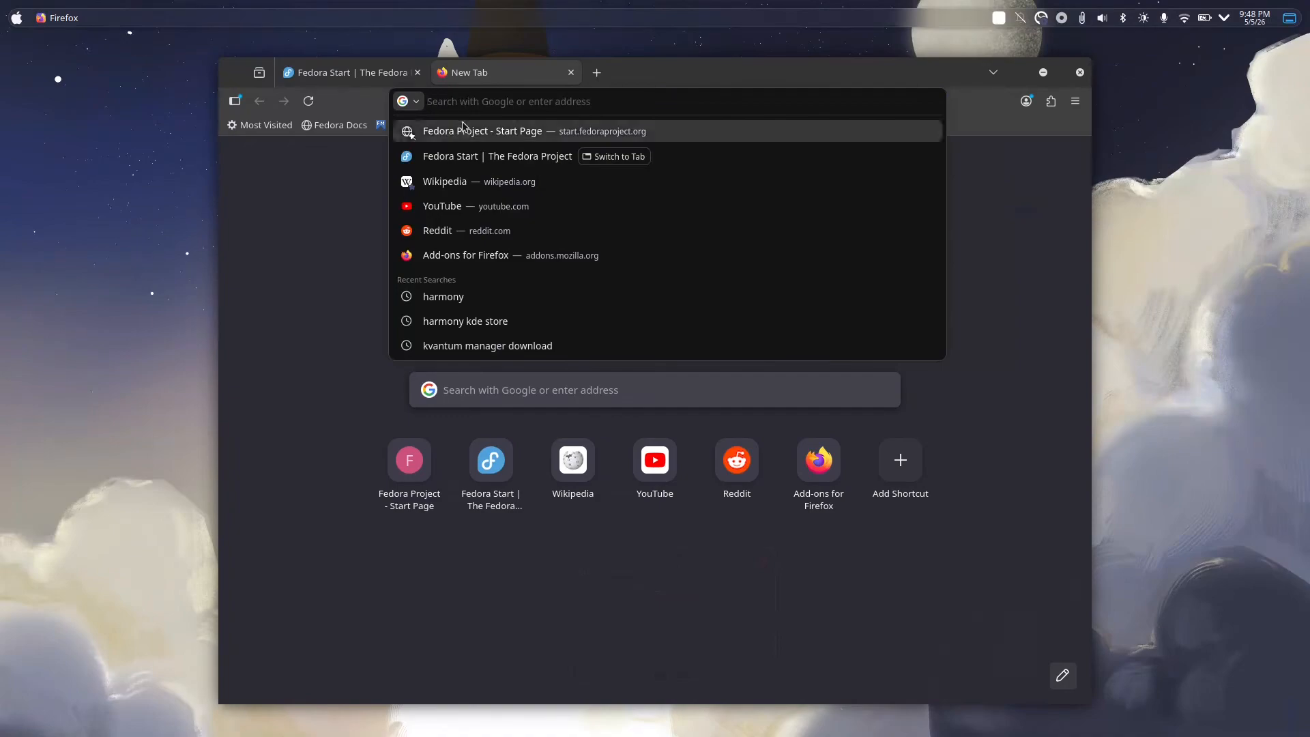
left_click(474, 324)
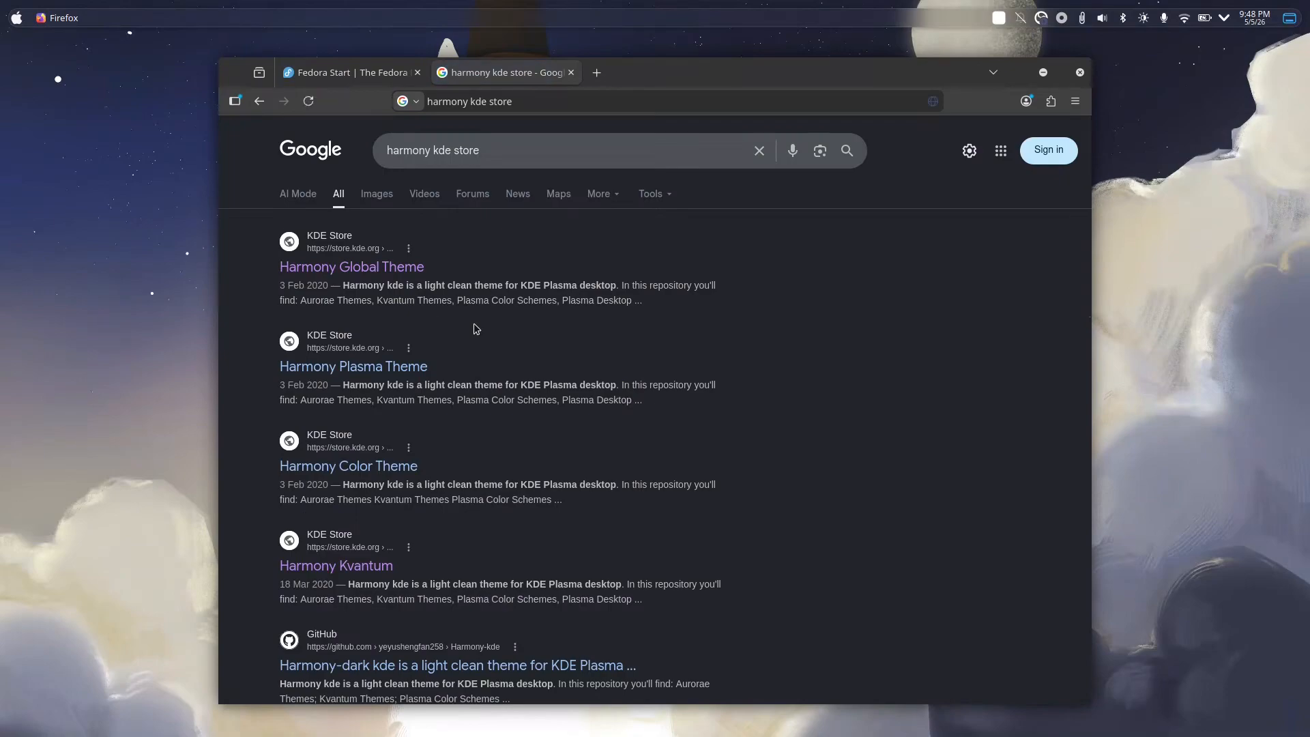
left_click(397, 274)
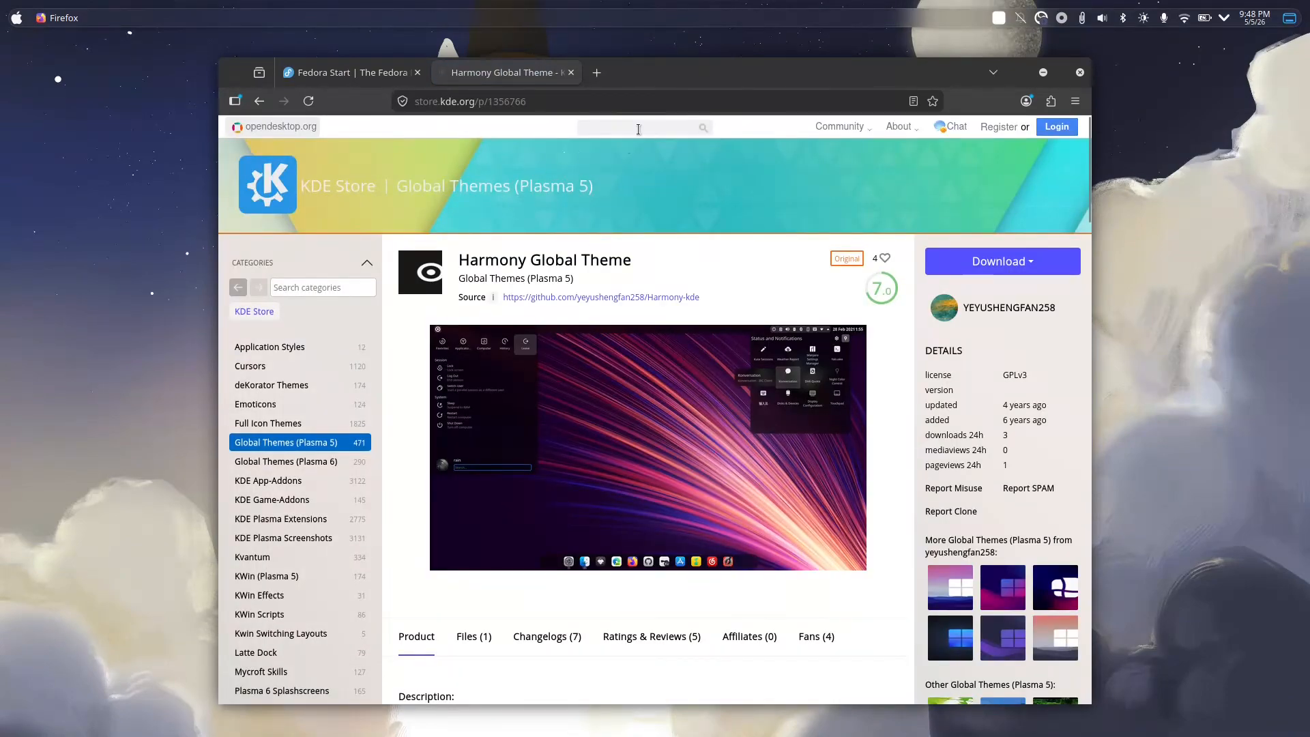
- Search the KDE Store for "harmony kva" and open the Harmony Kvantum product page
left_click(585, 127)
type("harmony")
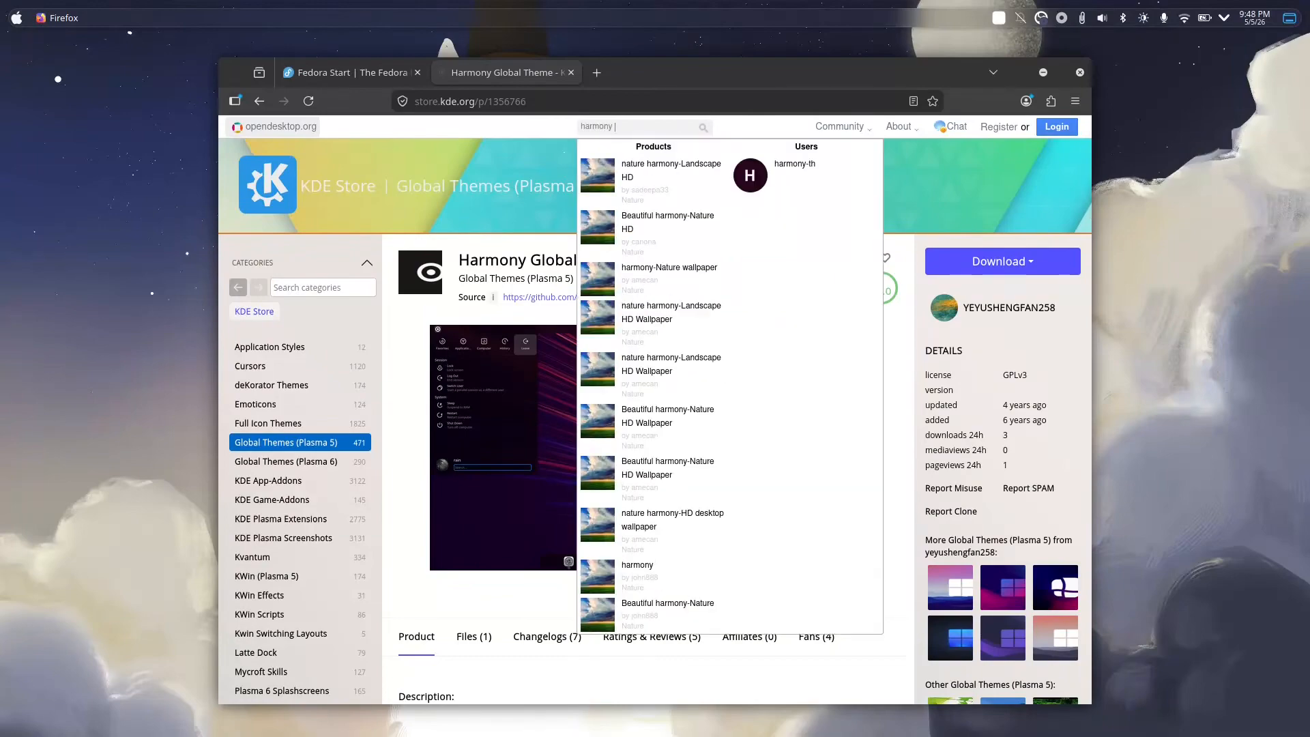
type(" kva")
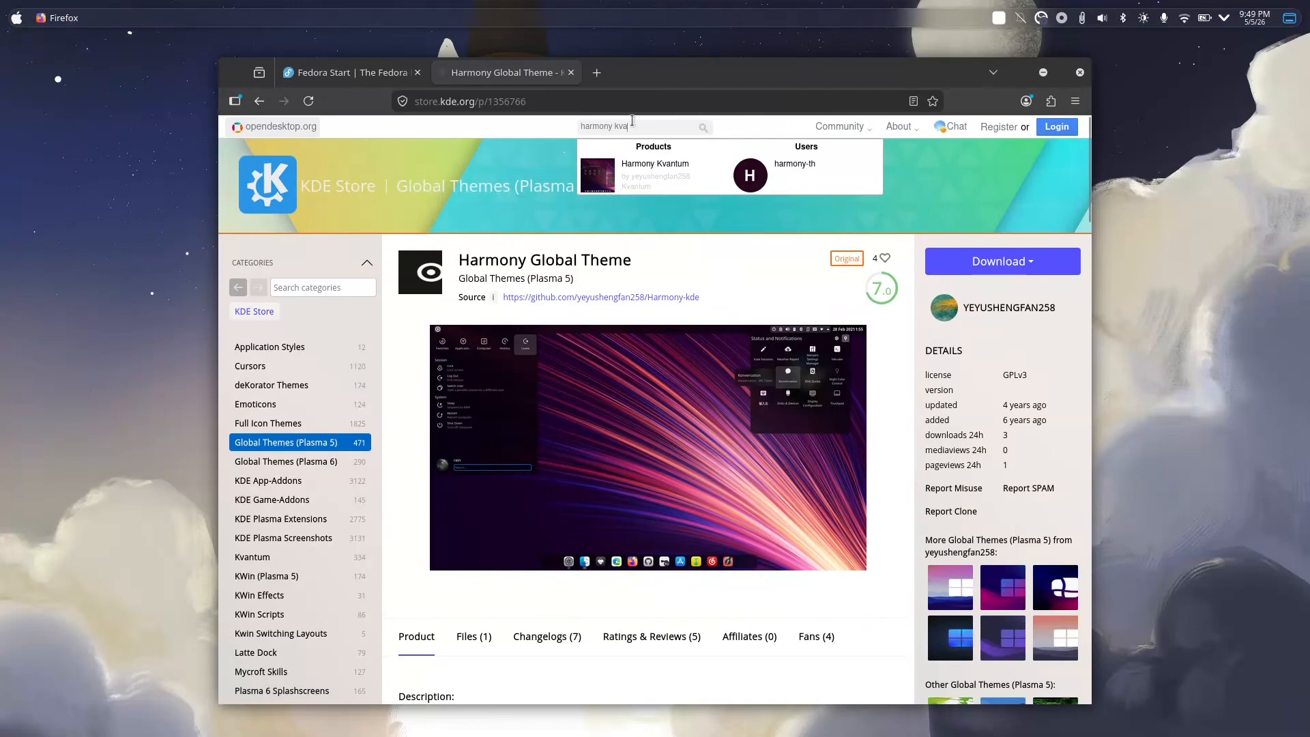
left_click(662, 178)
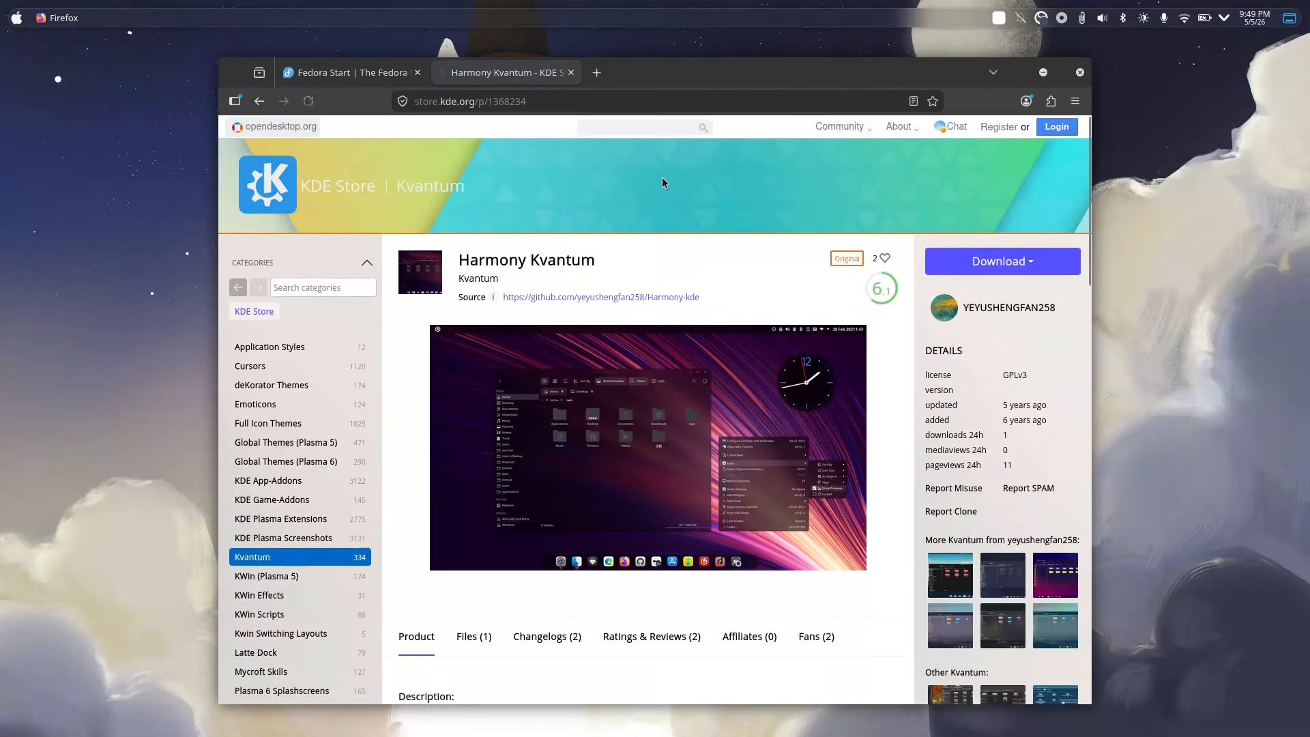
- Download Harmony.zip from the Harmony Kvantum page's files and dismiss the download list
scroll(476, 468, "down", 3)
left_click(476, 465)
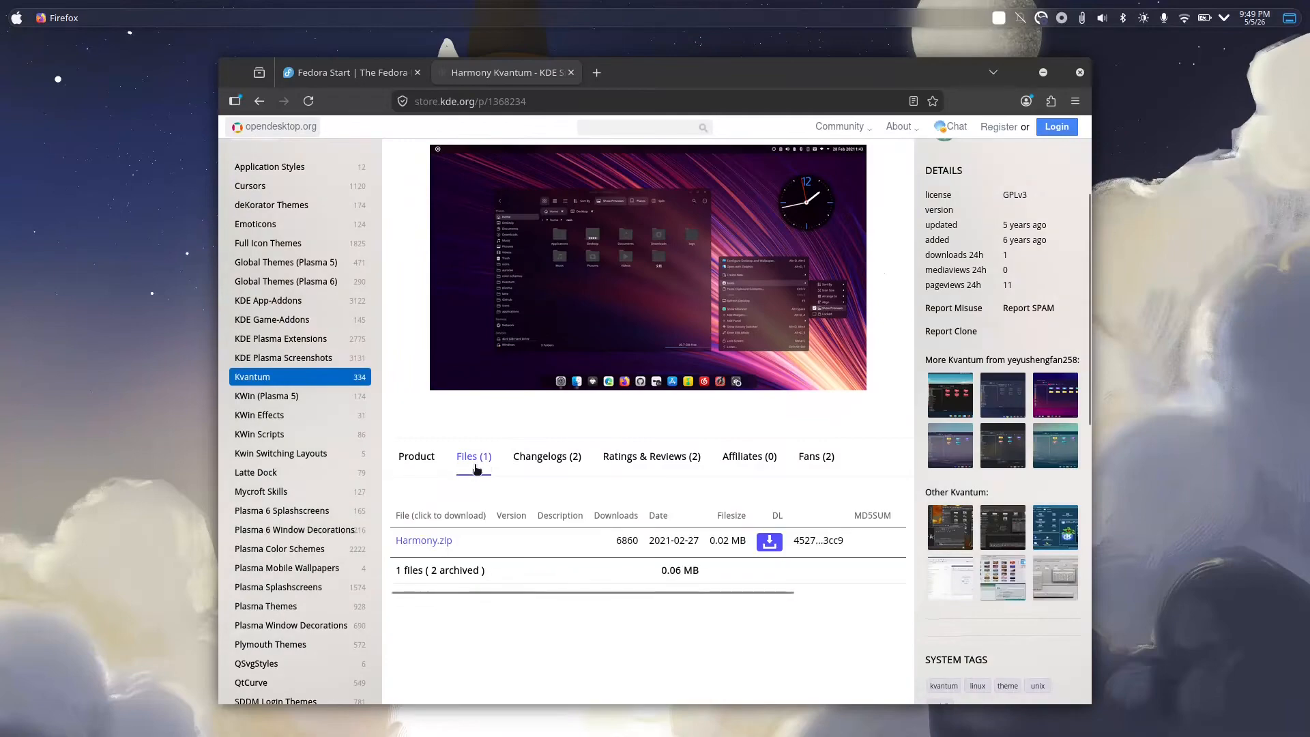
left_click(769, 542)
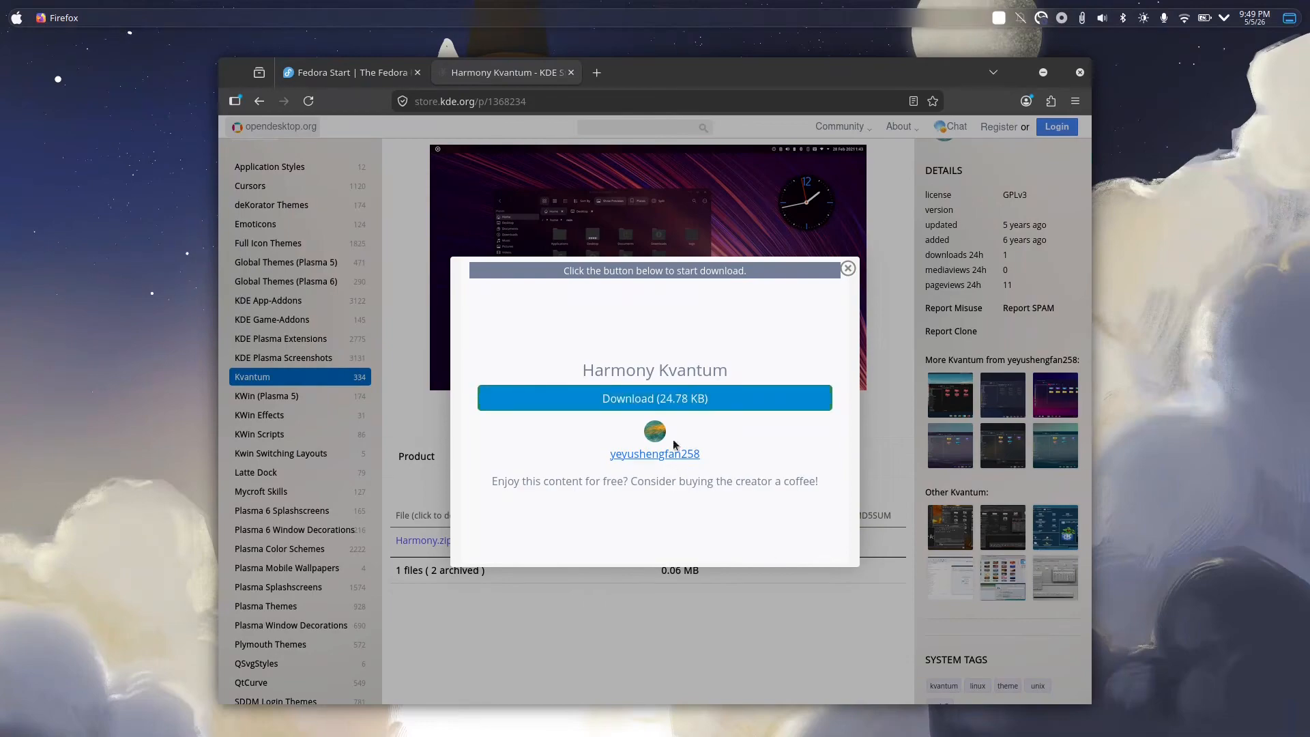
left_click(660, 398)
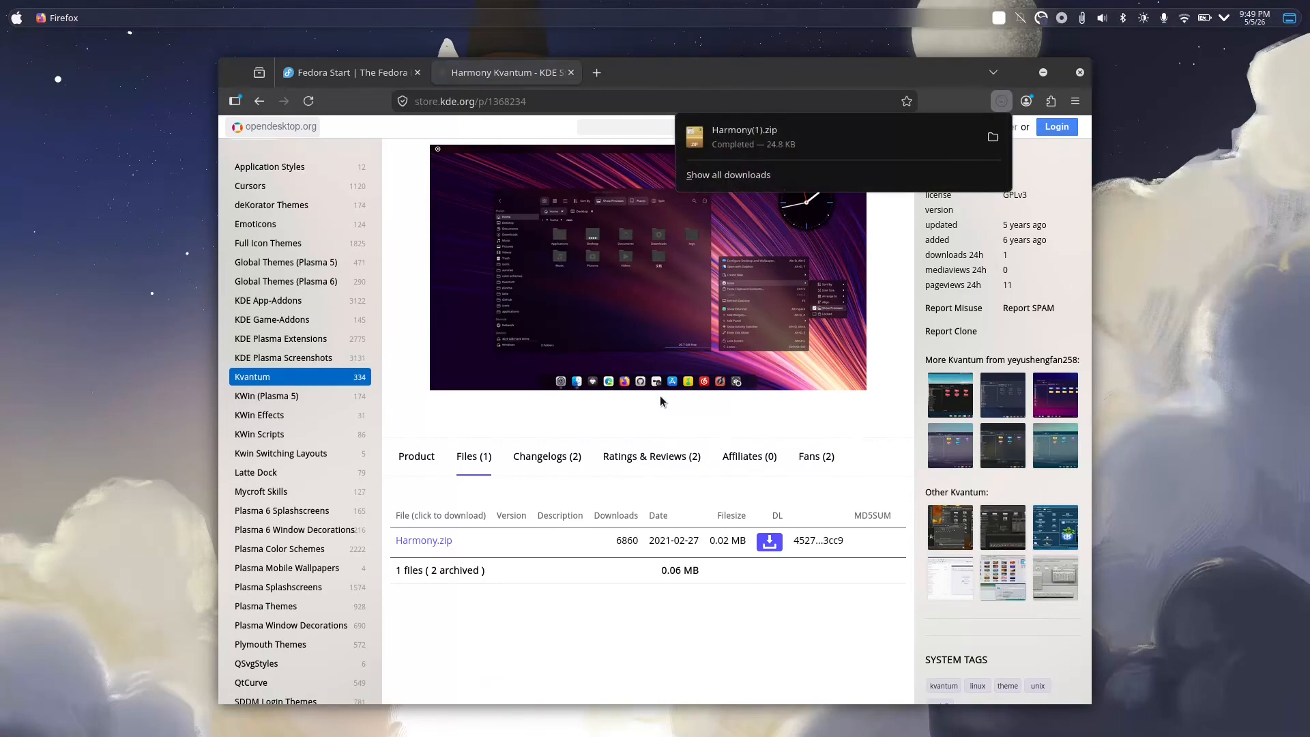
left_click(418, 429)
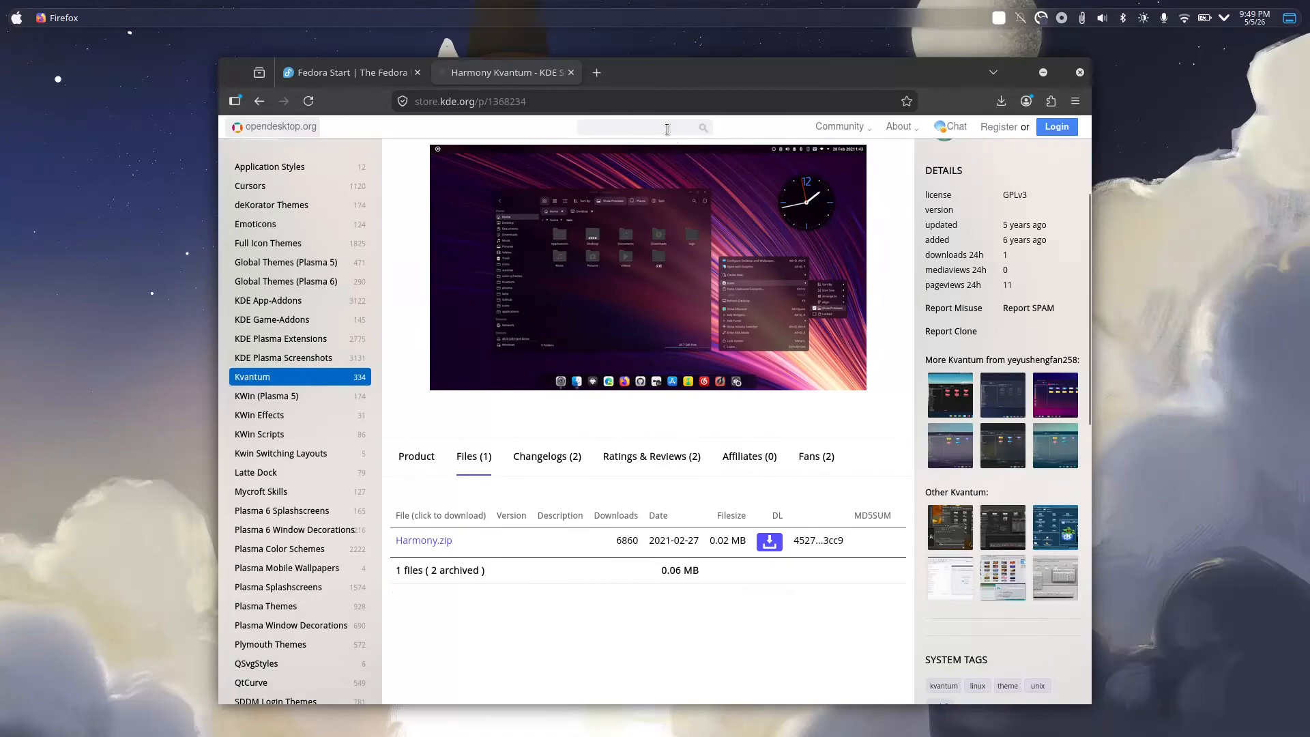
- Search the KDE Store for "fedora tree" and open the Conky Fedora Tree product page
type("fedo")
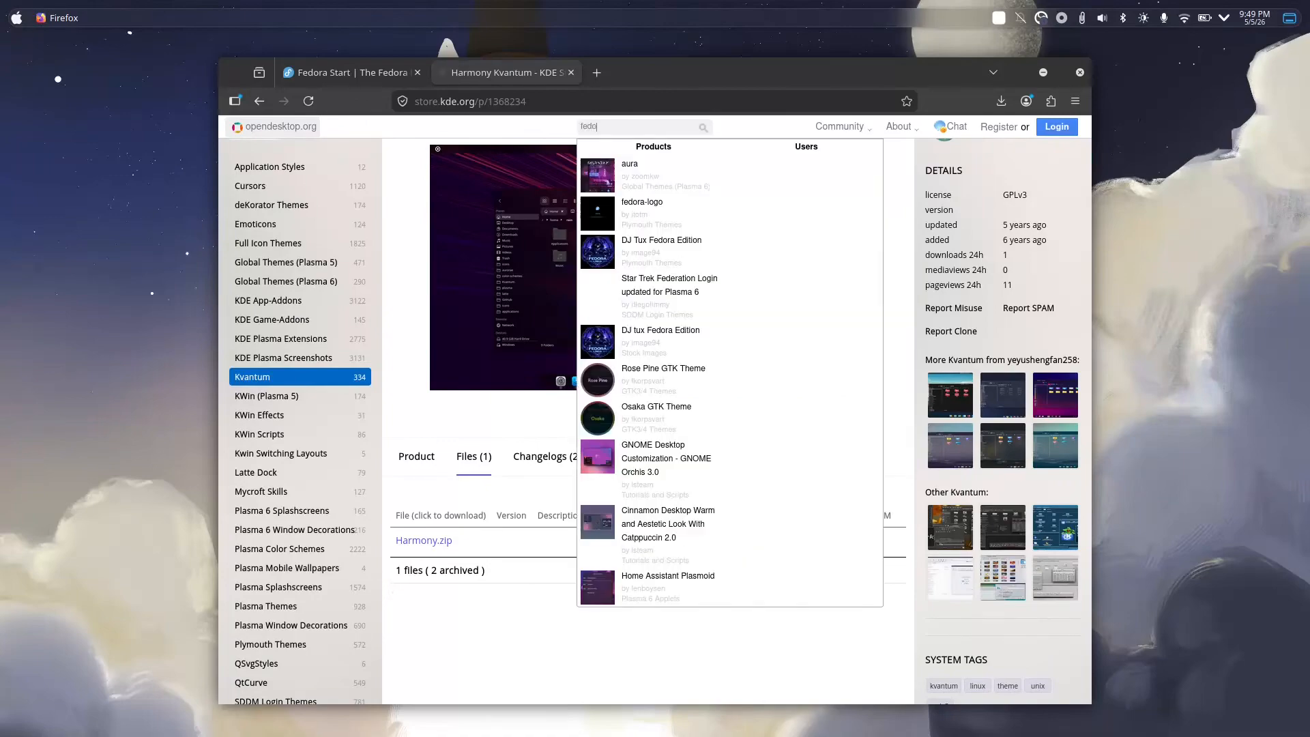
type("ra tree")
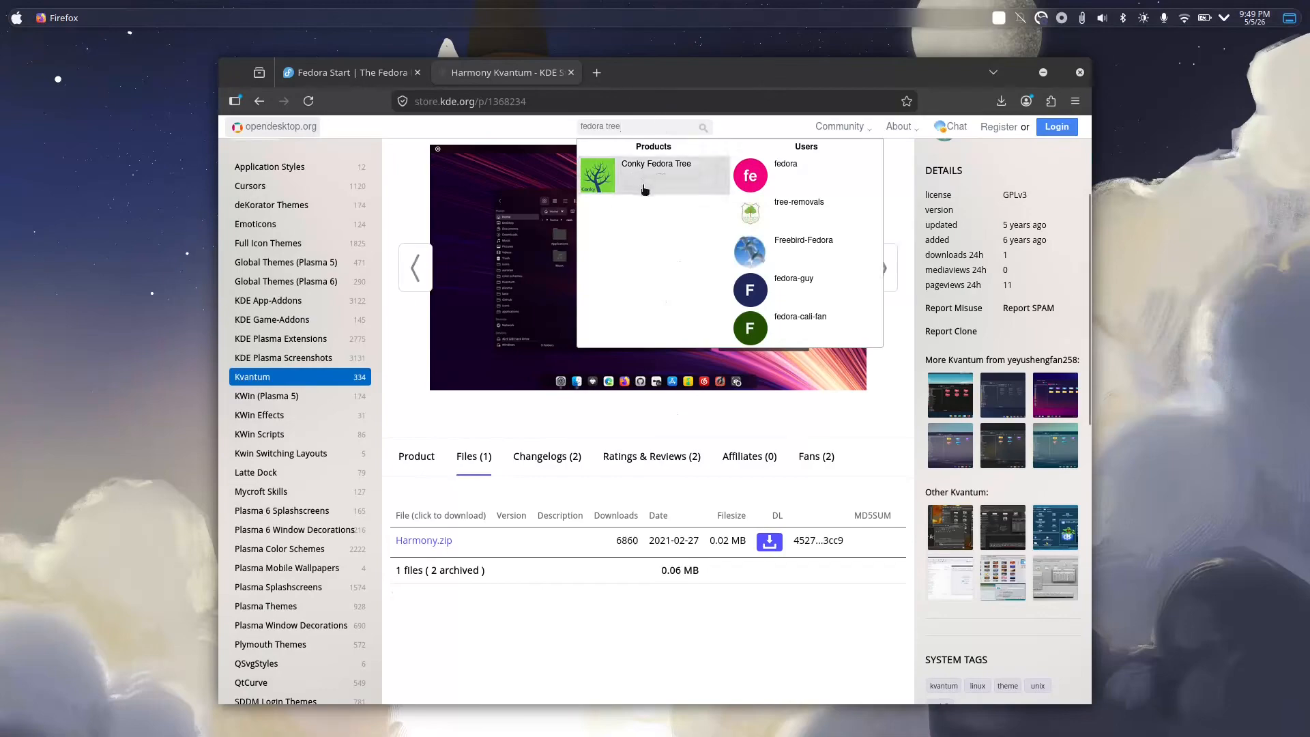
left_click(645, 177)
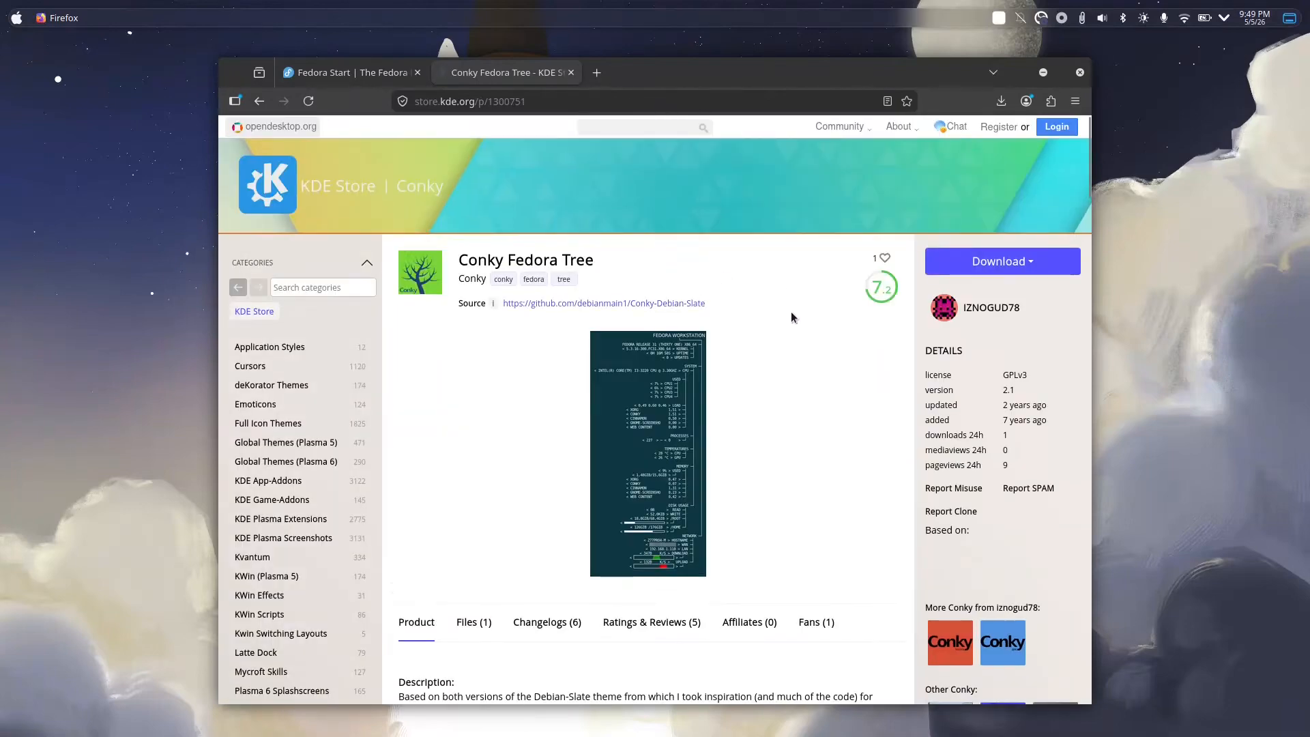
- Download conky-fedora-tree.tar.gz from the Conky Fedora Tree page's files and close the browser
scroll(780, 400, "down", 3)
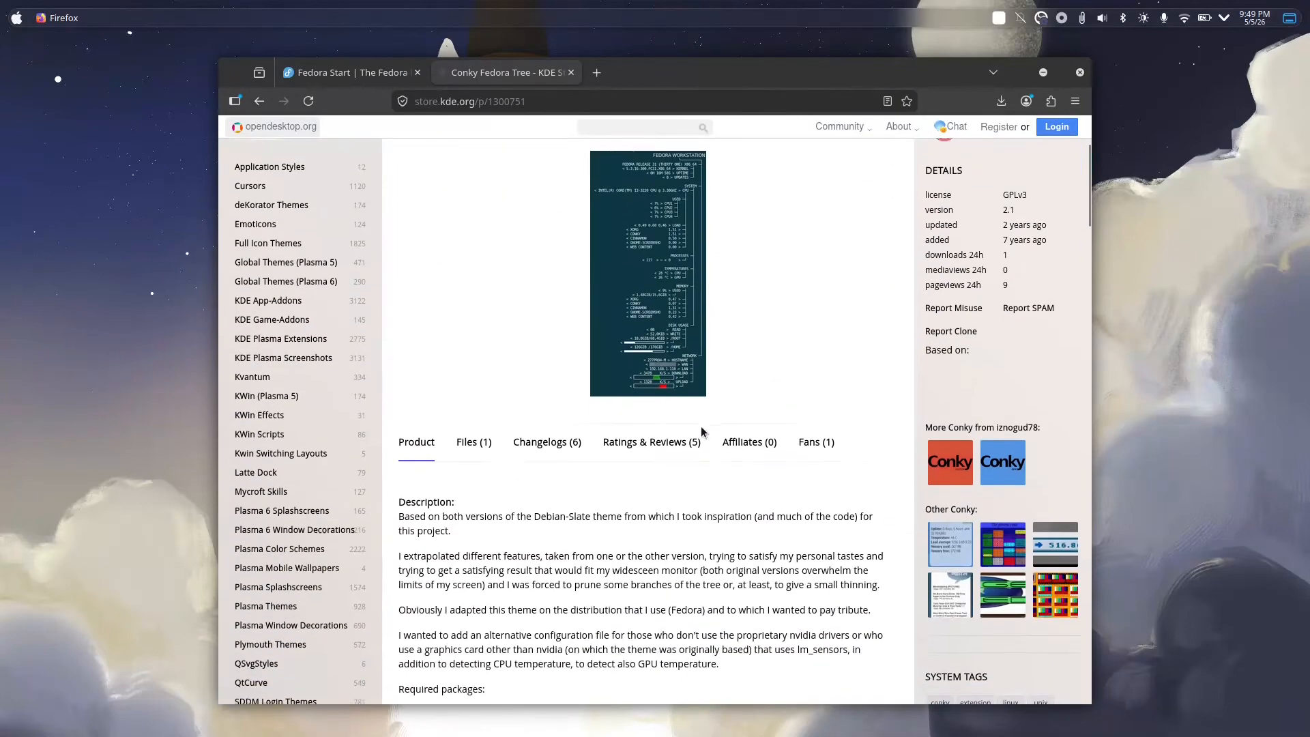
left_click(493, 441)
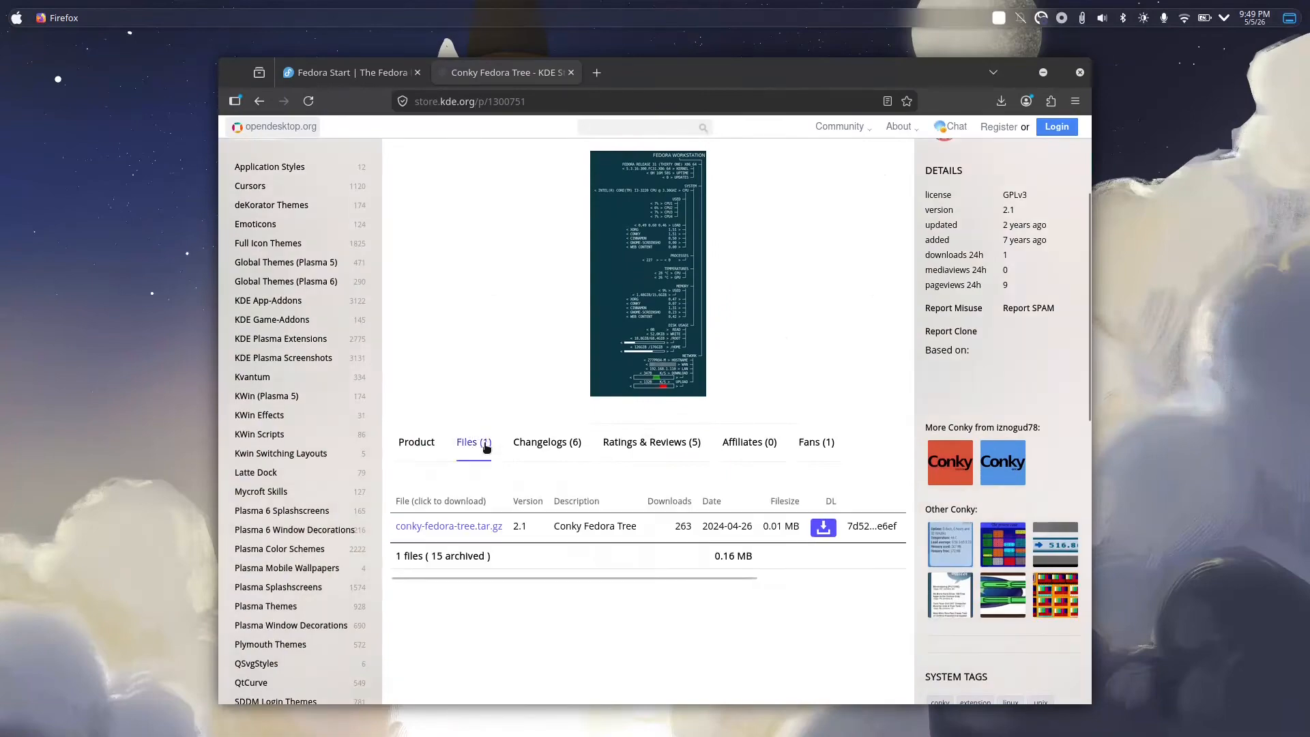
left_click(824, 525)
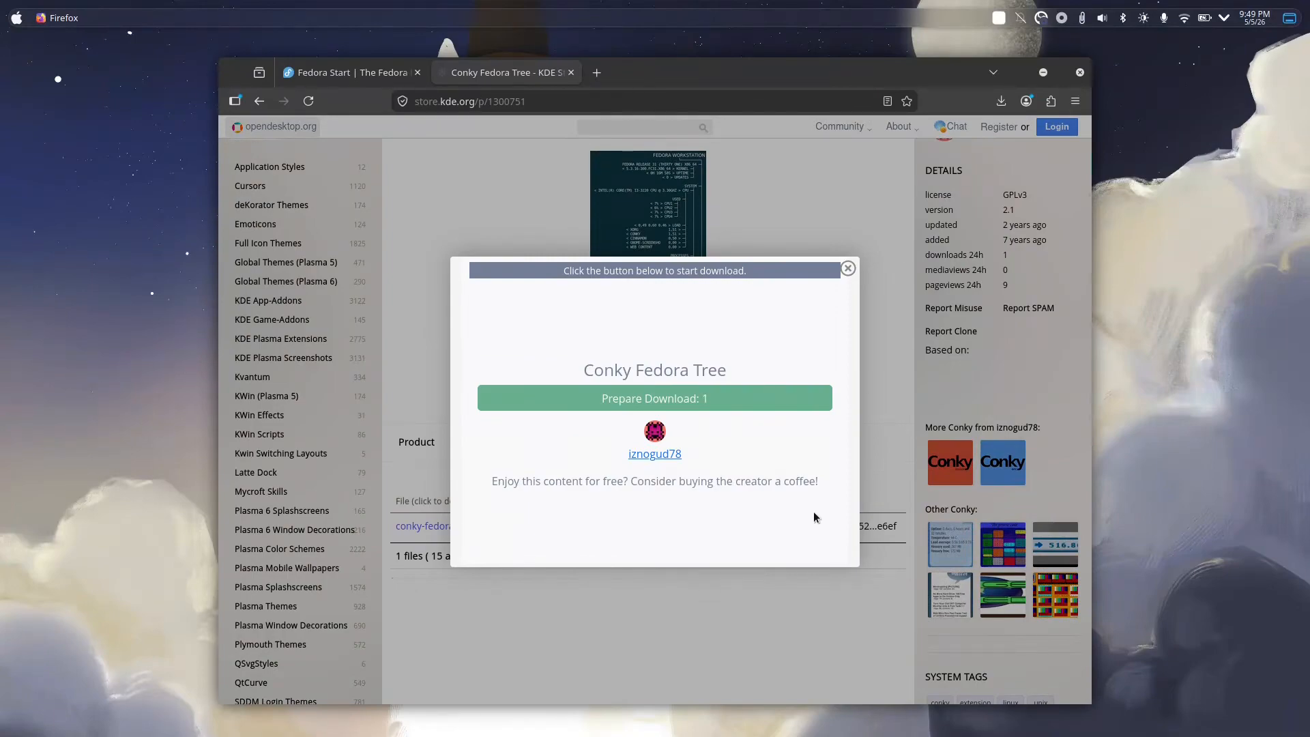
left_click(730, 405)
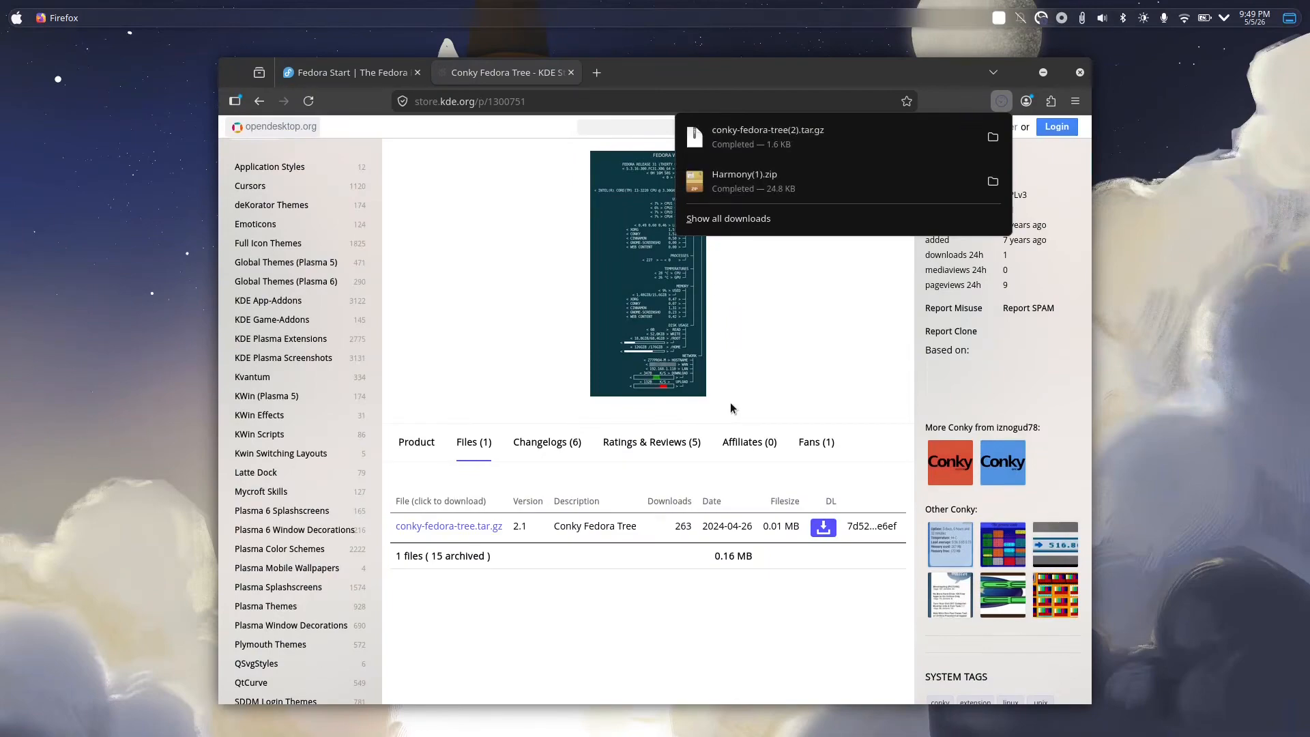
left_click(760, 360)
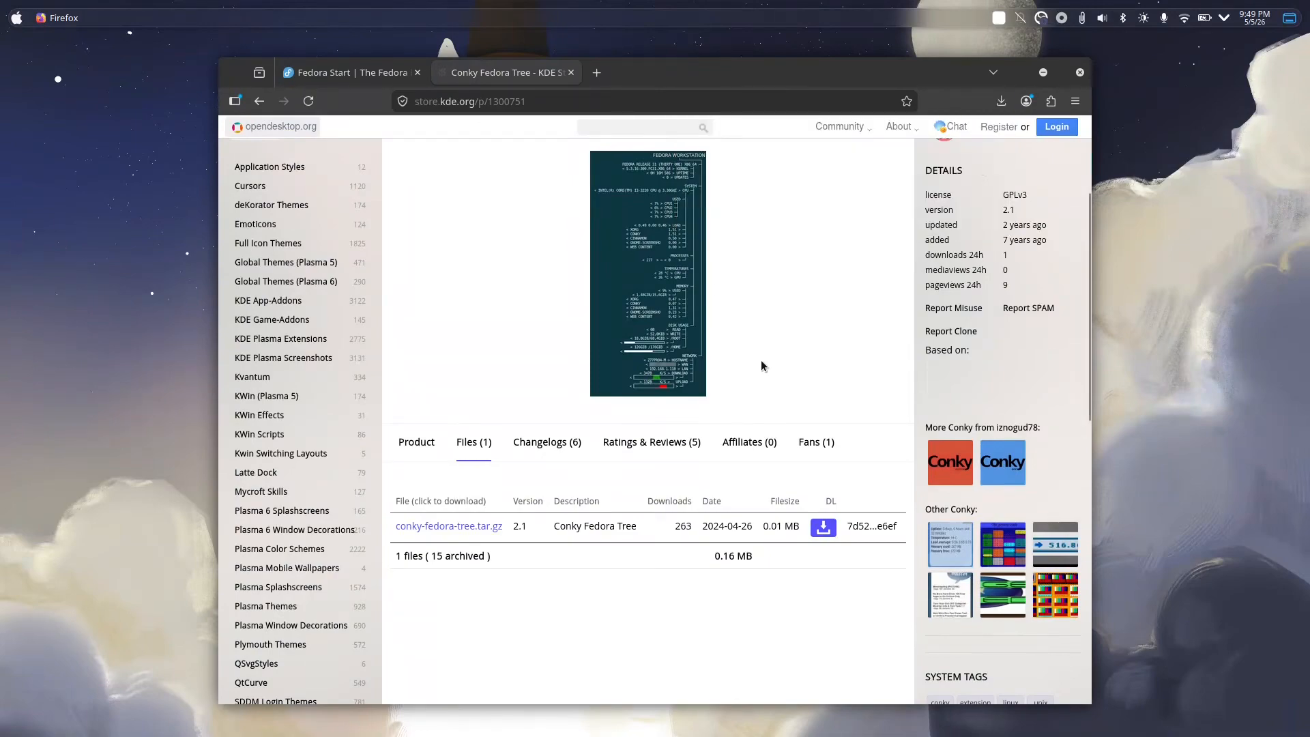
left_click(1081, 74)
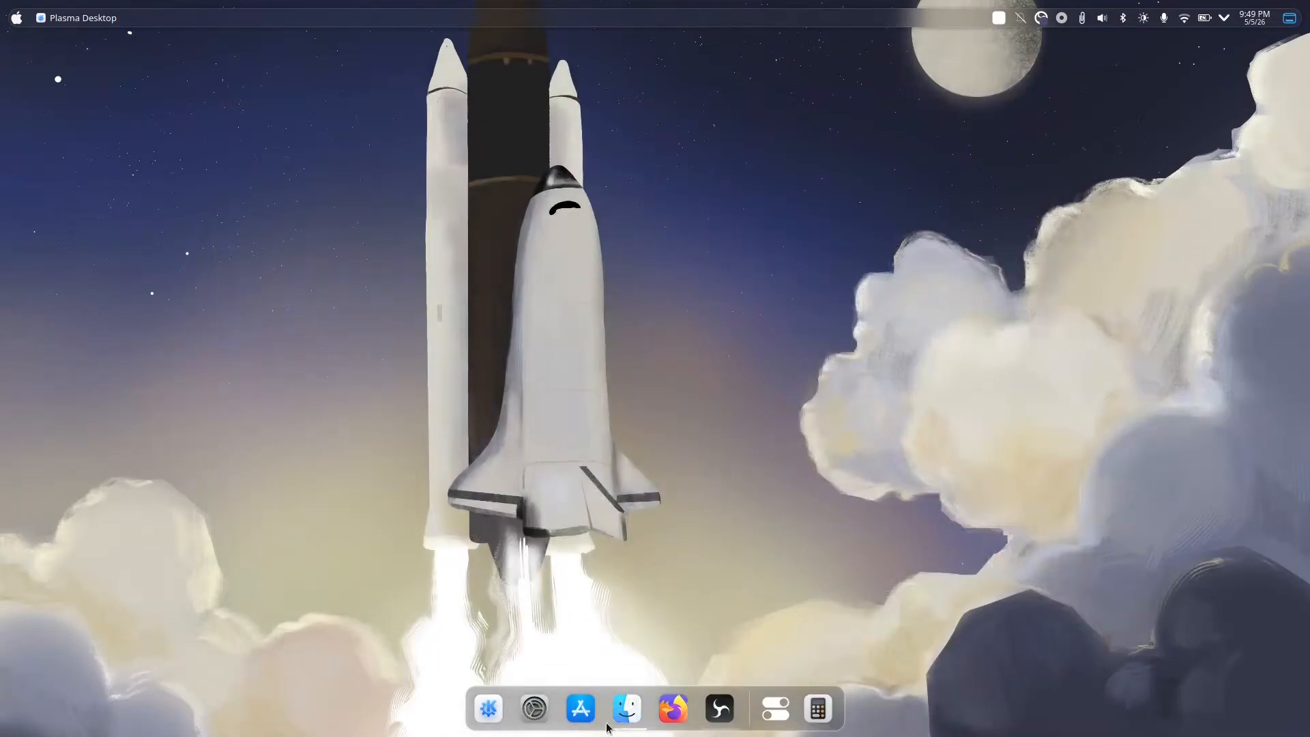
- Switch to Dolphin and examine the downloaded Harmony and Conky archives and folders in Downloads
left_click(627, 710)
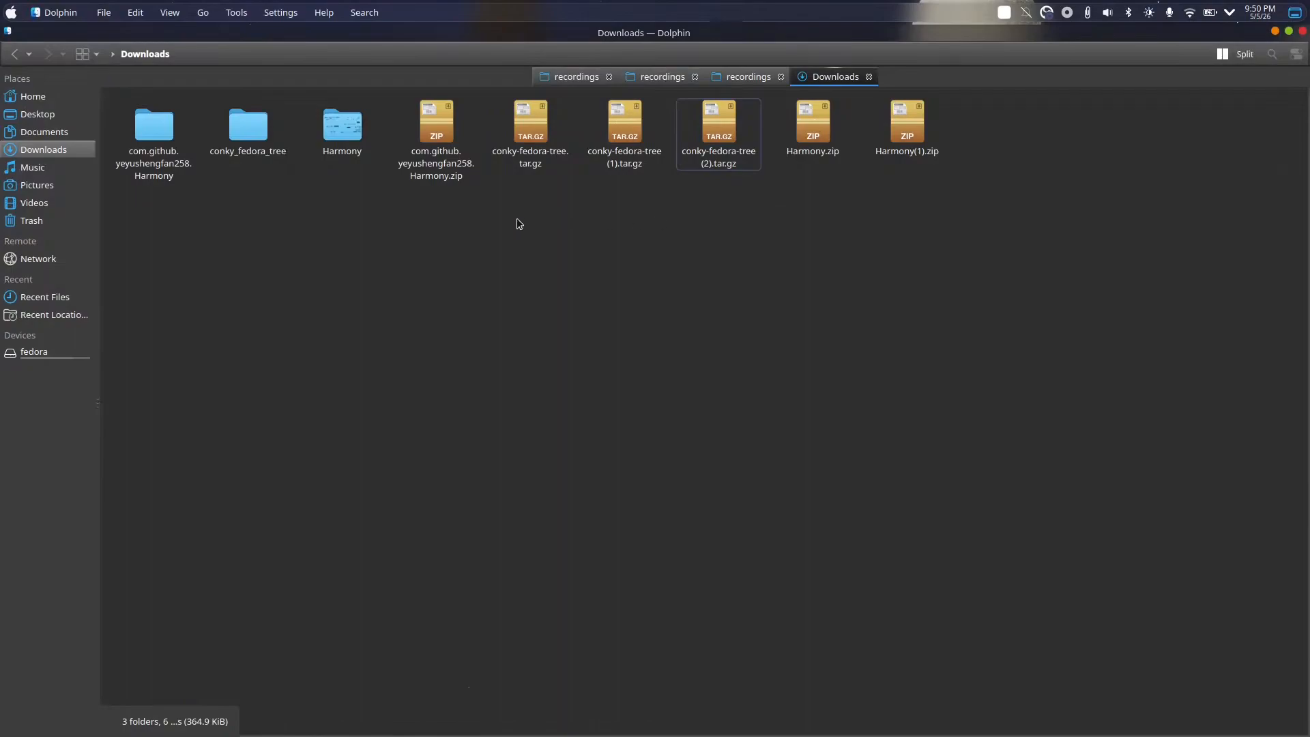
left_click(823, 149)
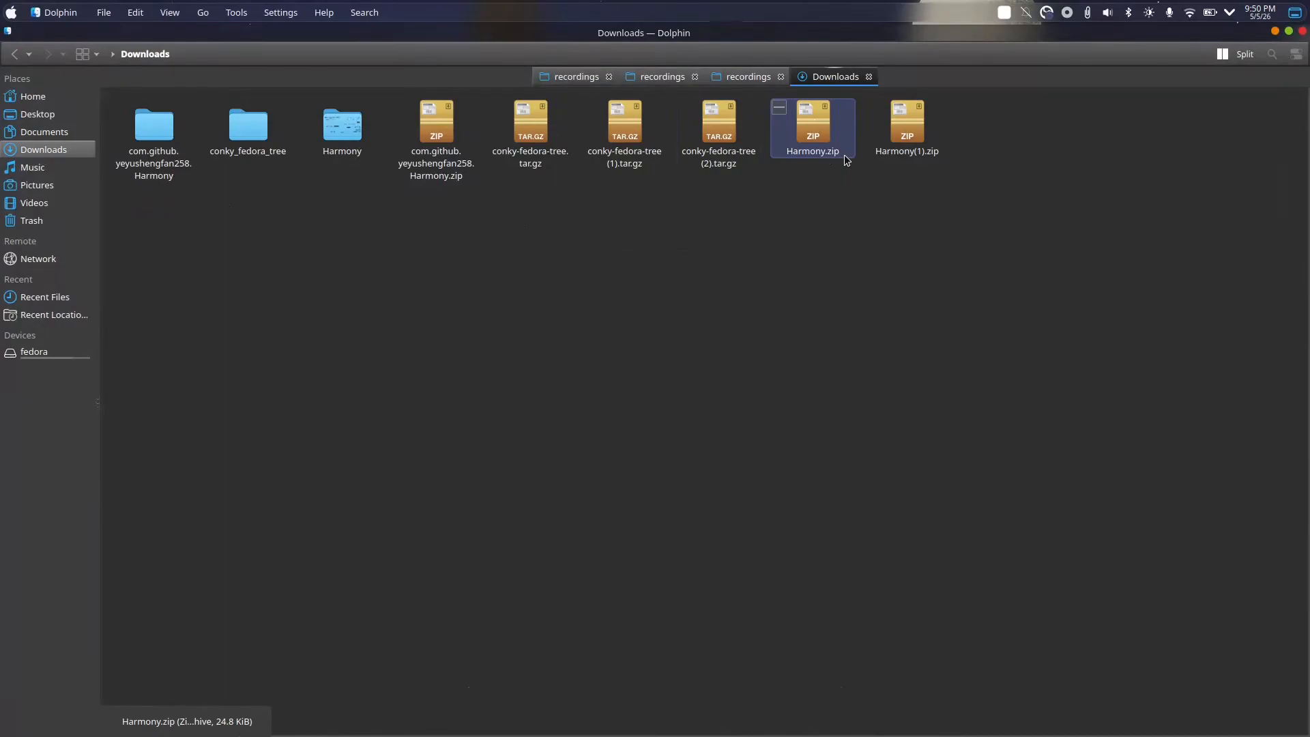
left_click(360, 215)
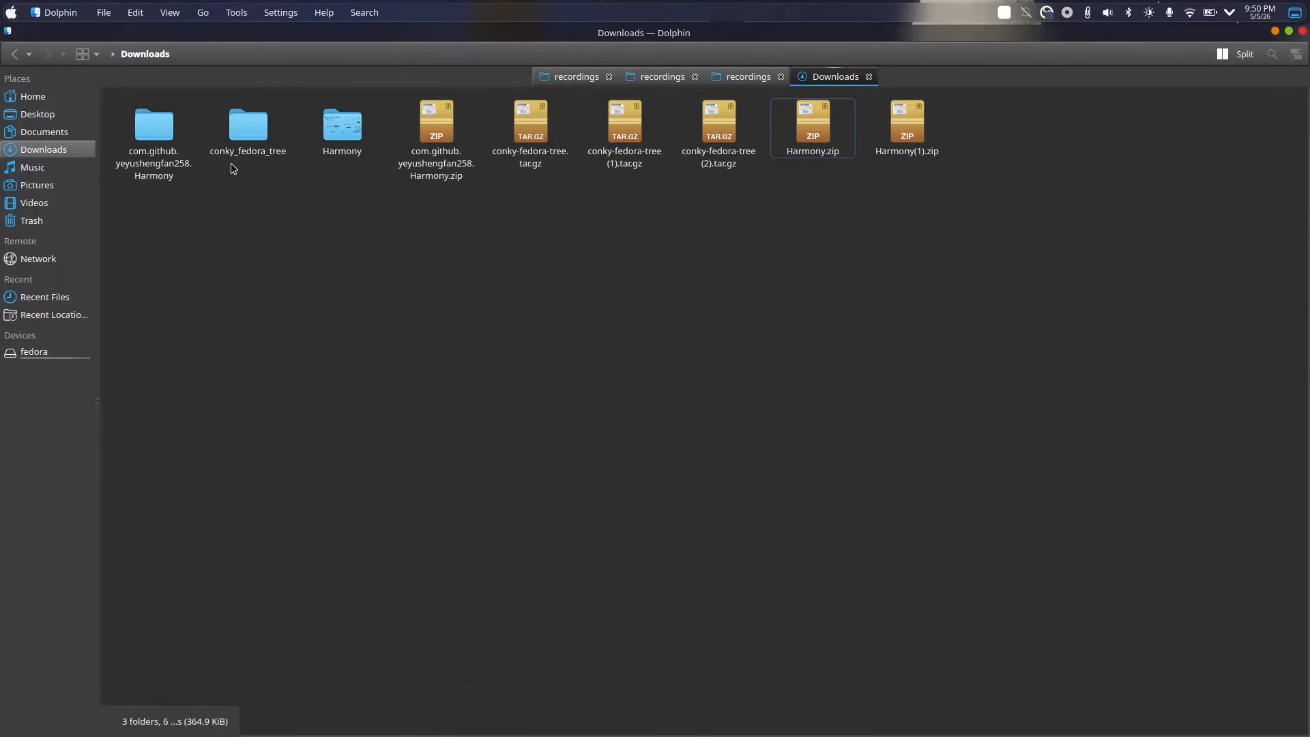
- Move the Harmony folder whose name starts with com.github to the trash and minimize the file manager
right_click(145, 161)
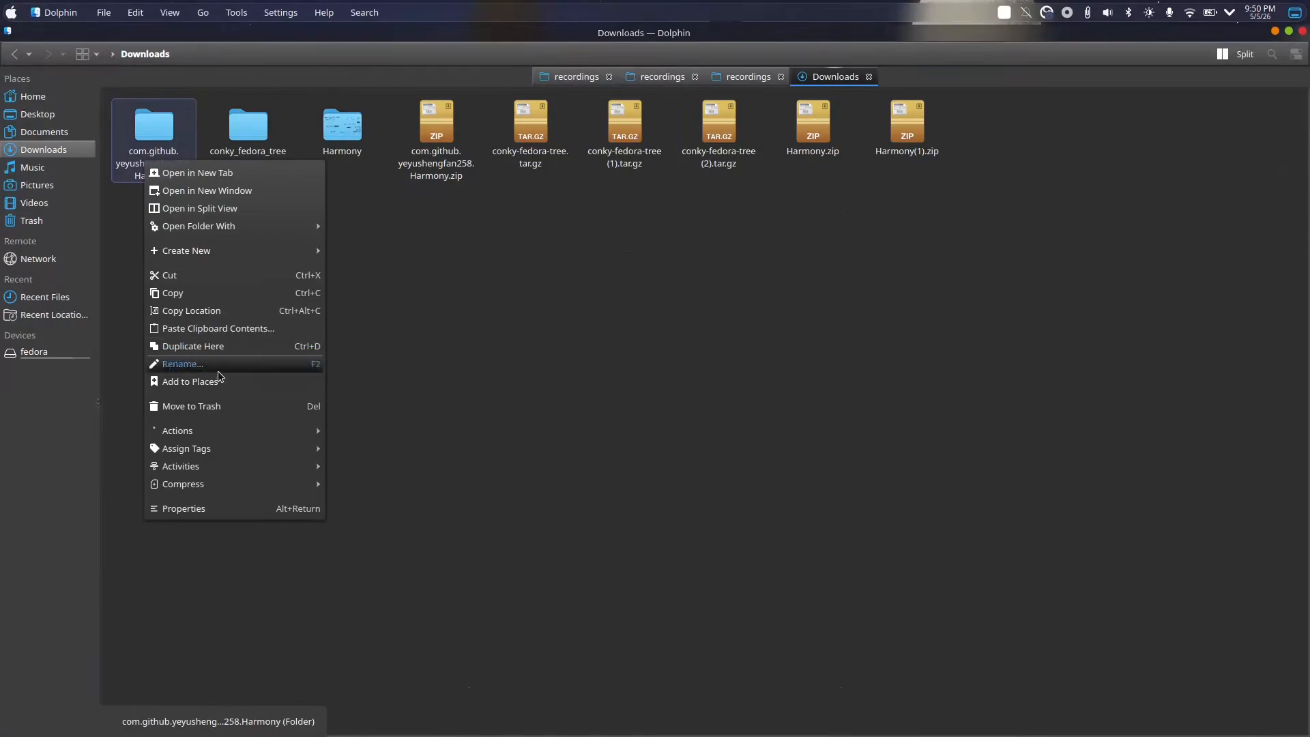
left_click(230, 408)
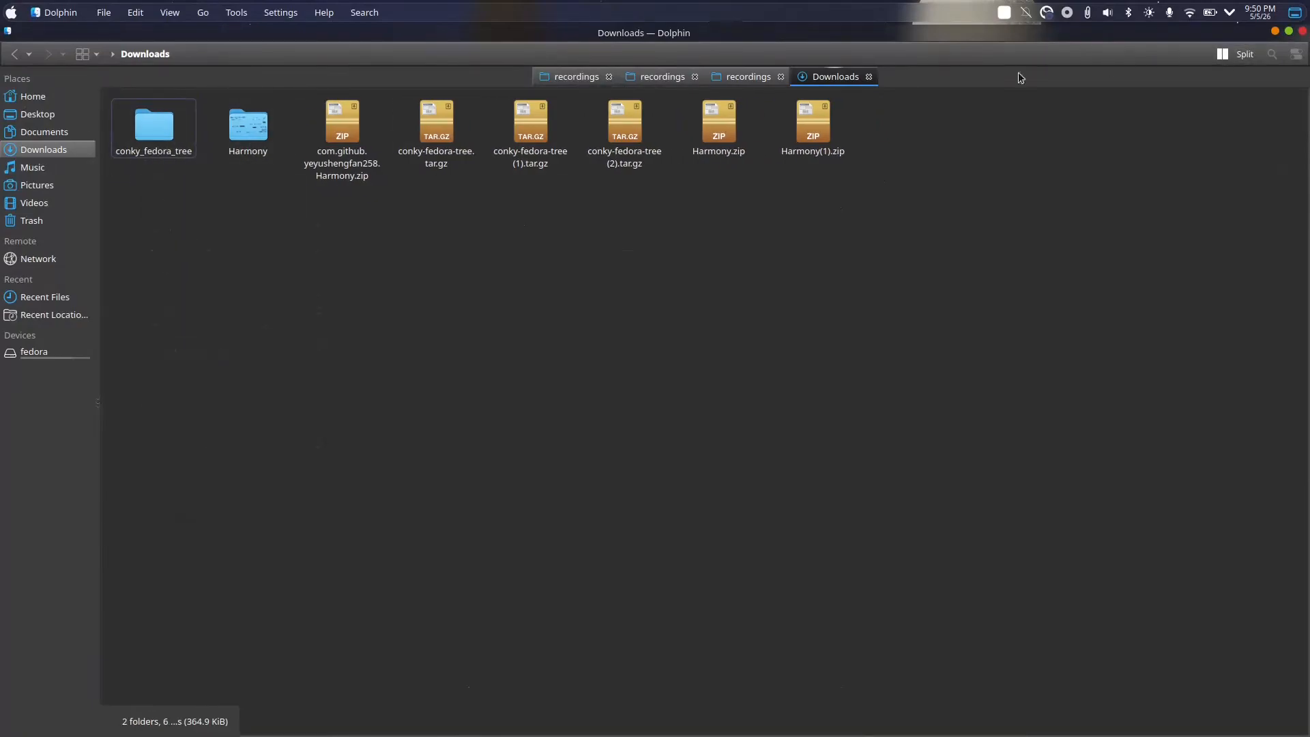
left_click(1276, 33)
- Launch Kvantum Manager and install the theme from the folder /home/linux/Downloads/Harmony
key("super")
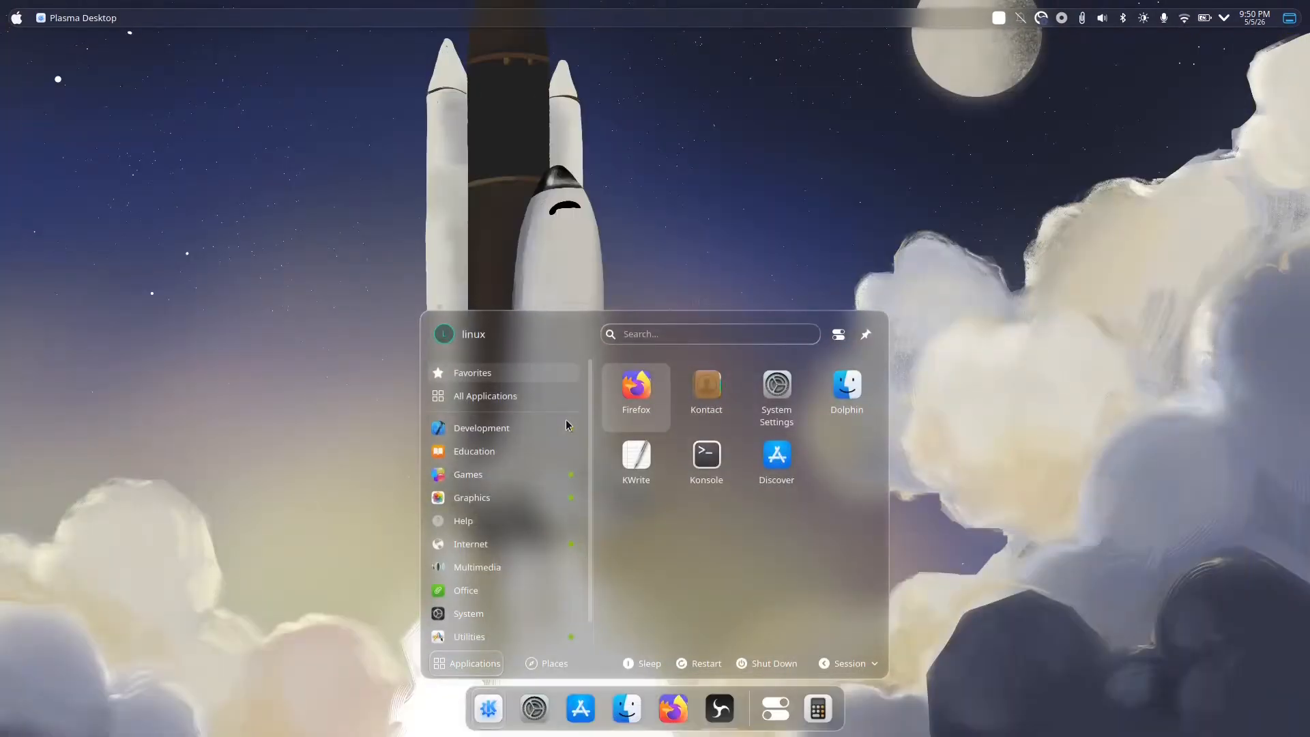
type("kv")
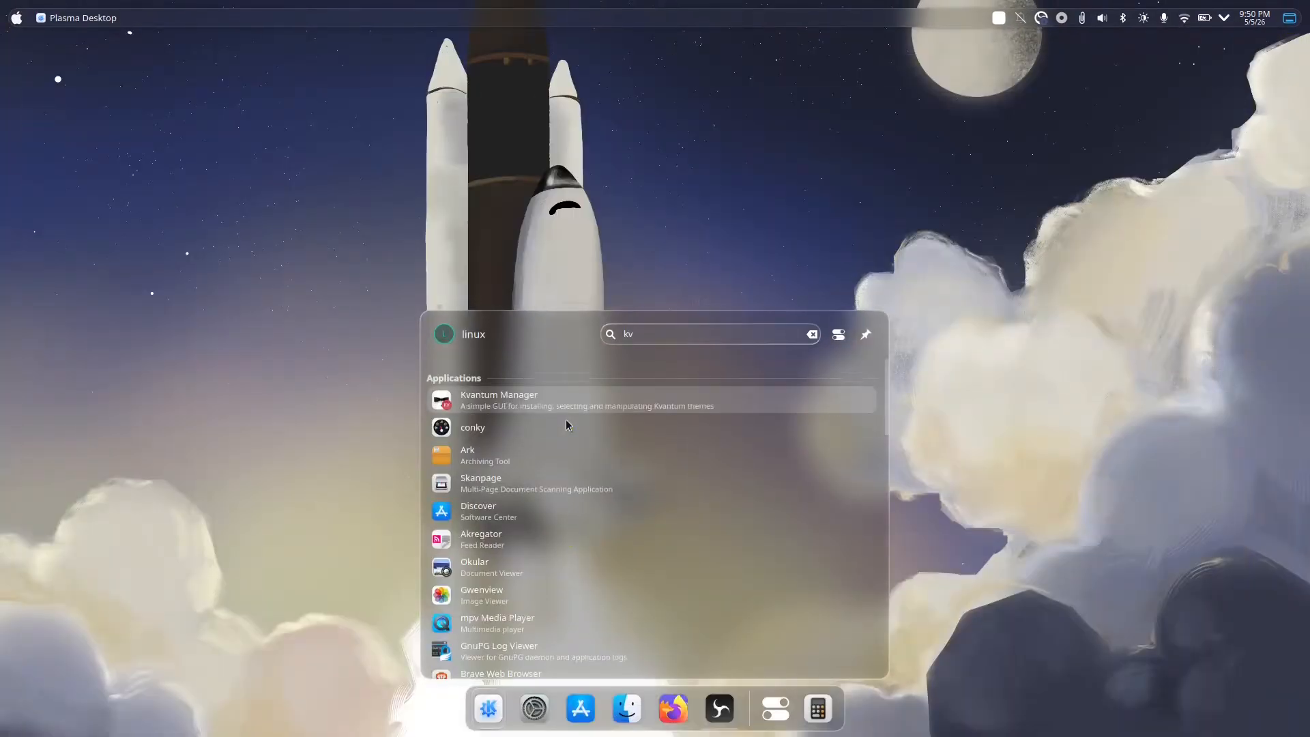
left_click(563, 403)
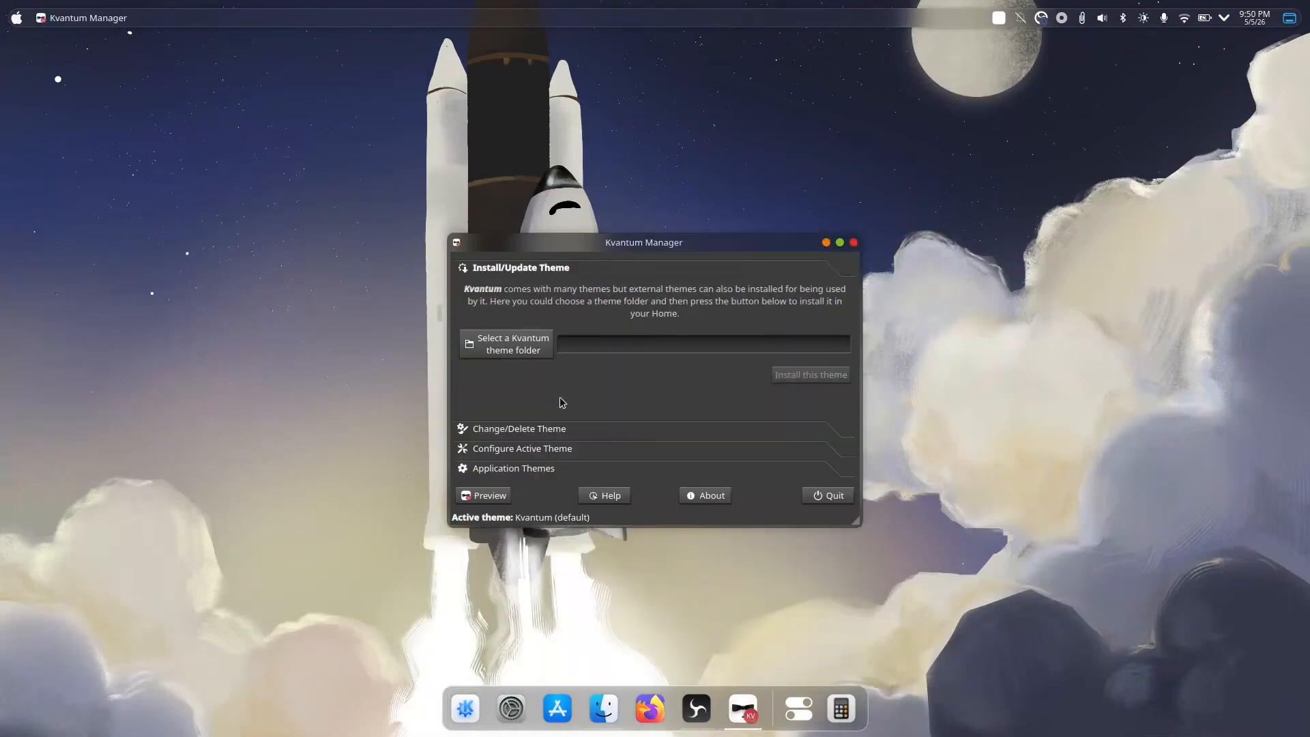
left_click(537, 353)
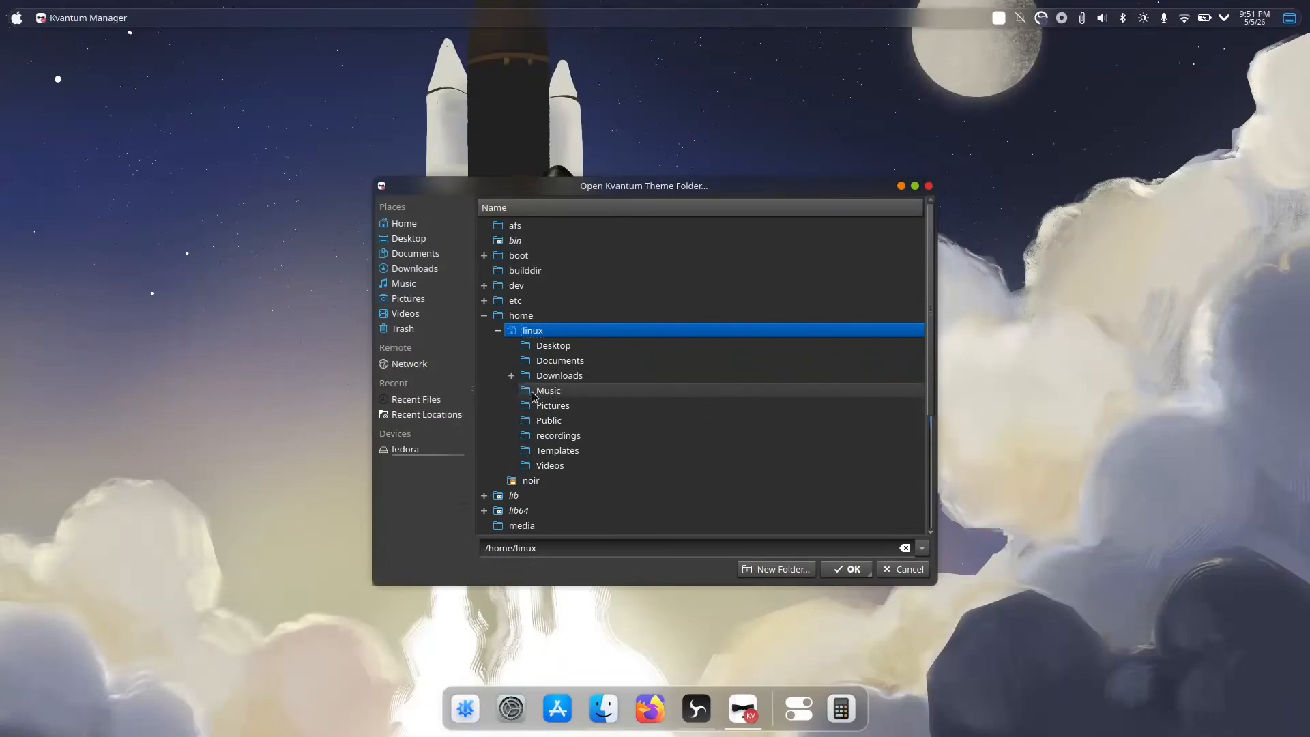
left_click(512, 376)
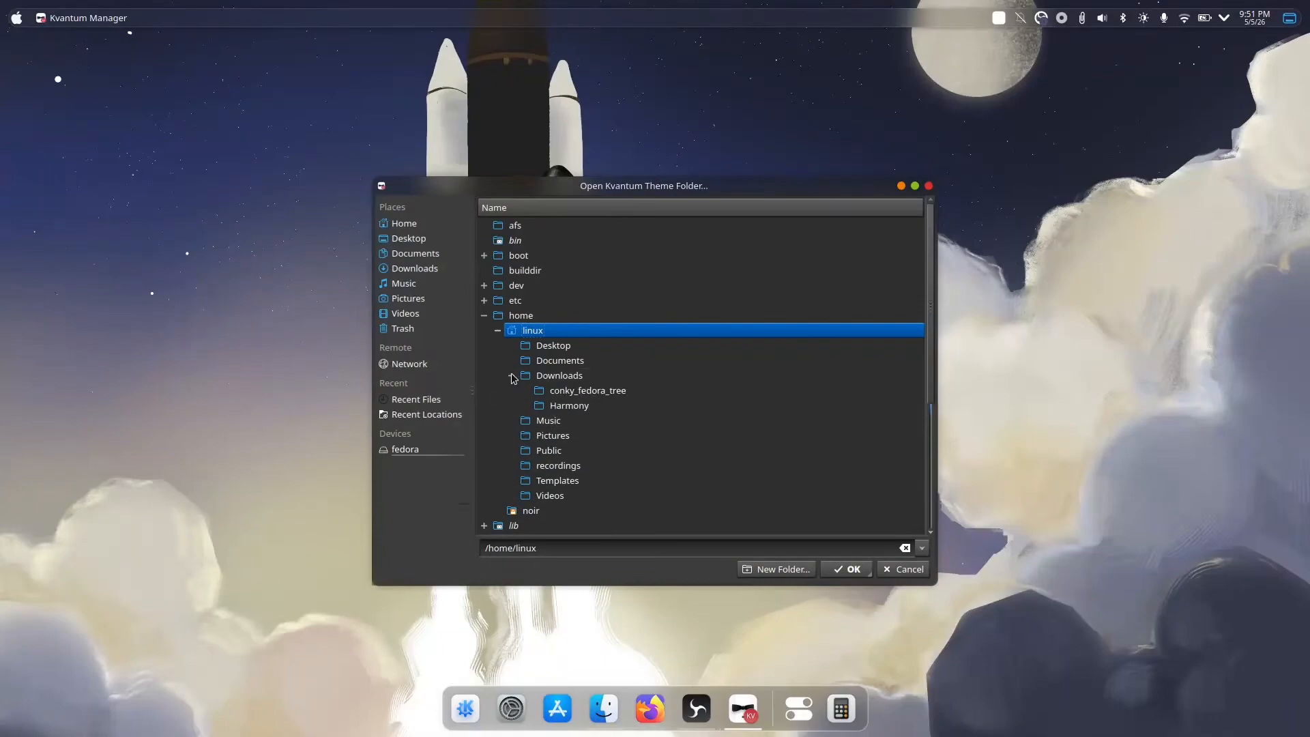
left_click(568, 406)
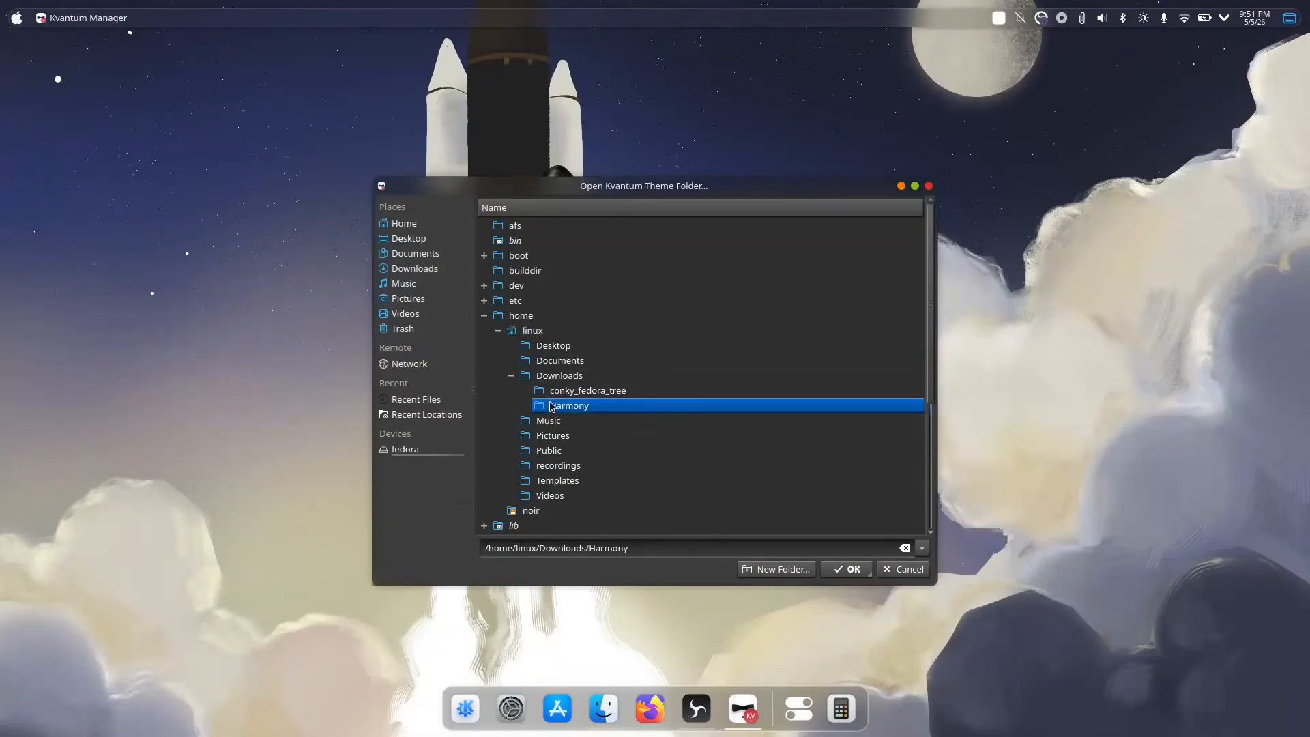
left_click(851, 571)
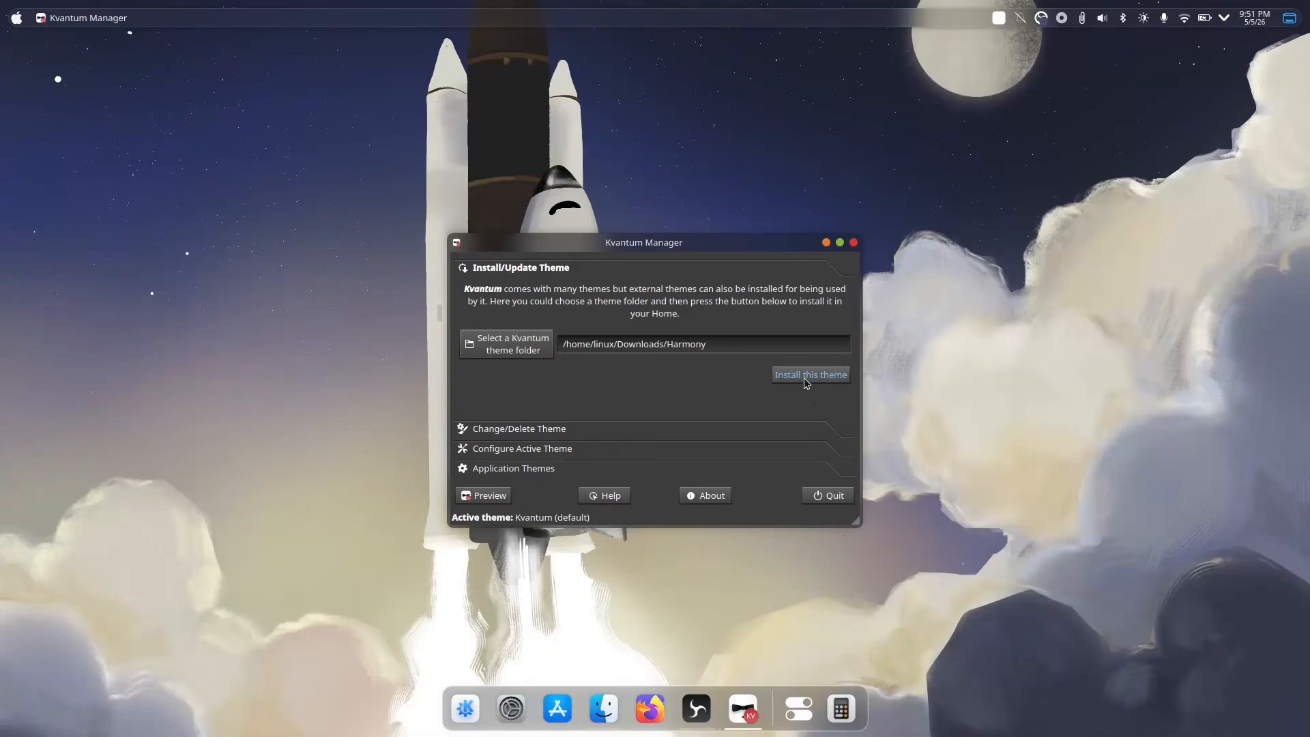
- Select Harmony as the Kvantum theme, apply it and quit Kvantum Manager
left_click(552, 432)
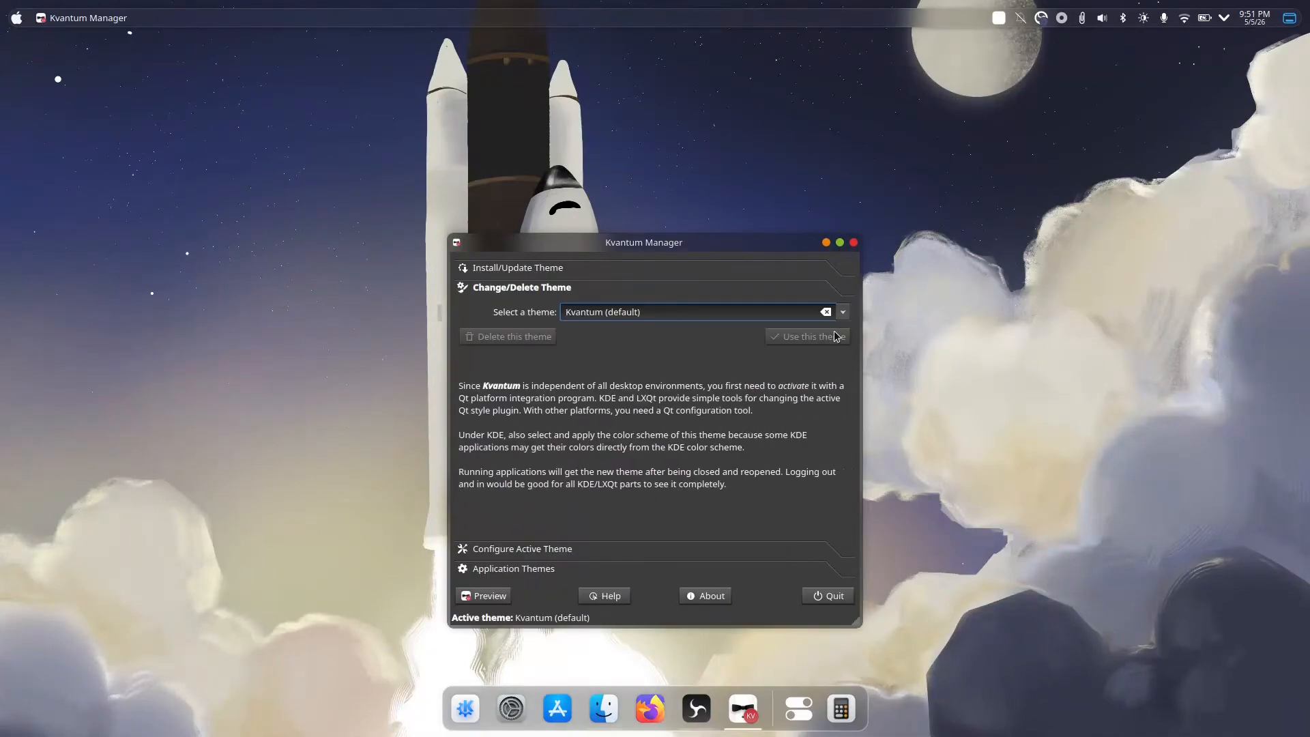
left_click(843, 313)
scroll(708, 430, "down", 5)
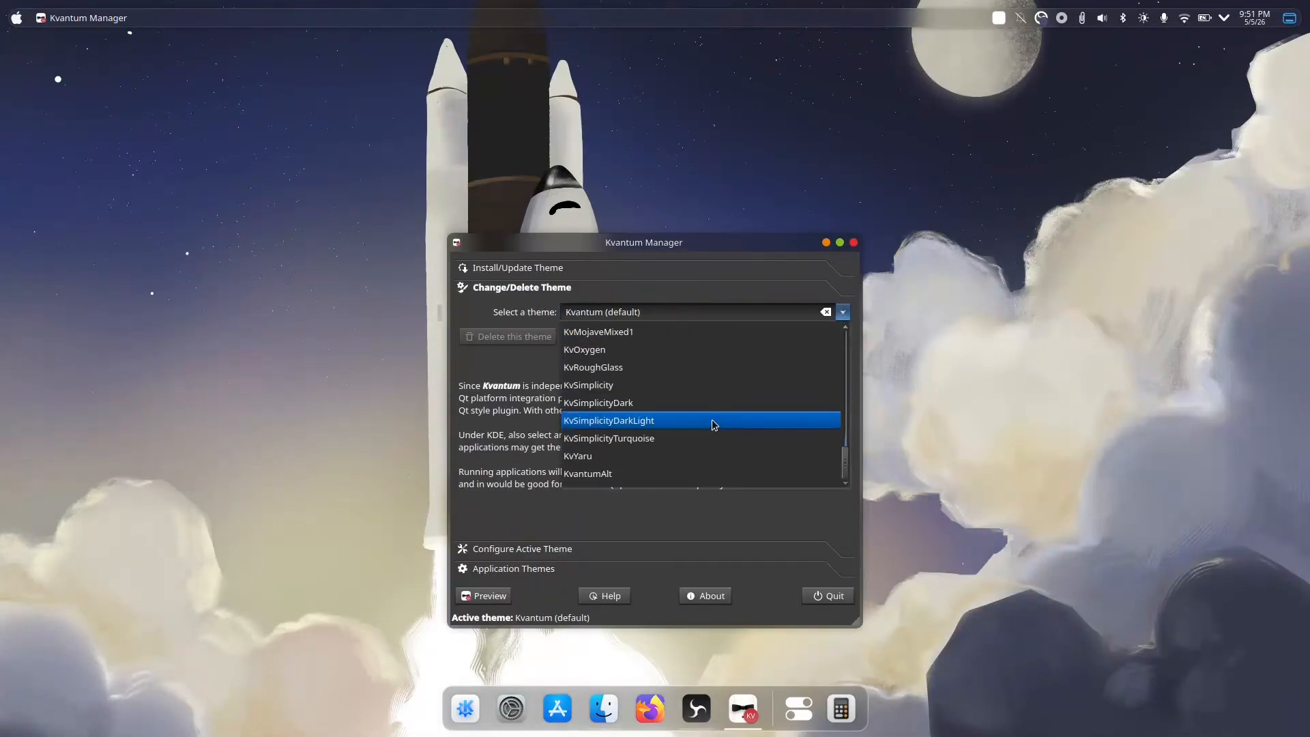
scroll(713, 425, "up", 5)
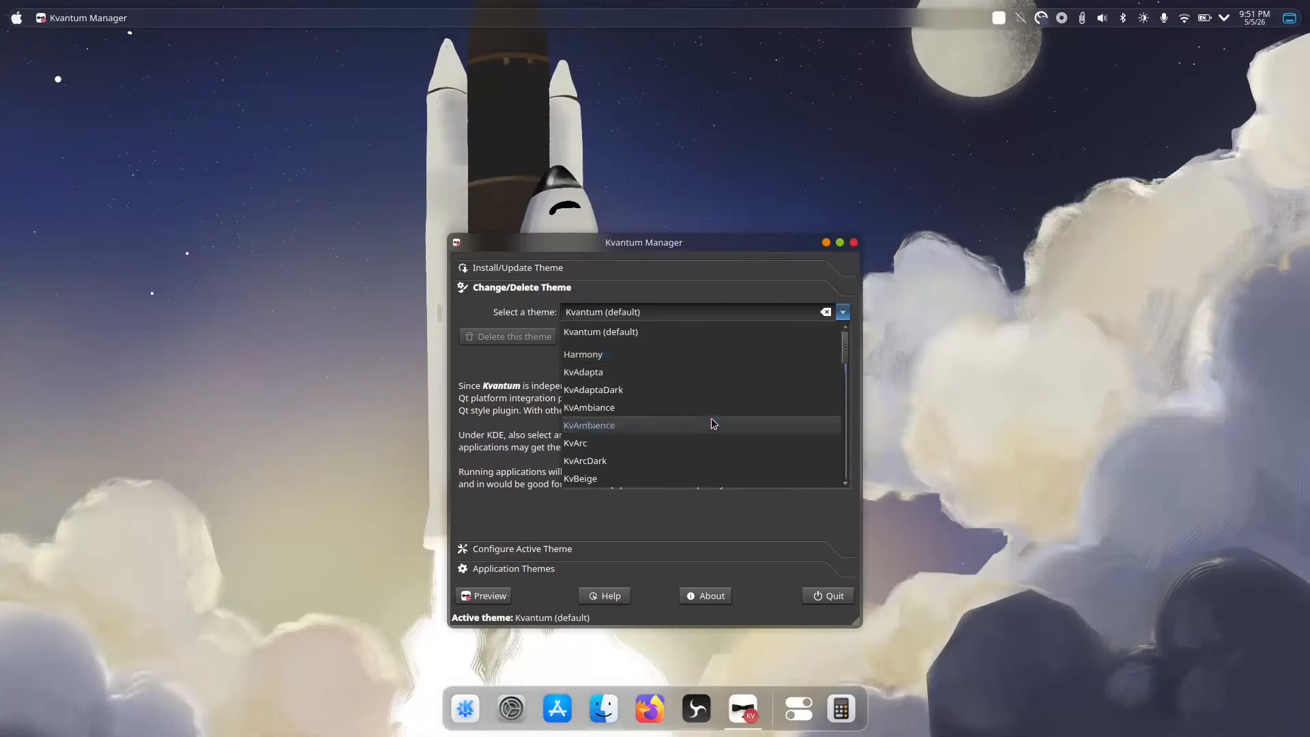
left_click(688, 355)
left_click(807, 338)
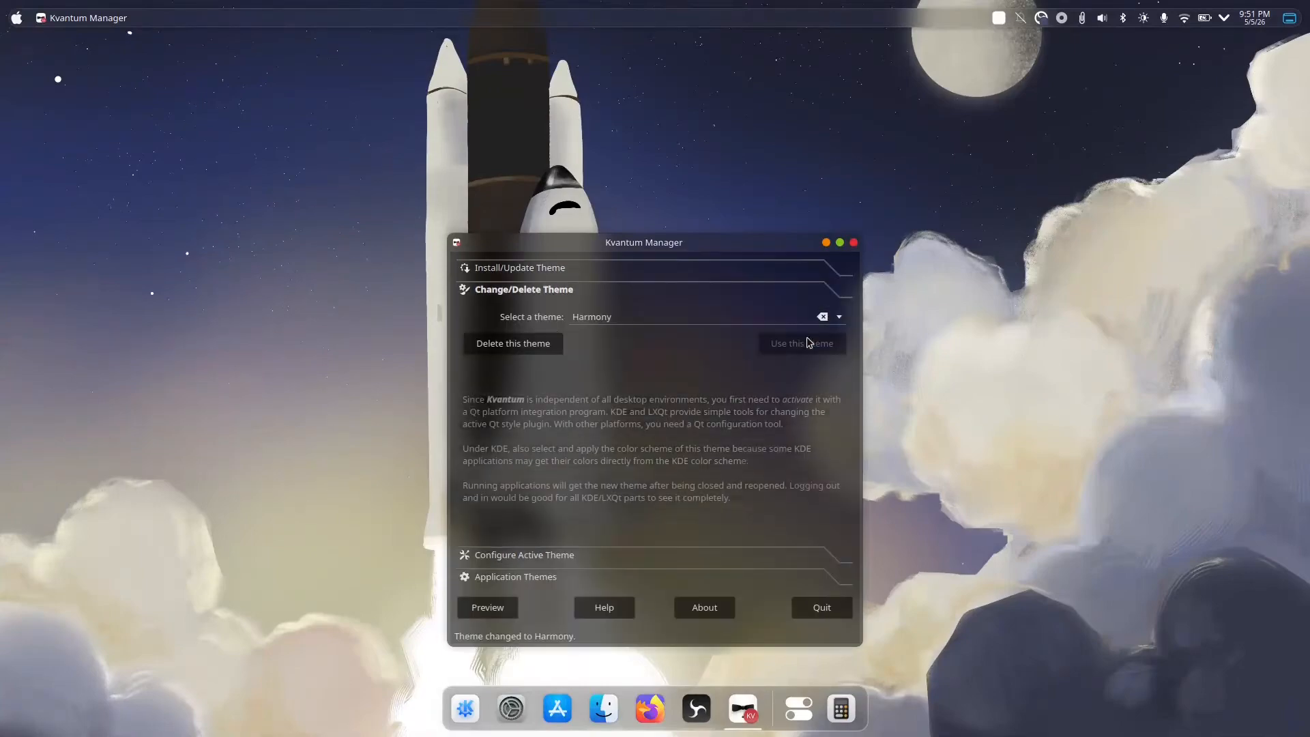
left_click(821, 607)
- Close and reopen Dolphin to examine its windows under the Harmony theme, and close it again
left_click(641, 703)
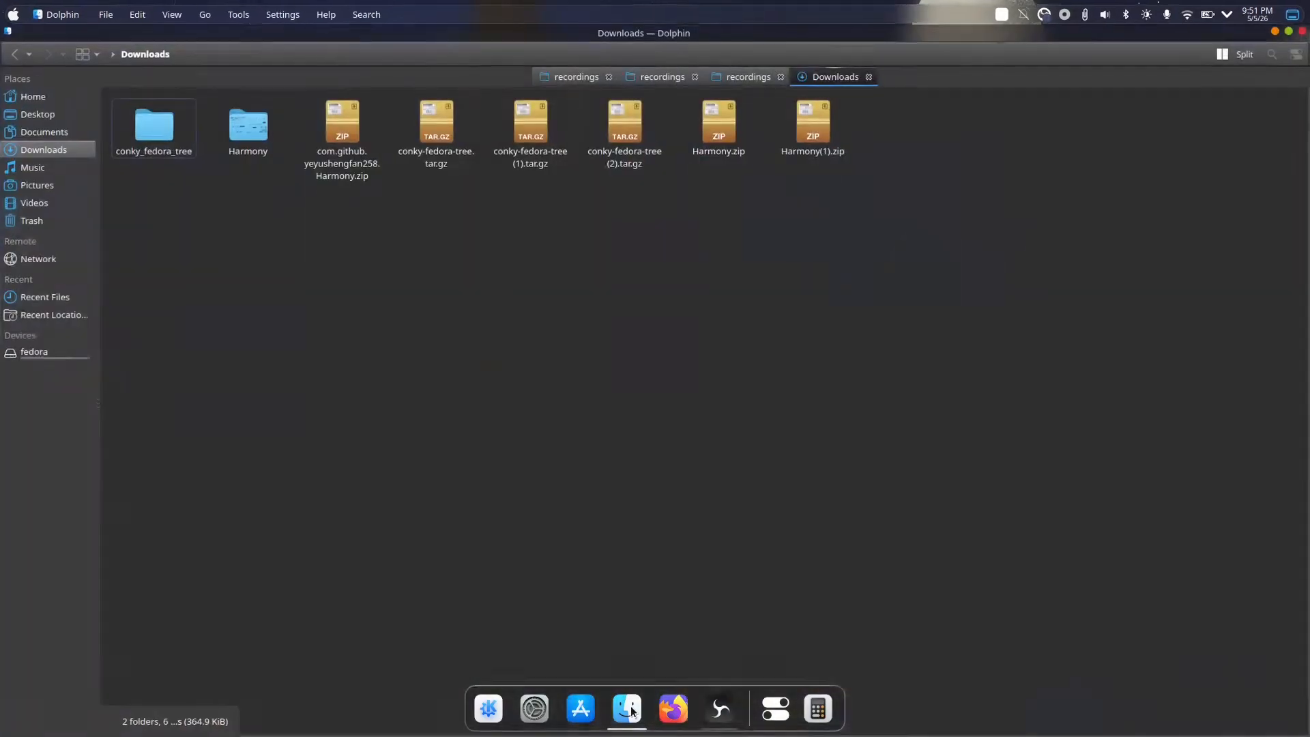
left_click(1303, 31)
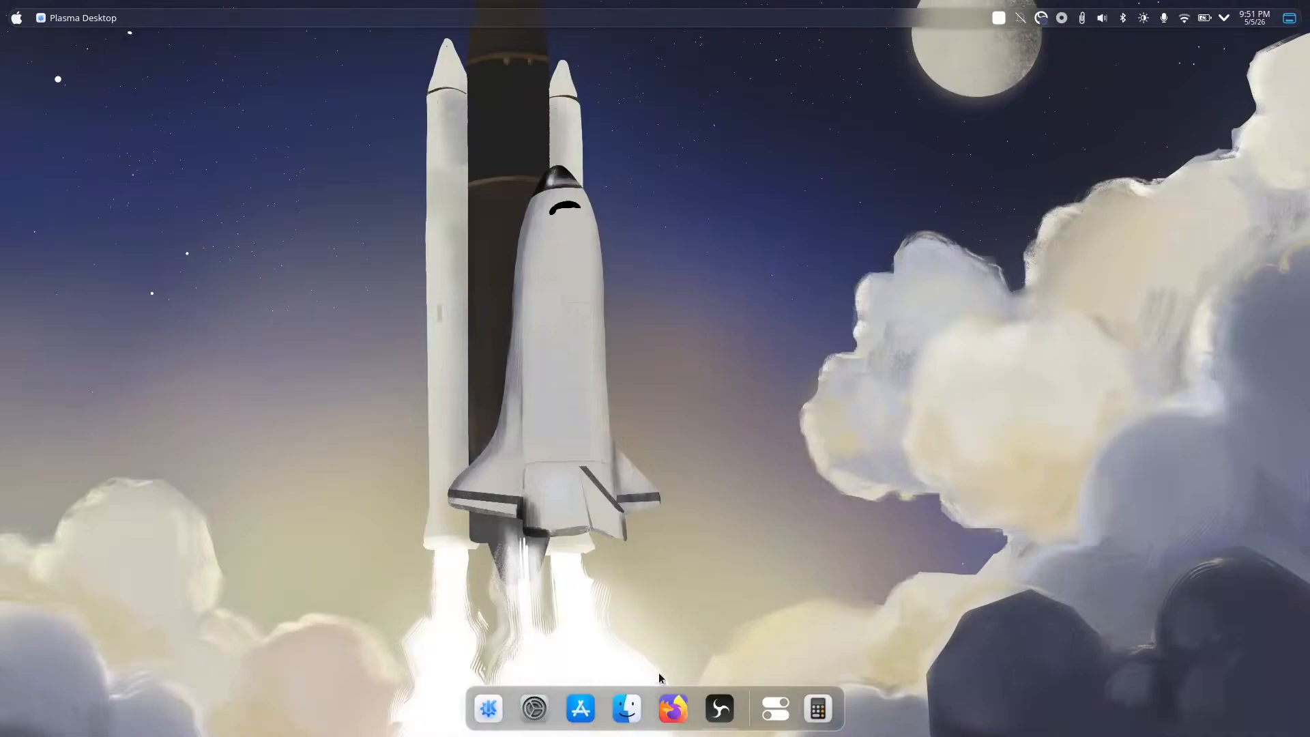
left_click(628, 707)
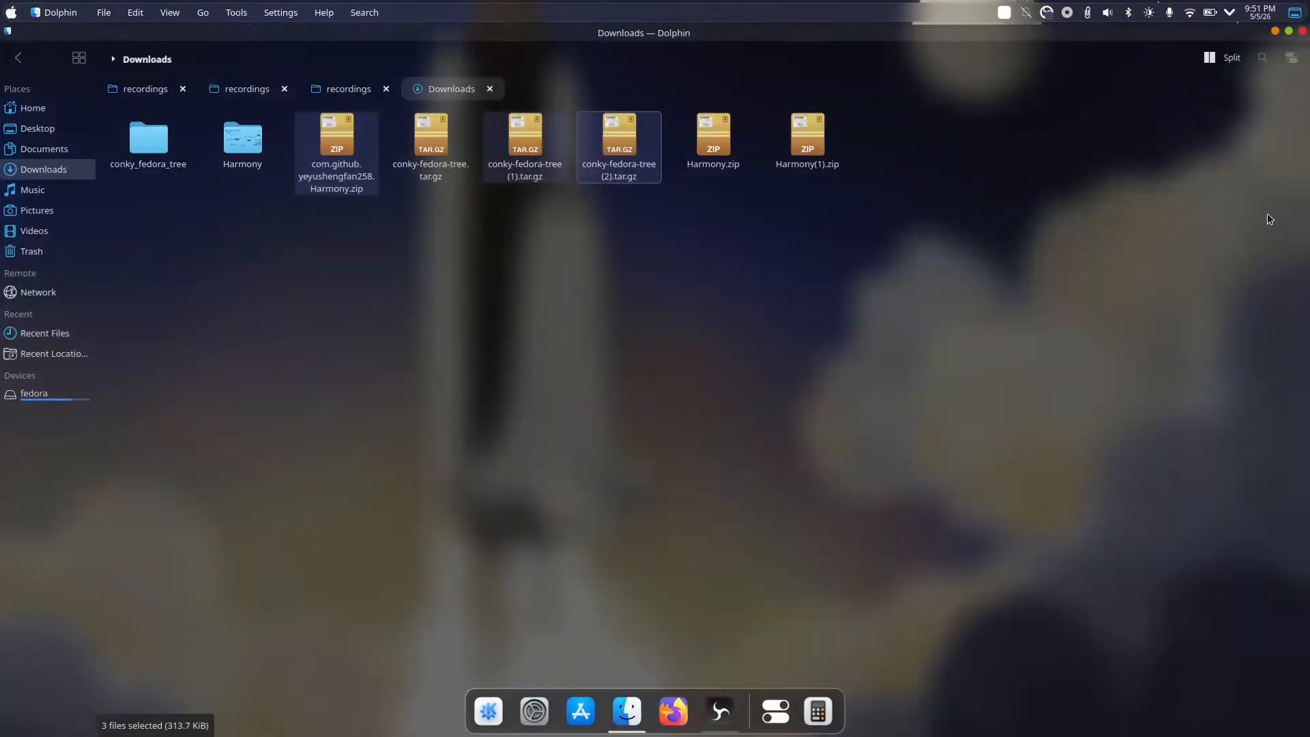
left_click(1303, 31)
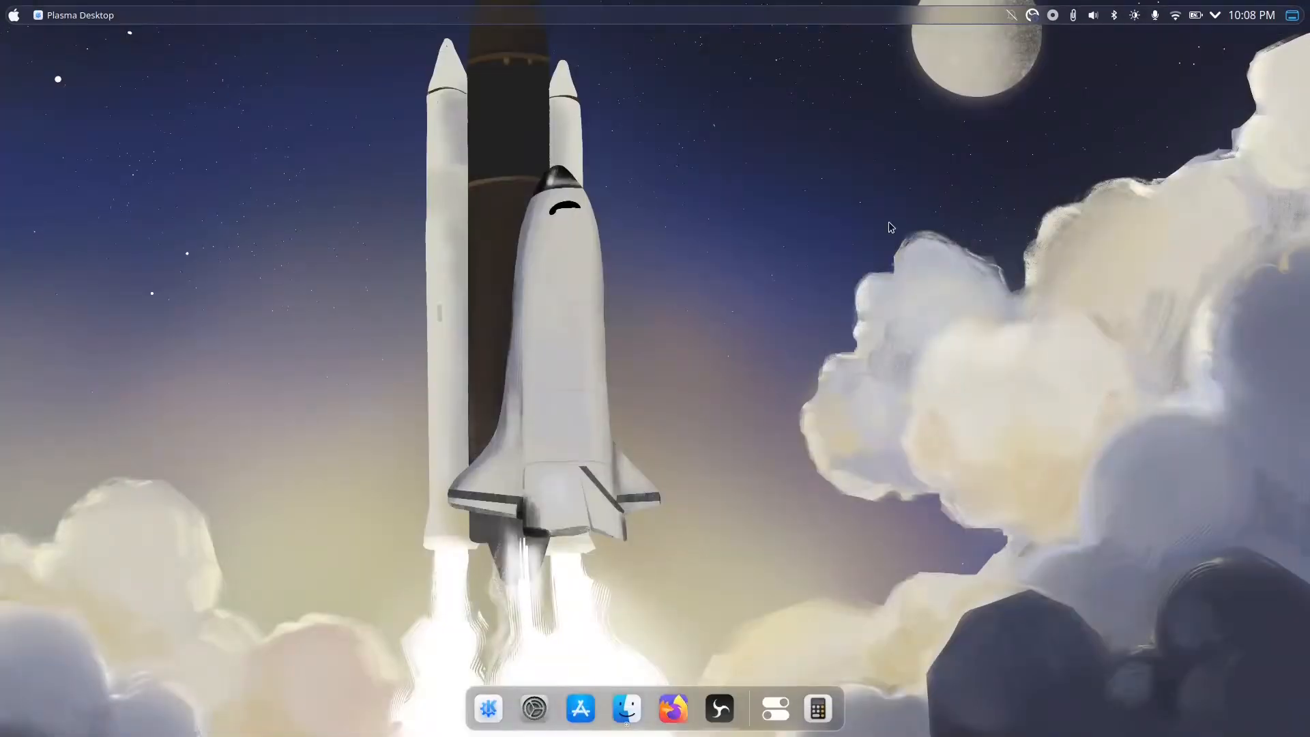
- Enter the command "sudo dnf install conky" in Konsole and close the terminal without running it
key("ctrl+alt+t")
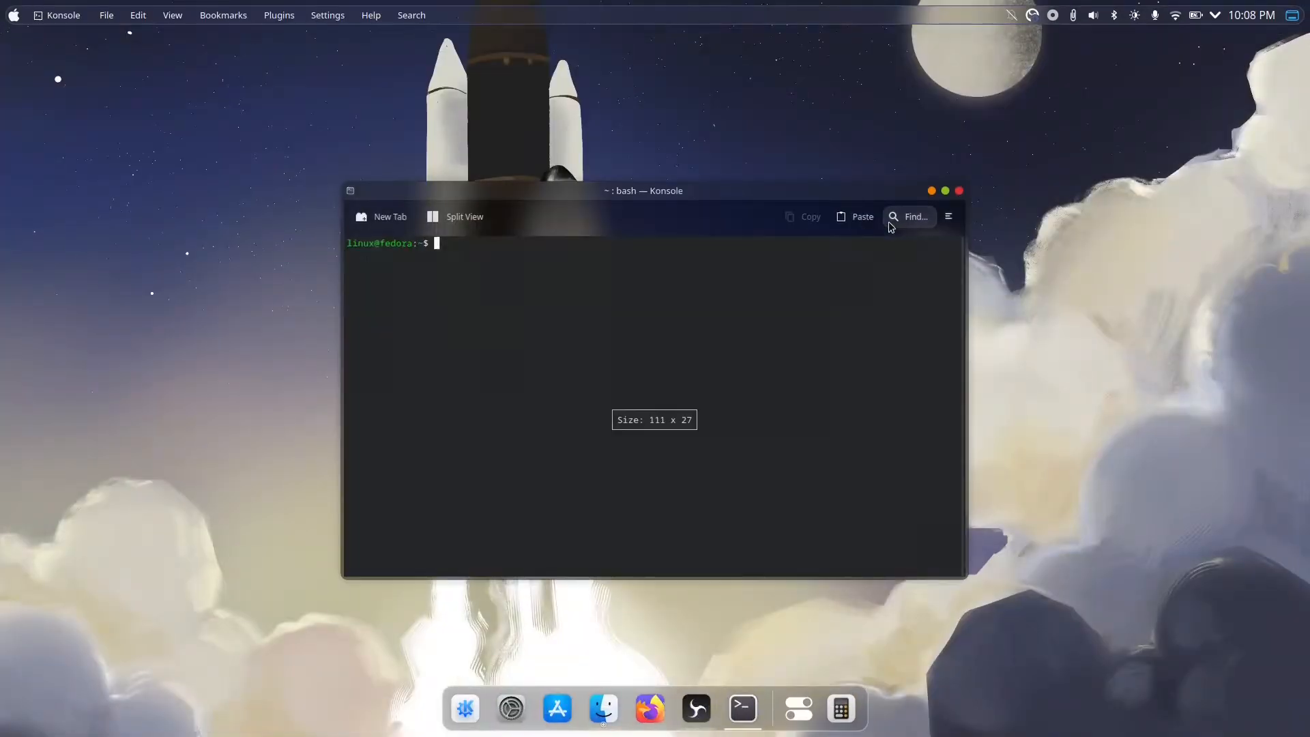
type("sudo")
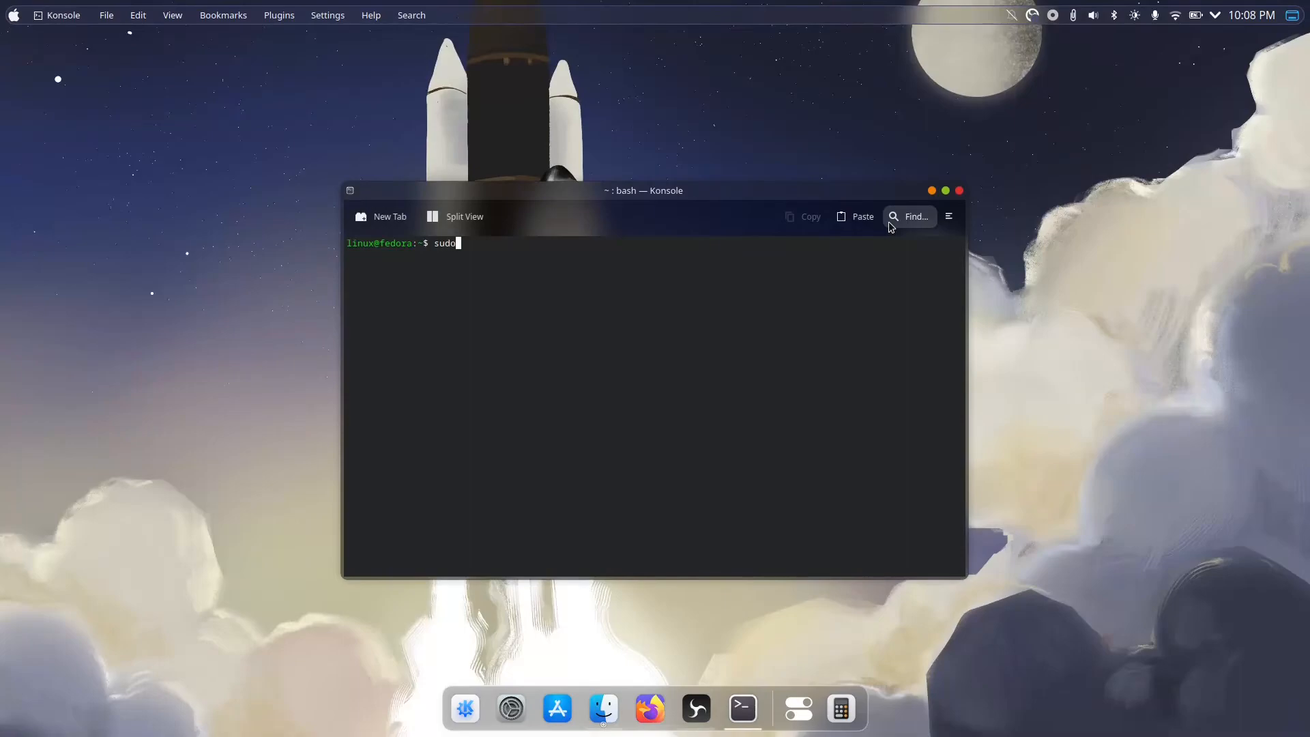
type(" dnf install conky")
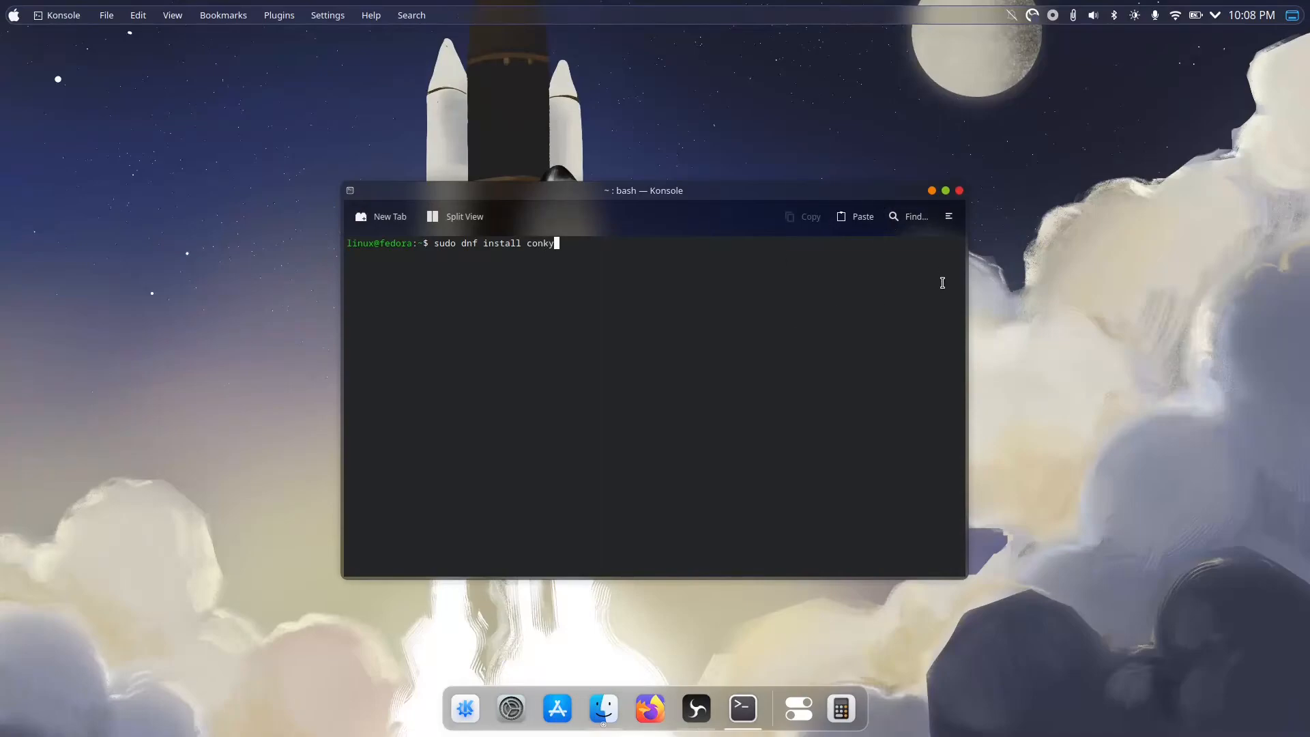
left_click(960, 191)
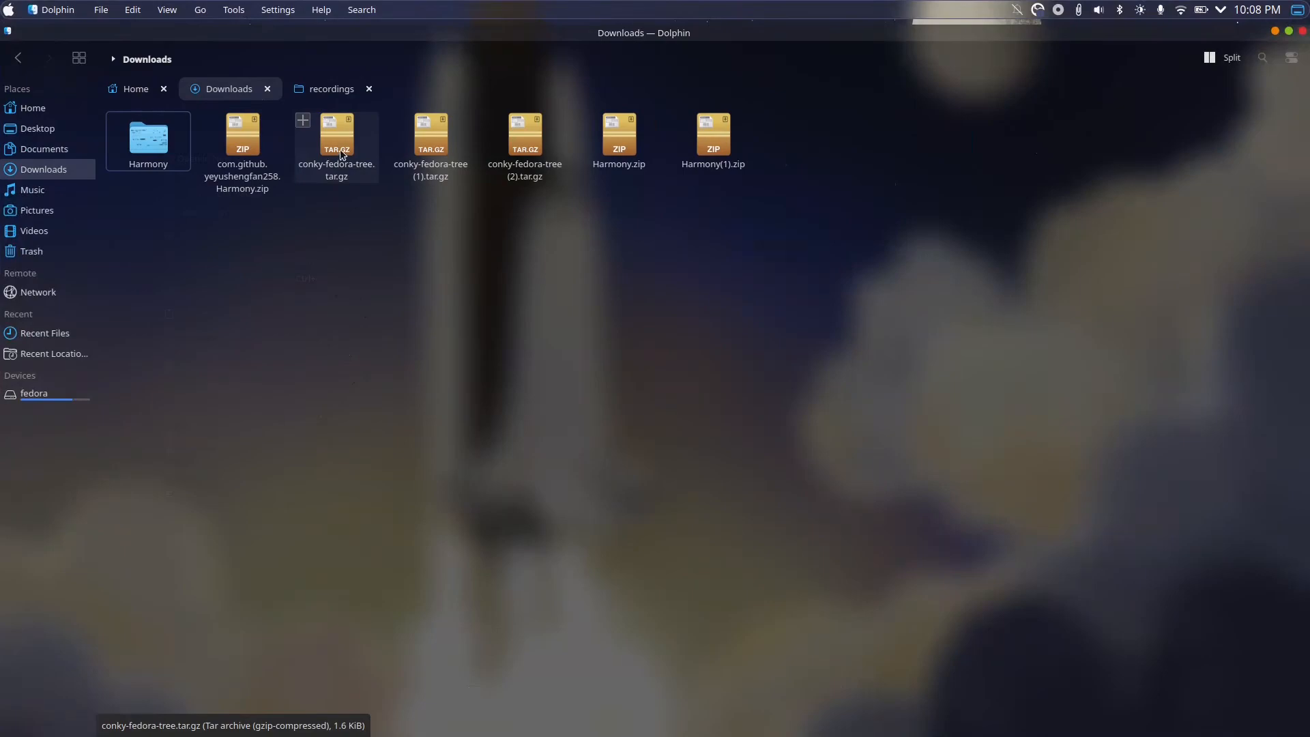
- Extract conky-fedora-tree.tar.gz in the Downloads folder and open the extracted conky_fedora_tree folder
right_click(341, 152)
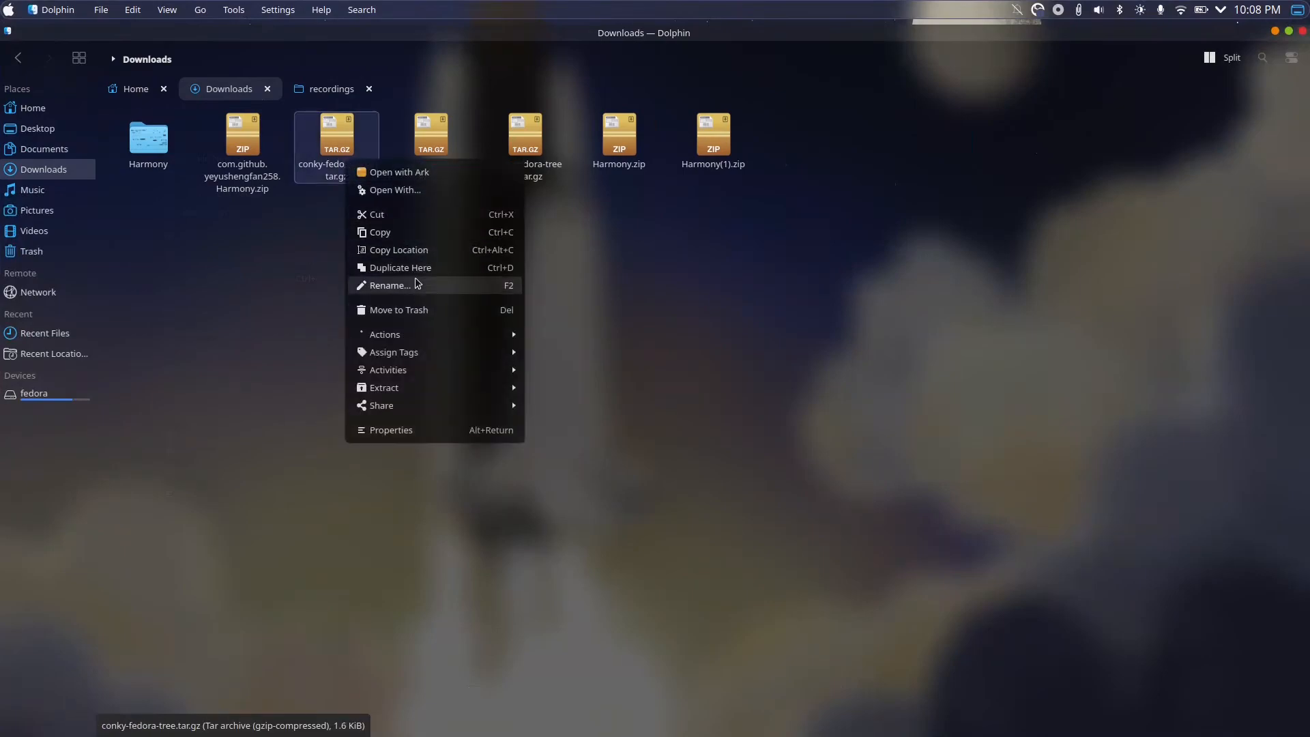
mouse_move(471, 388)
left_click(587, 393)
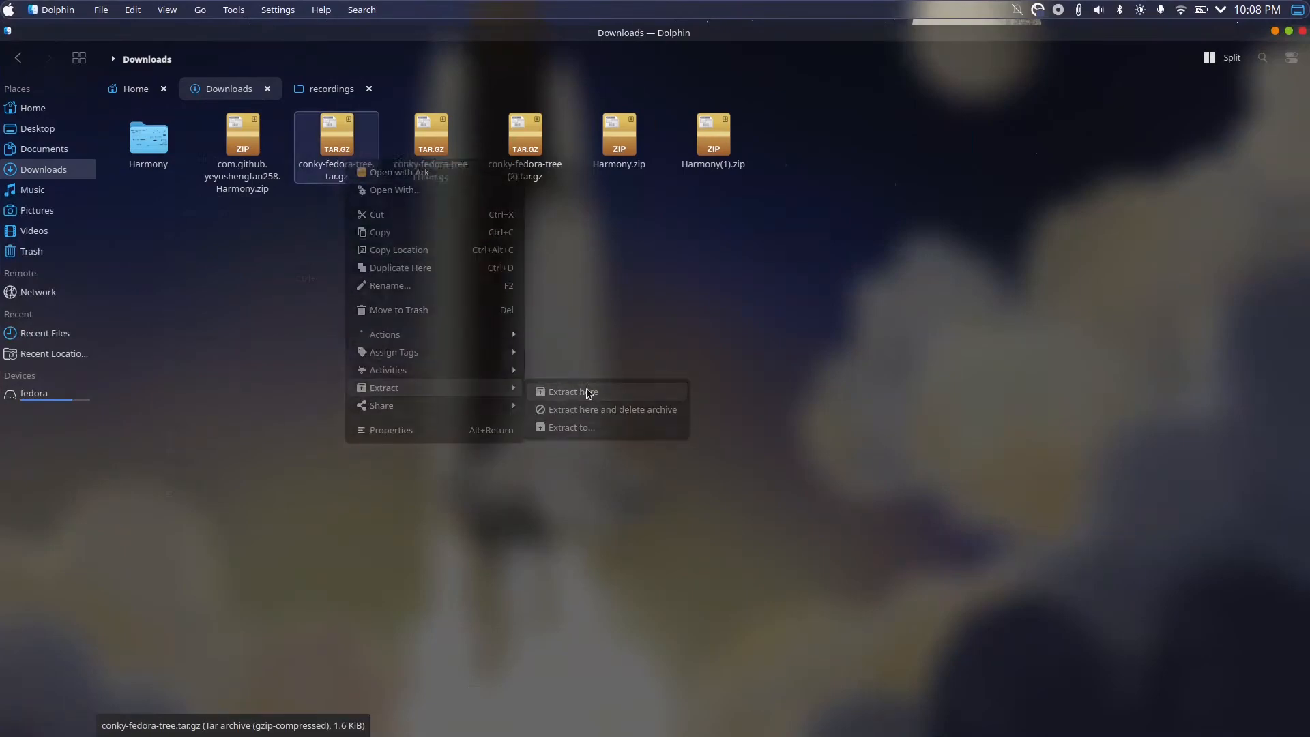
double_click(148, 145)
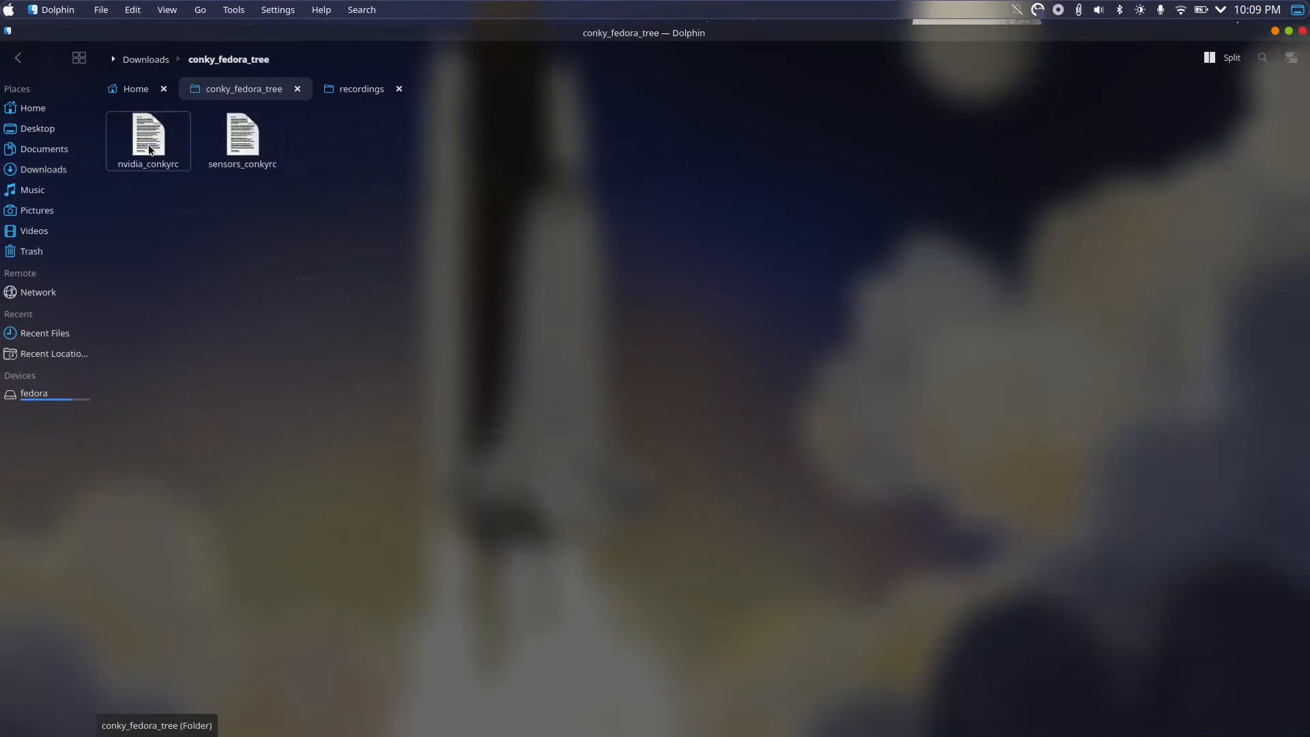
- Rename the nvidia_conkyrc file in the conky_fedora_tree folder as .conkyrc
right_click(155, 157)
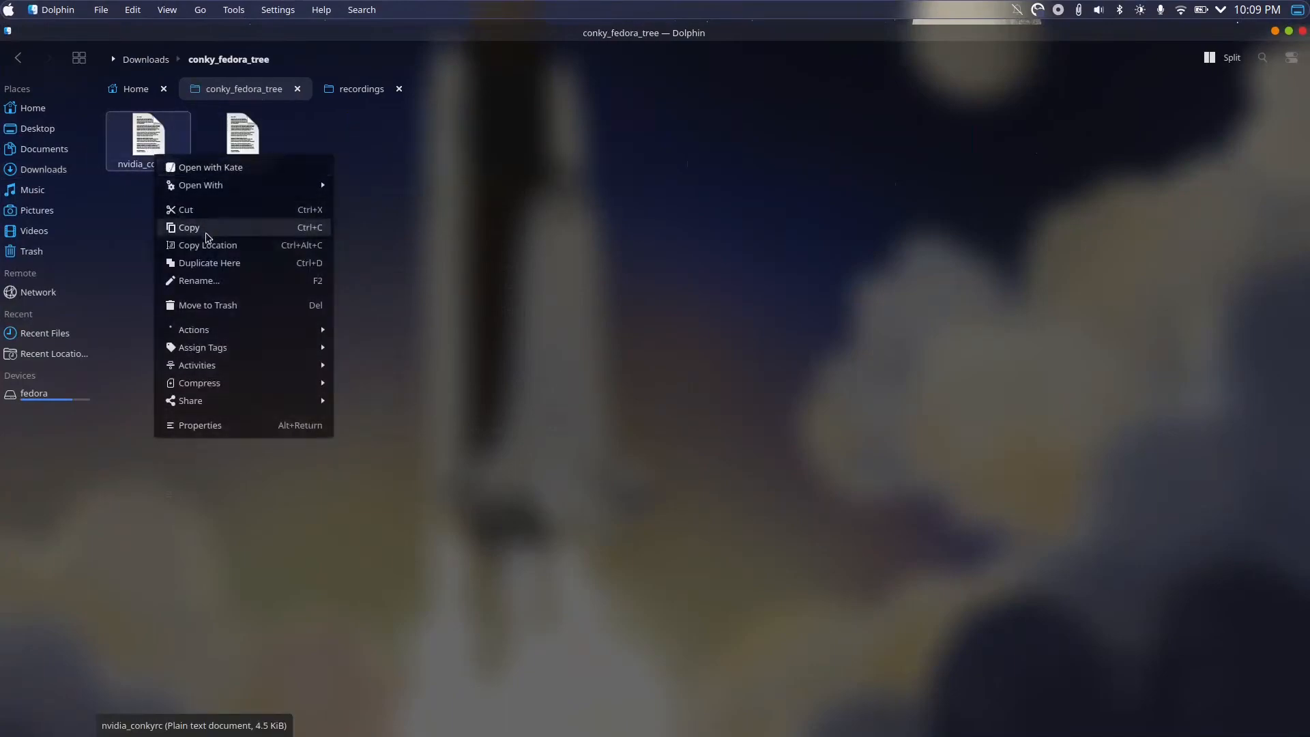
left_click(218, 282)
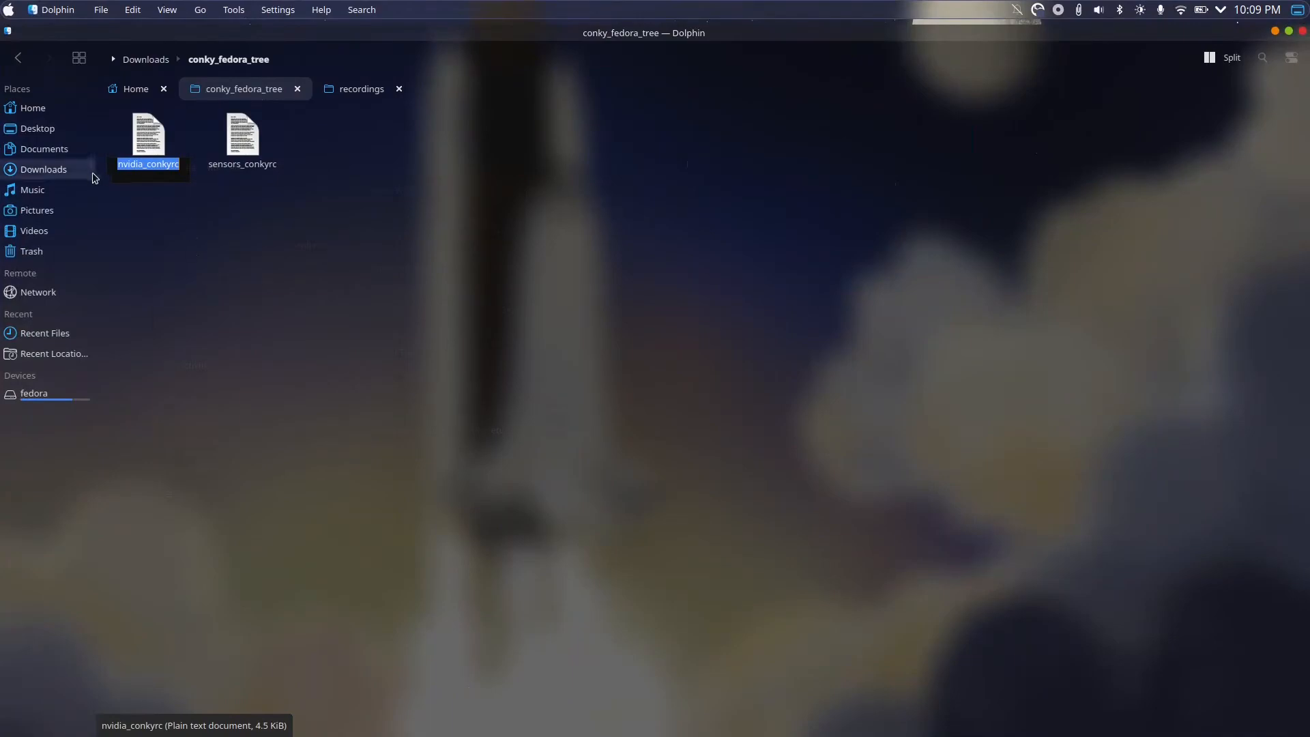
left_click(150, 164)
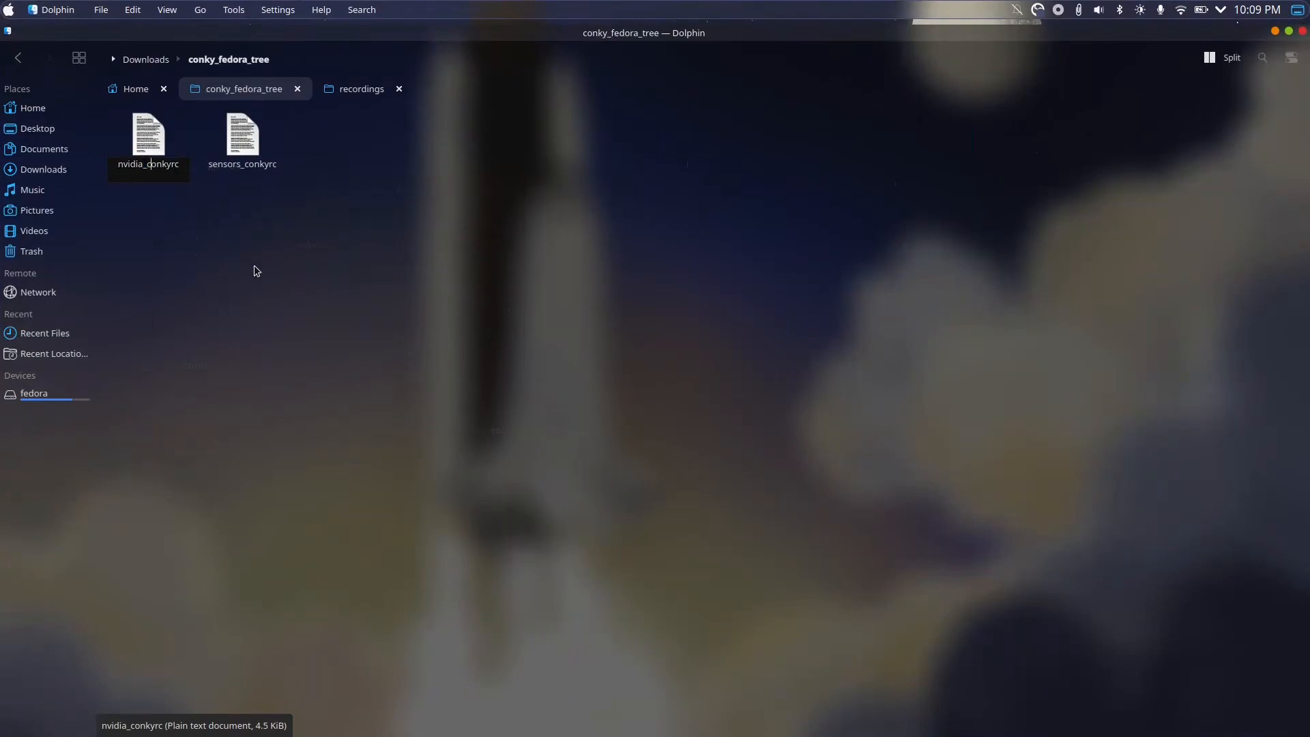
key("BackSpace")
key("BackSpace")
key("BackSpace")
key("BackSpace")
key("BackSpace")
key("BackSpace")
key("BackSpace")
type(".")
key("Return")
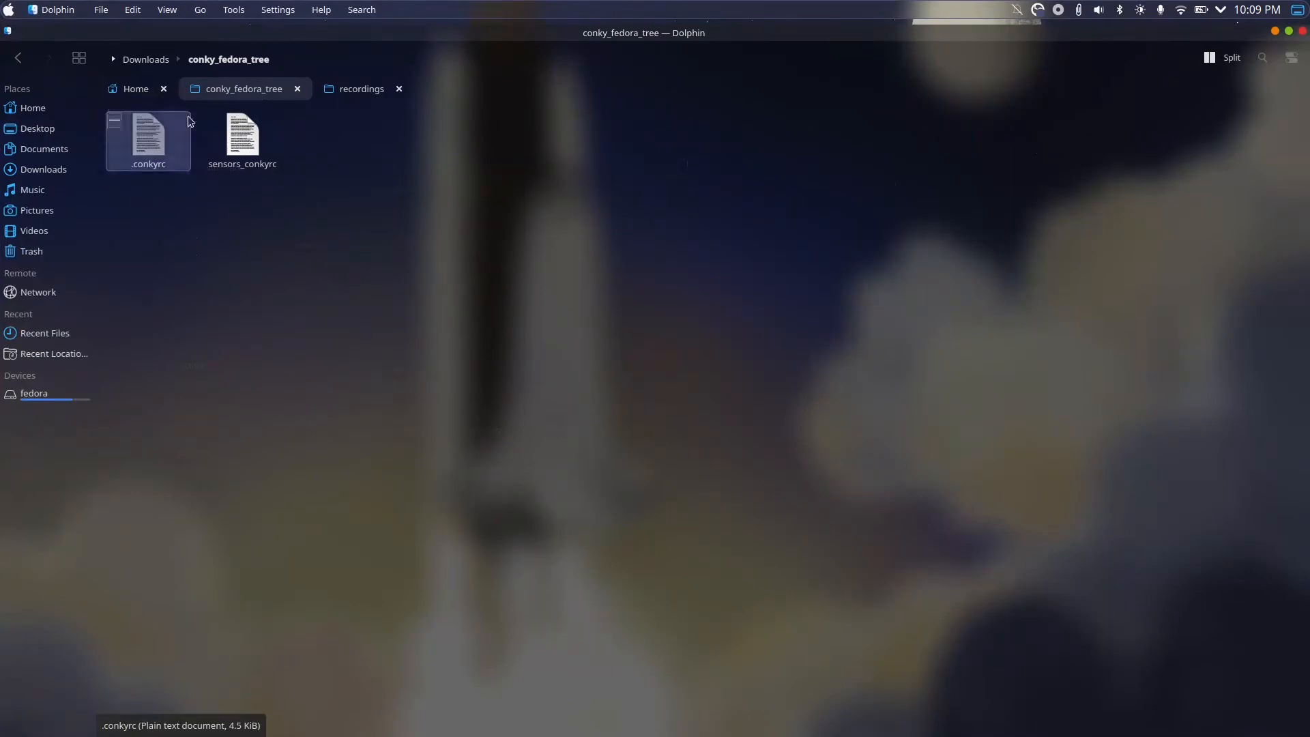
- Check the Home folder for .conkyrc, run the conky command in Konsole and close the terminal
left_click(136, 90)
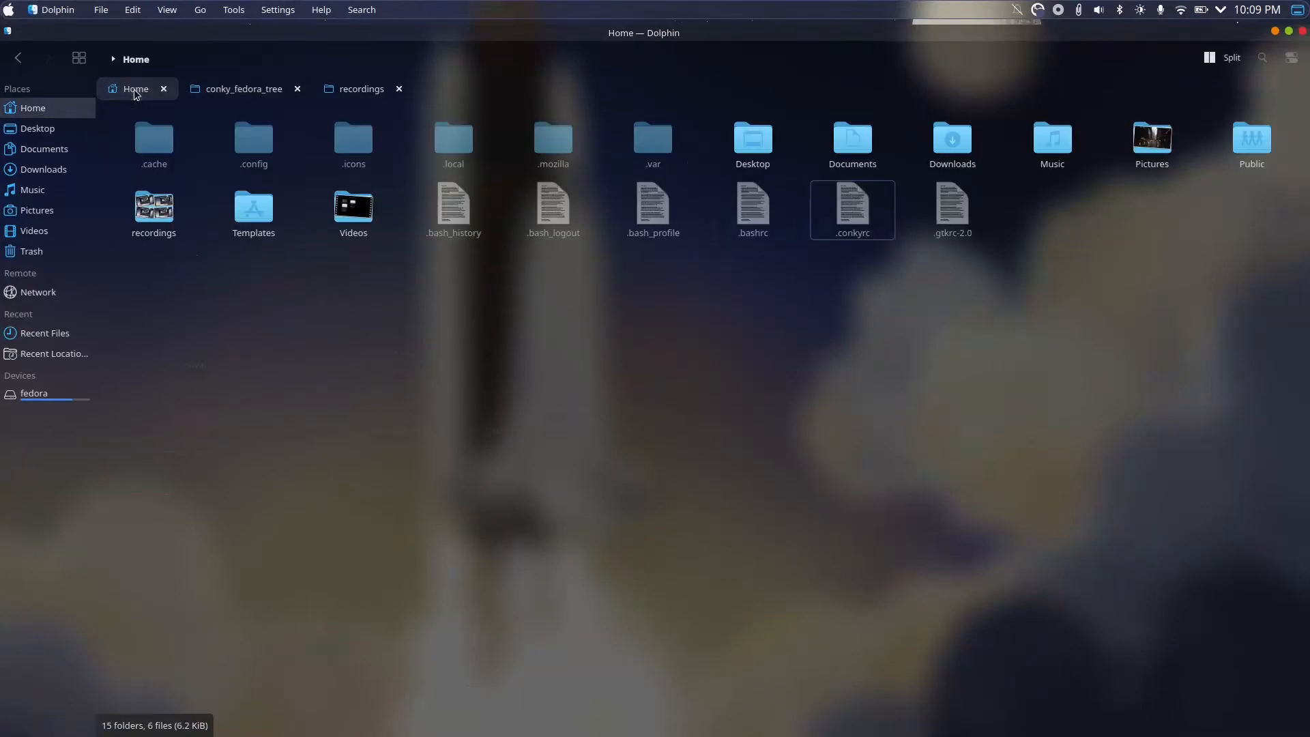
left_click(1275, 32)
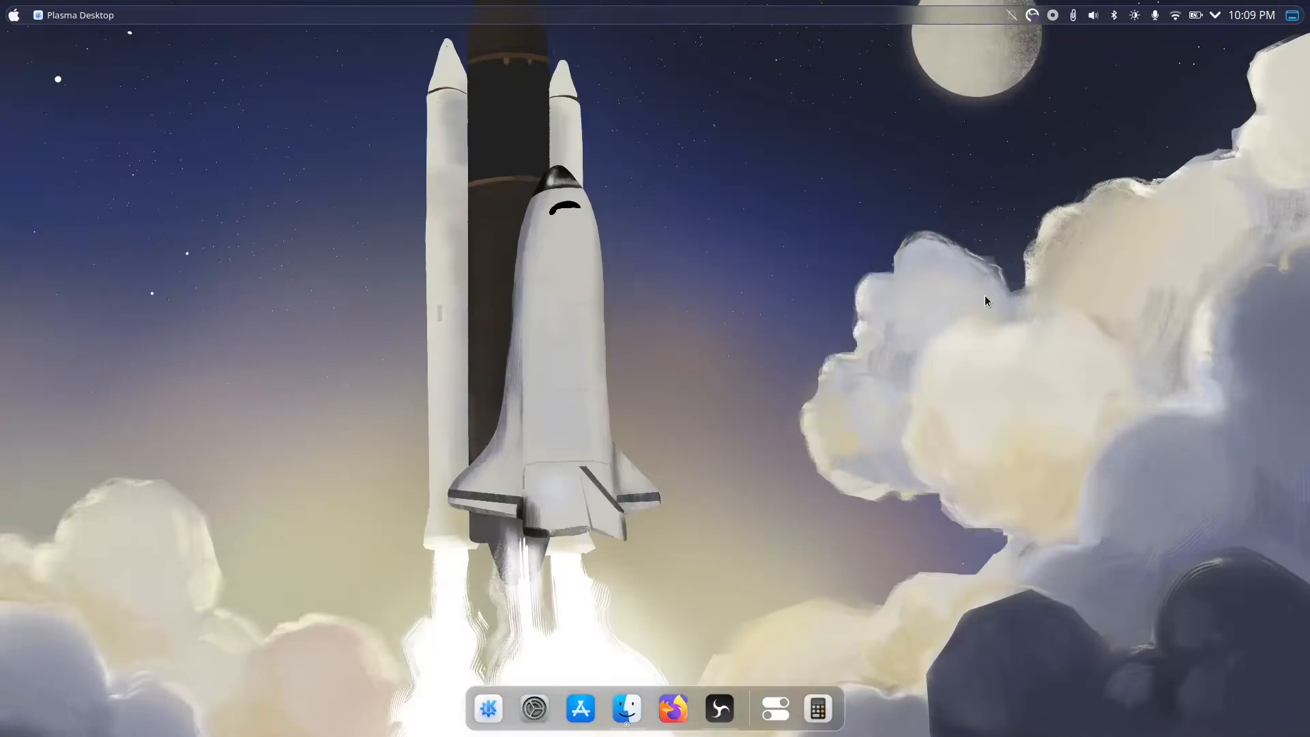
key("ctrl+alt+t")
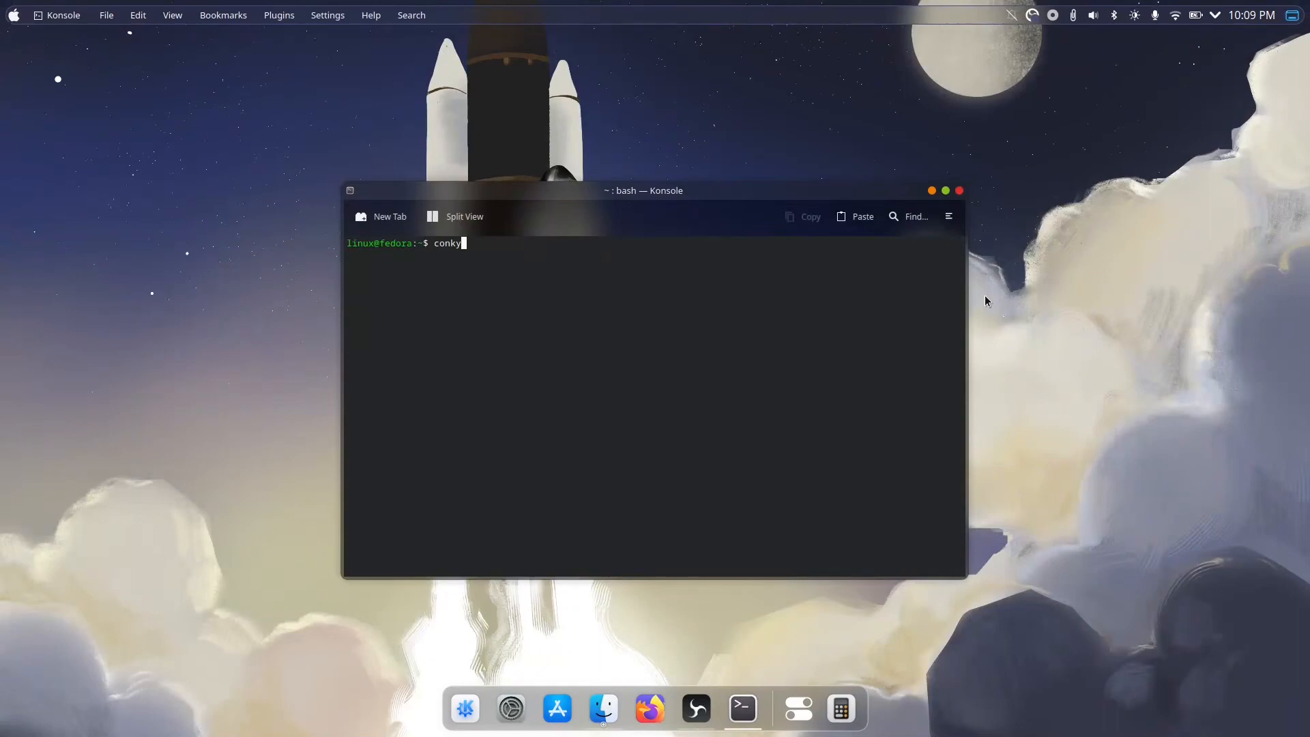
type("conky")
key("Return")
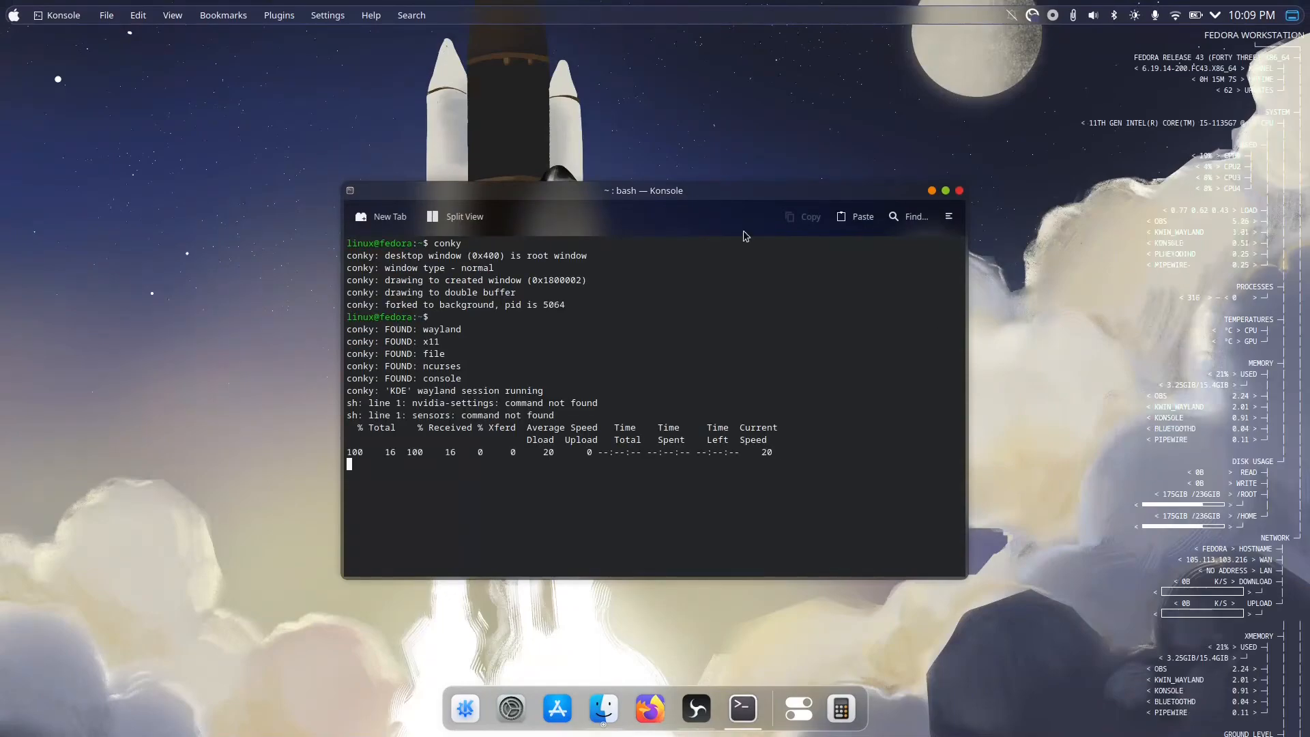
left_click(959, 191)
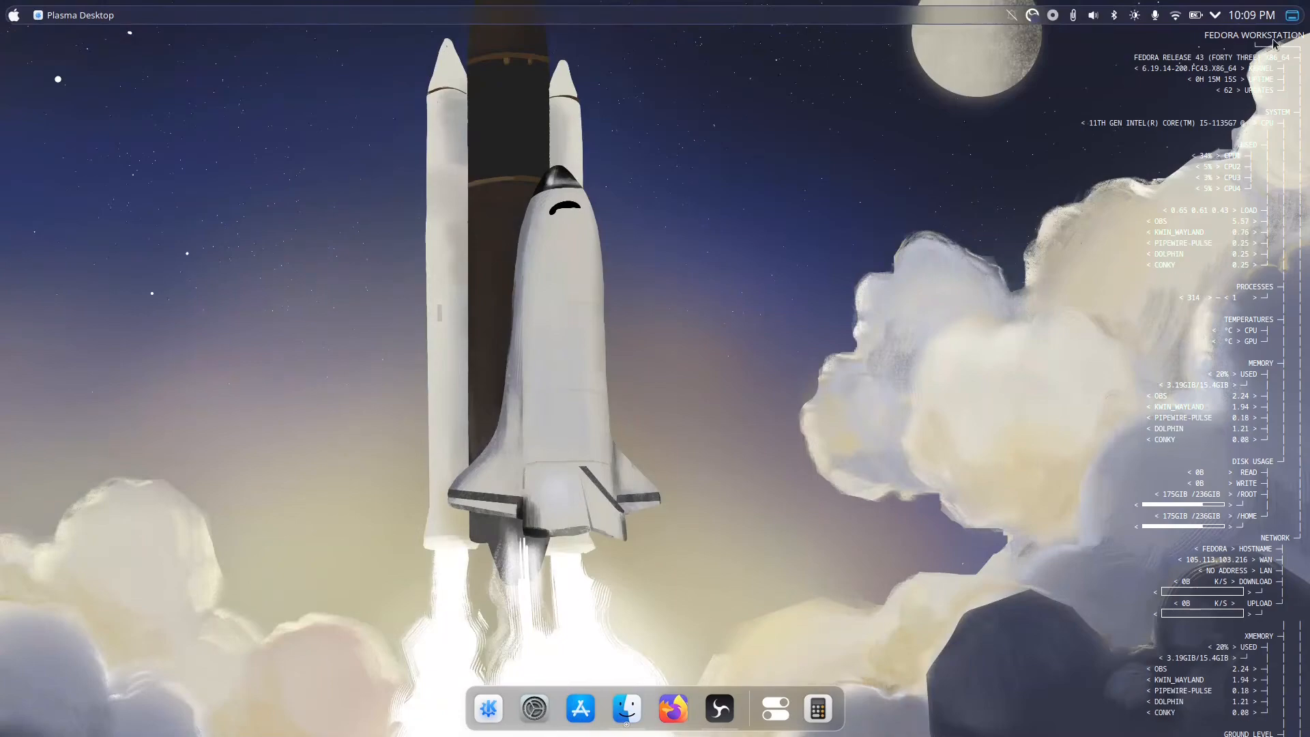
- Open the .conkyrc file from the Home folder in Kate
left_click(627, 709)
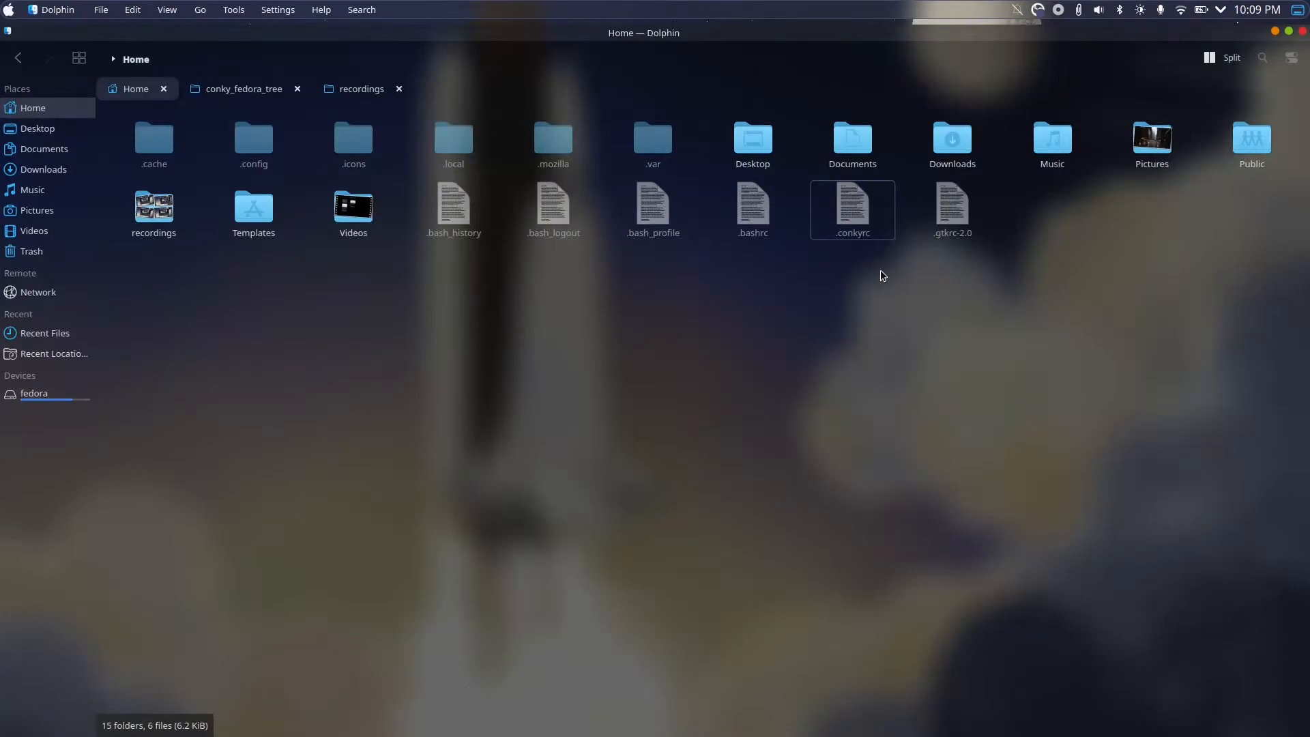
right_click(879, 219)
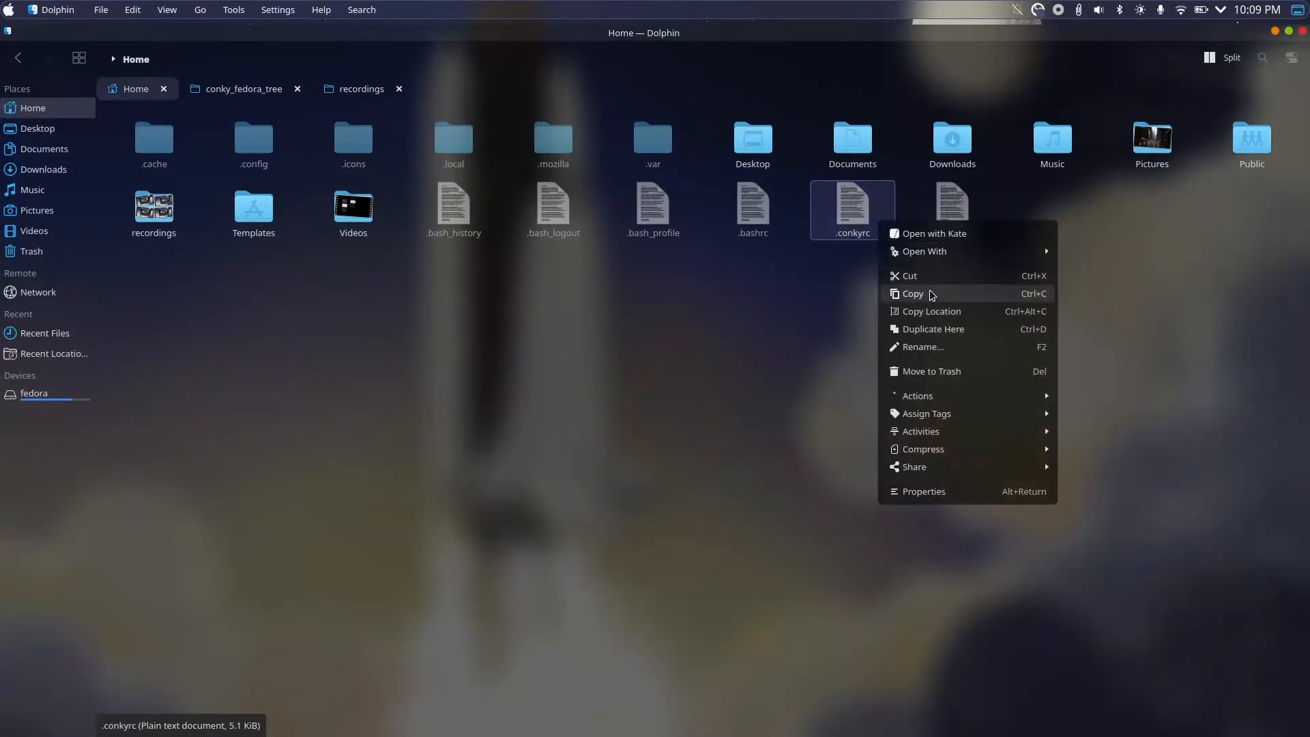
left_click(930, 234)
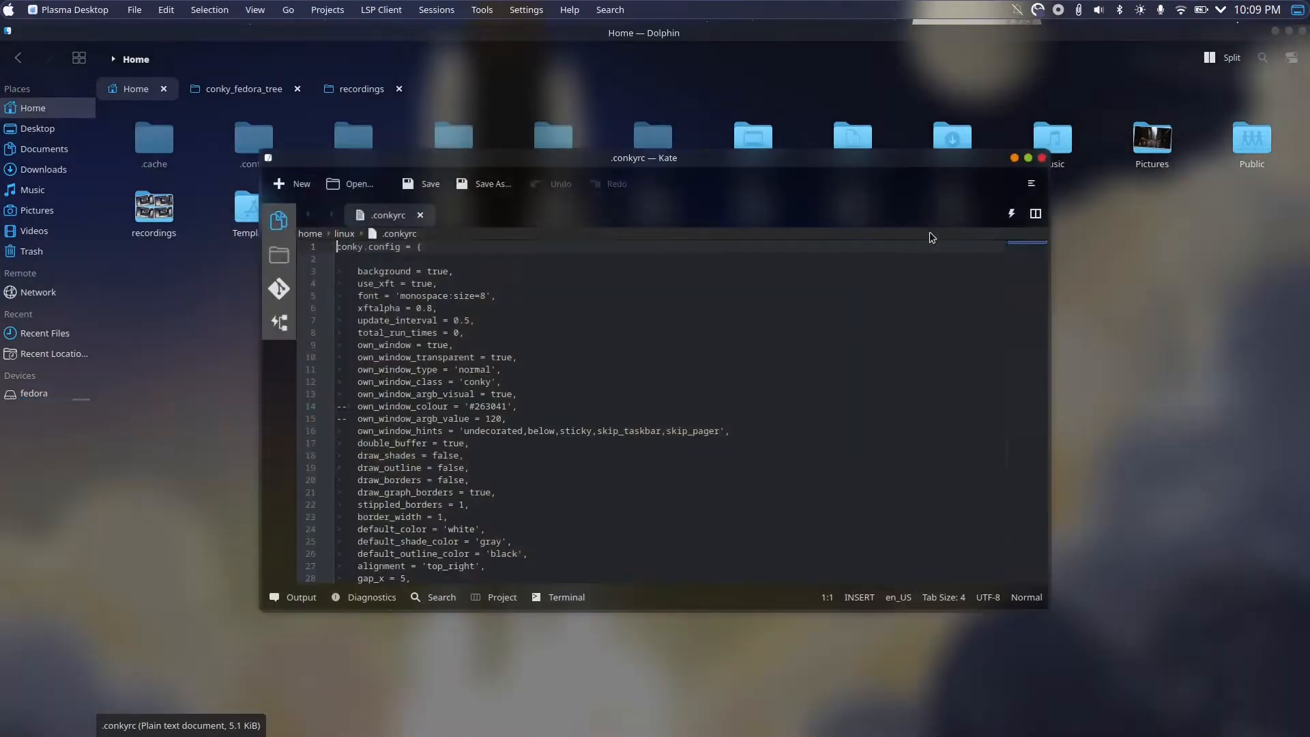
- Replace the "Fedora Workstation" heading in .conkyrc with "The Desktop Refresh", save the file and return to the desktop
scroll(552, 277, "down", 4)
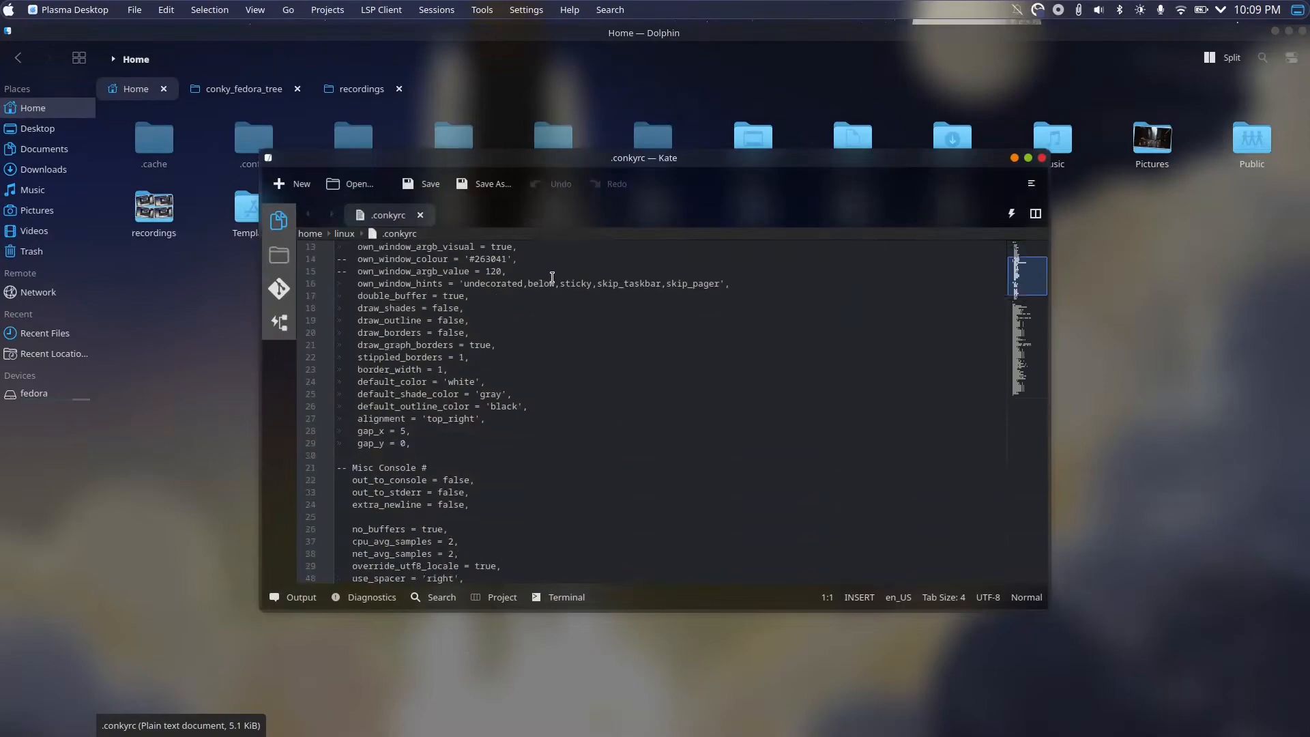
scroll(552, 277, "down", 10)
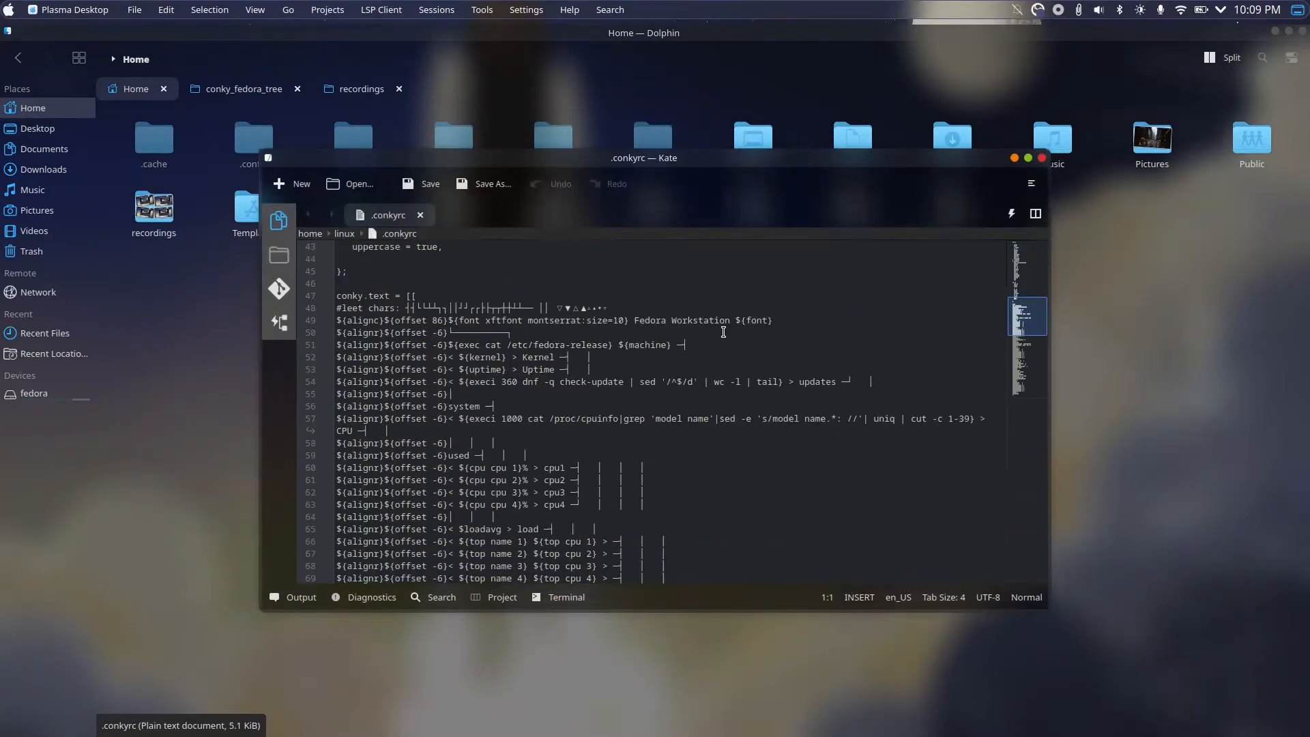
left_click_drag(729, 321, 641, 320)
type("Th")
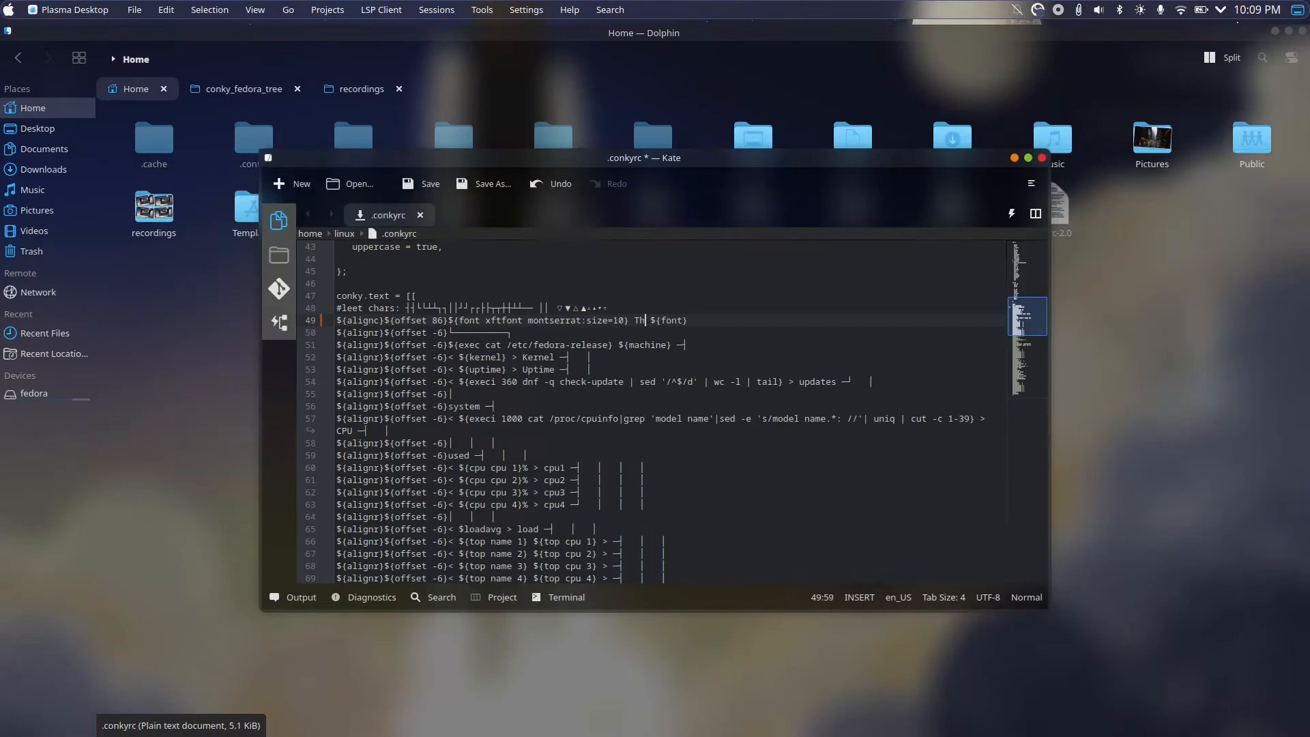
type("e Des")
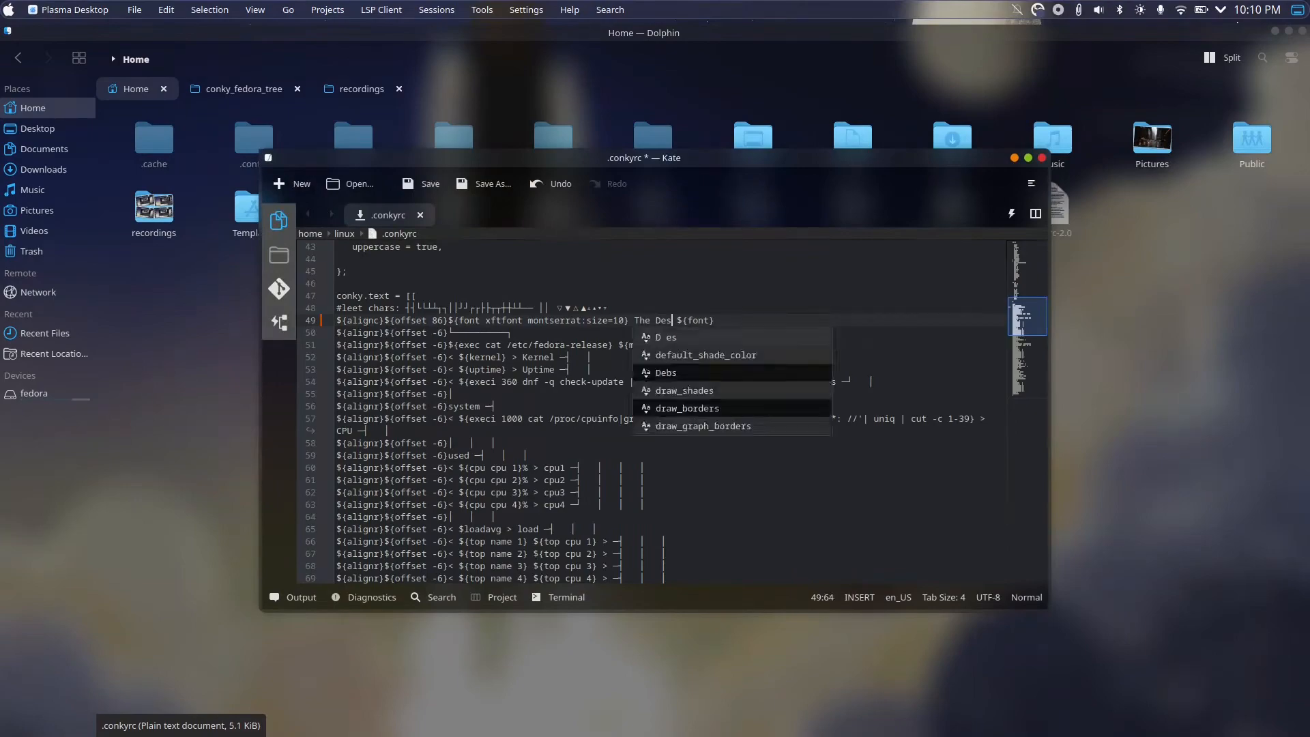
type("kt")
type("op R")
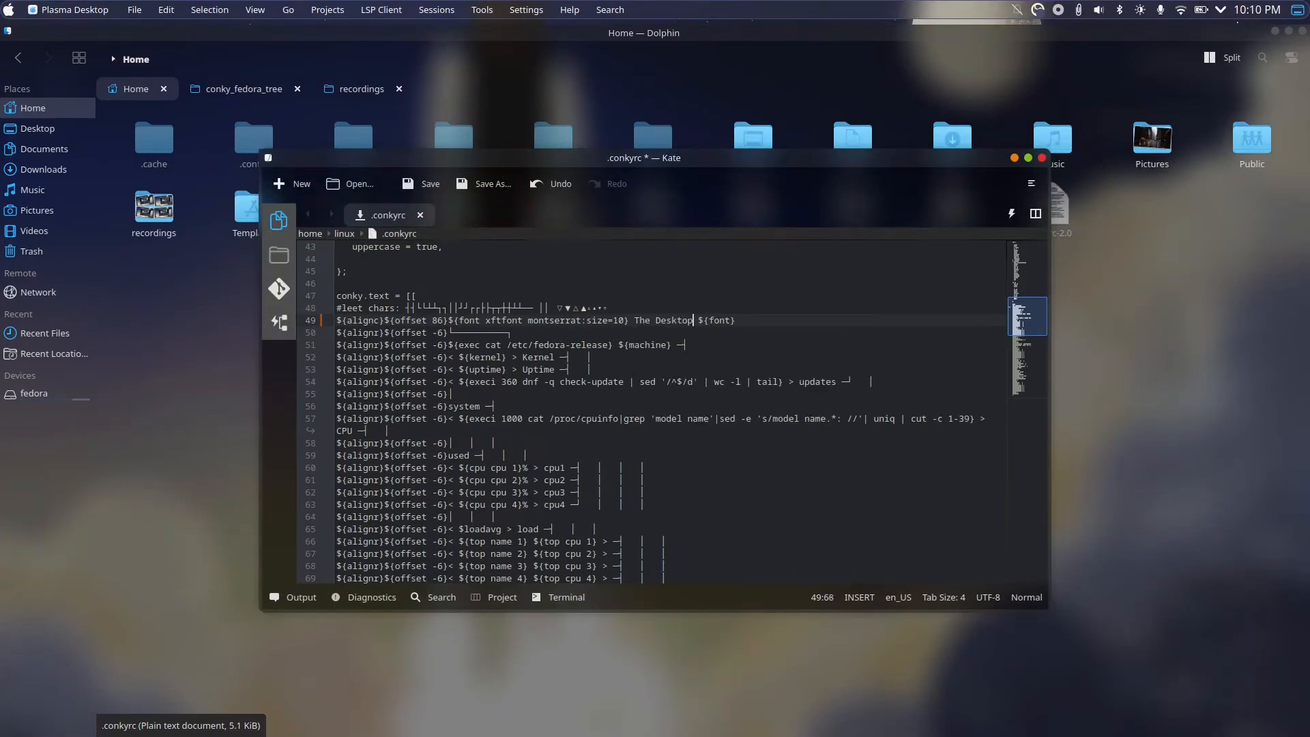
type("efresh")
left_click(424, 185)
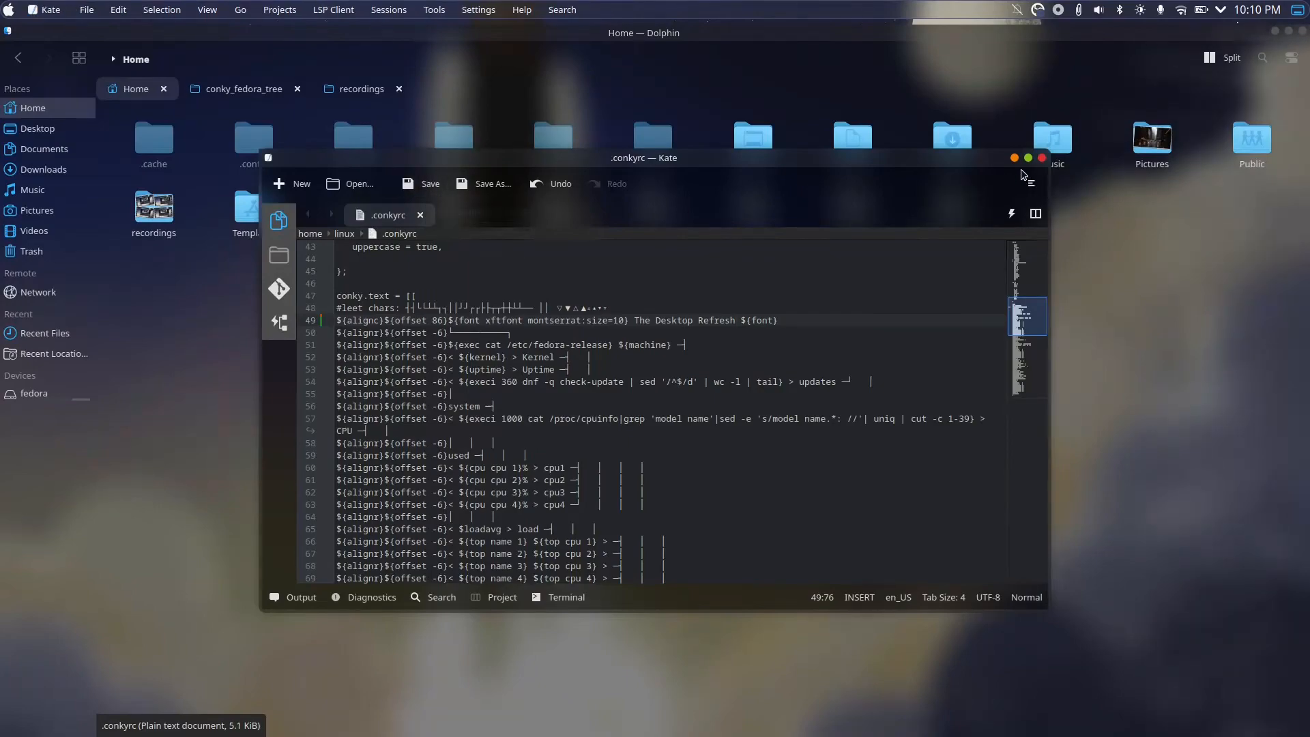
left_click(1042, 159)
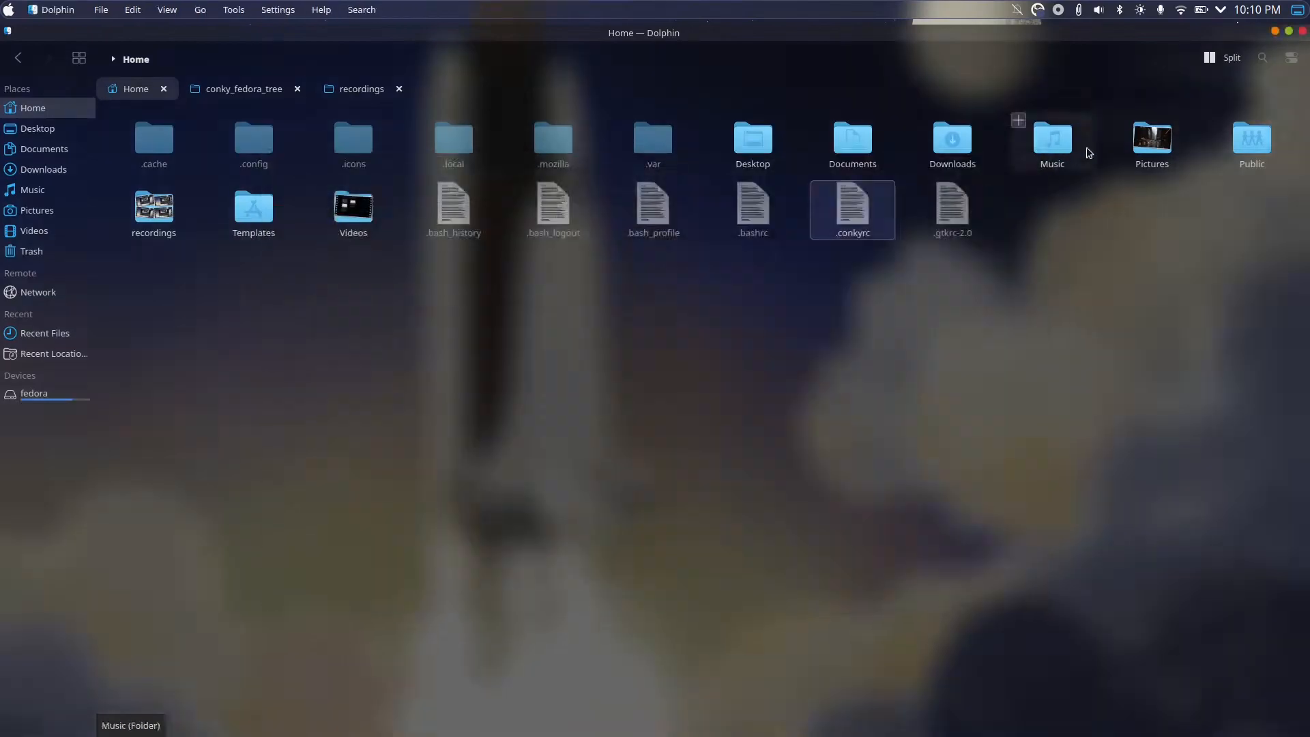
left_click(1276, 33)
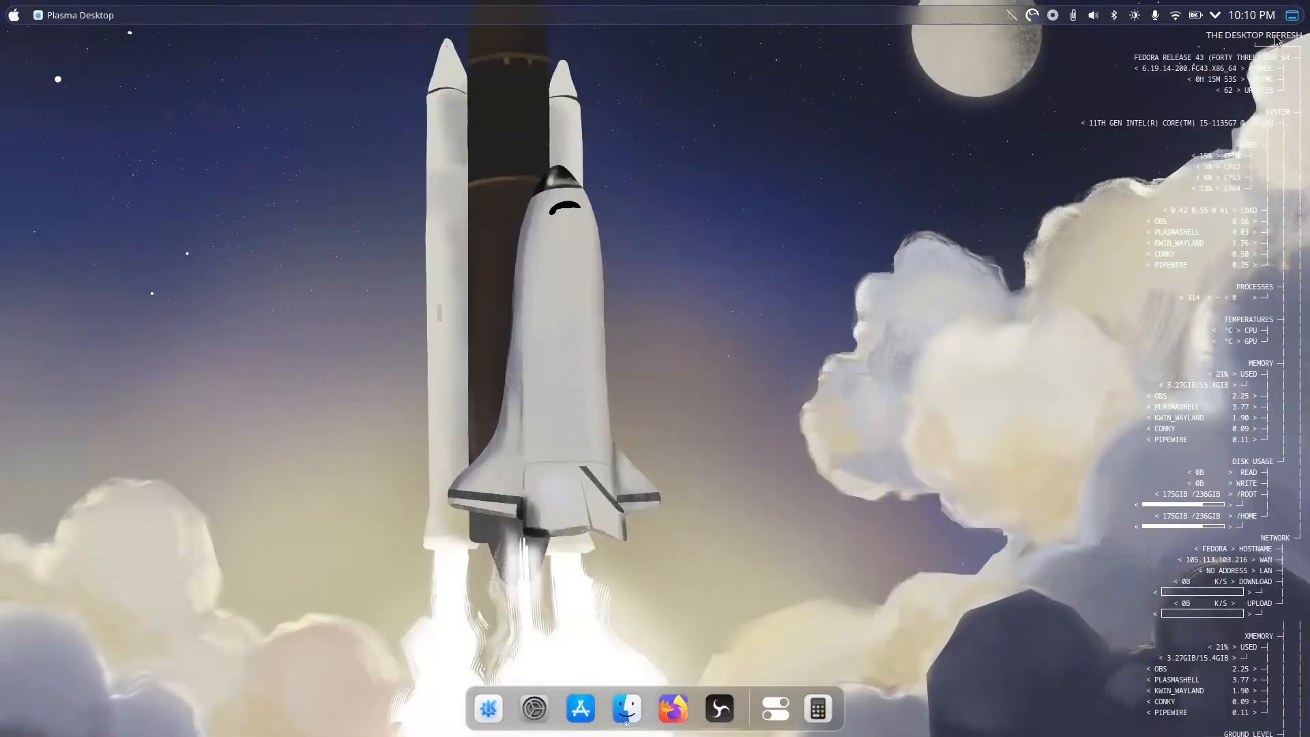
- Check the installed wallpaper plugins for Rain wallpaper from the desktop's wallpaper settings and close the settings
right_click(556, 220)
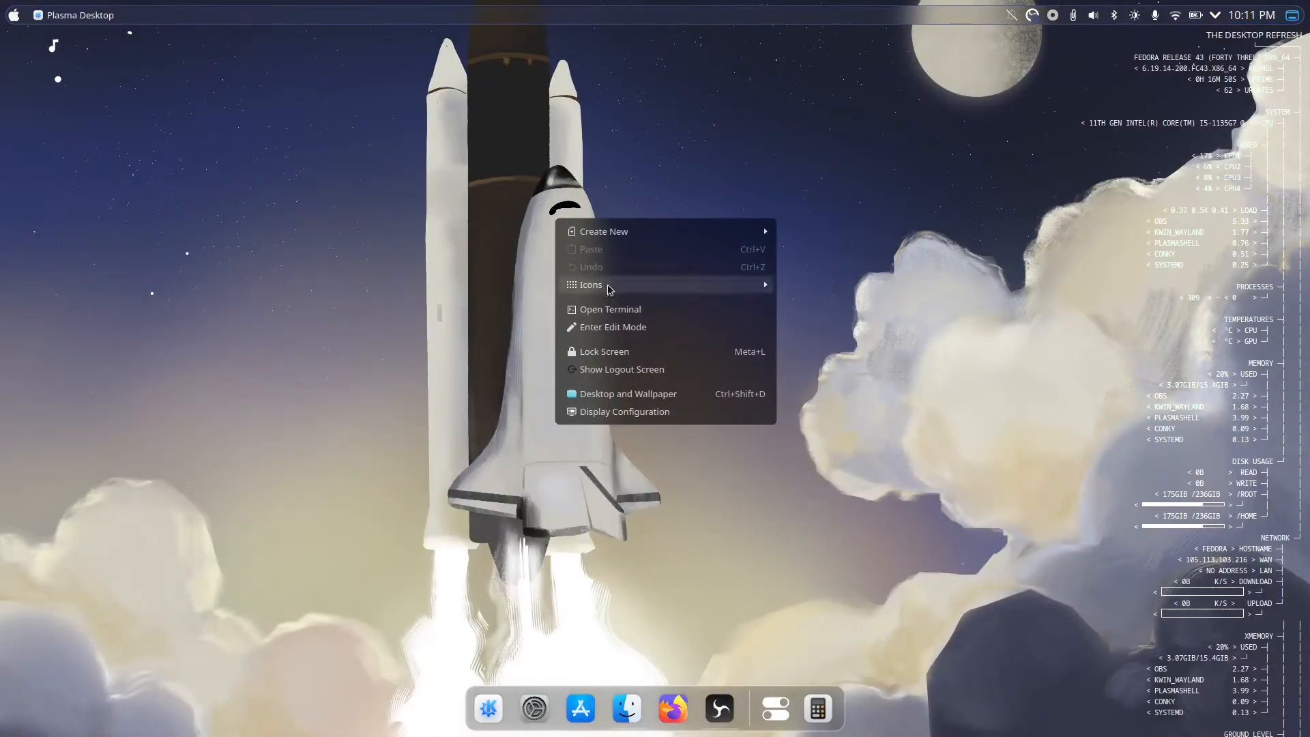
left_click(661, 395)
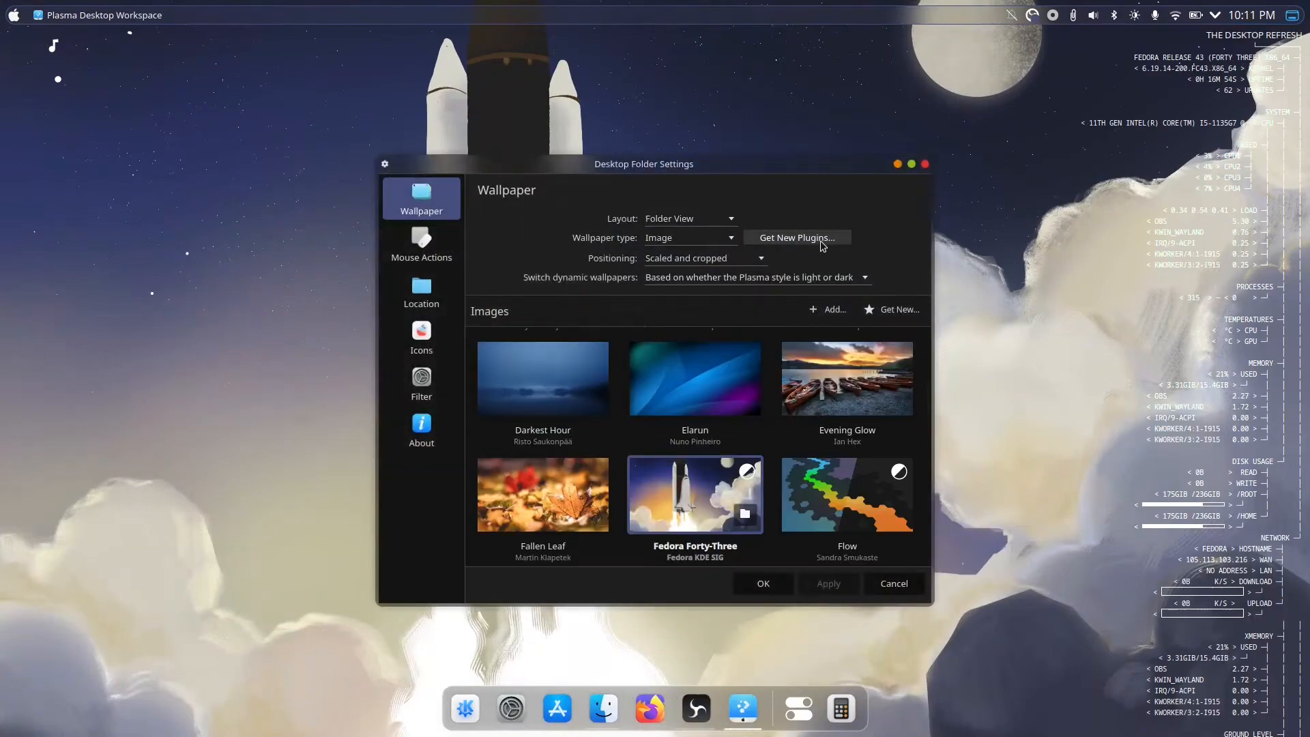
left_click(798, 237)
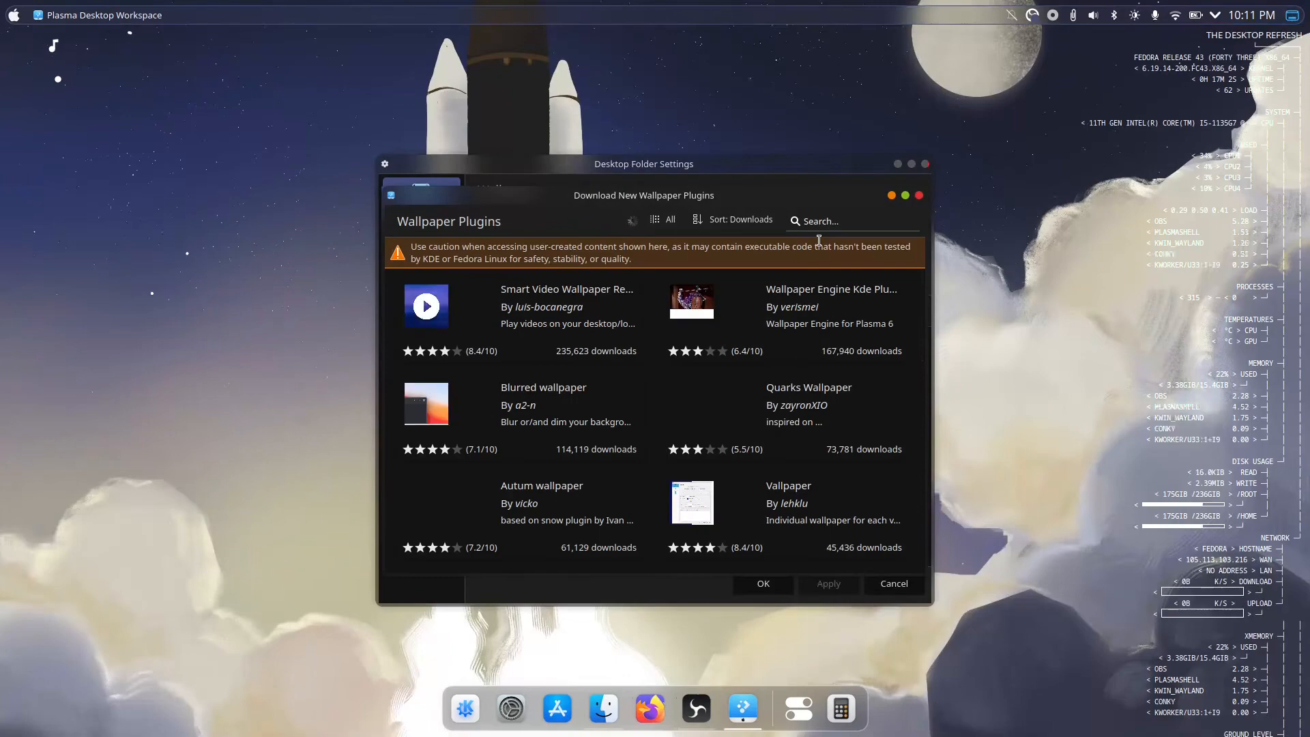
left_click(672, 221)
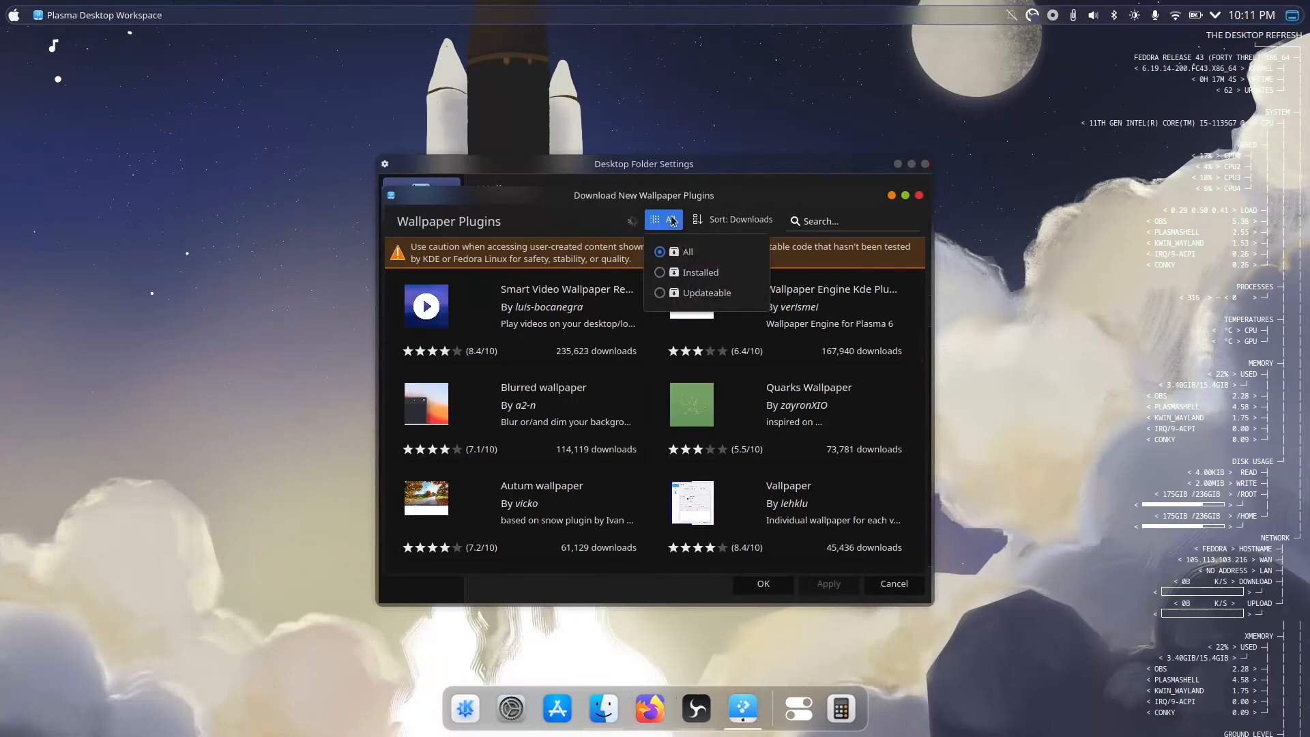
left_click(692, 271)
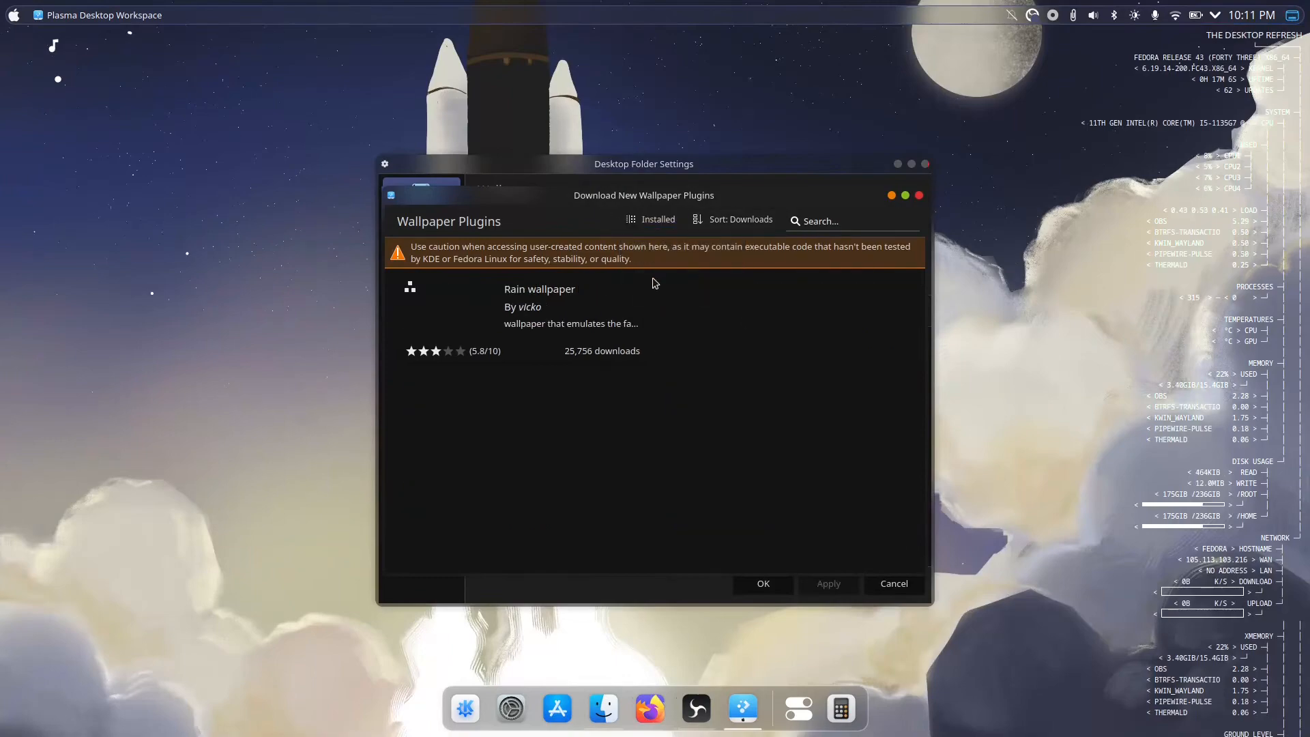
mouse_move(504, 305)
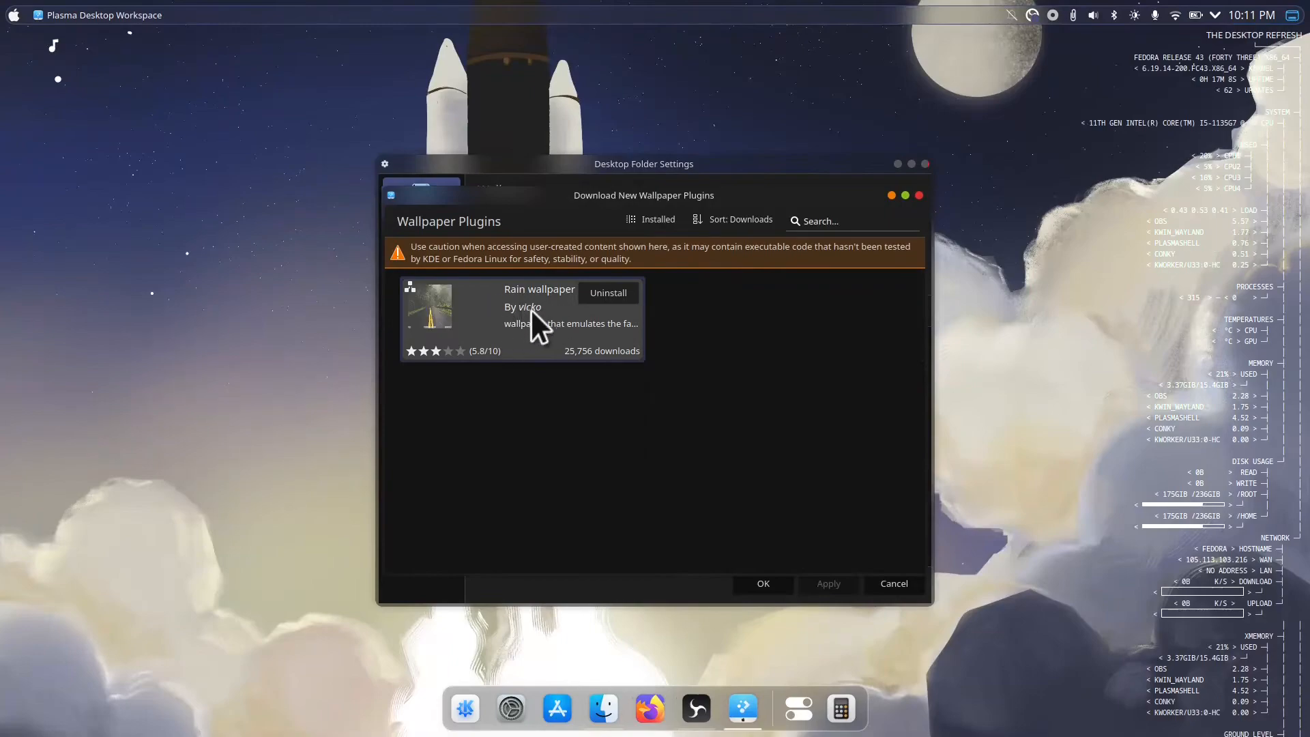
left_click(772, 585)
- Set the desktop wallpaper type to Rain, apply it and close the desktop settings
right_click(771, 584)
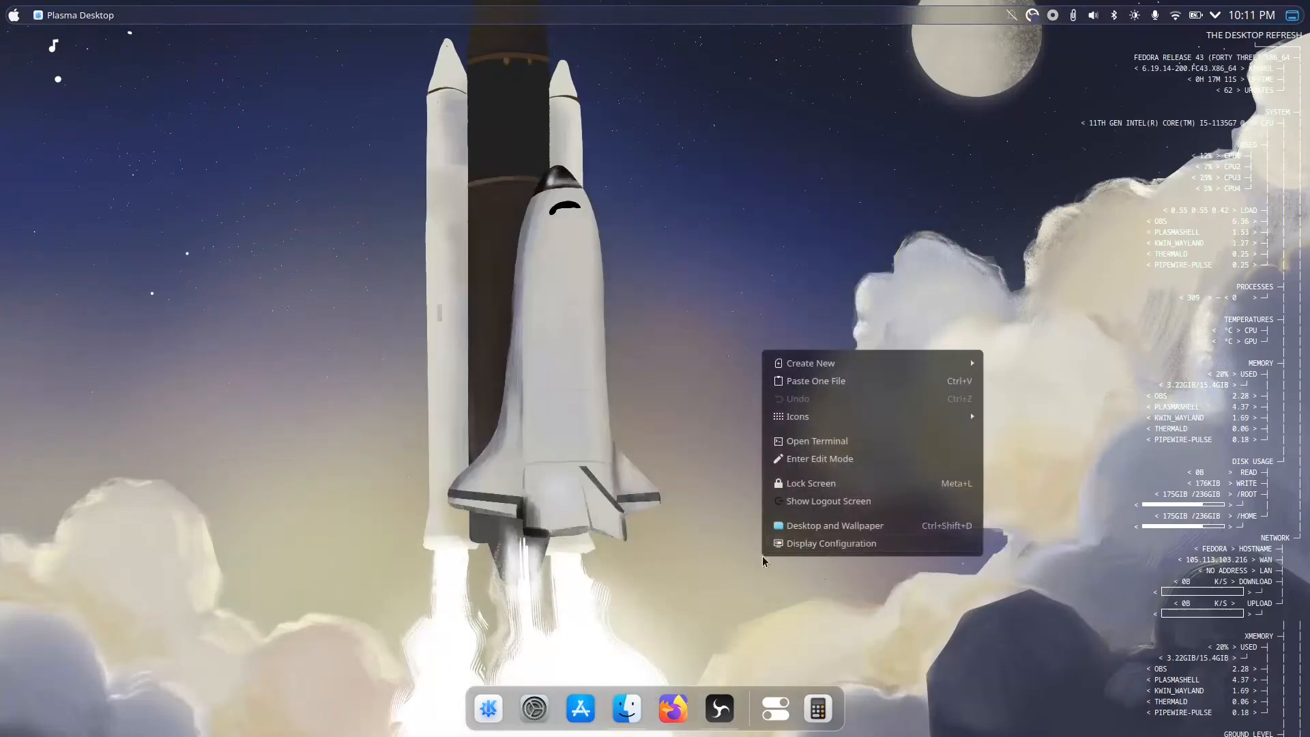
left_click(838, 526)
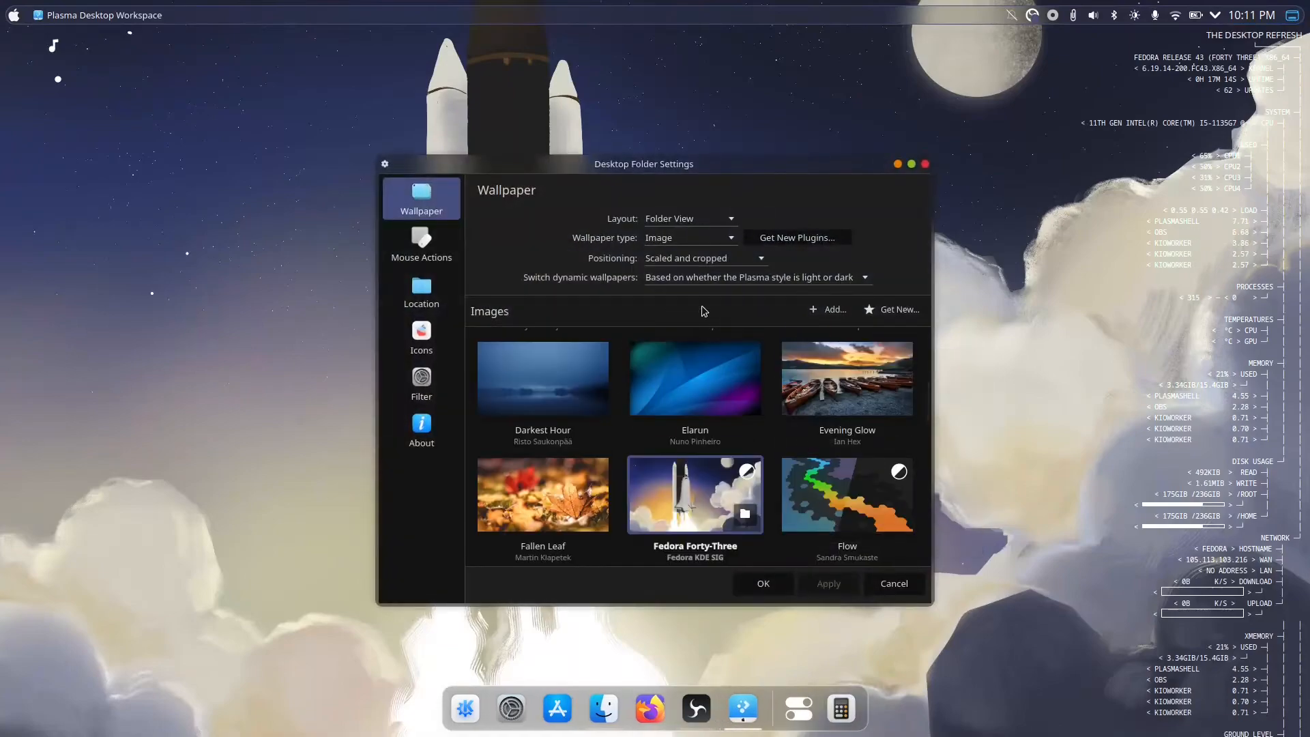
left_click(687, 240)
left_click(687, 260)
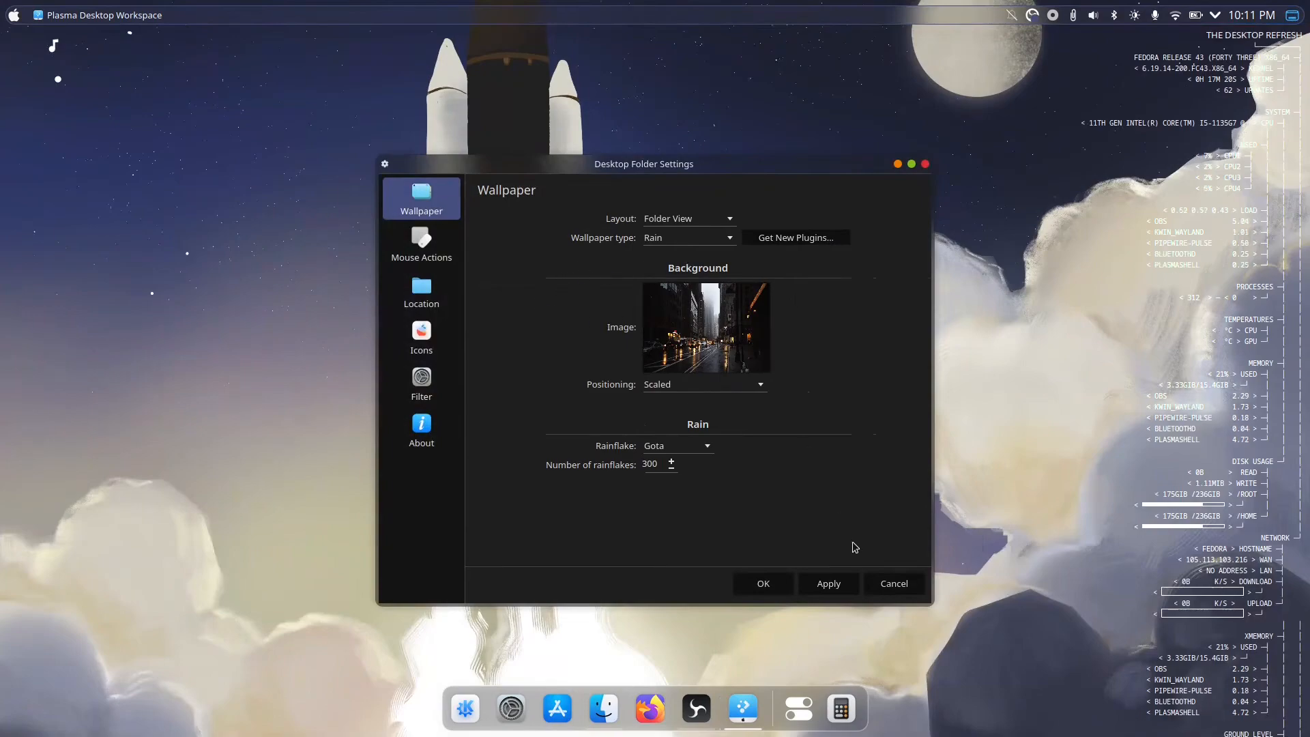
left_click(843, 585)
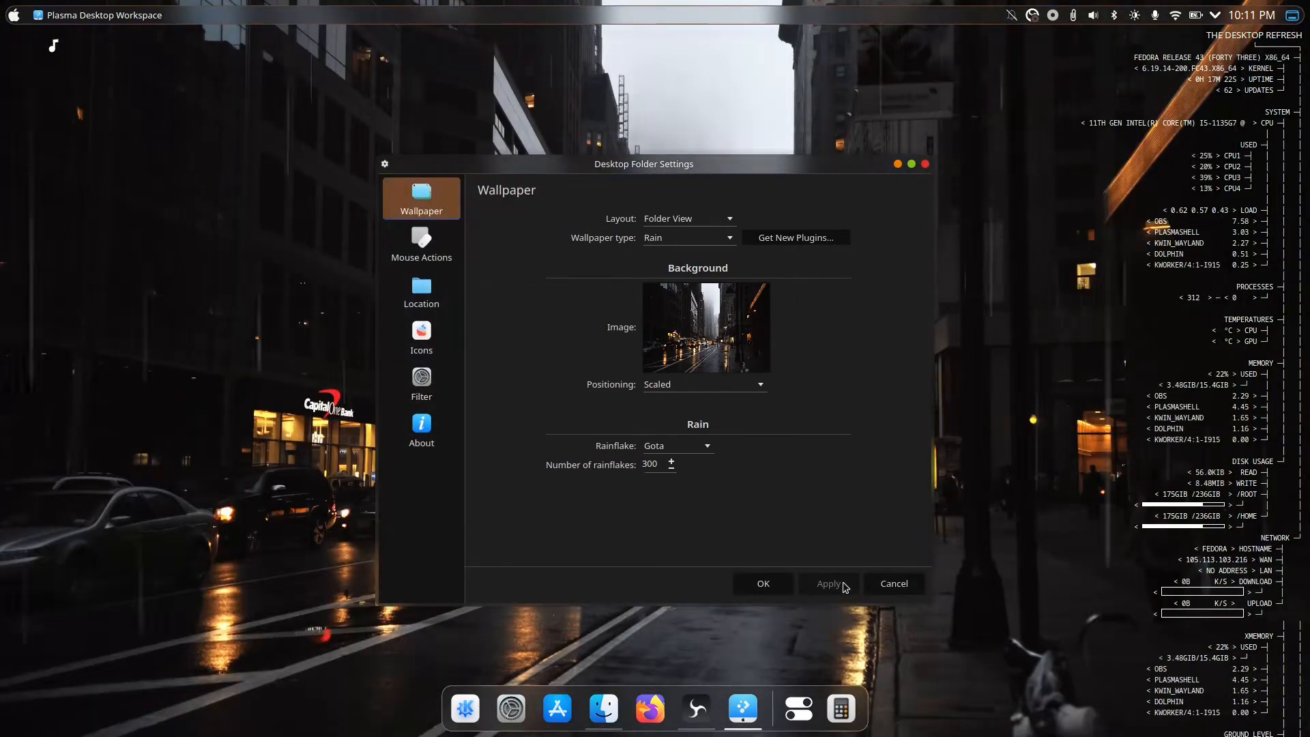
left_click(764, 584)
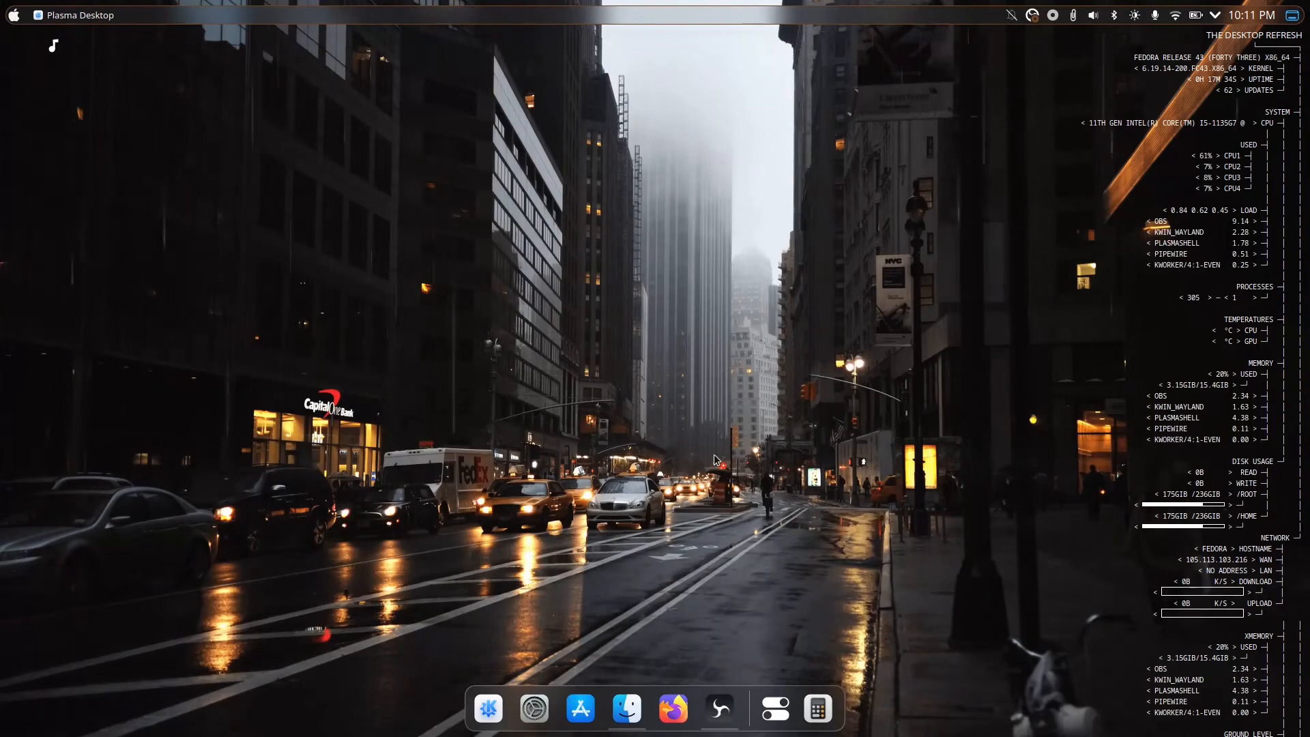
- Bring up the Dolphin Home window to view its transparency over the new wallpaper, and minimize it
left_click(636, 720)
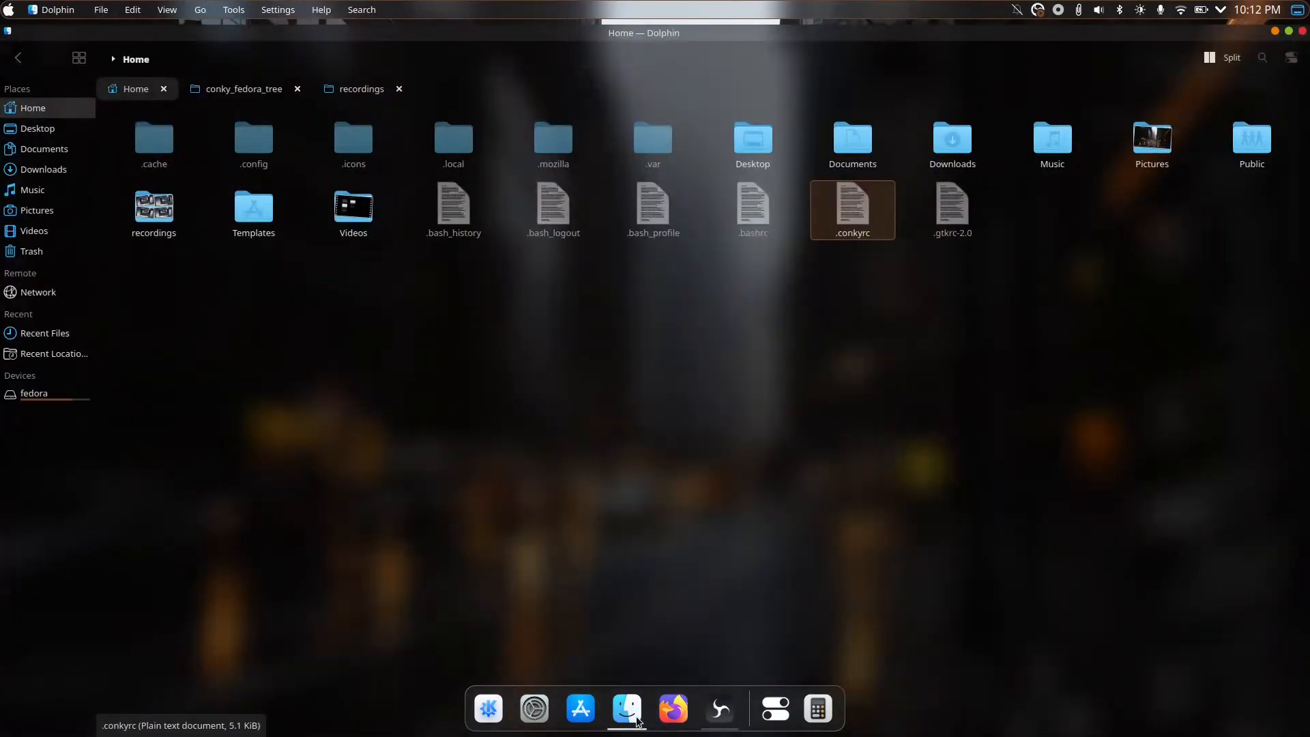
left_click(281, 10)
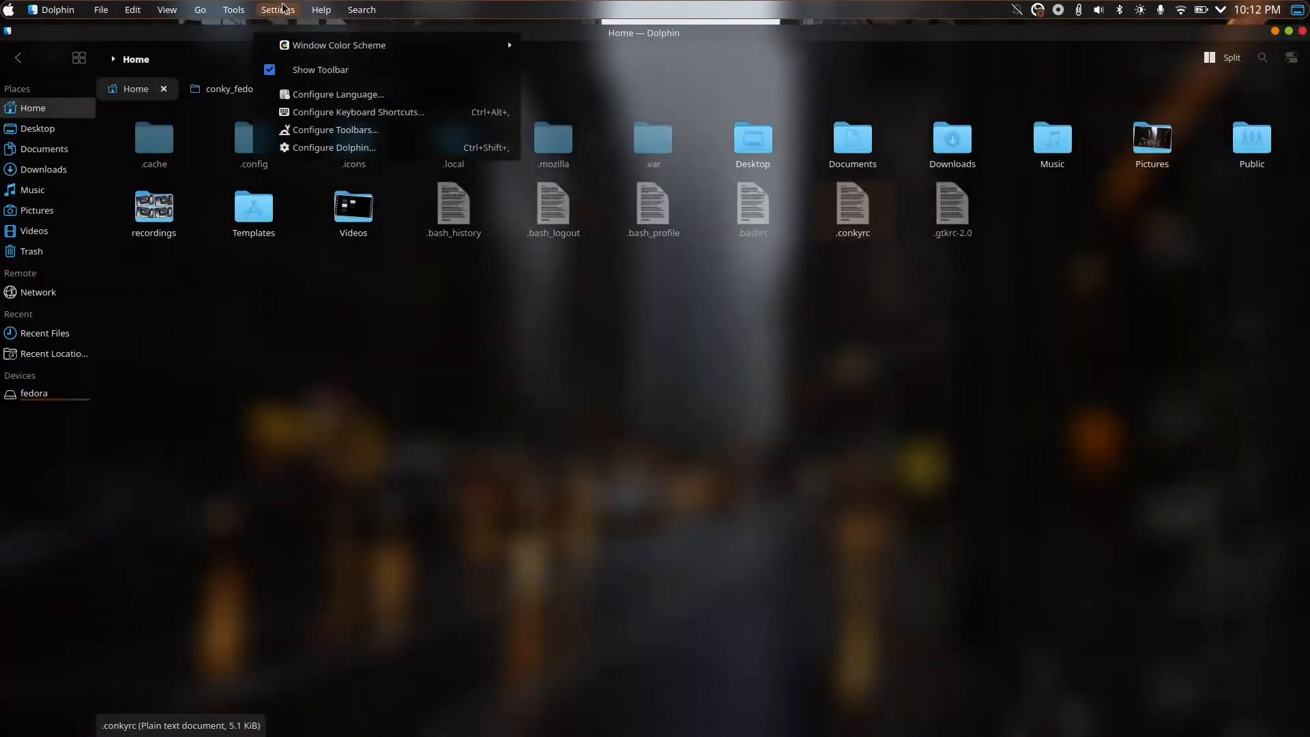
left_click(281, 10)
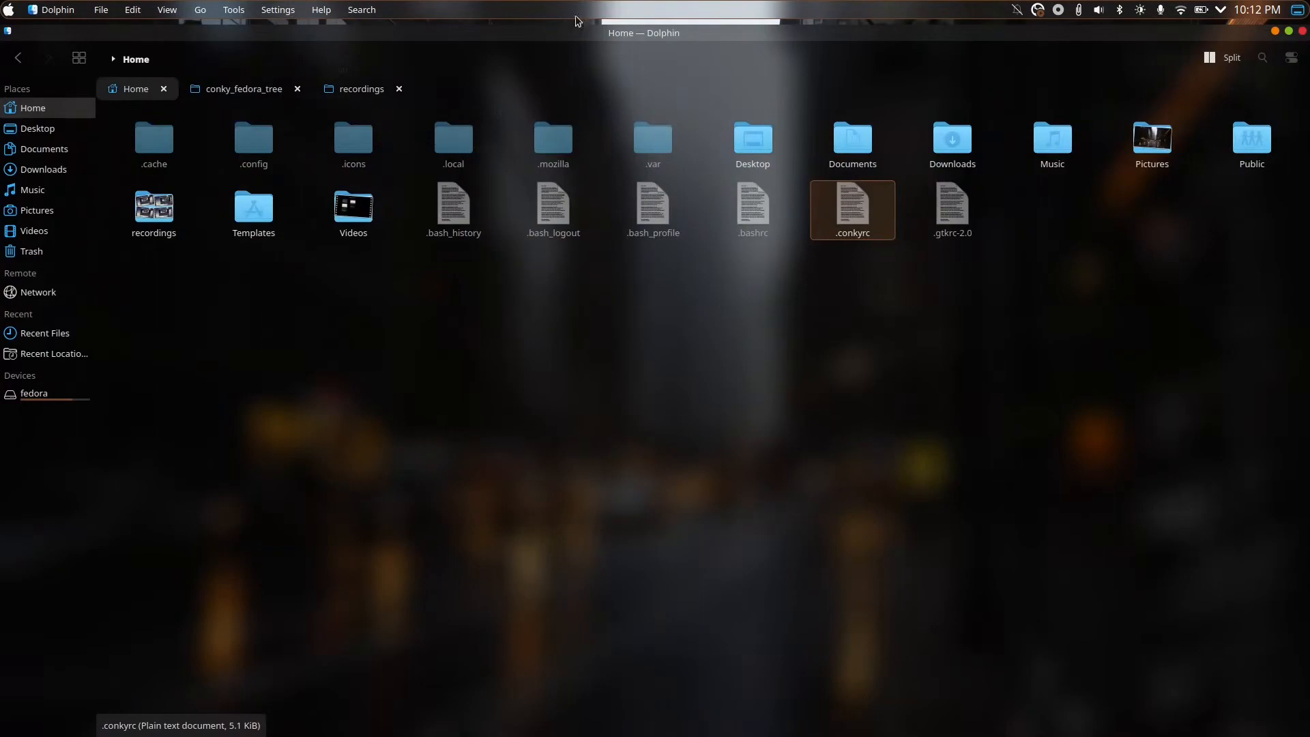
left_click(1276, 31)
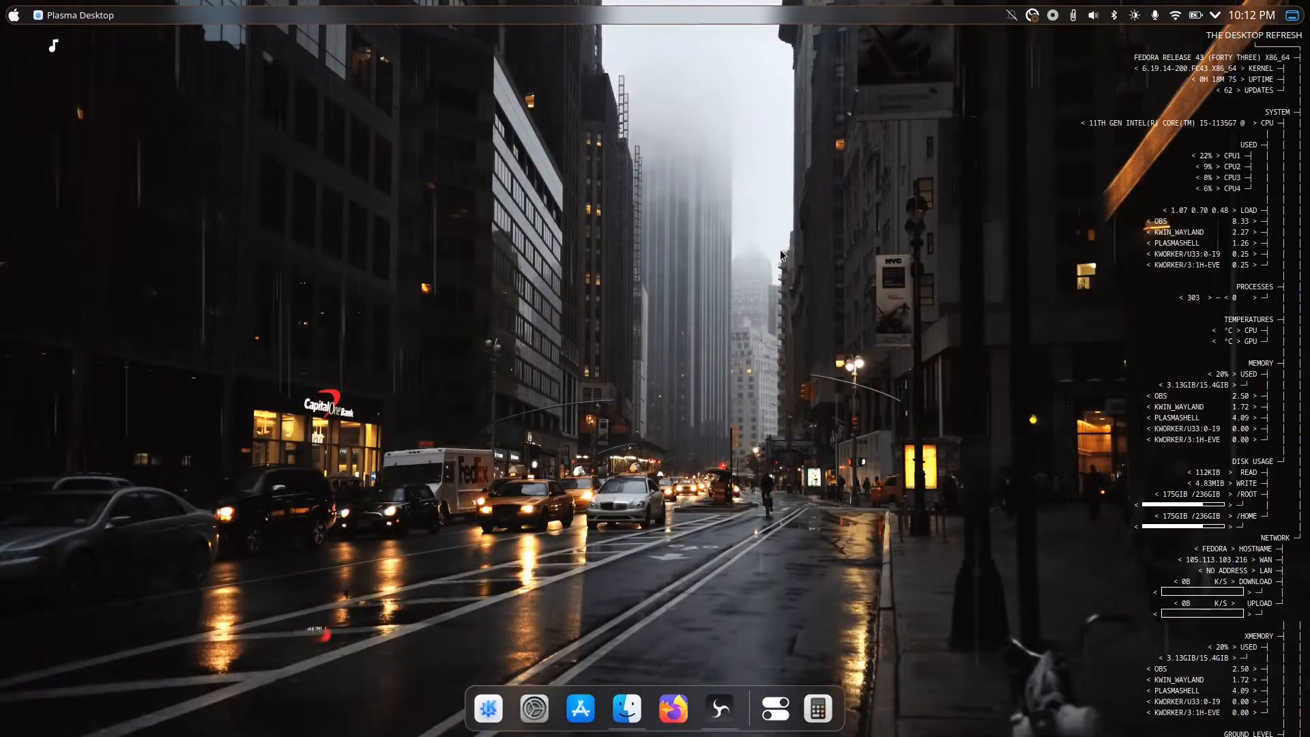
- Enter the desktop's edit mode and remove the Aligned Music widget
right_click(48, 45)
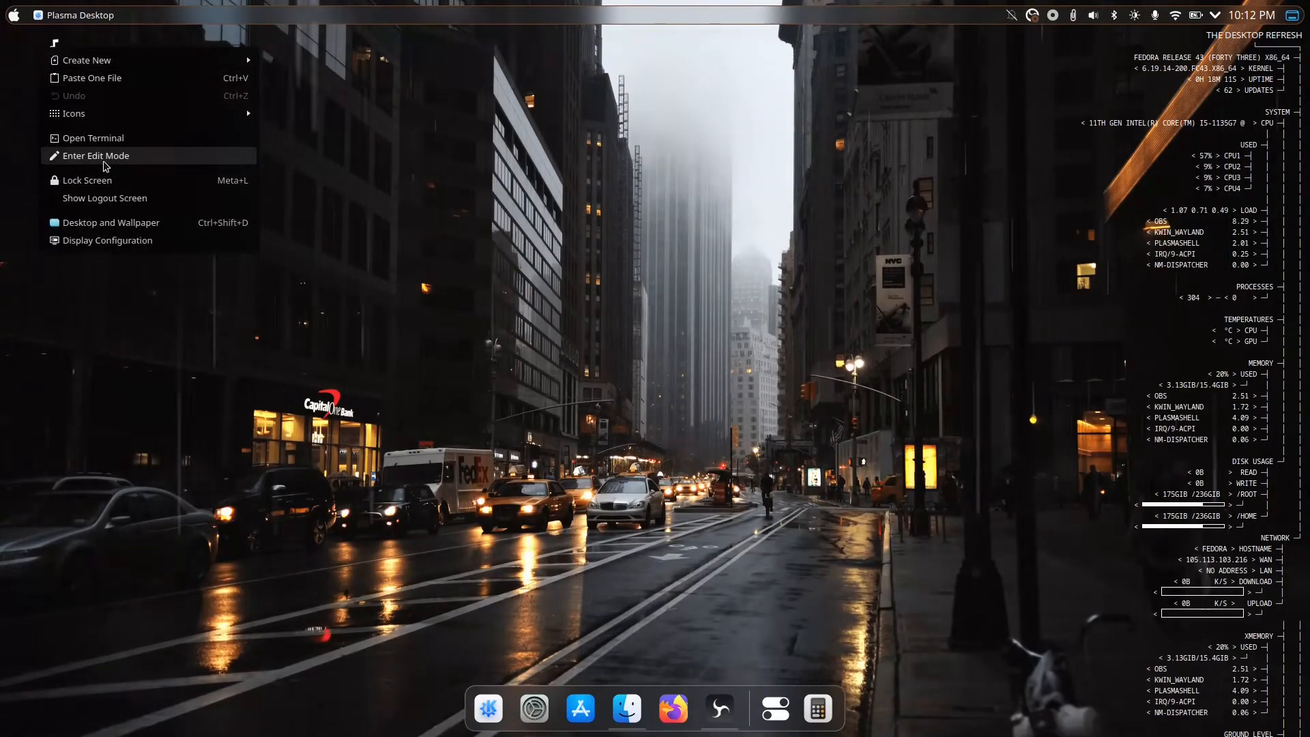
left_click(106, 158)
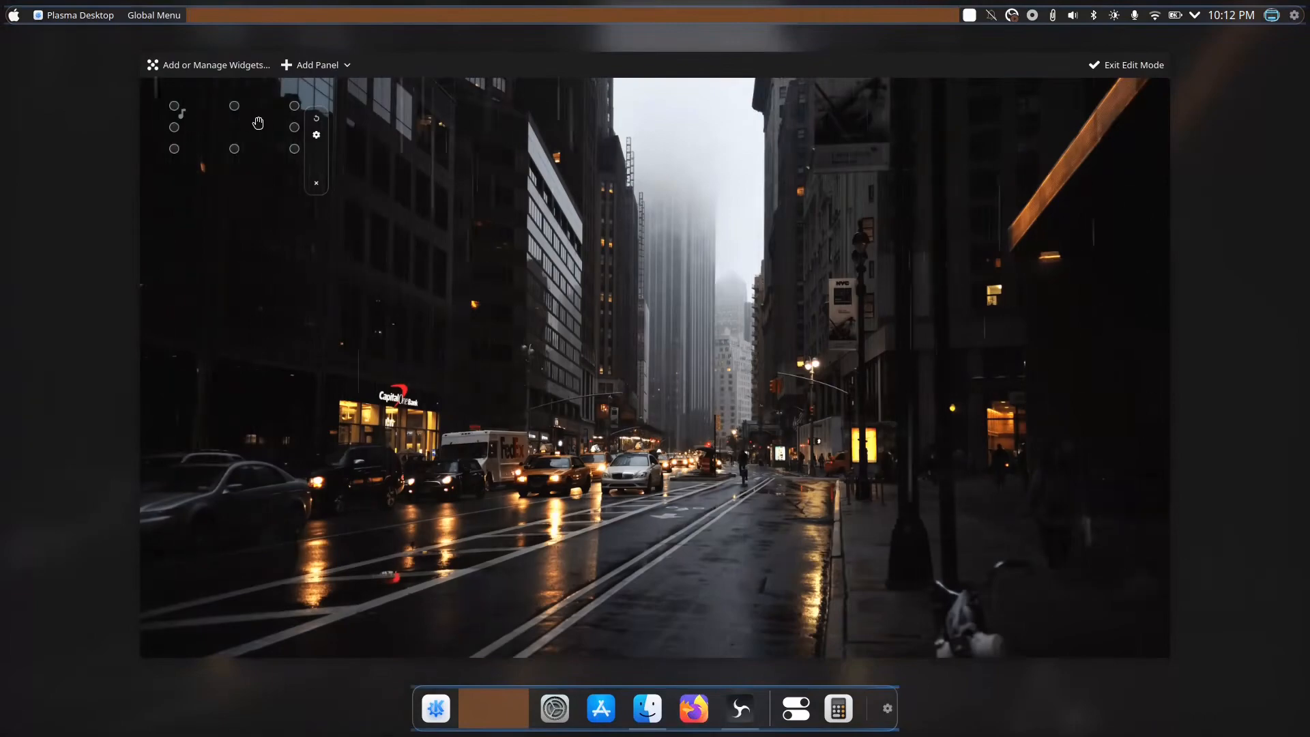
right_click(228, 123)
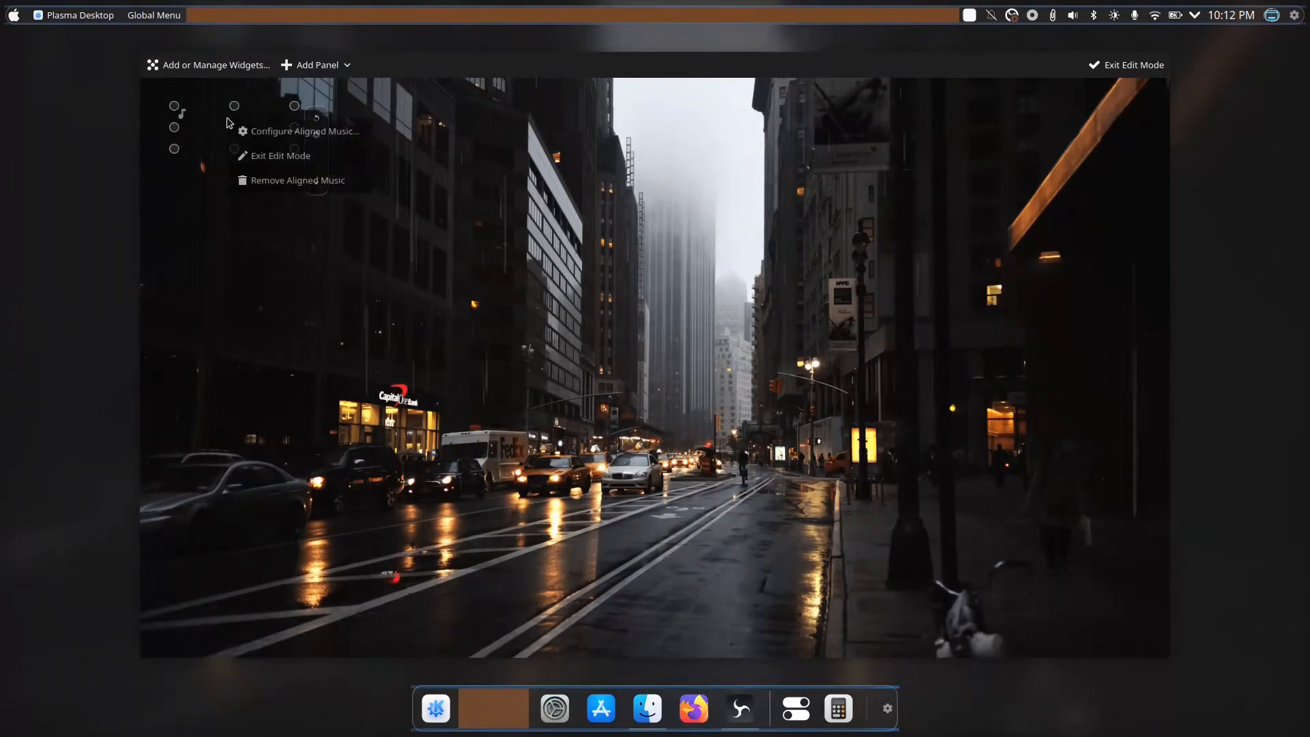
left_click(280, 181)
- Open the online Plasma widgets download catalogue from the desktop's widget manager and search it for "clock"
left_click(204, 66)
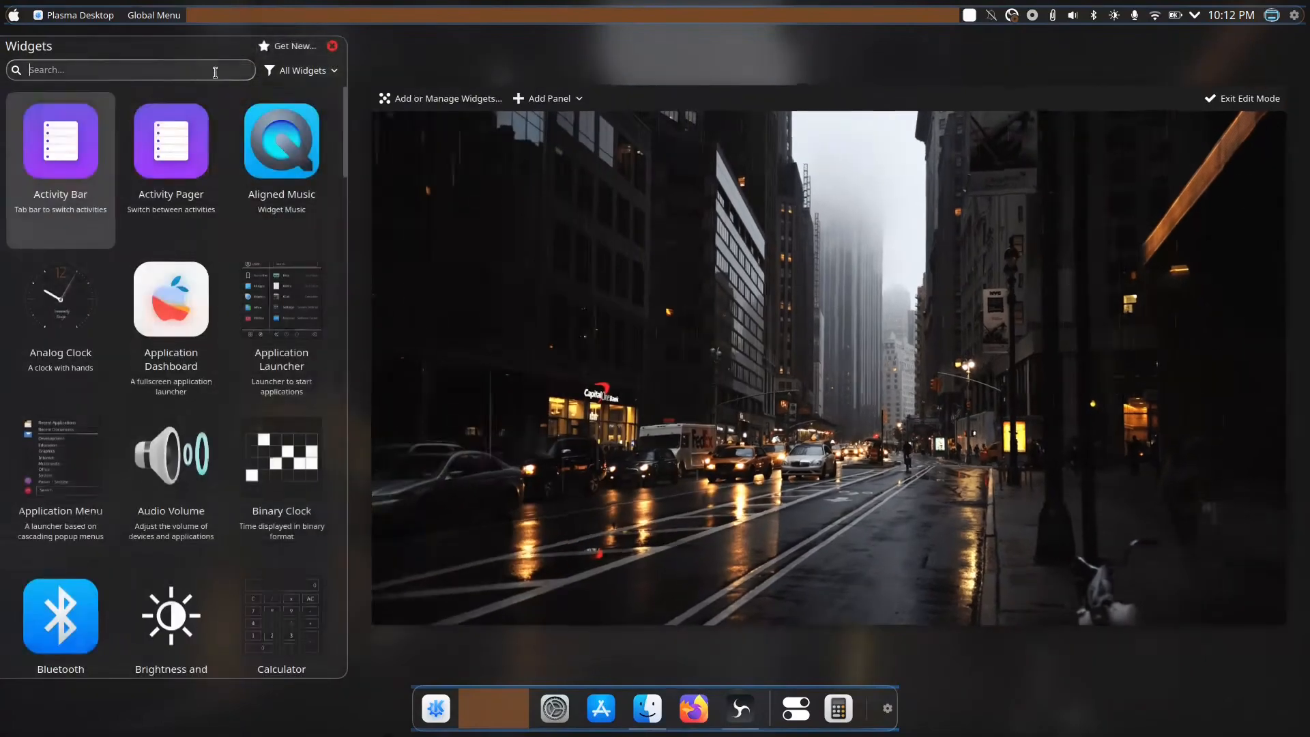
left_click(286, 48)
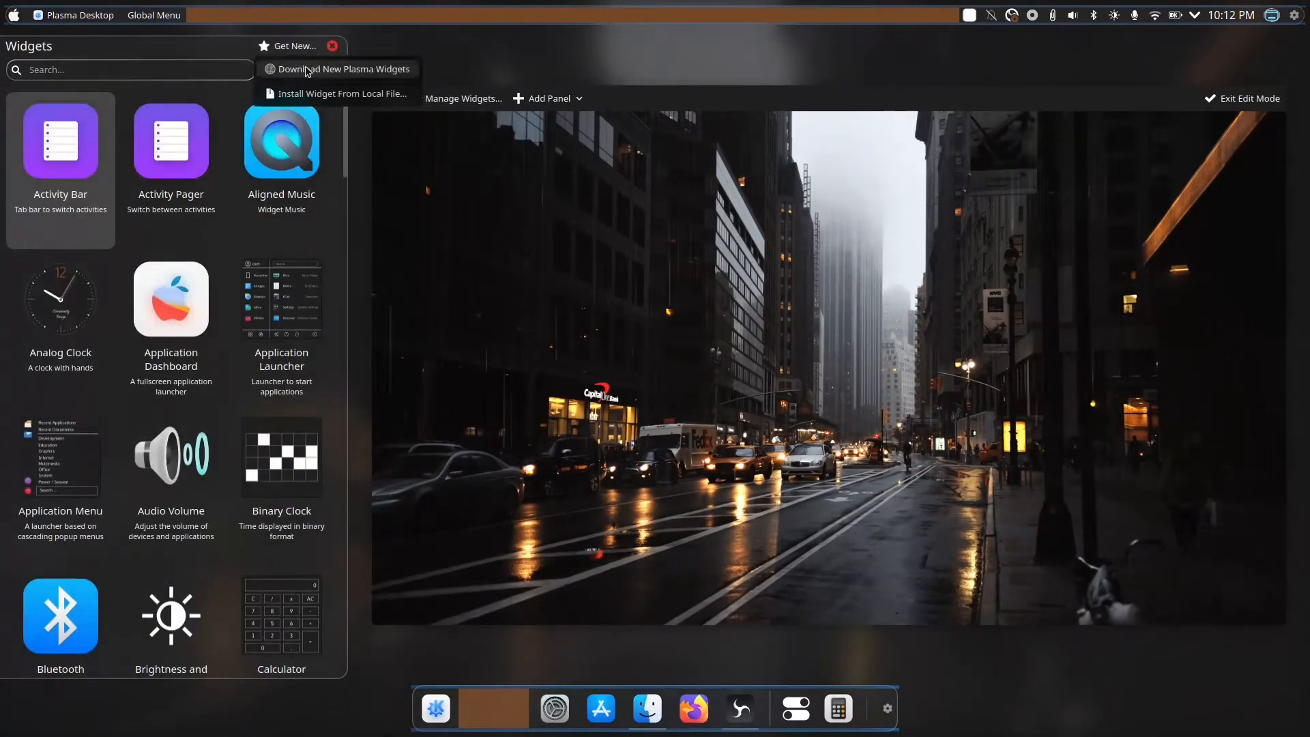
left_click(306, 70)
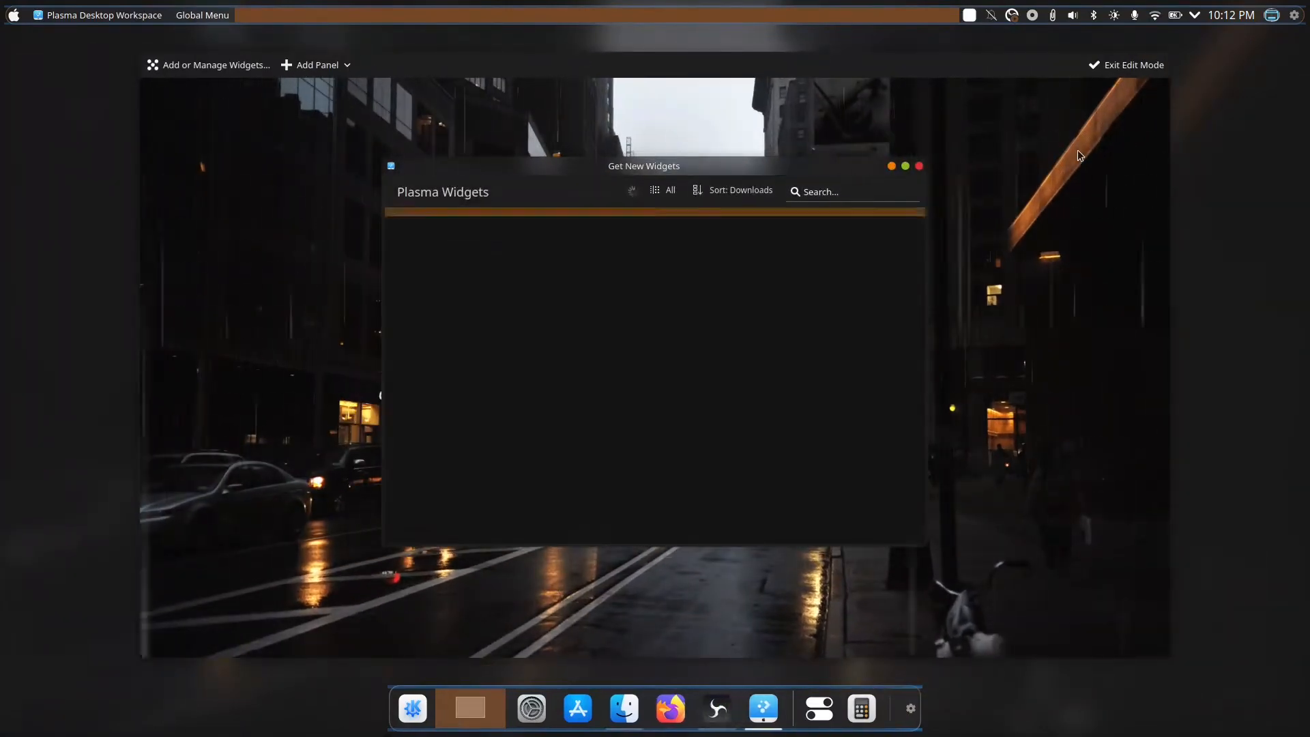
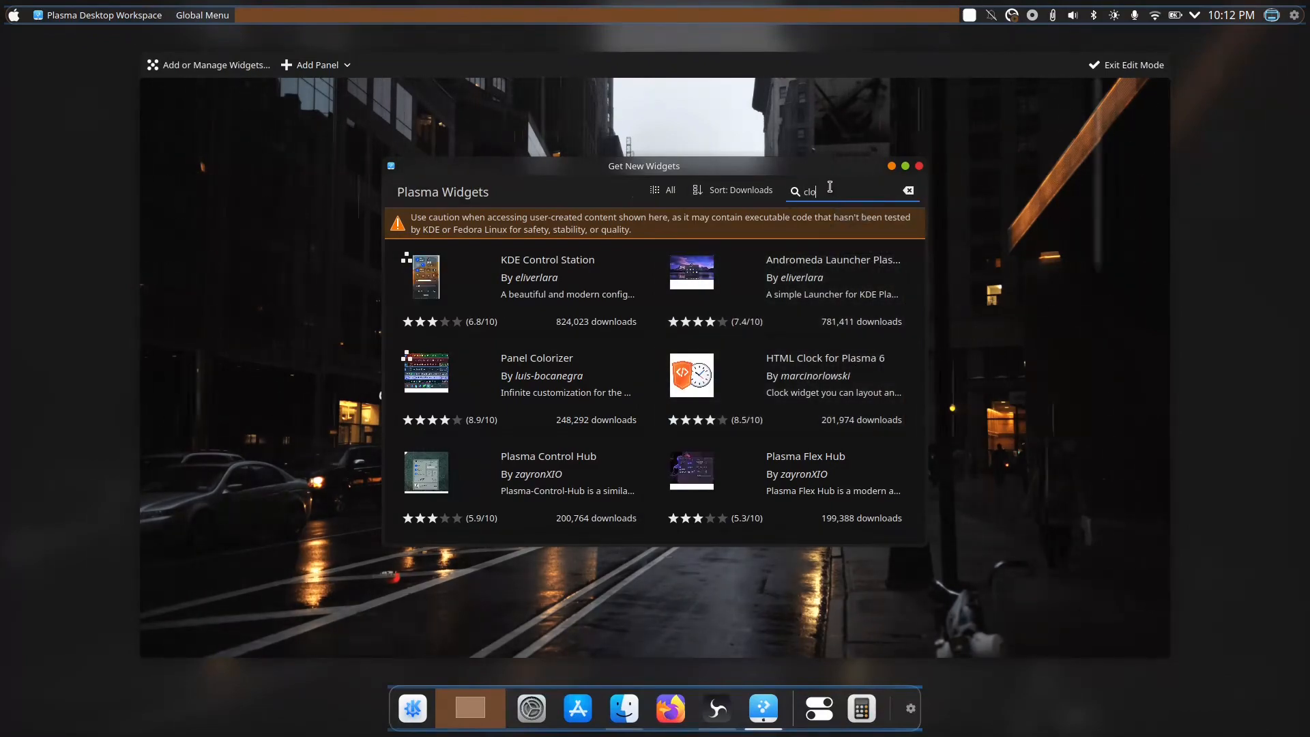
type("k")
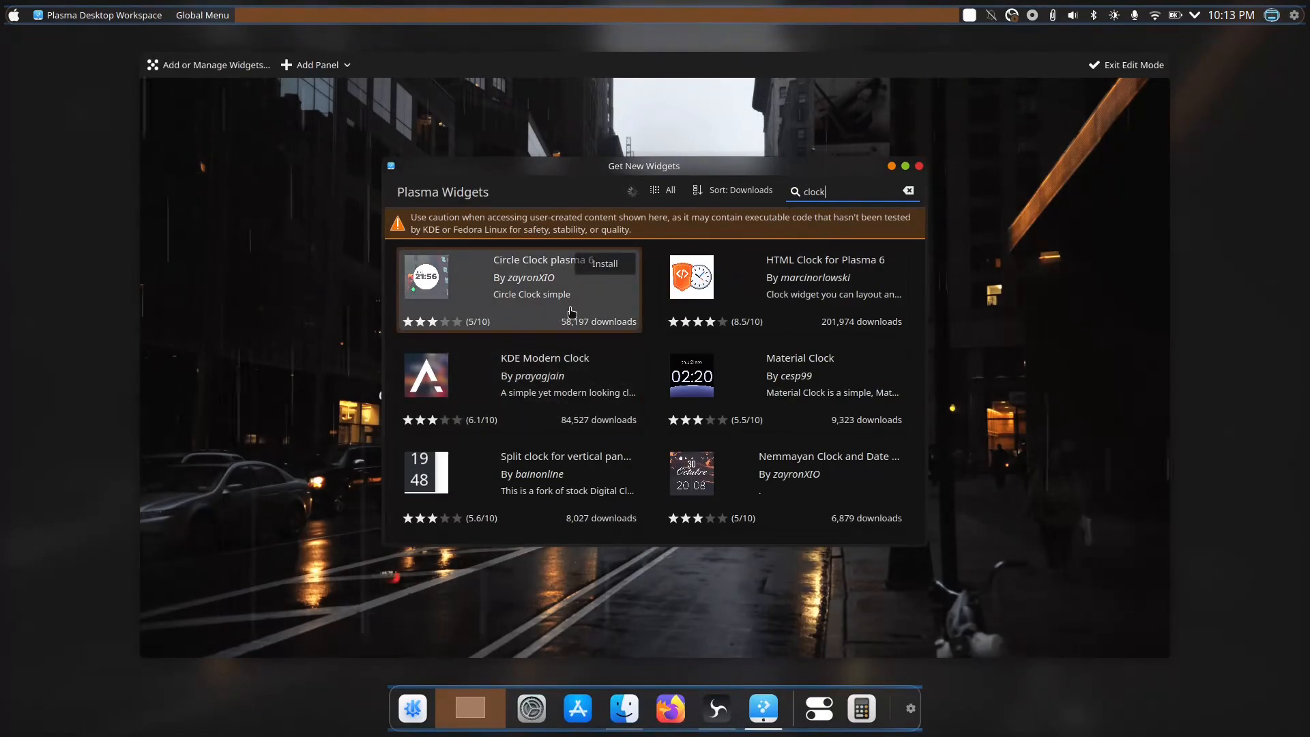
- Look through the clock widgets, install KDE Modern Clock and close the download window
scroll(659, 320, "down", 3)
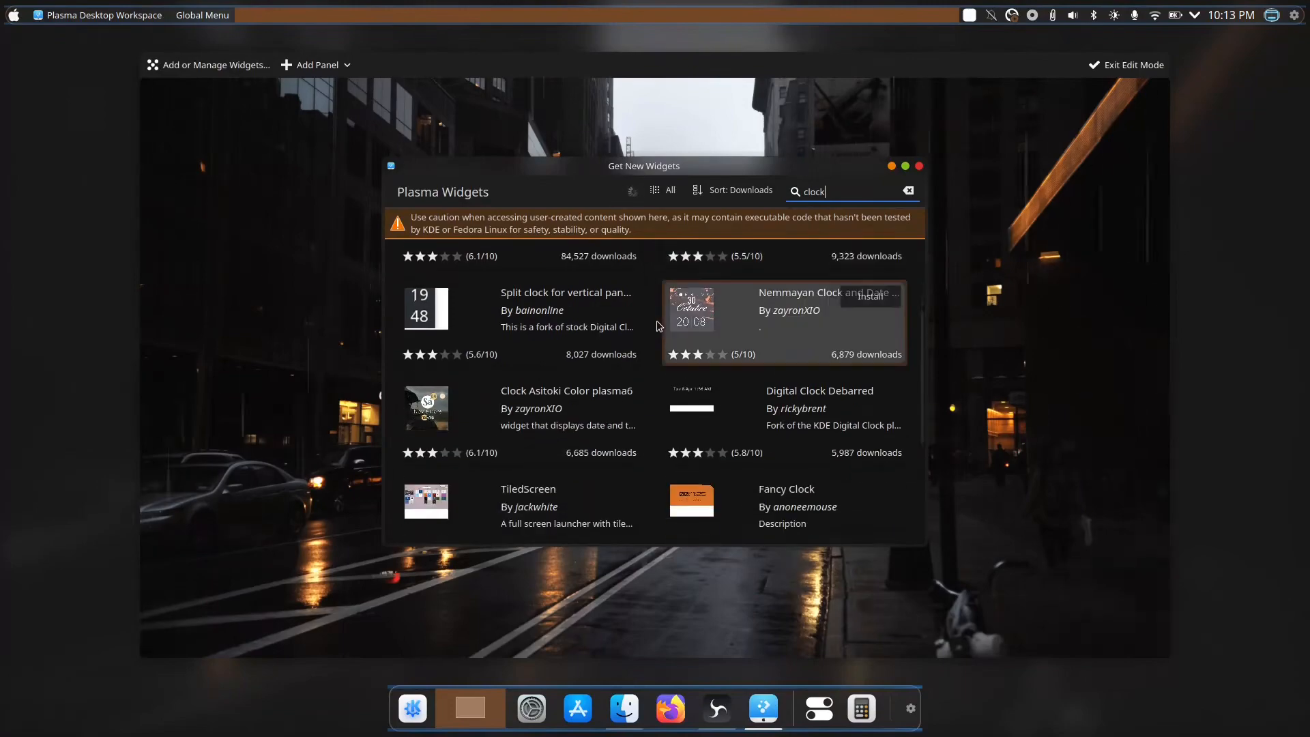
scroll(659, 326, "down", 2)
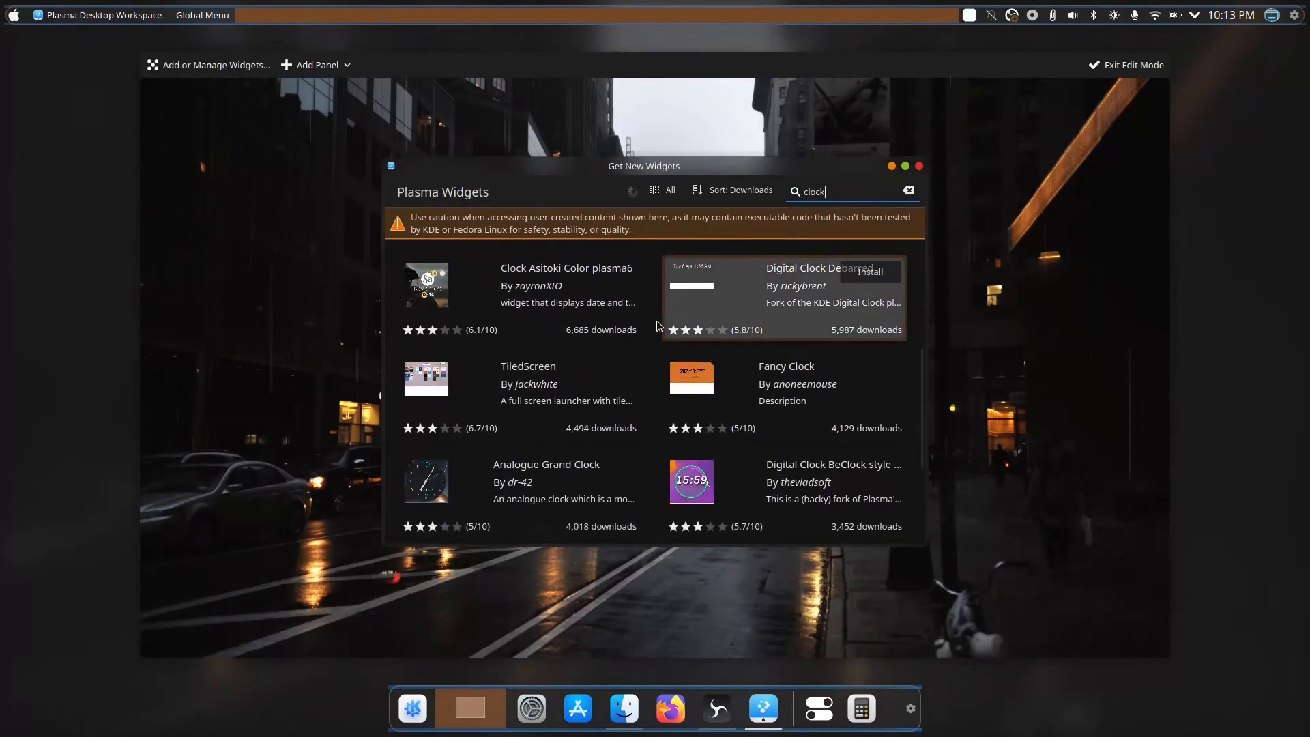
scroll(658, 325, "down", 3)
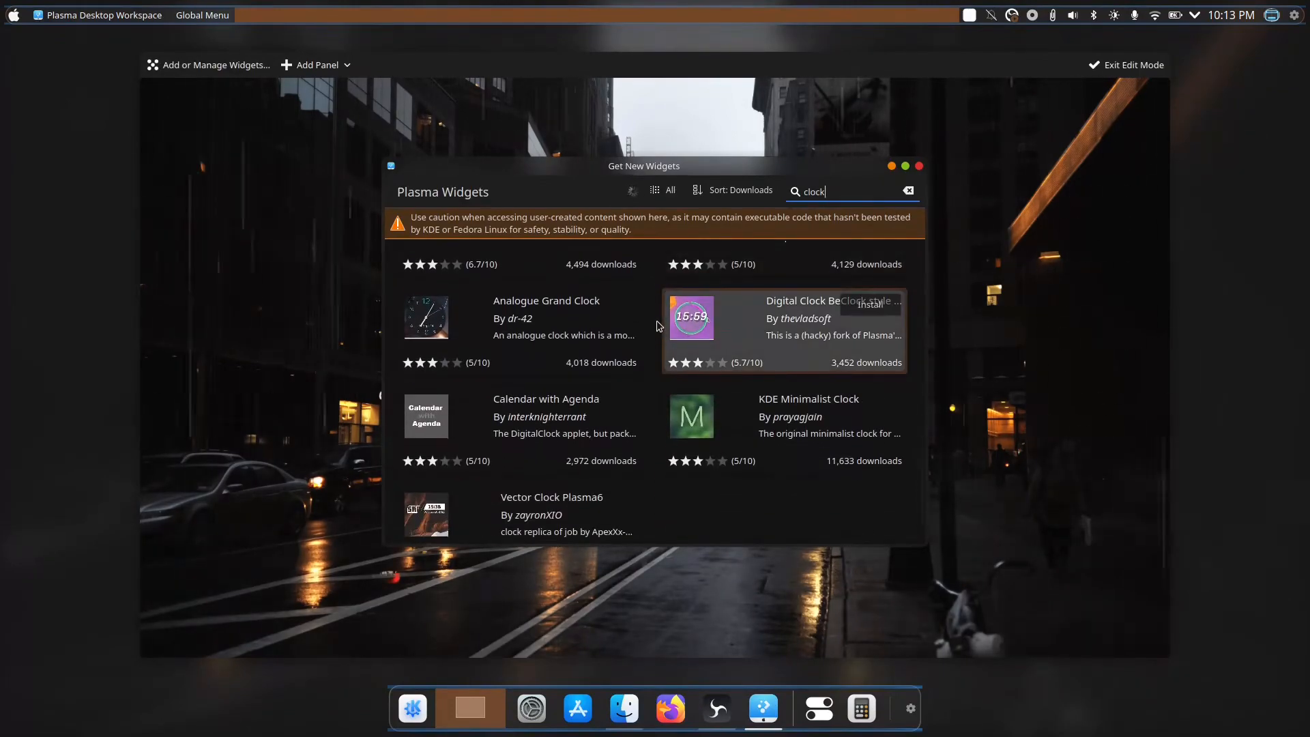
scroll(658, 325, "down", 1)
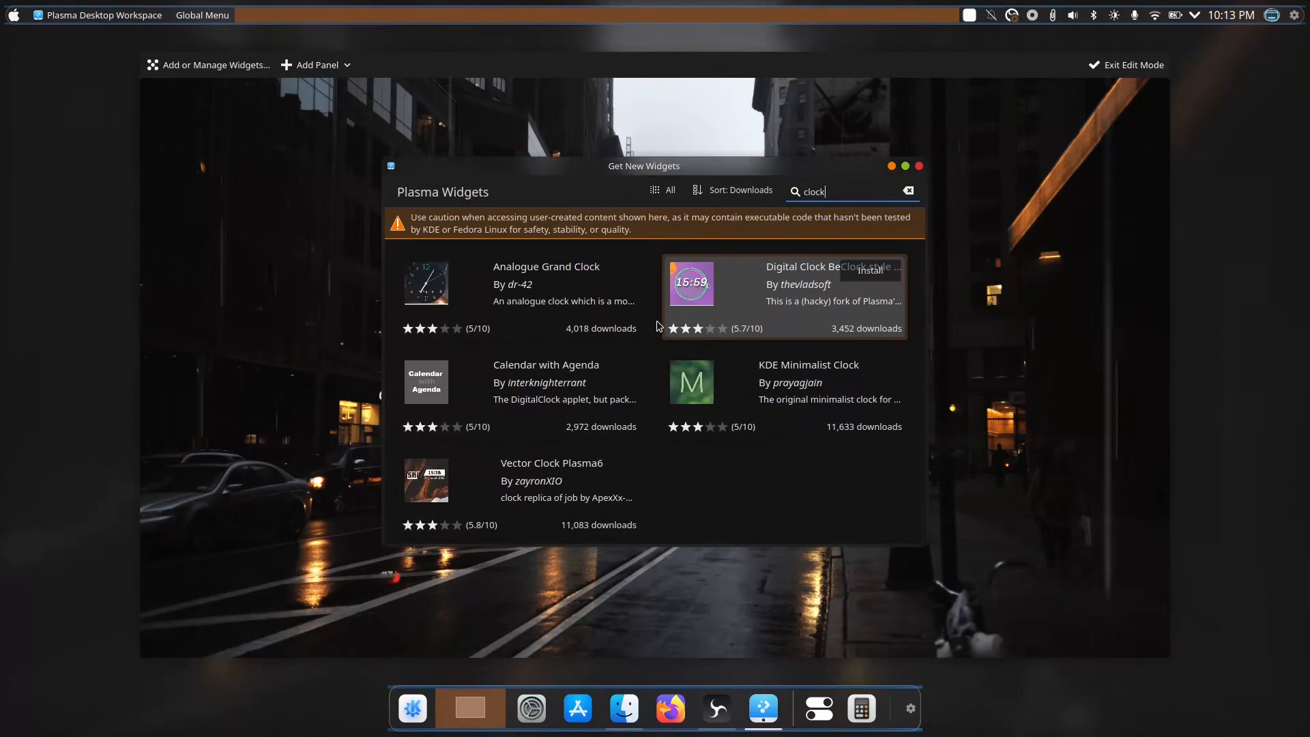
scroll(659, 325, "up", 7)
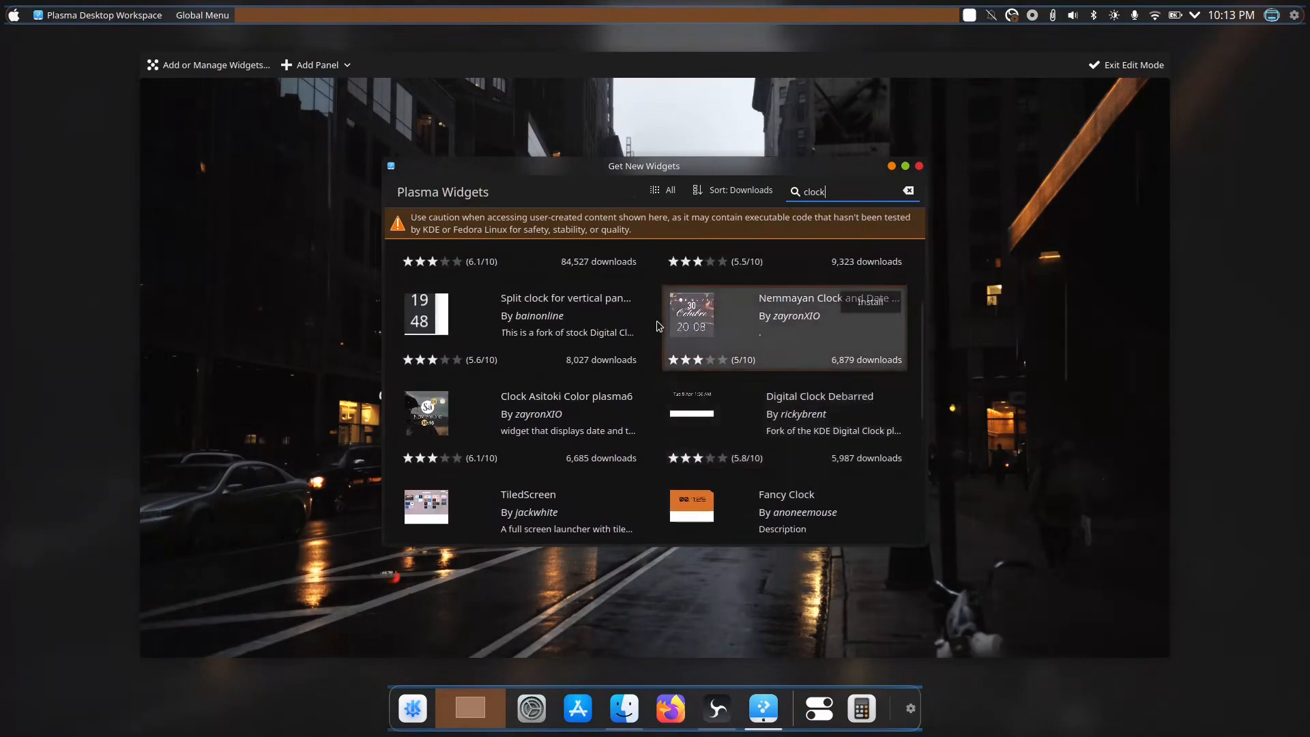
scroll(658, 326, "up", 3)
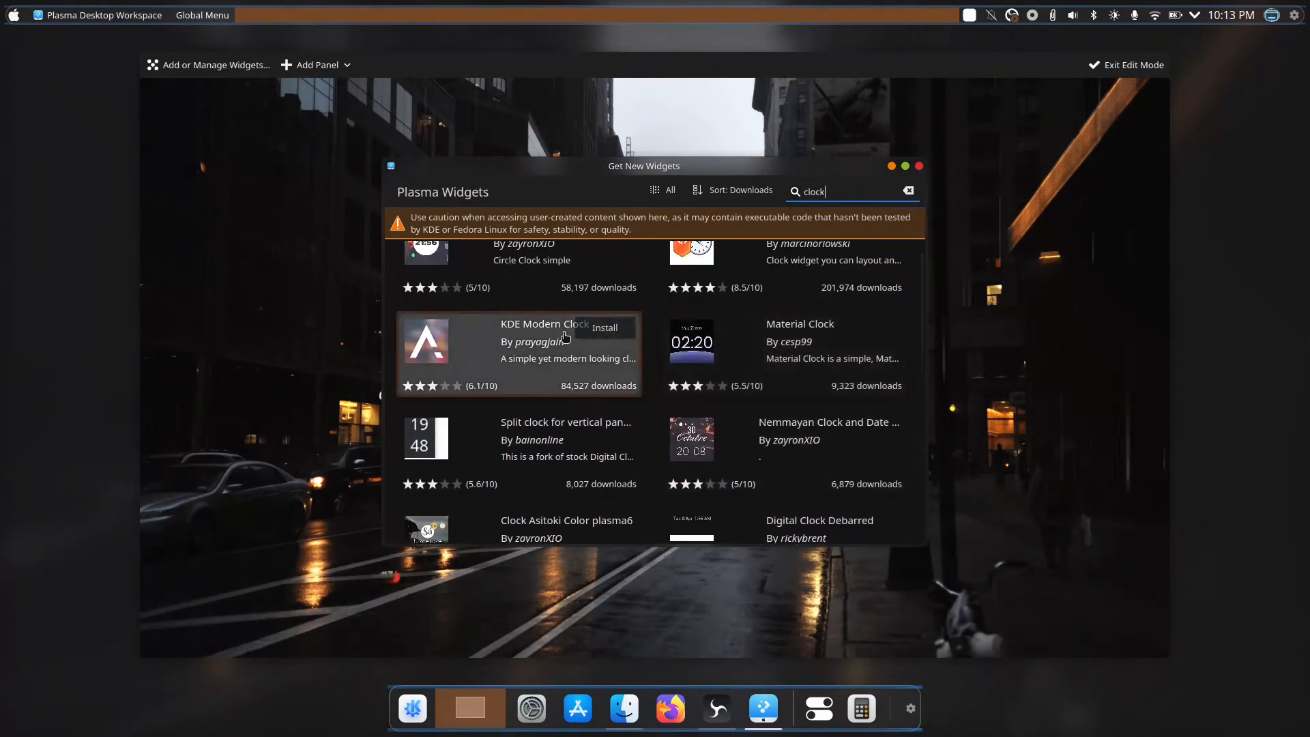
left_click(594, 331)
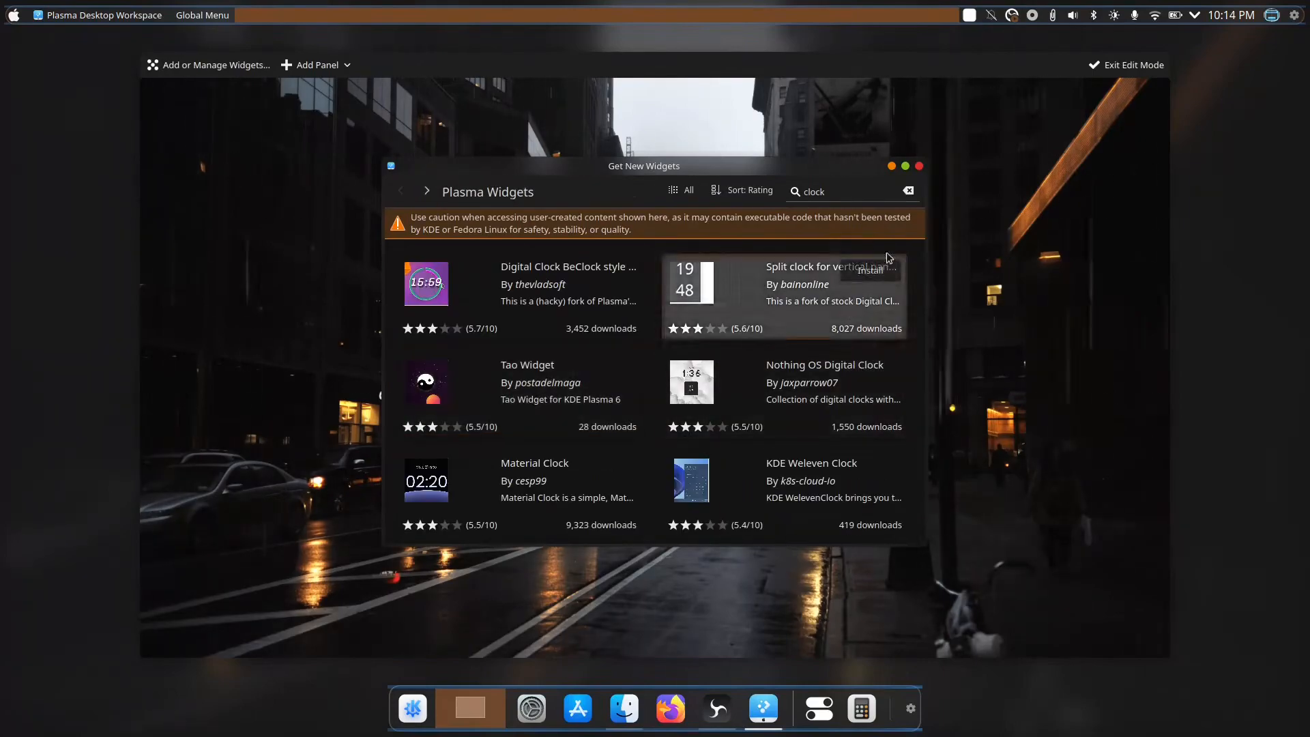
left_click(920, 167)
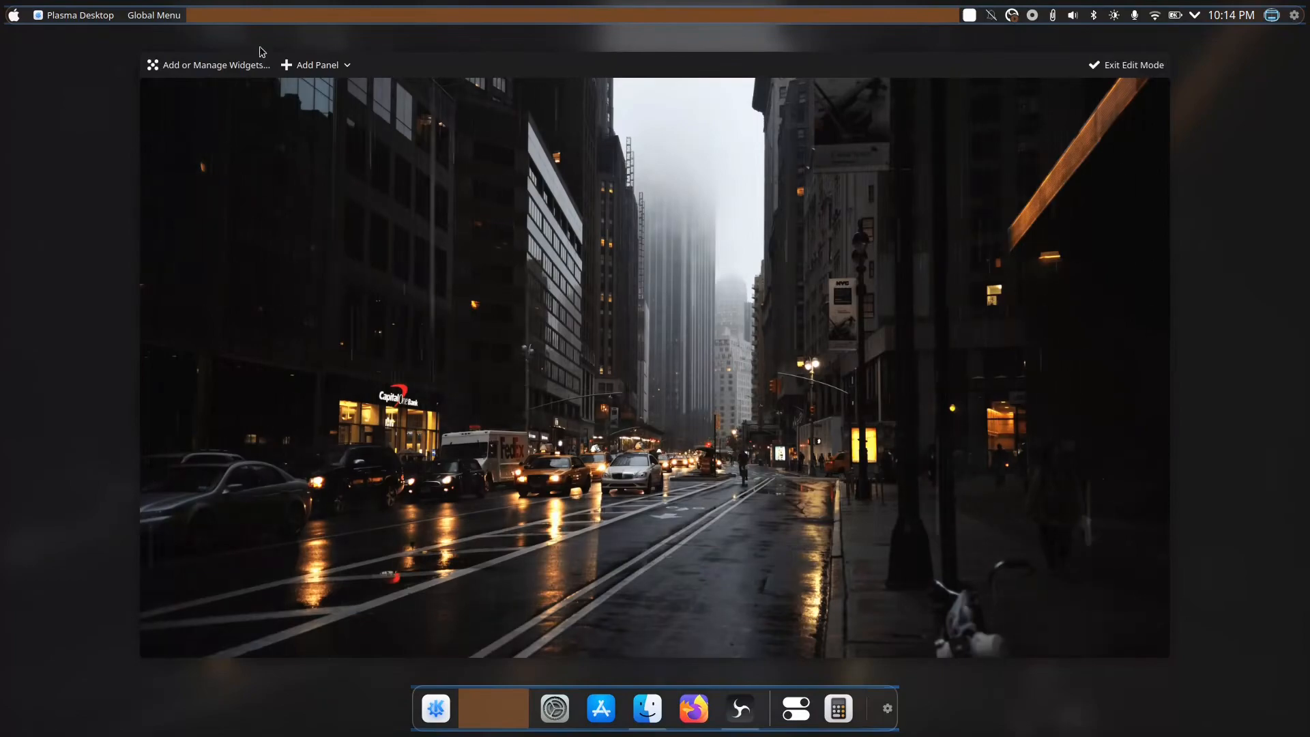
- Add the Modern Clock widget to the upper middle of the desktop and exit edit mode
left_click(228, 64)
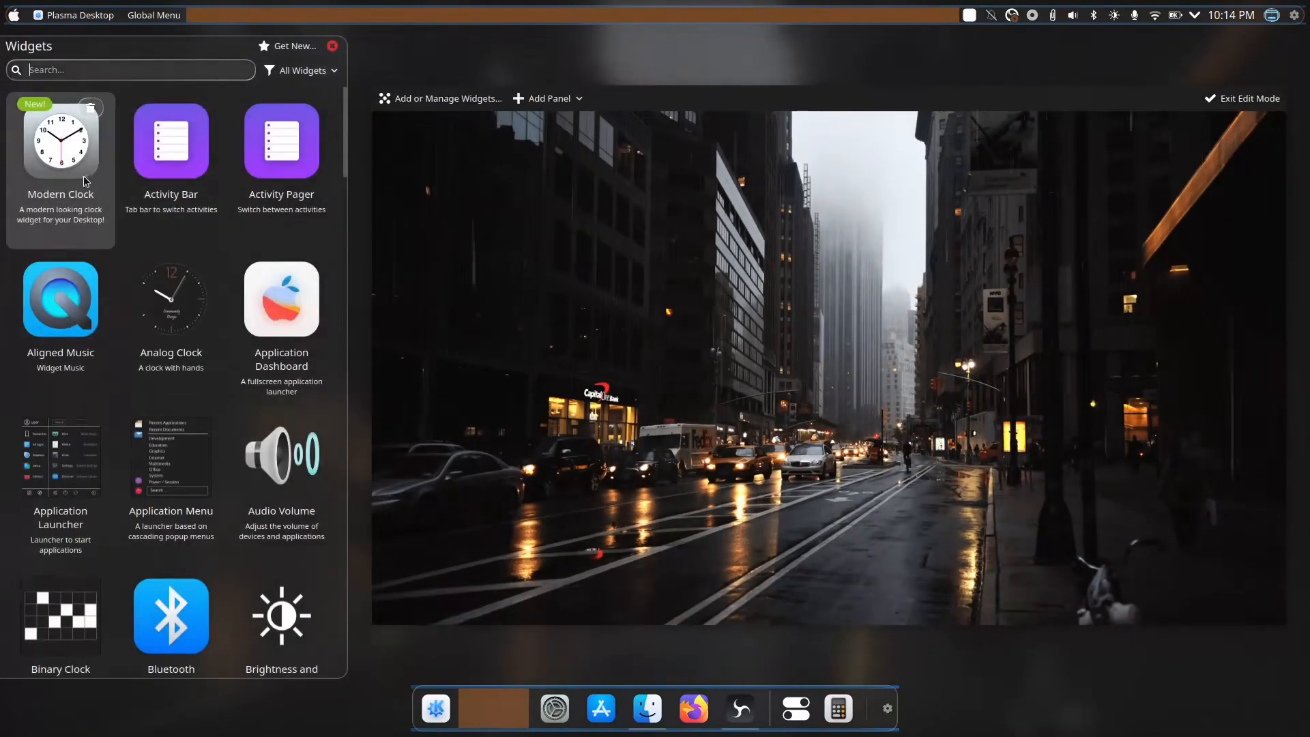
left_click_drag(60, 139, 682, 290)
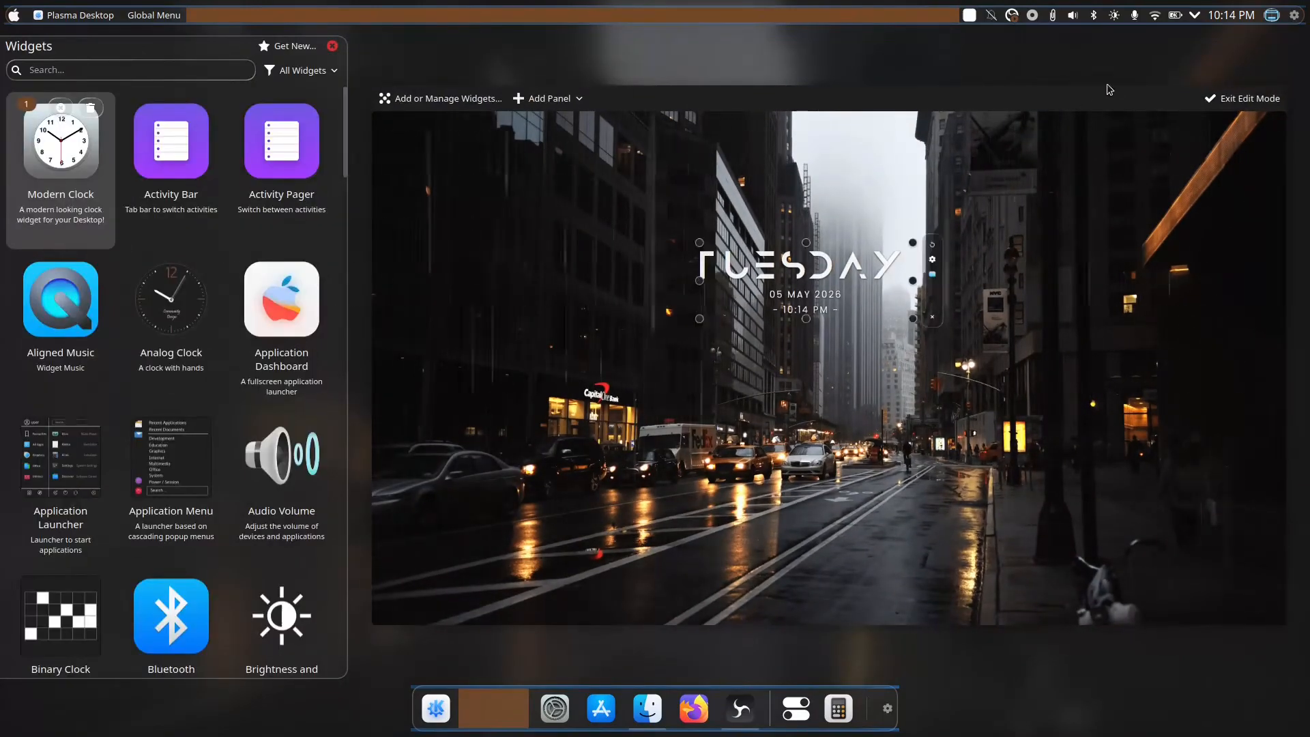
left_click(1209, 99)
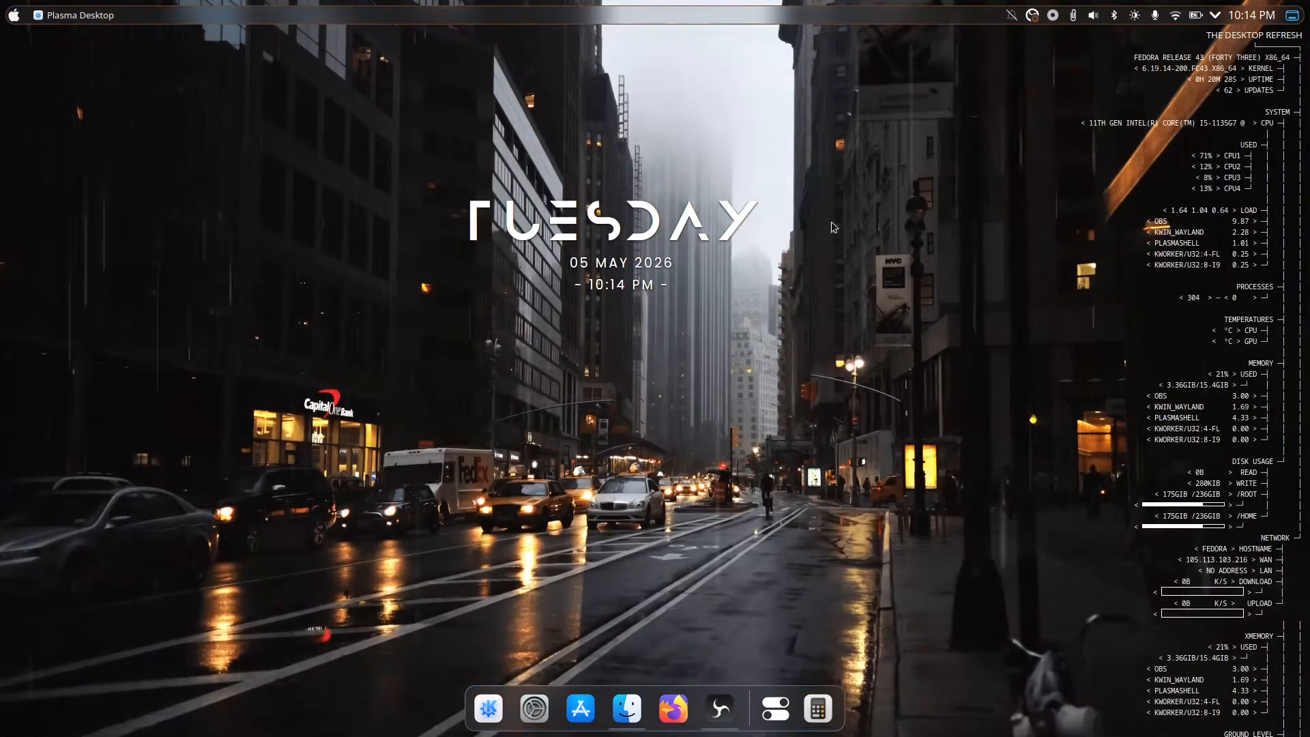
- Reposition the Modern Clock widget slightly higher and horizontally centred on the desktop in edit mode, and exit edit mode
right_click(668, 232)
left_click(717, 269)
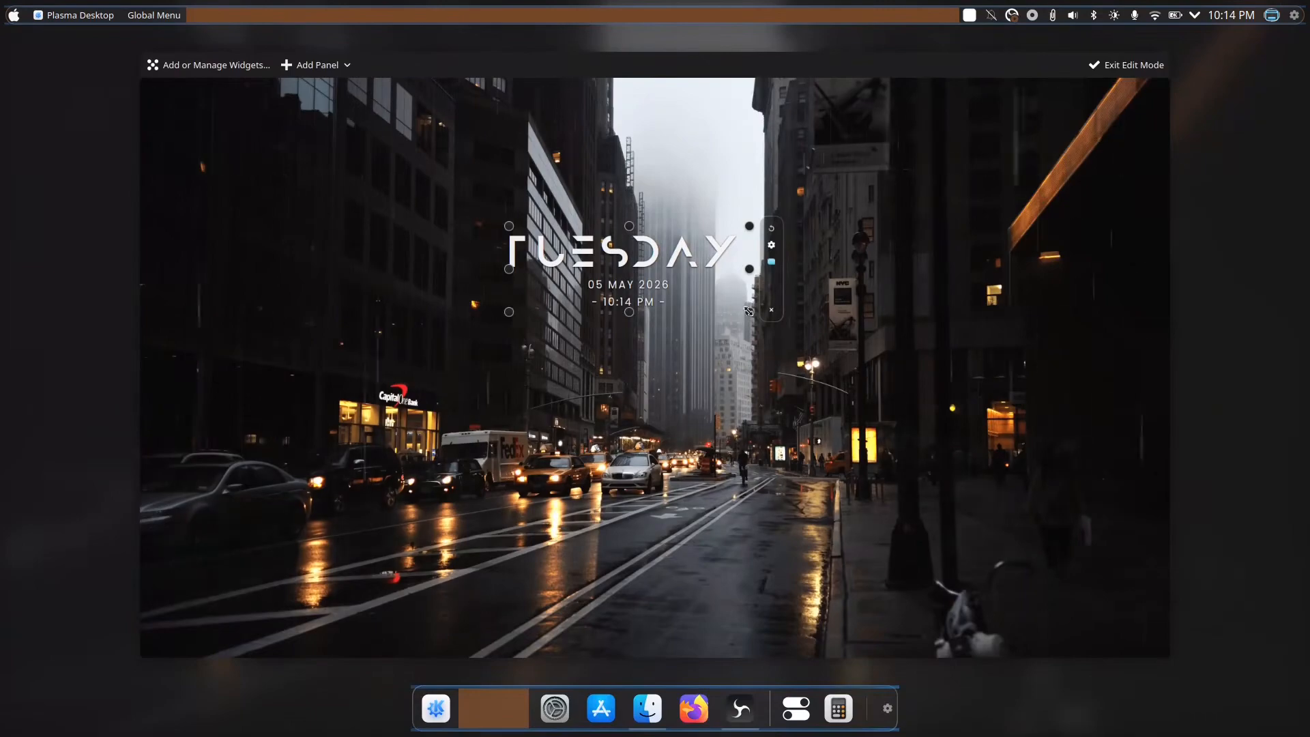
left_click(1120, 67)
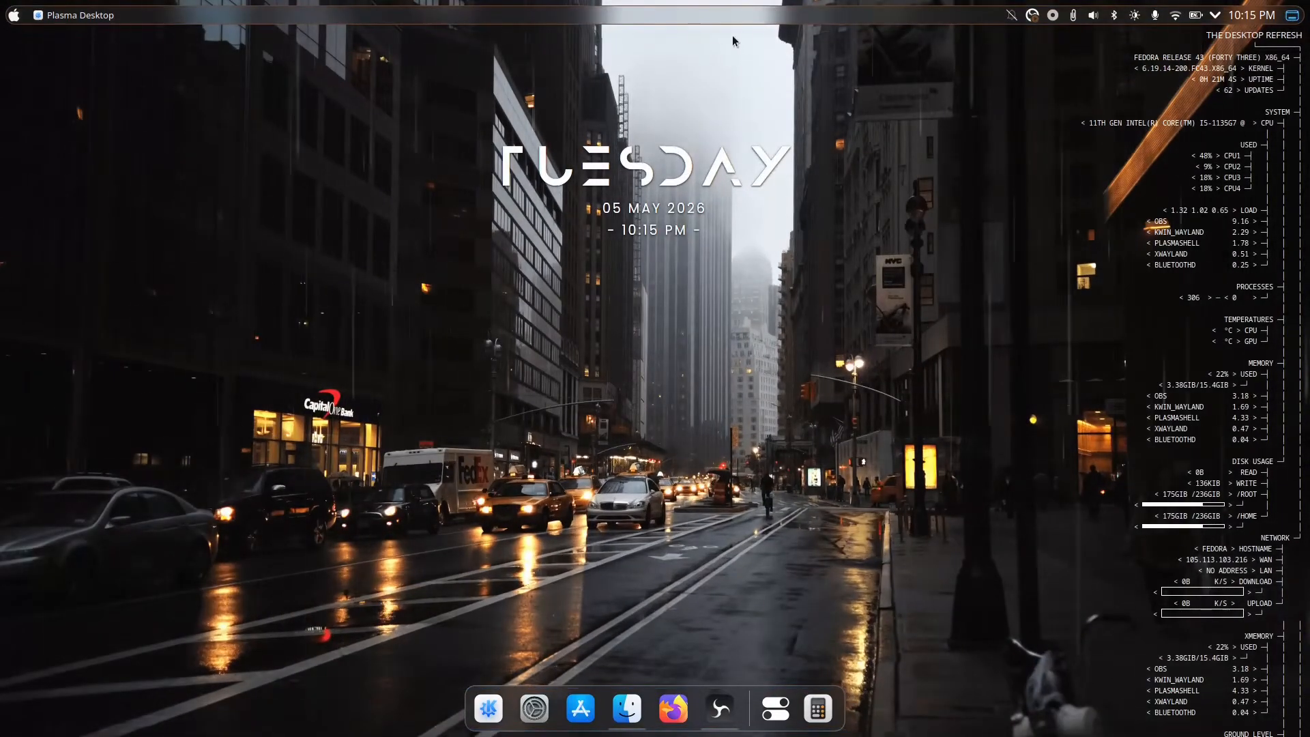